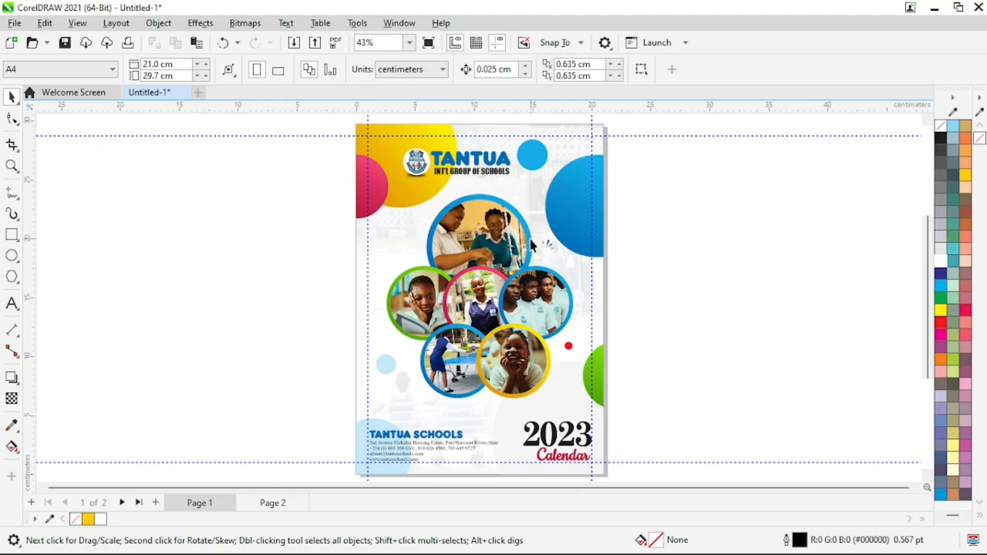
Examine the finished calendar cover on page 1 and the January–February layout on page 2
{"action": "key", "text": "z"}
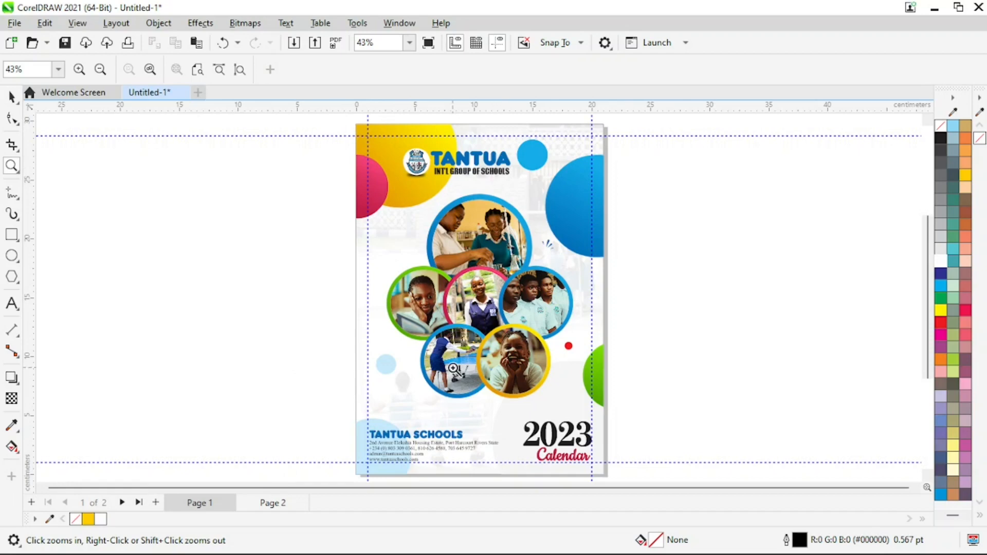
{"action": "left_click", "coordinate": [273, 506]}
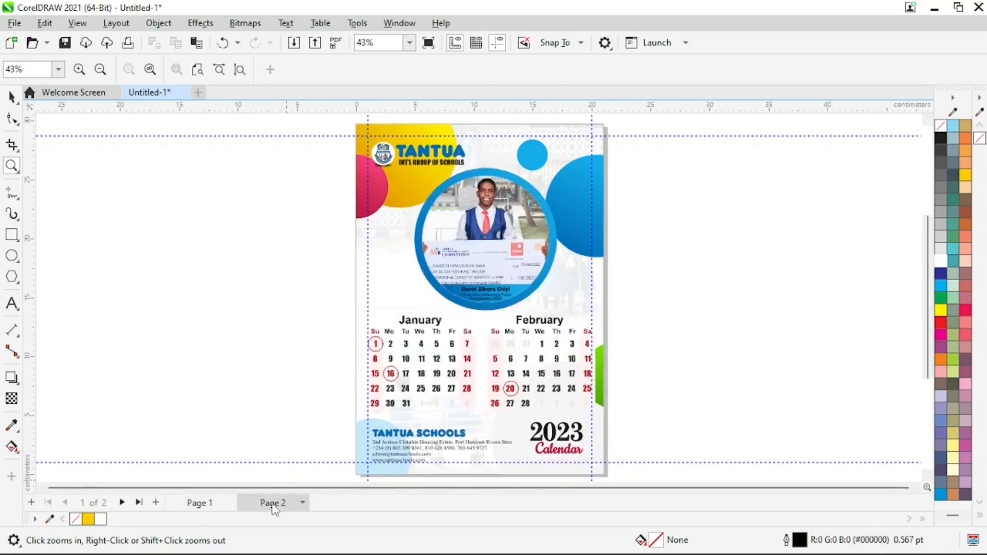
{"action": "left_click_drag", "start_coordinate": [287, 268], "coordinate": [698, 447]}
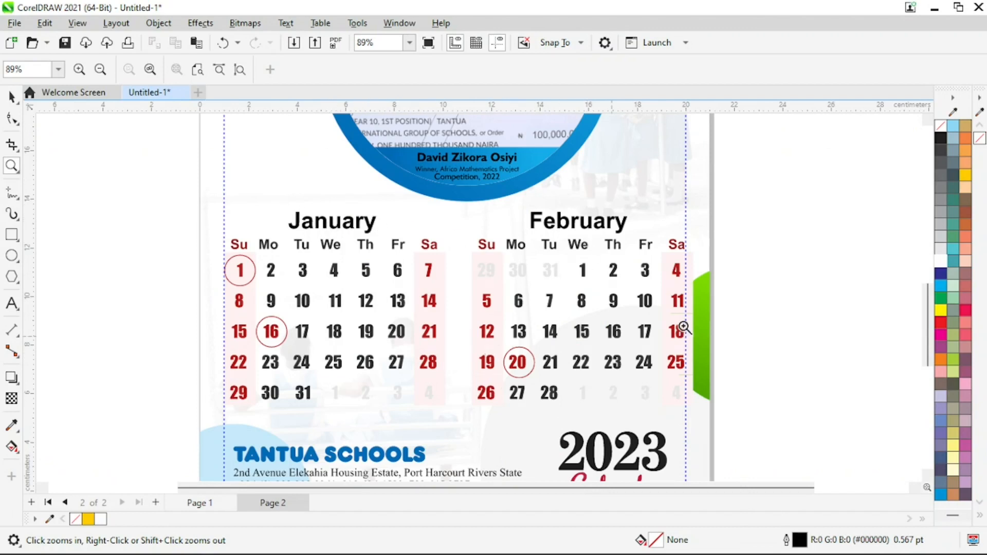
{"action": "right_click", "coordinate": [512, 240]}
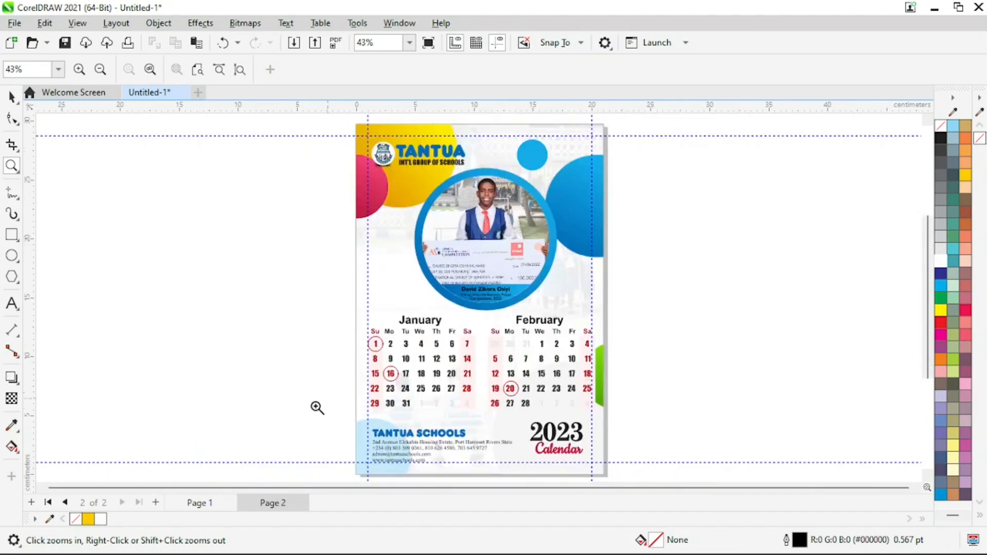
{"action": "left_click", "coordinate": [205, 504]}
{"action": "key", "text": "F4"}
{"action": "key", "text": "space"}
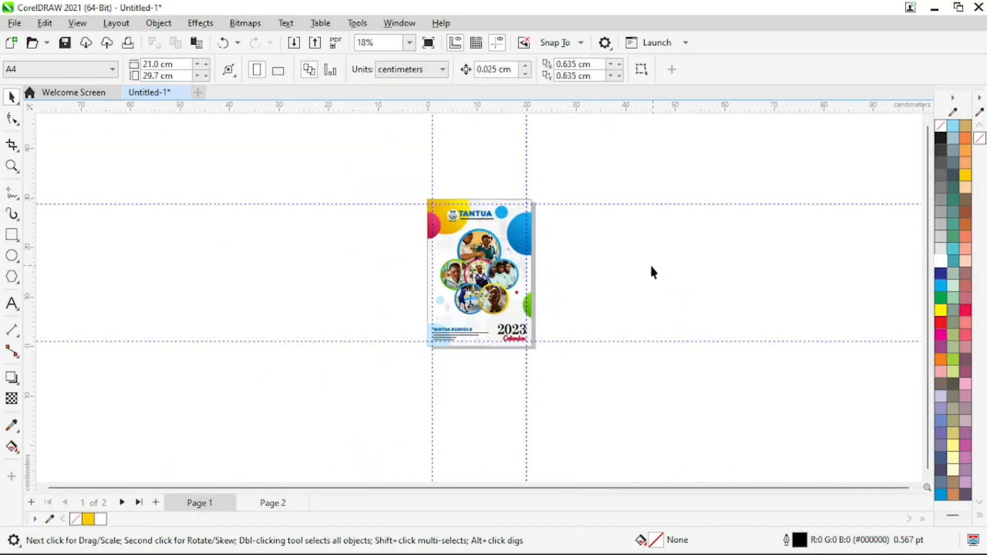
{"action": "key", "text": "z"}
{"action": "left_click_drag", "start_coordinate": [412, 185], "coordinate": [551, 362]}
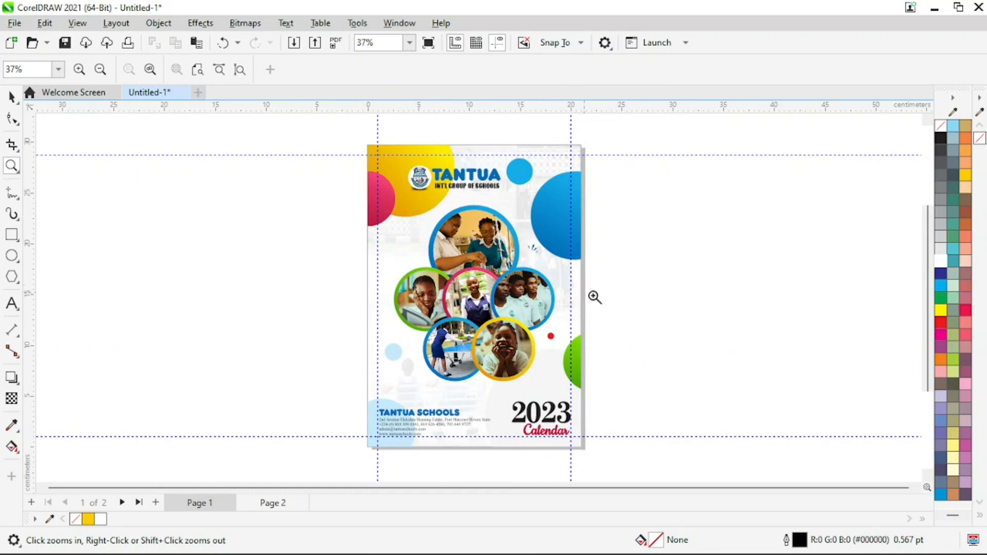
{"action": "key", "text": "space"}
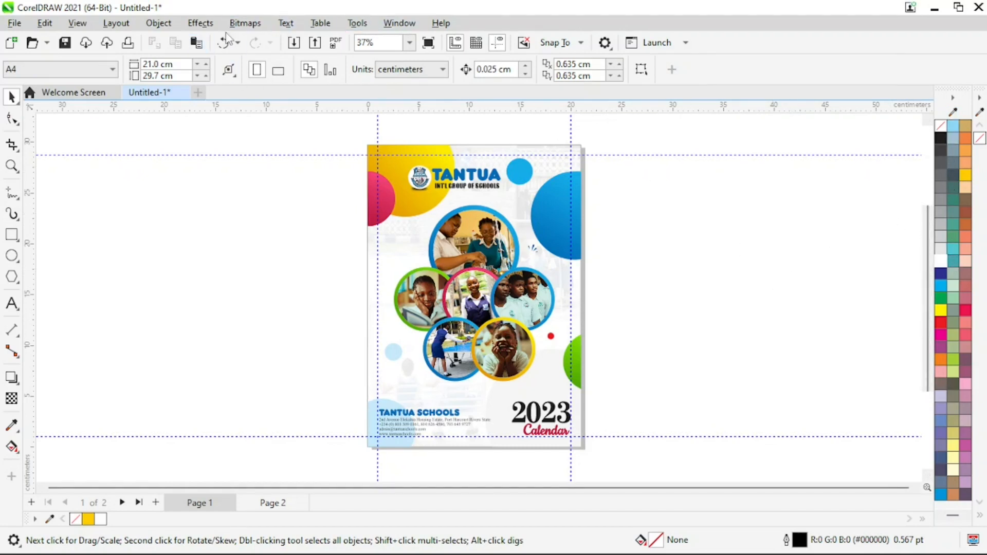
Set the document's primary color mode to CMYK in the color management settings
{"action": "left_click", "coordinate": [363, 25]}
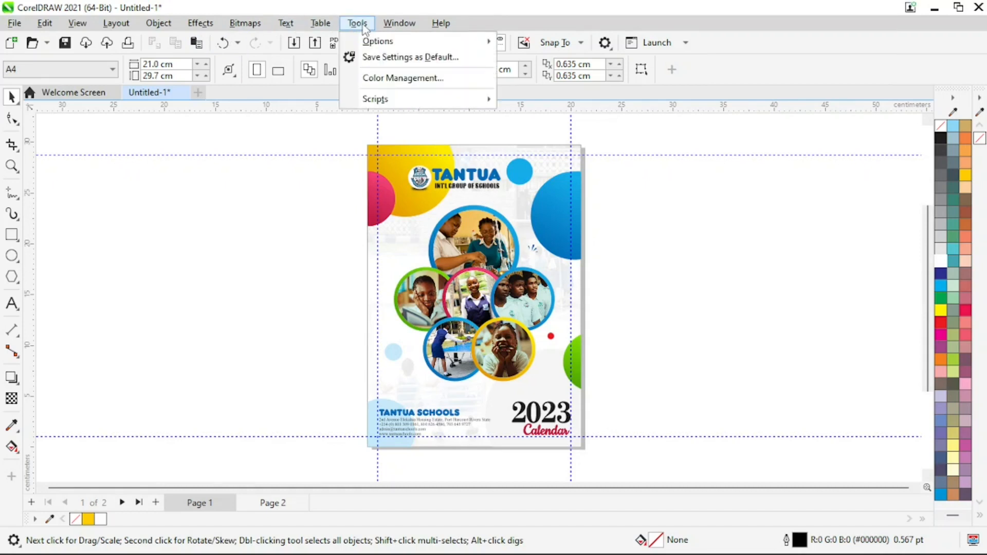
{"action": "left_click", "coordinate": [388, 79]}
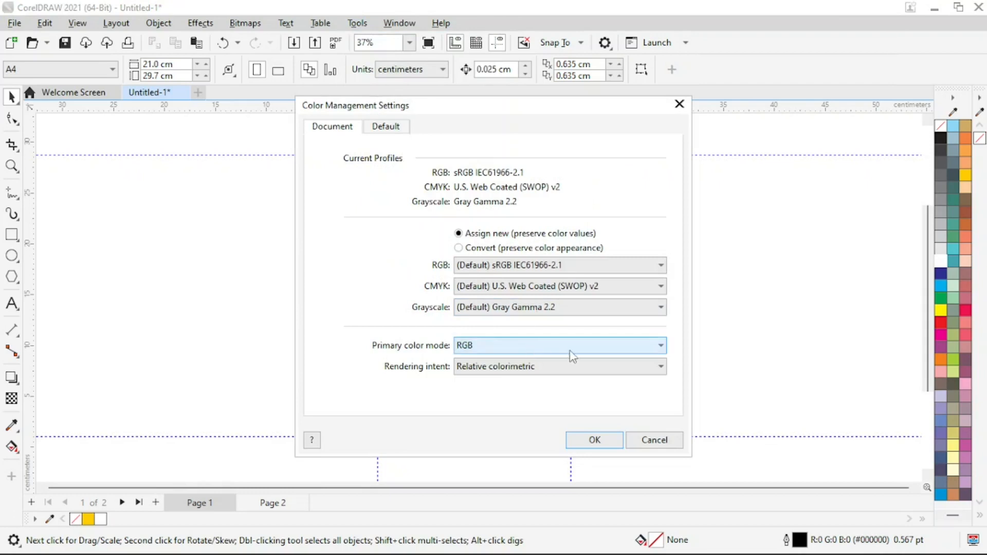
{"action": "left_click", "coordinate": [645, 346]}
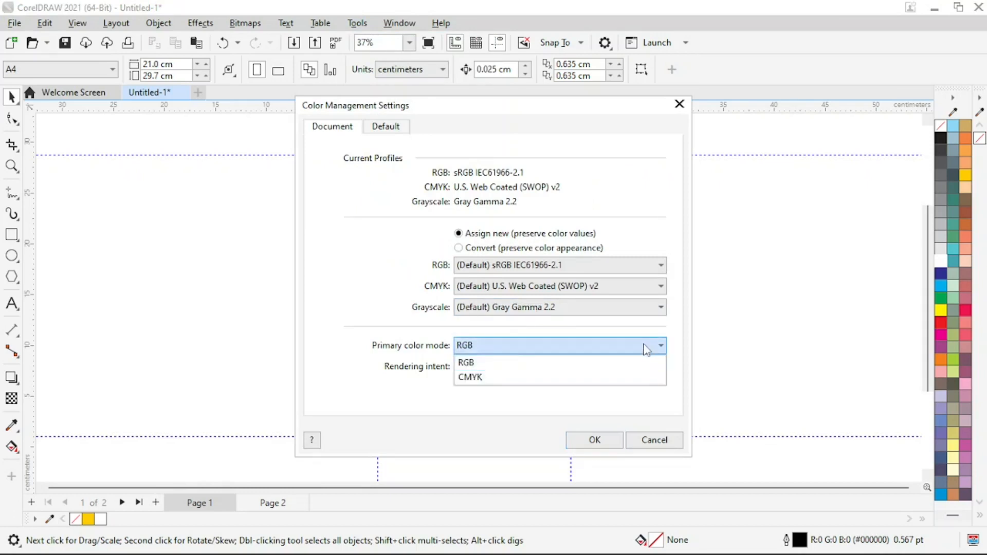
{"action": "left_click", "coordinate": [487, 381]}
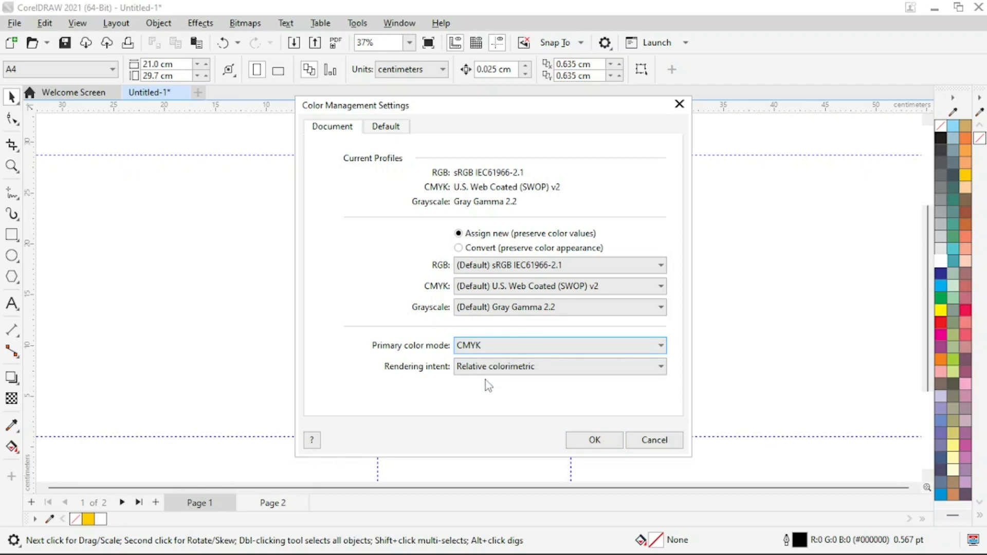
{"action": "left_click", "coordinate": [595, 441]}
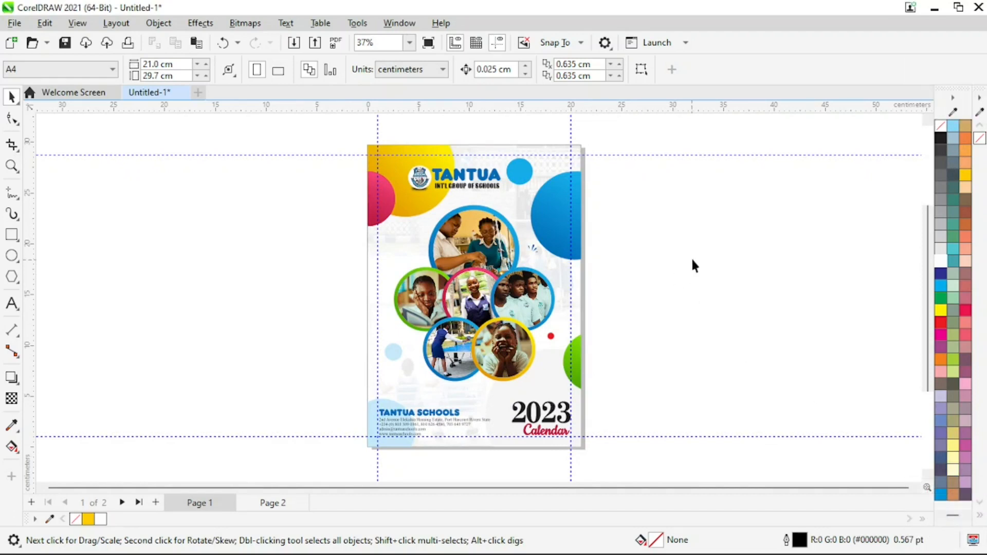
Move the complete cover artwork off page 1 into the empty area to the left of the page
{"action": "key", "text": "z"}
{"action": "right_click", "coordinate": [485, 252]}
{"action": "key", "text": "space"}
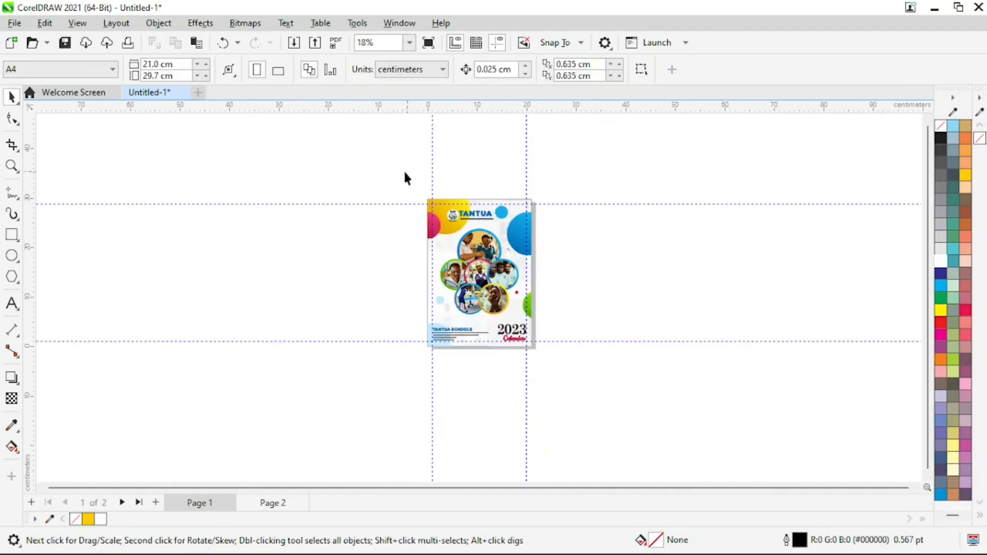
{"action": "left_click_drag", "start_coordinate": [405, 172], "coordinate": [581, 397]}
{"action": "left_click_drag", "start_coordinate": [519, 302], "coordinate": [296, 294]}
Delete the horizontal and vertical guidelines around the page
{"action": "left_click", "coordinate": [385, 205]}
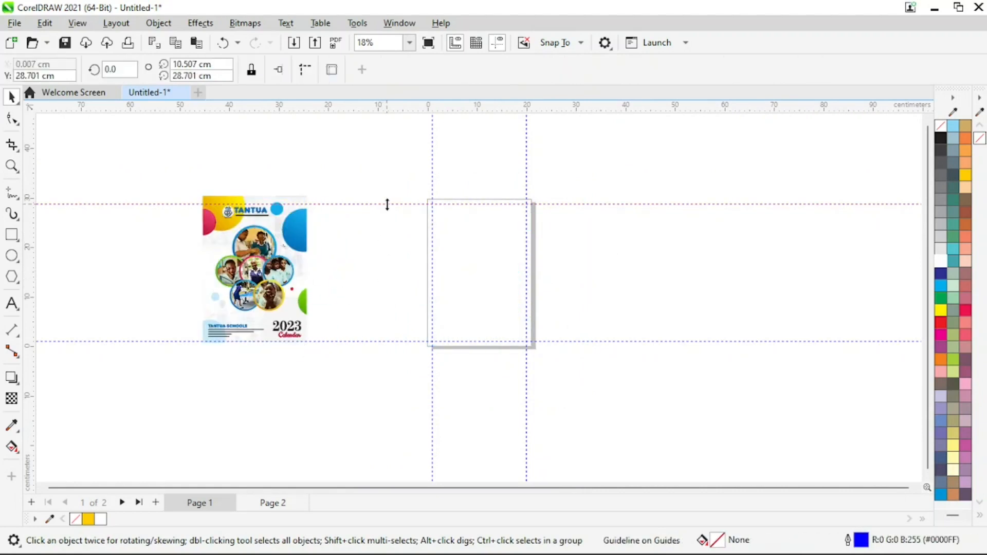
{"action": "key", "text": "Delete"}
{"action": "left_click", "coordinate": [434, 179]}
{"action": "key", "text": "Delete"}
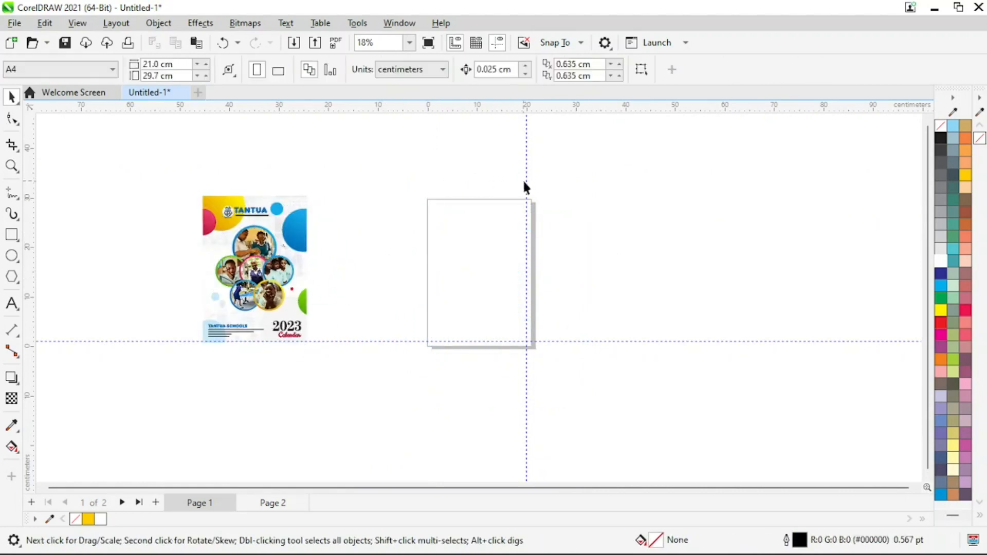
{"action": "left_click", "coordinate": [525, 187]}
{"action": "key", "text": "Delete"}
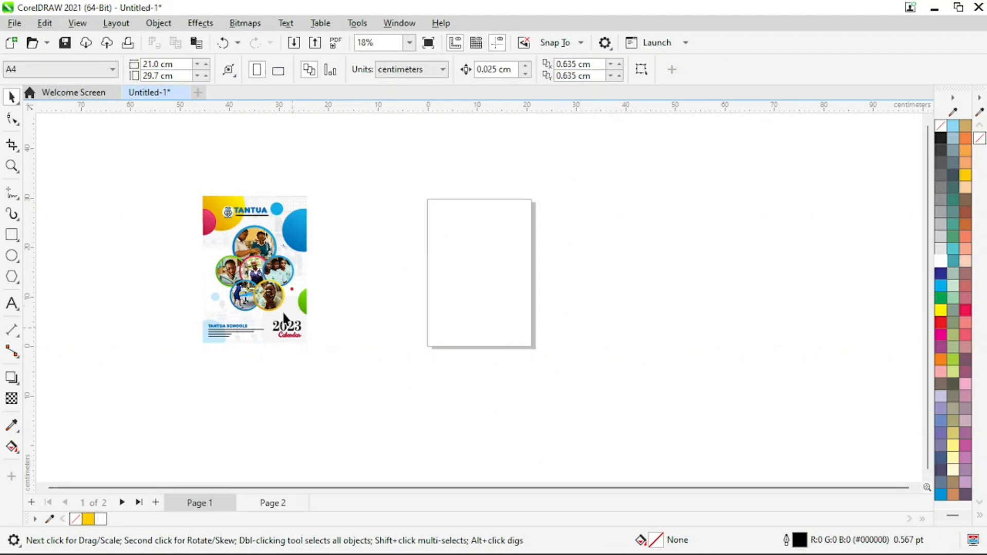
Change the page size to A2 in portrait orientation
{"action": "key", "text": "z"}
{"action": "left_click_drag", "start_coordinate": [190, 180], "coordinate": [339, 357]}
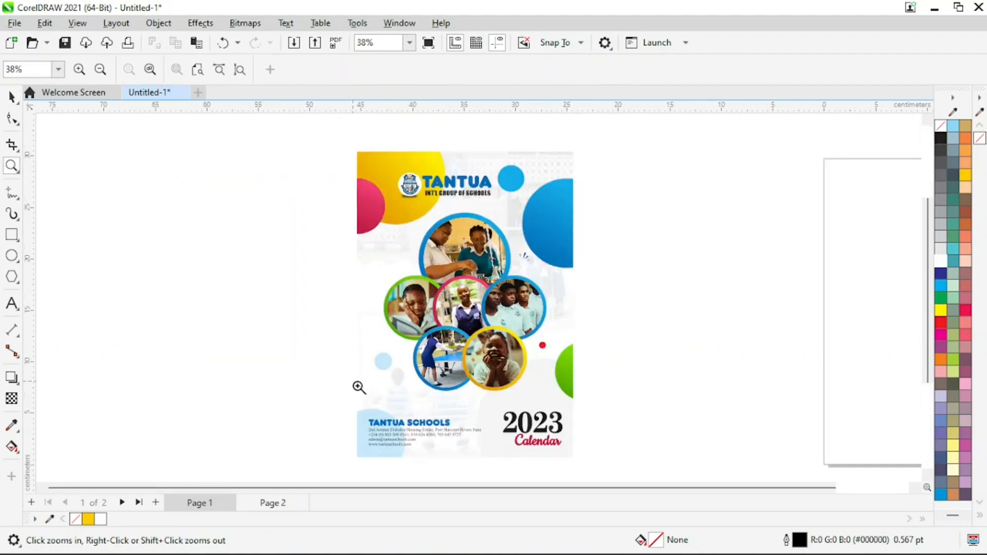
{"action": "right_click", "coordinate": [509, 397]}
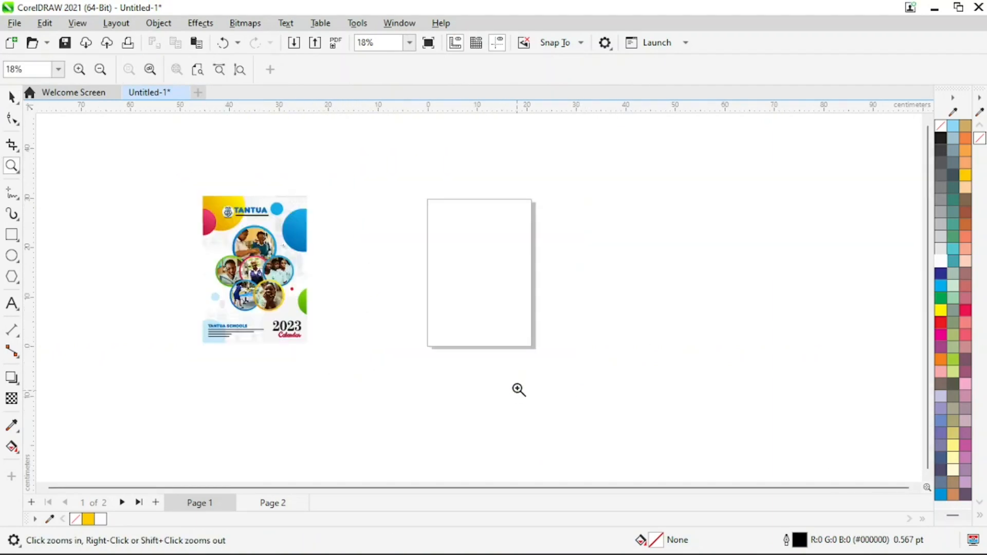
{"action": "key", "text": "space"}
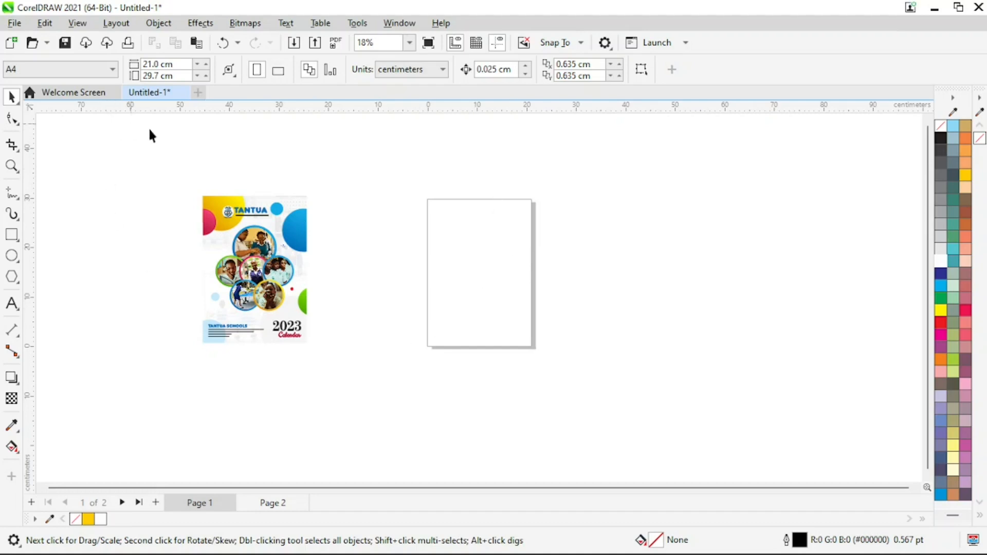
{"action": "left_click", "coordinate": [112, 71]}
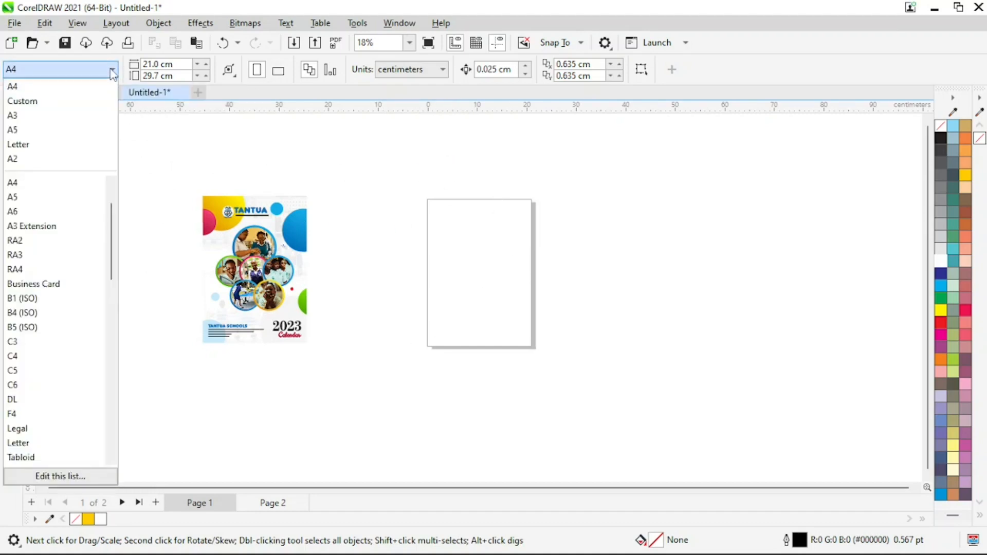
{"action": "left_click", "coordinate": [26, 159]}
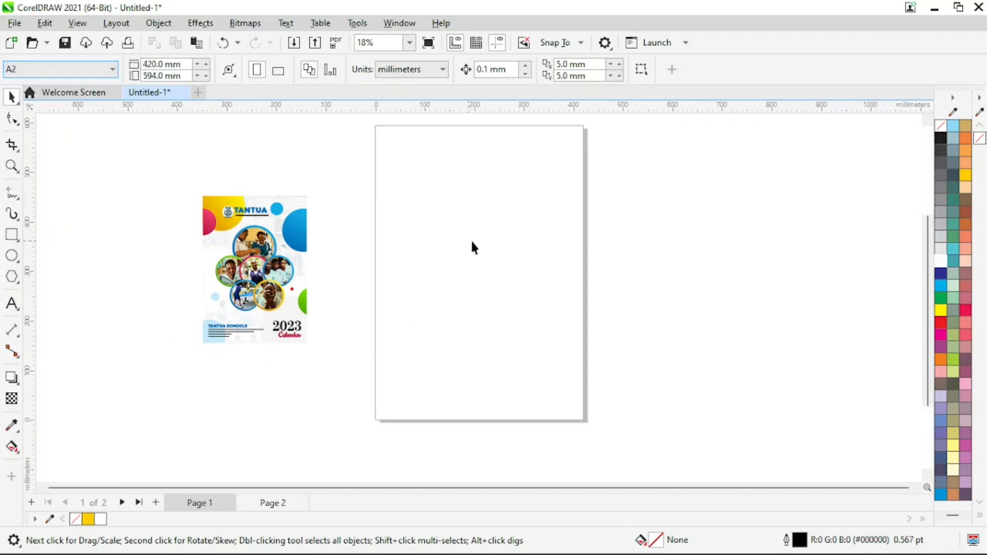
Add five blank pages after page 2 to make a seven-page document
{"action": "key", "text": "z"}
{"action": "key", "text": "F3"}
{"action": "left_click_drag", "start_coordinate": [286, 177], "coordinate": [616, 385]}
{"action": "key", "text": "space"}
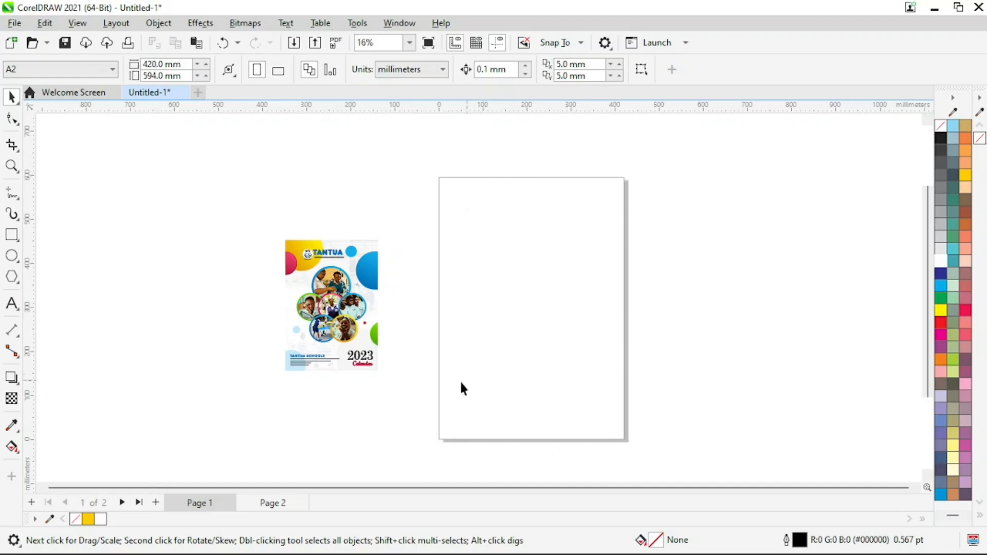
{"action": "left_click", "coordinate": [280, 504]}
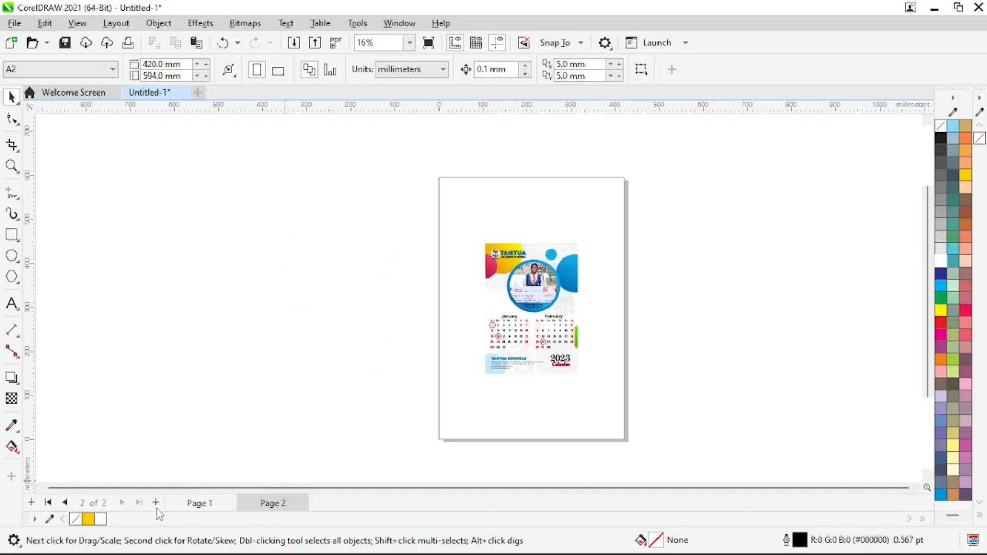
{"action": "left_click", "coordinate": [156, 503]}
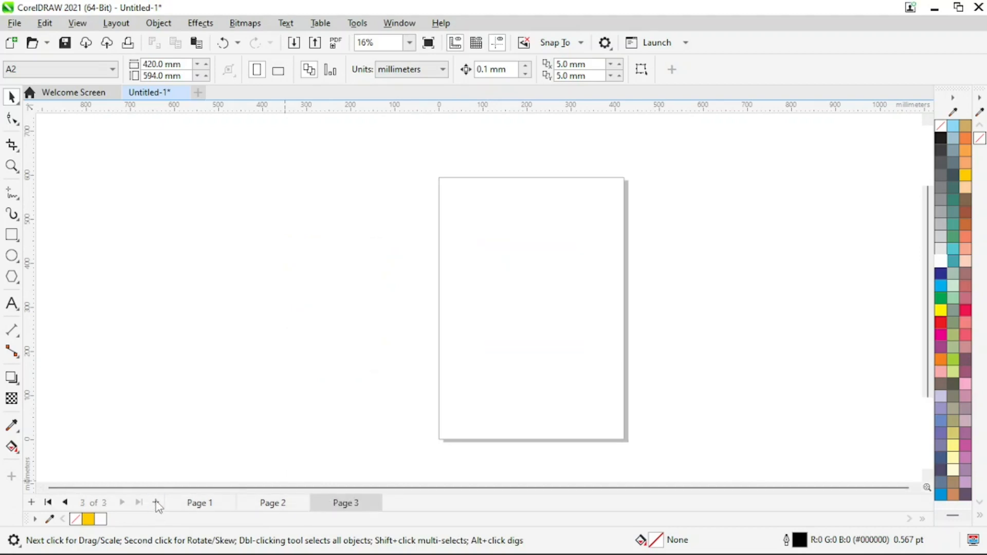
{"action": "left_click", "coordinate": [157, 502]}
{"action": "left_click", "coordinate": [156, 503]}
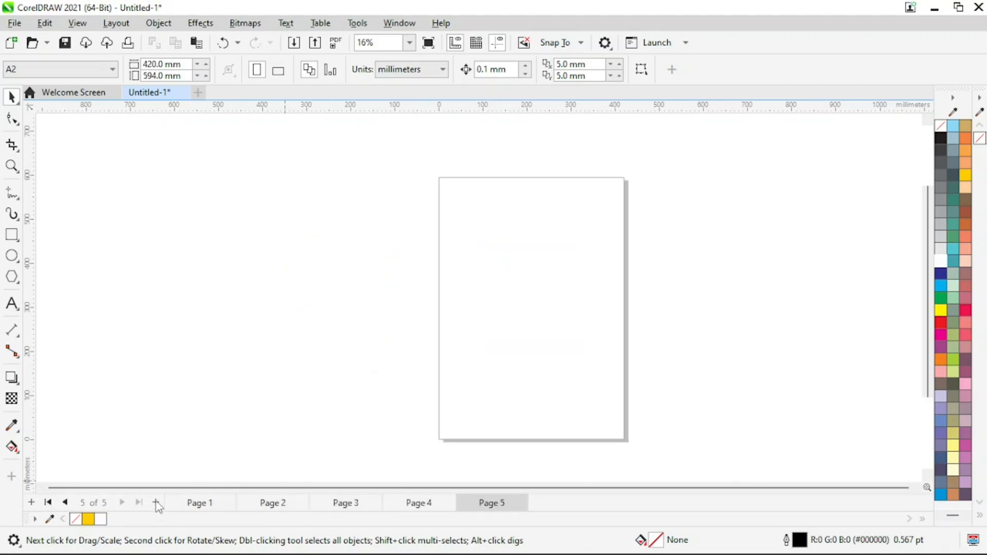
{"action": "left_click", "coordinate": [157, 503]}
{"action": "left_click", "coordinate": [156, 503]}
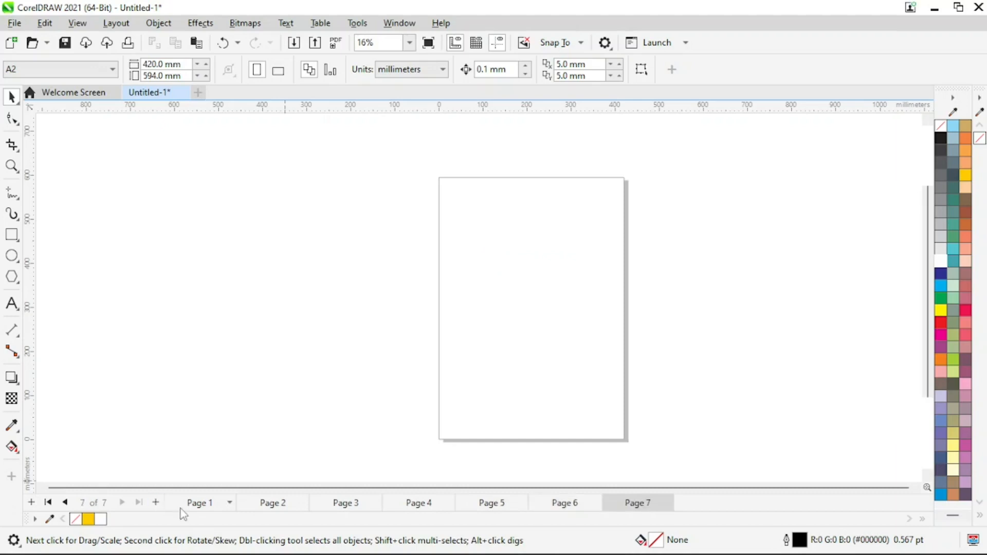
Draw a rectangle about 429 × 585 mm over the blank A2 page on page 1
{"action": "left_click", "coordinate": [199, 502]}
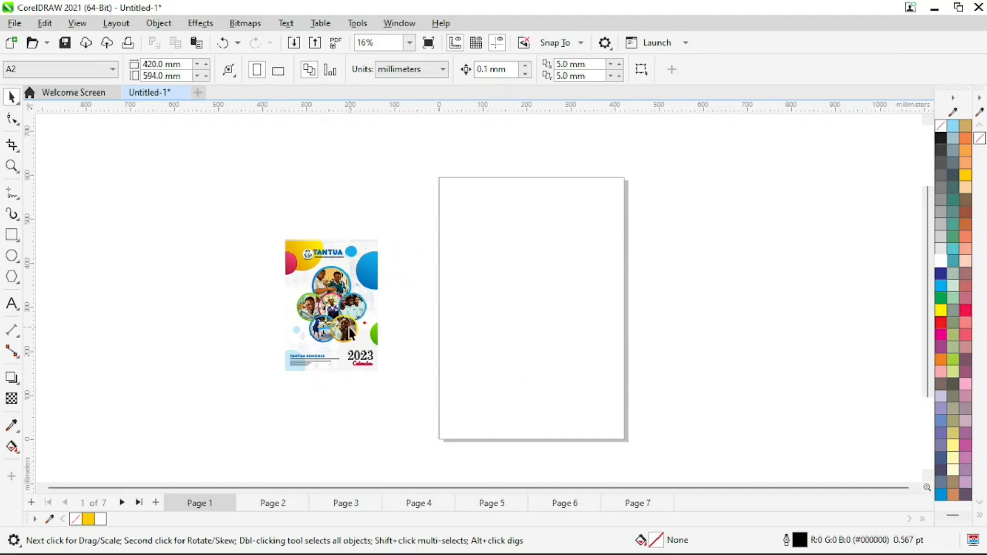
{"action": "left_click_drag", "start_coordinate": [443, 391], "coordinate": [445, 392]}
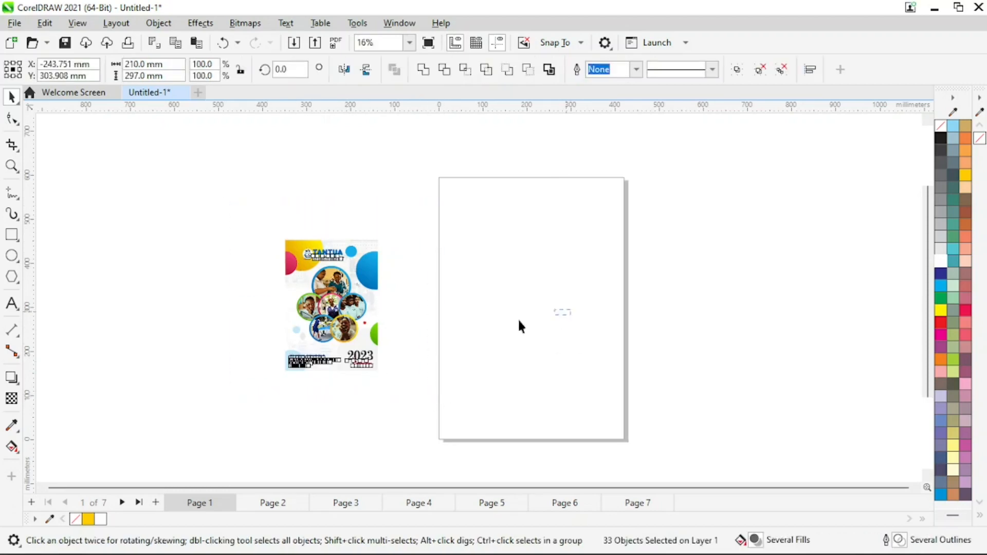
{"action": "left_click", "coordinate": [789, 304]}
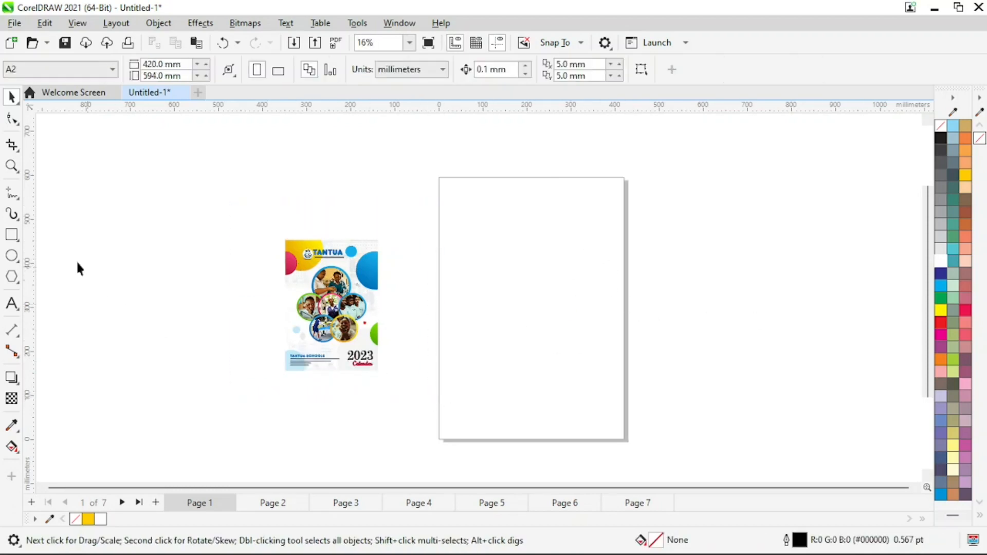
{"action": "left_click", "coordinate": [12, 234]}
{"action": "mouse_move", "coordinate": [438, 179]}
{"action": "left_mouse_down"}
{"action": "mouse_move", "coordinate": [511, 333]}
{"action": "mouse_move", "coordinate": [627, 437]}
{"action": "left_mouse_up"}
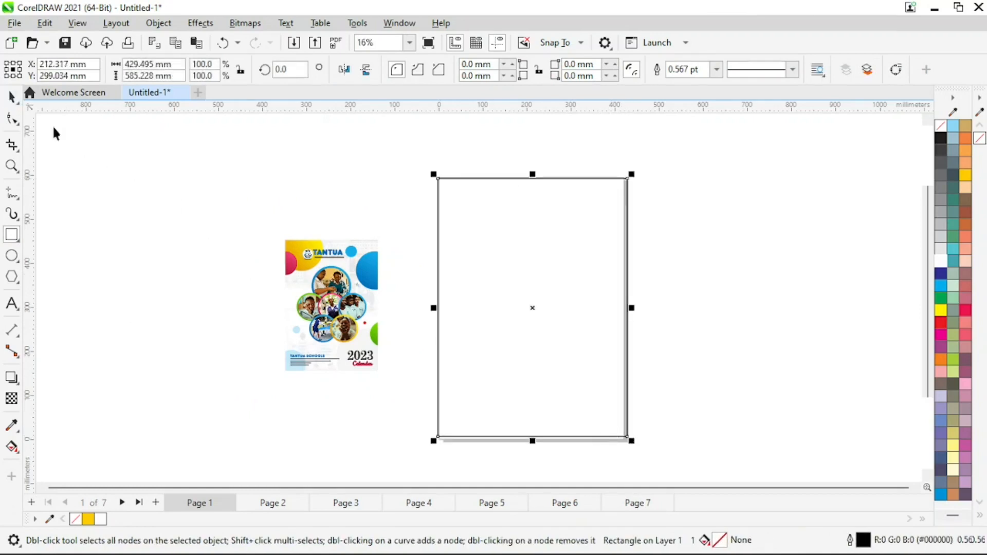
Extend the rectangle's lower edge to the bottom of the page, making it about 591 mm high
{"action": "key", "text": "z"}
{"action": "left_click_drag", "start_coordinate": [434, 399], "coordinate": [579, 461]}
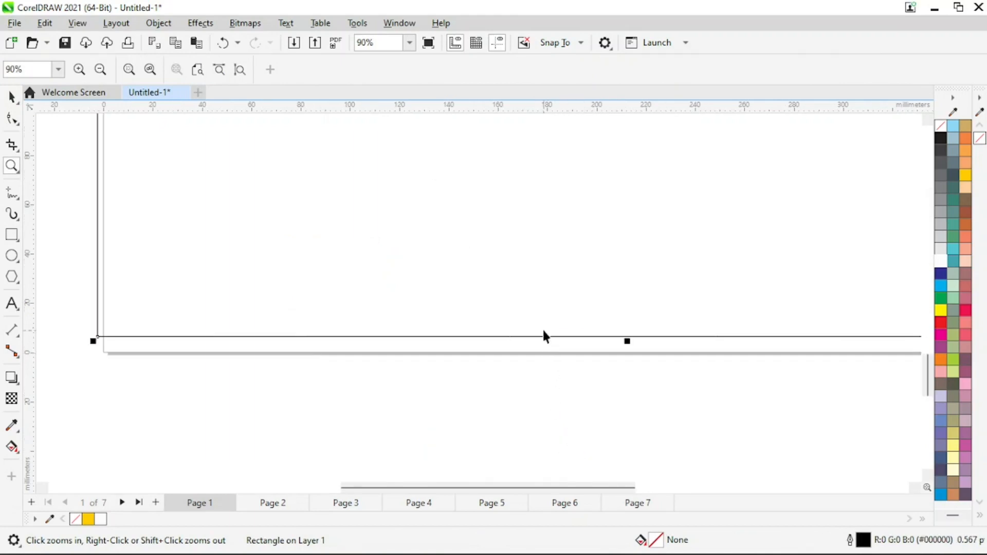
{"action": "key", "text": "space"}
{"action": "left_click_drag", "start_coordinate": [626, 341], "coordinate": [630, 355]}
{"action": "key", "text": "z"}
{"action": "right_click", "coordinate": [597, 348]}
{"action": "key", "text": "space"}
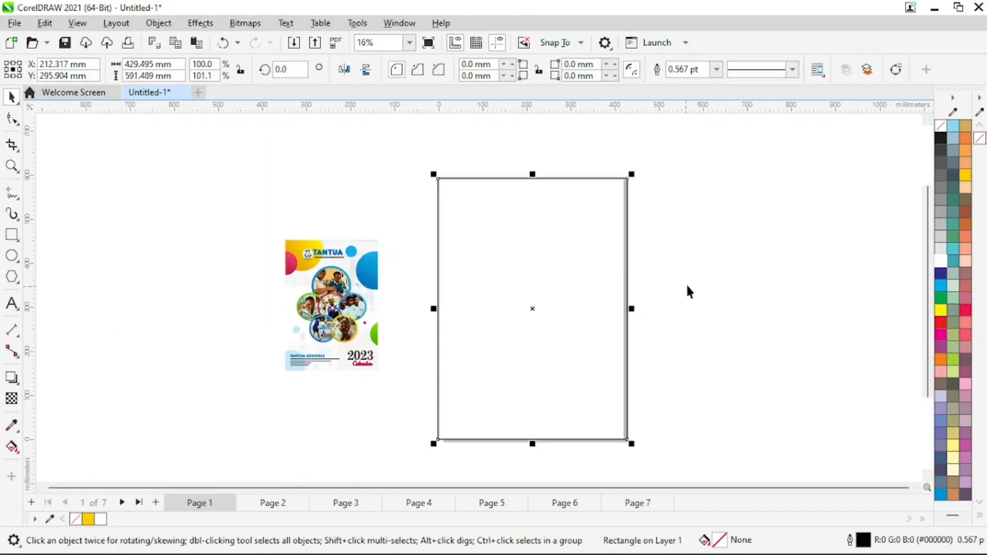
Shrink the rectangle about its centre to about 215 × 296 mm, and enlarge it to about 416 × 573 mm
{"action": "left_click_drag", "start_coordinate": [628, 174], "coordinate": [609, 236]}
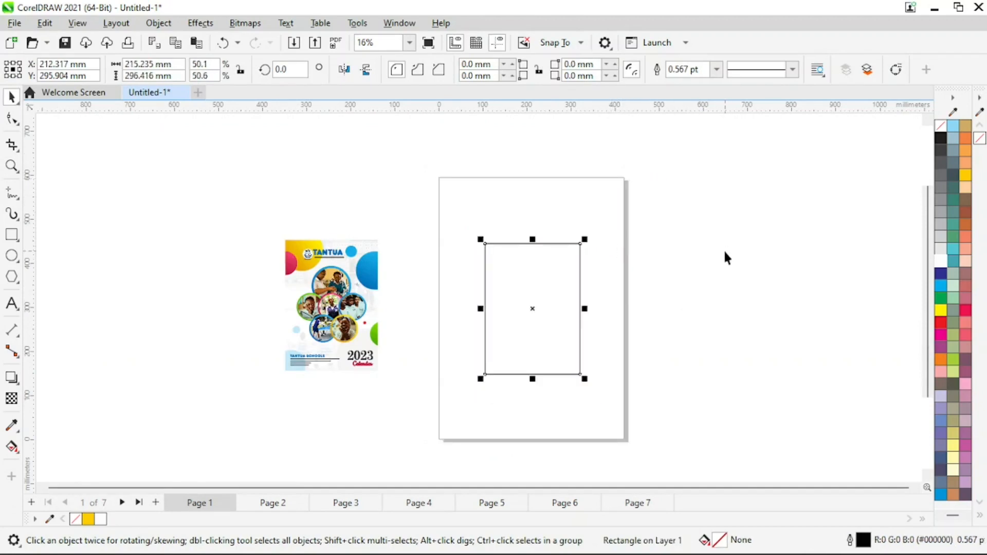
{"action": "left_click", "coordinate": [609, 256]}
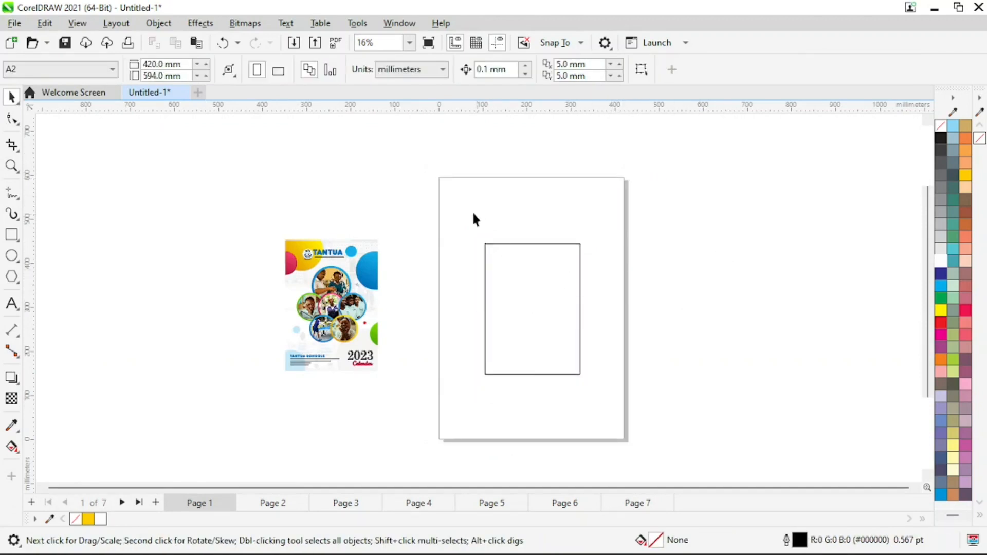
{"action": "left_click_drag", "start_coordinate": [606, 409], "coordinate": [606, 409]}
{"action": "left_click_drag", "start_coordinate": [585, 241], "coordinate": [632, 178]}
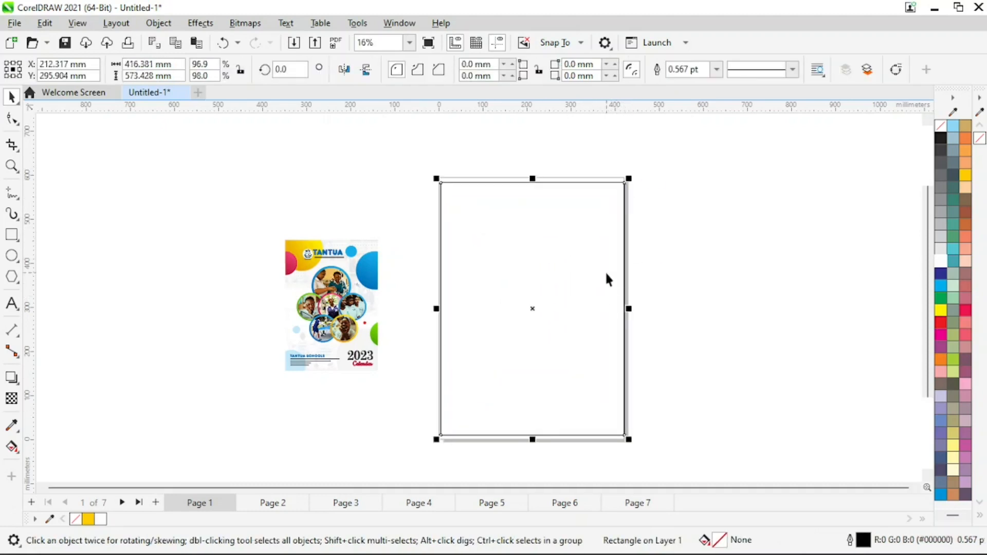
Delete the rectangle on page 1 and group all the objects of the sample cover beside the page
{"action": "left_click", "coordinate": [607, 278]}
{"action": "left_click_drag", "start_coordinate": [384, 376], "coordinate": [385, 375]}
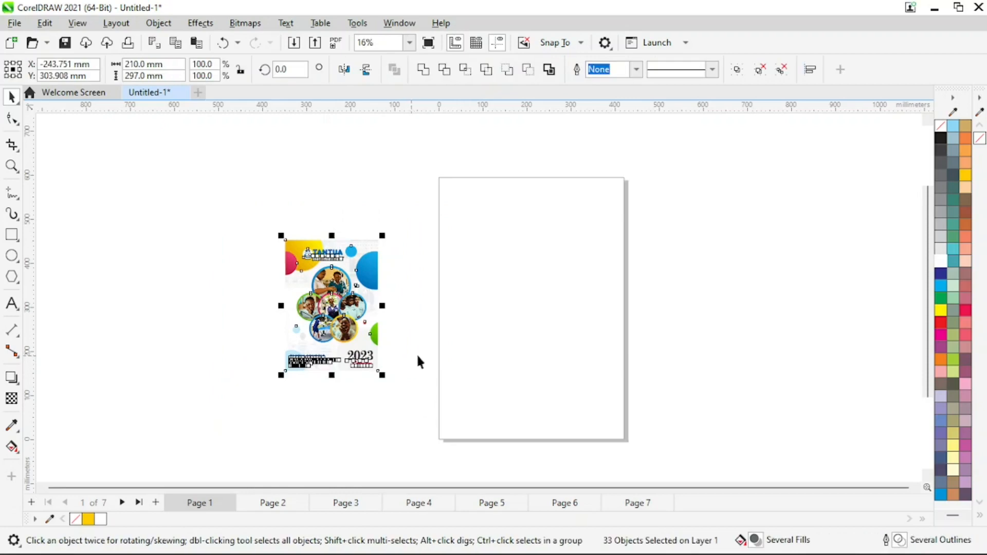
{"action": "left_click", "coordinate": [736, 70]}
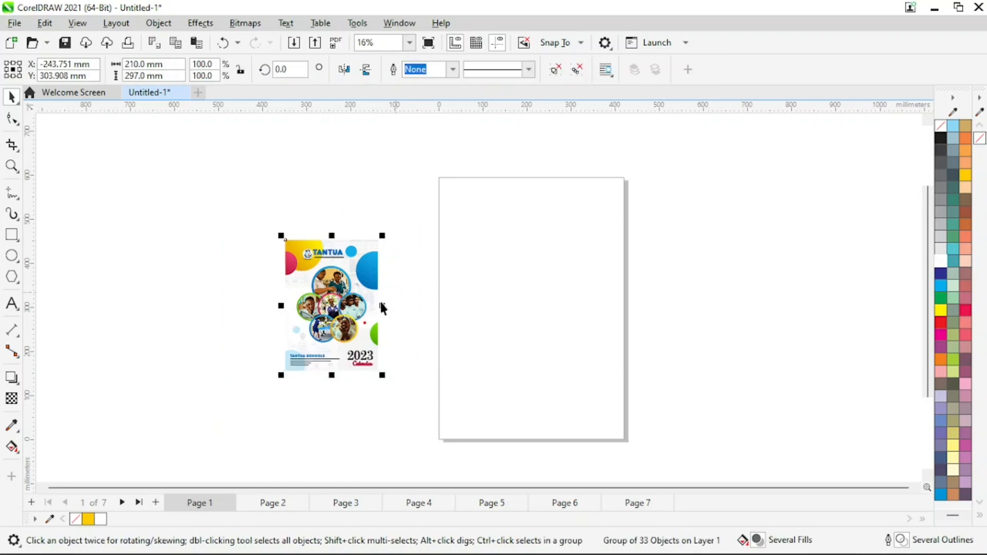
Place a copy of the grouped cover at the centre of page 1 and enlarge it to about 419 × 593 mm
{"action": "left_click_drag", "start_coordinate": [337, 333], "coordinate": [537, 336]}
{"action": "key", "text": "z"}
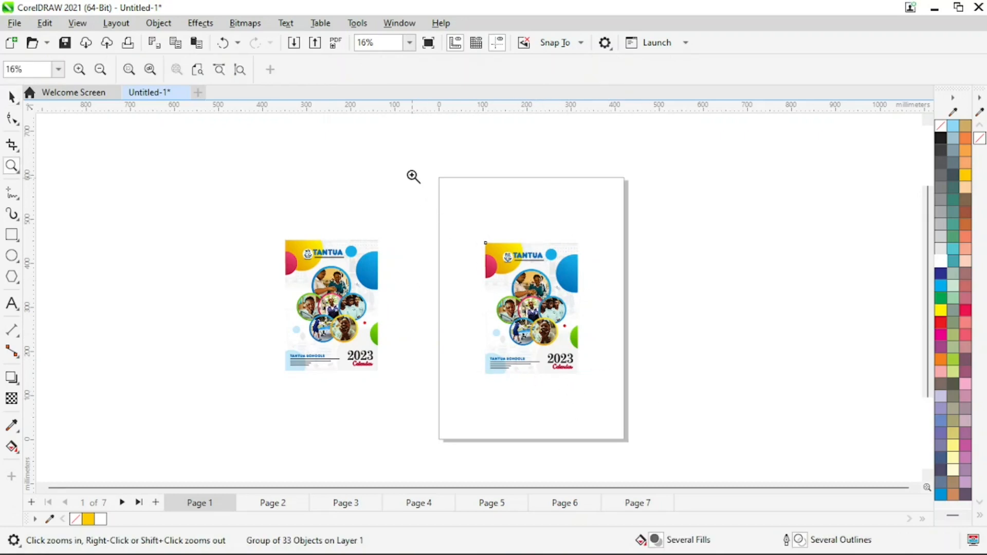
{"action": "left_click_drag", "start_coordinate": [409, 155], "coordinate": [691, 465]}
{"action": "key", "text": "space"}
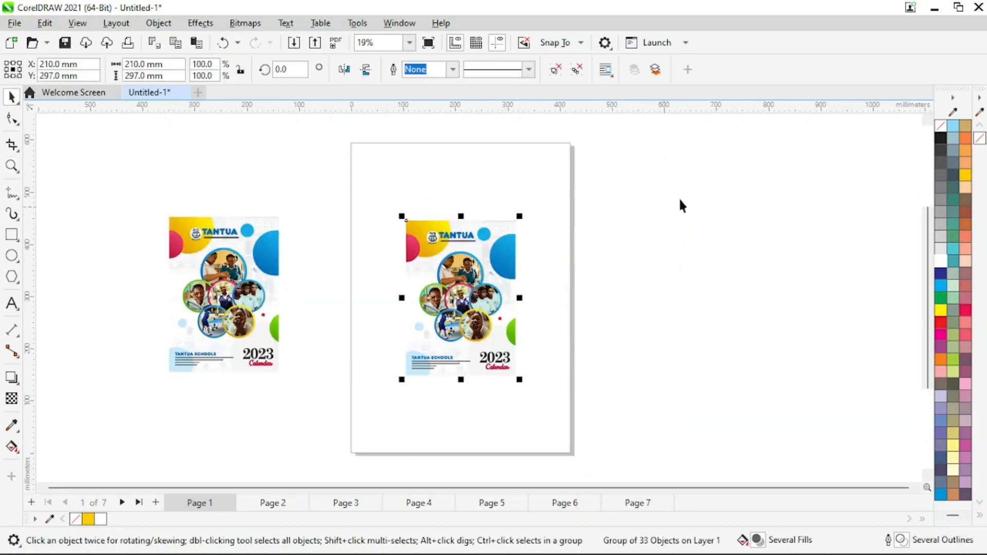
{"action": "left_click_drag", "start_coordinate": [700, 188], "coordinate": [388, 416]}
{"action": "left_click_drag", "start_coordinate": [519, 214], "coordinate": [575, 125]}
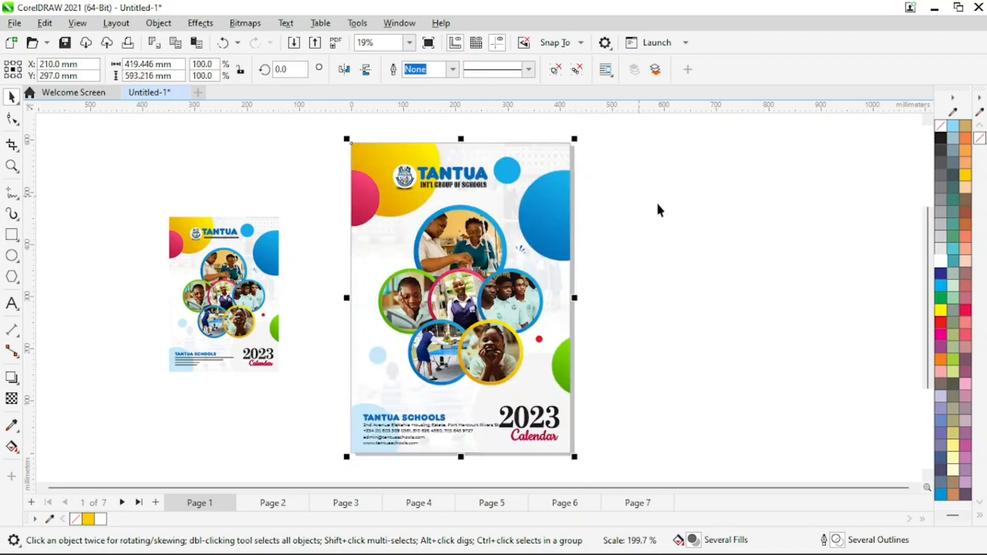
{"action": "left_click", "coordinate": [696, 214]}
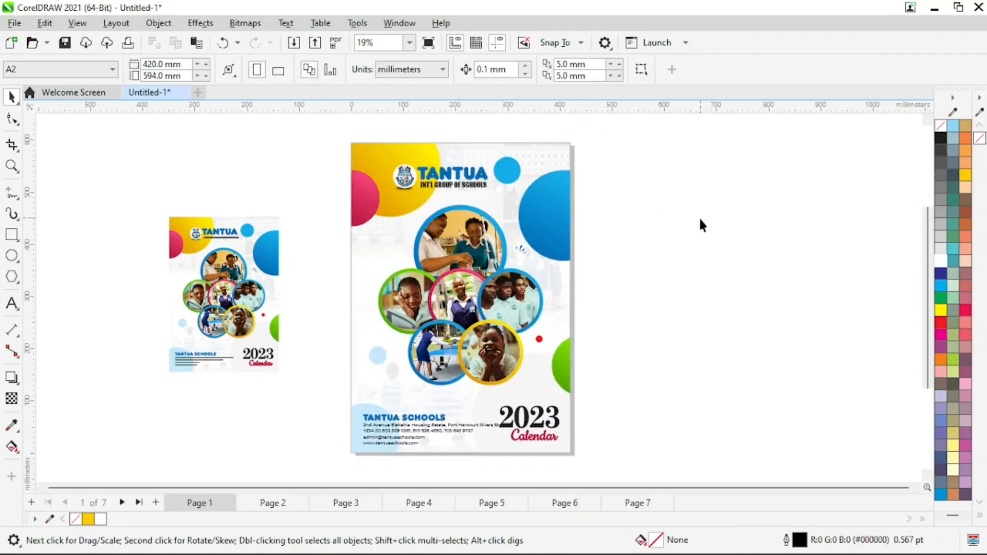
Delete the enlarged cover copy from page 1
{"action": "left_click", "coordinate": [565, 212]}
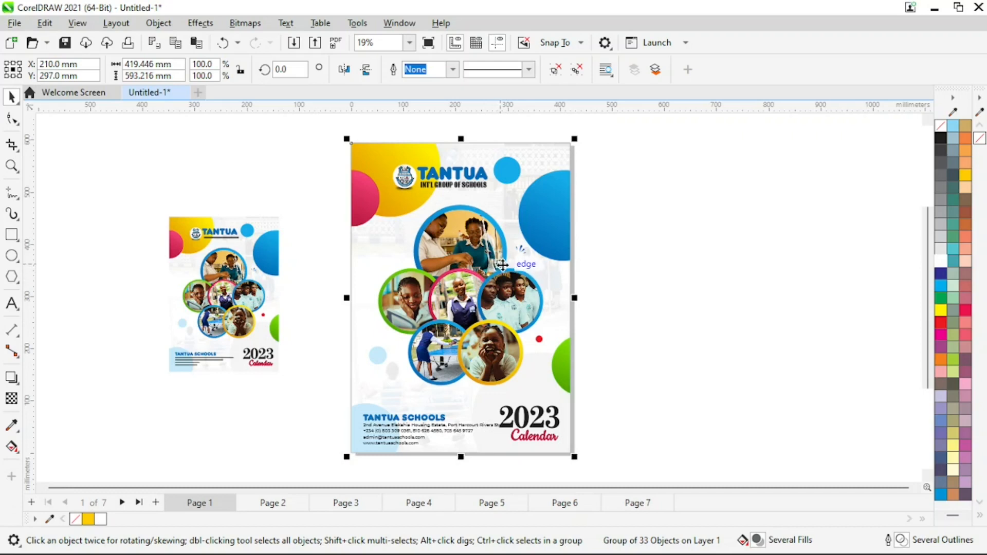
{"action": "key", "text": "Delete"}
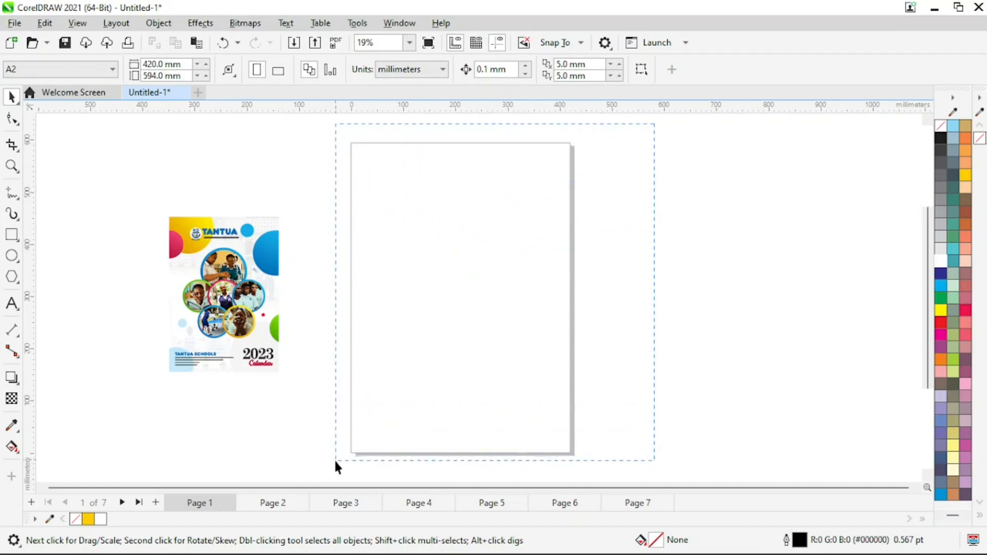
{"action": "left_click_drag", "start_coordinate": [337, 463], "coordinate": [332, 471]}
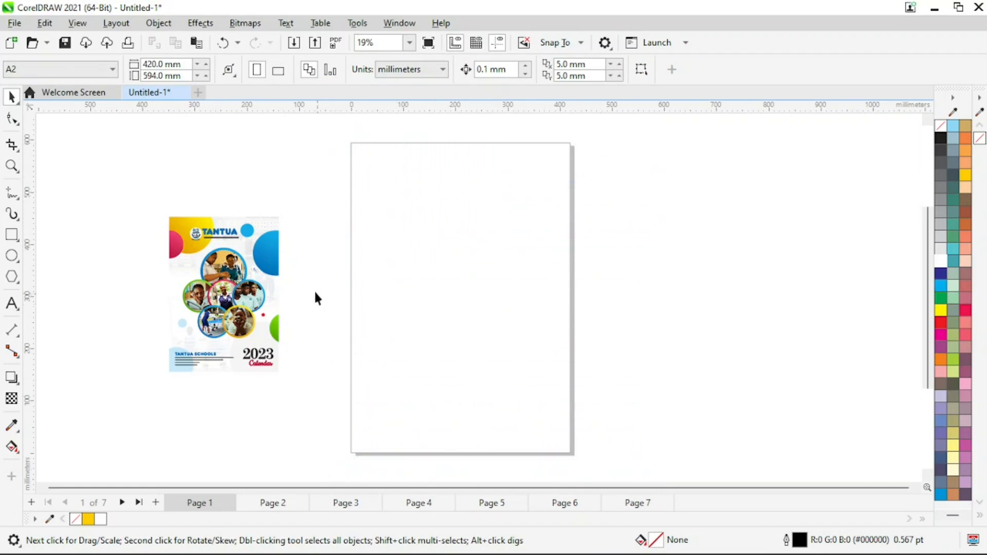
Set the page size to A4
{"action": "left_click", "coordinate": [276, 261]}
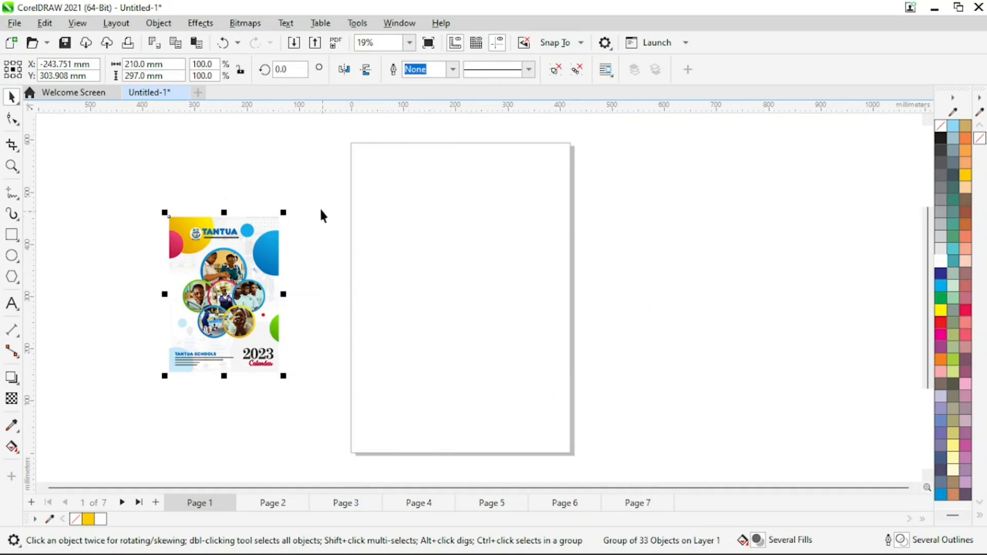
{"action": "left_click", "coordinate": [312, 190]}
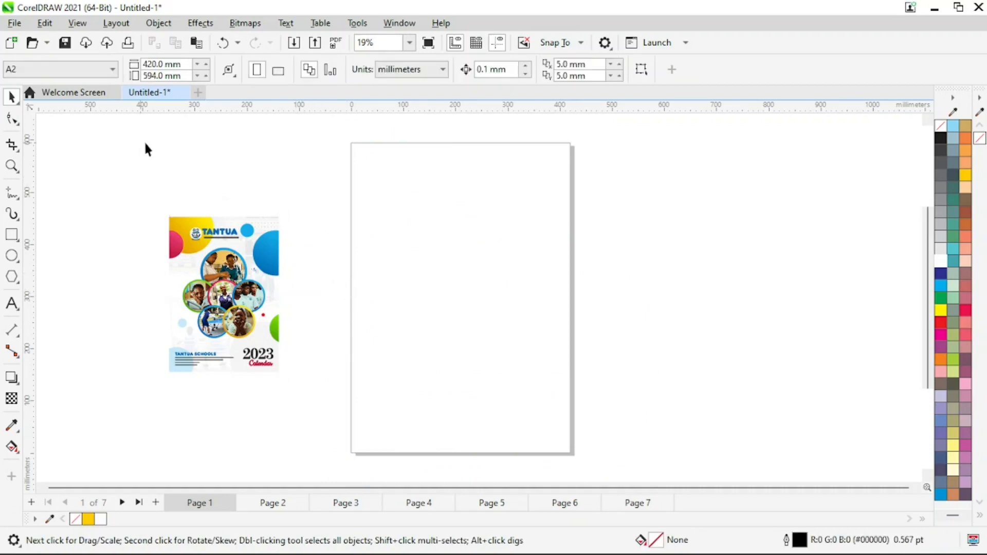
{"action": "left_click", "coordinate": [113, 71]}
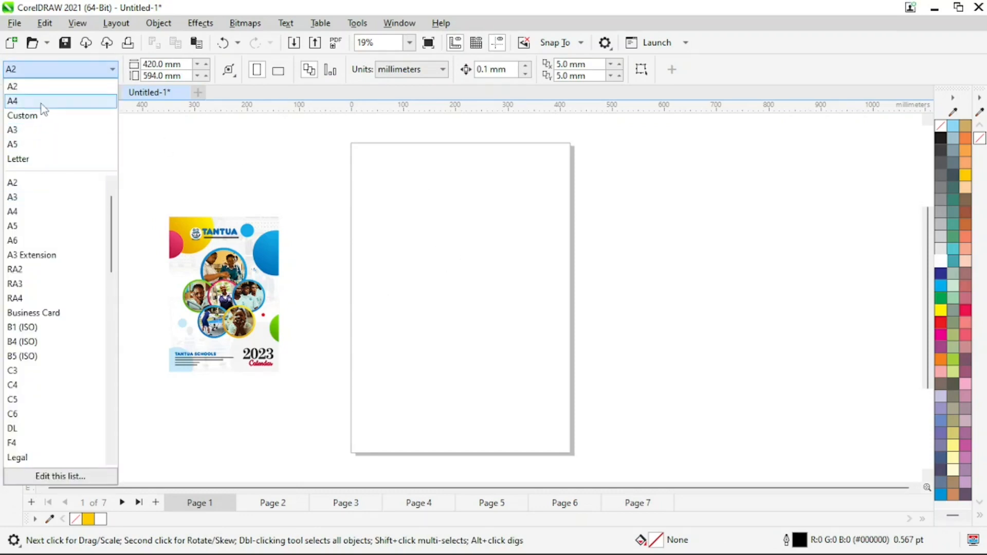
{"action": "left_click", "coordinate": [44, 106]}
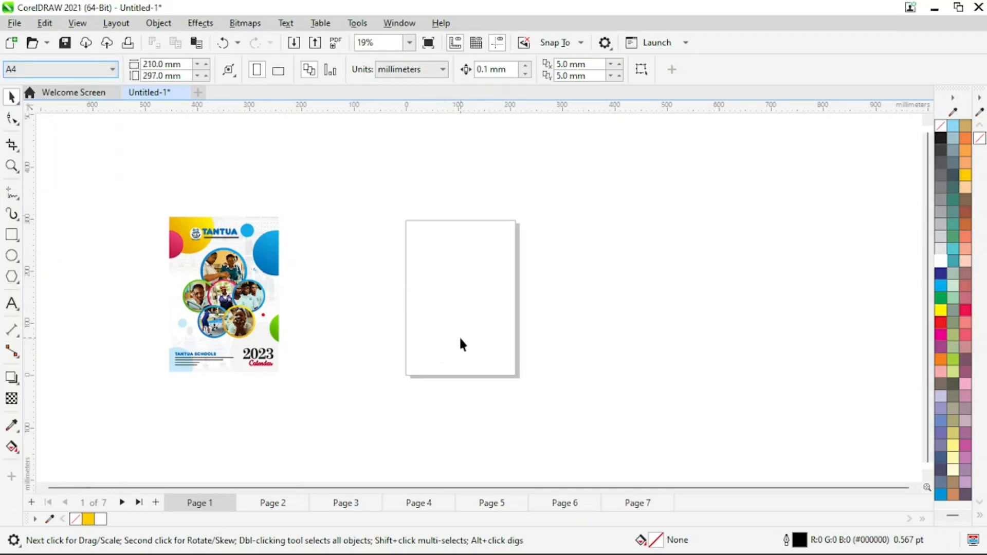
Move the grouped sample cover closer to the blank A4 page
{"action": "key", "text": "z"}
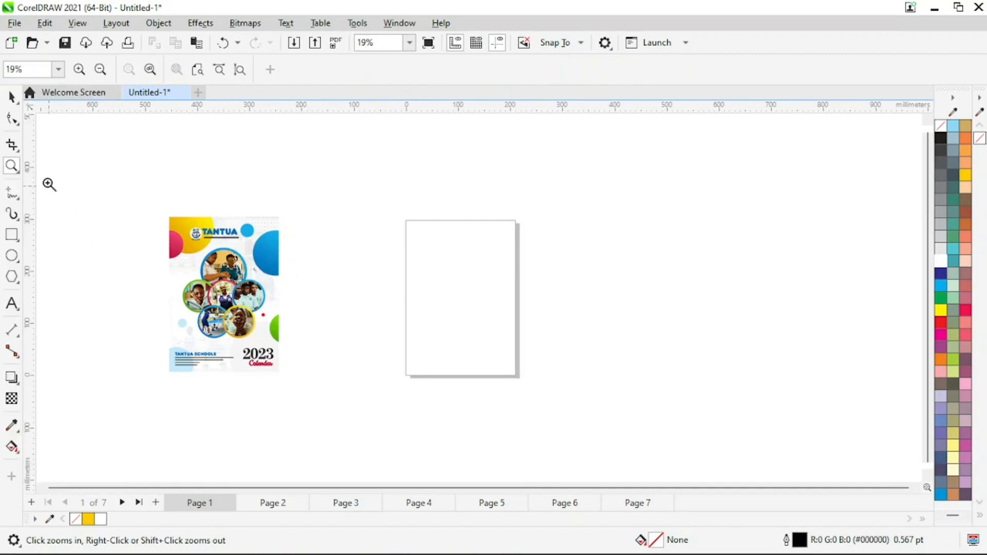
{"action": "left_click", "coordinate": [11, 97]}
{"action": "left_click_drag", "start_coordinate": [101, 182], "coordinate": [333, 450]}
{"action": "left_click_drag", "start_coordinate": [241, 309], "coordinate": [331, 311]}
{"action": "key", "text": "z"}
{"action": "left_click", "coordinate": [412, 394]}
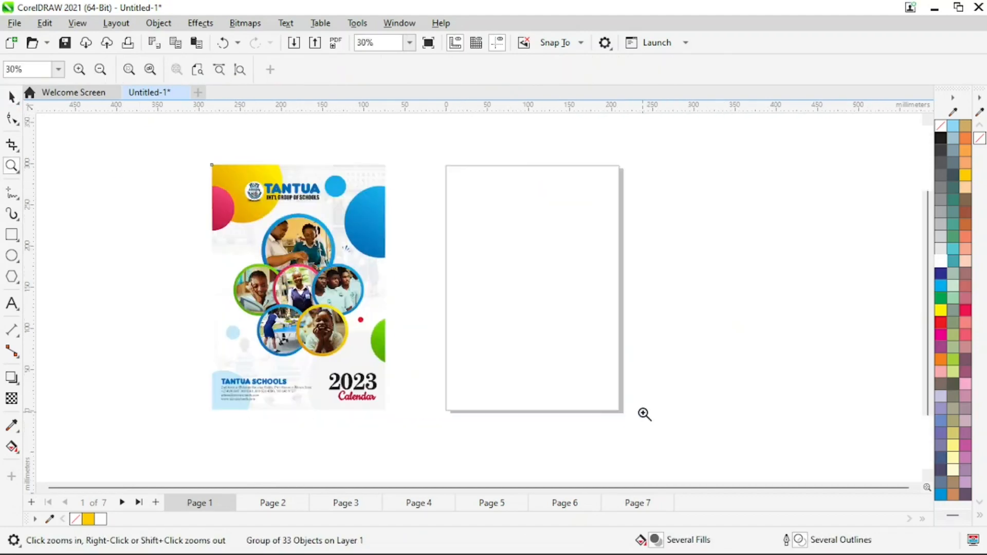
{"action": "key", "text": "space"}
{"action": "left_click", "coordinate": [526, 223]}
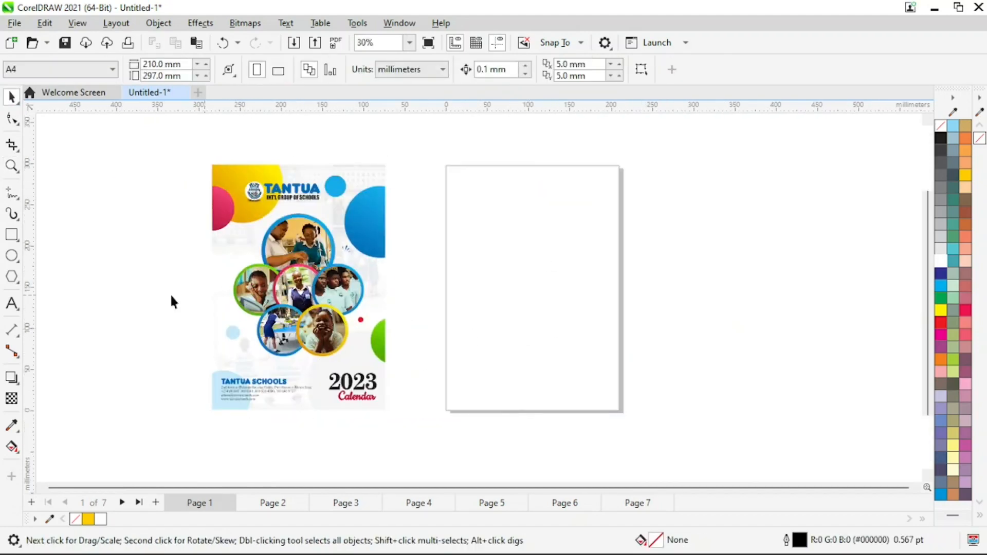
Draw a rectangle about 212 × 296 mm, centred on the A4 page, and fill it with white
{"action": "left_click", "coordinate": [11, 234]}
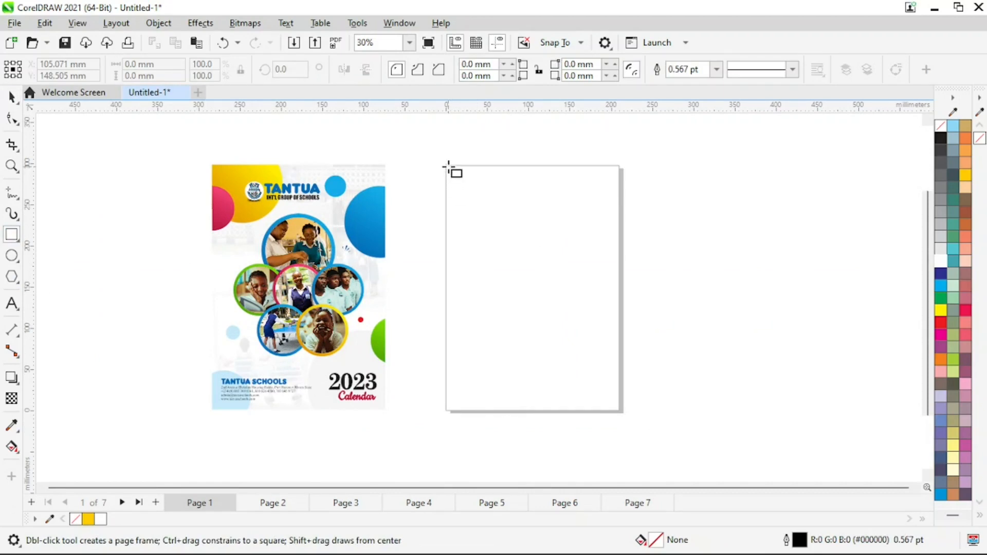
{"action": "left_click_drag", "start_coordinate": [447, 165], "coordinate": [621, 414]}
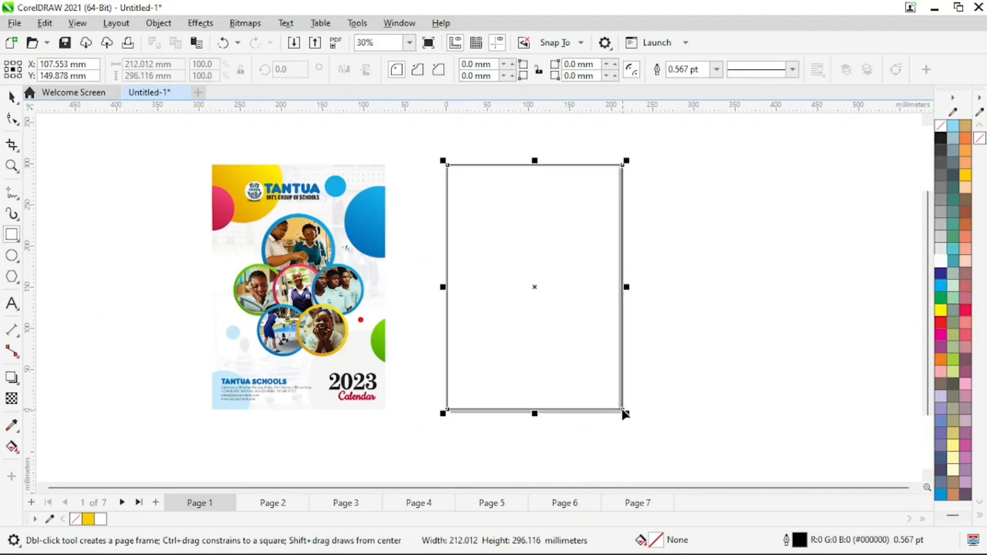
{"action": "key", "text": "space"}
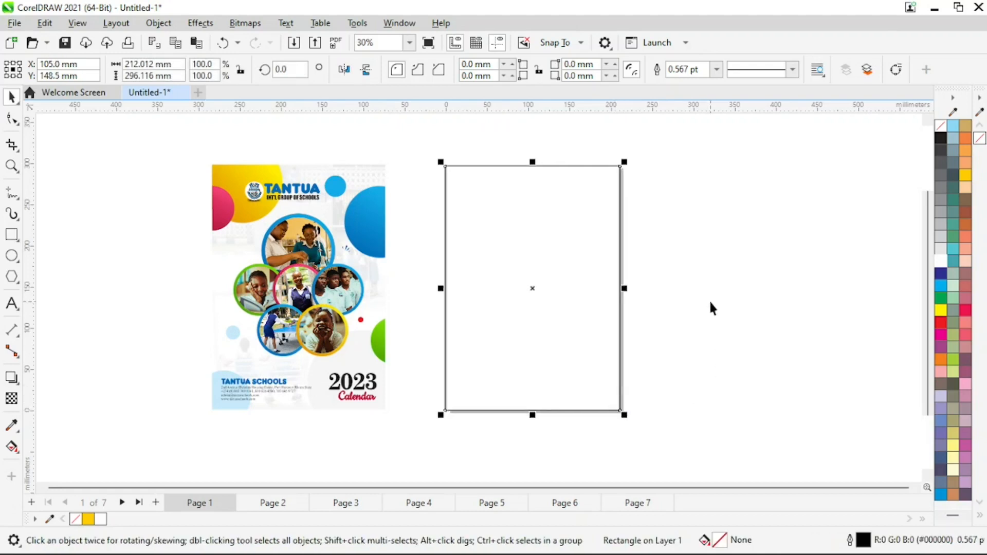
{"action": "left_click", "coordinate": [712, 309]}
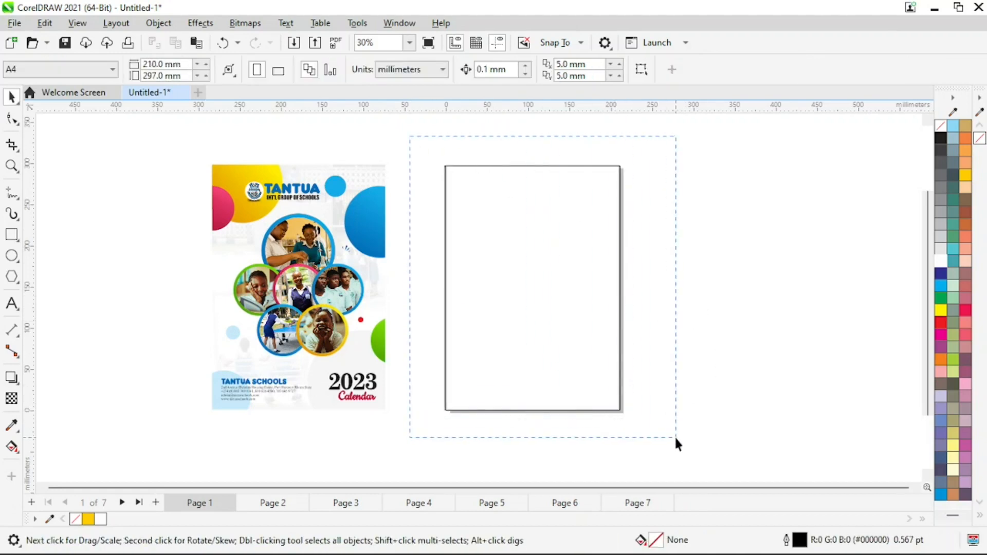
{"action": "left_click_drag", "start_coordinate": [675, 438], "coordinate": [675, 437]}
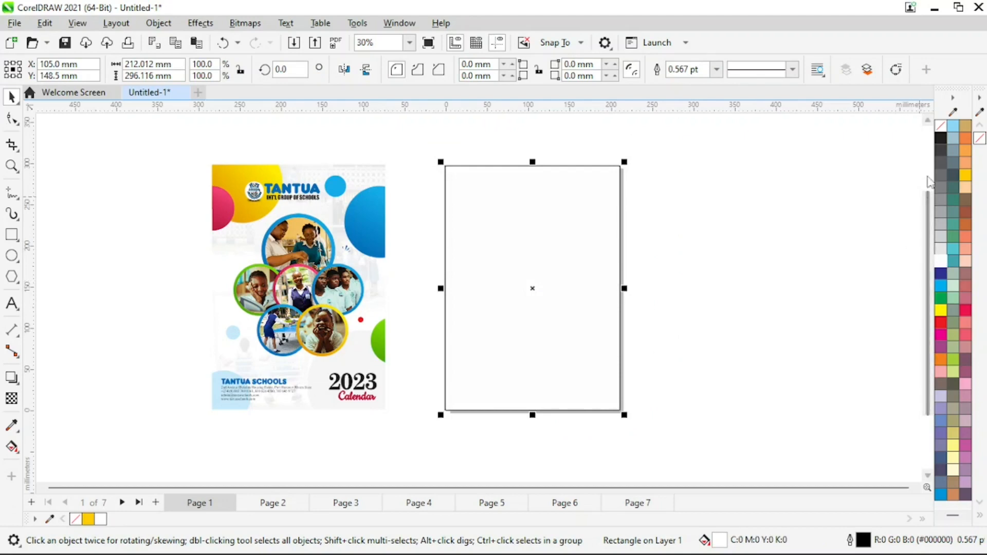
{"action": "left_click", "coordinate": [748, 231]}
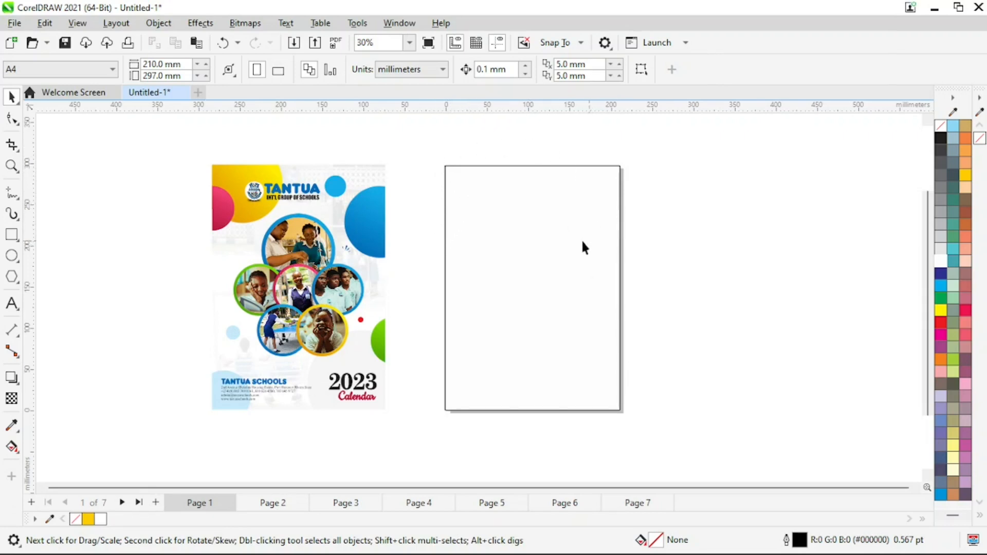
Examine the sample cover up close, including the 2023 Calendar lettering, the contact details and the logo header
{"action": "key", "text": "z"}
{"action": "left_click_drag", "start_coordinate": [406, 137], "coordinate": [511, 227]}
{"action": "key", "text": "F3"}
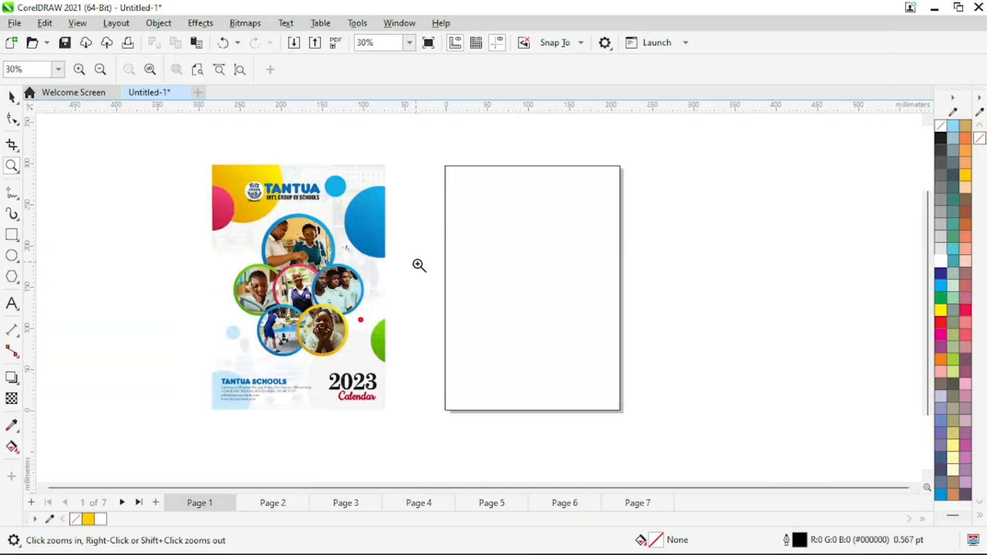
{"action": "left_click_drag", "start_coordinate": [186, 148], "coordinate": [435, 442]}
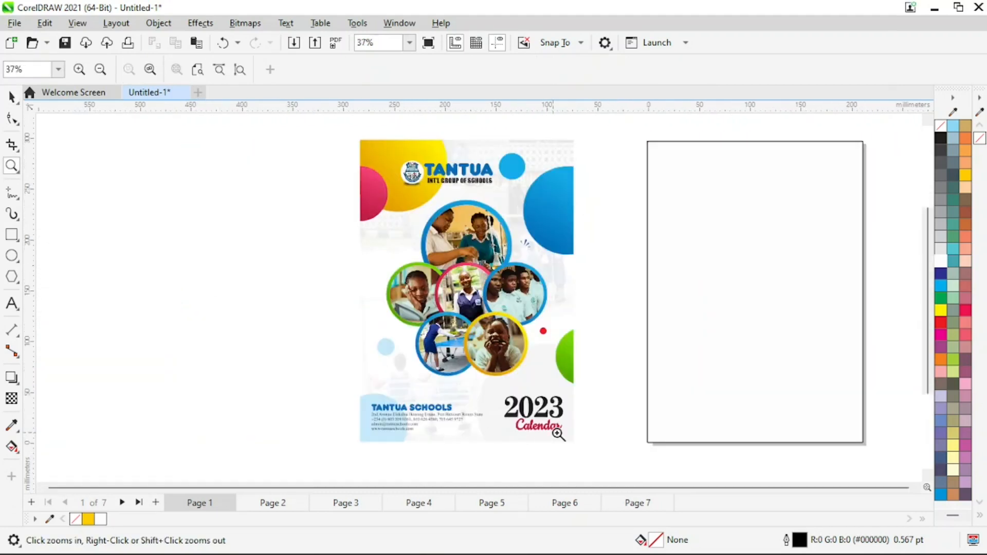
{"action": "left_click_drag", "start_coordinate": [572, 421], "coordinate": [612, 349]}
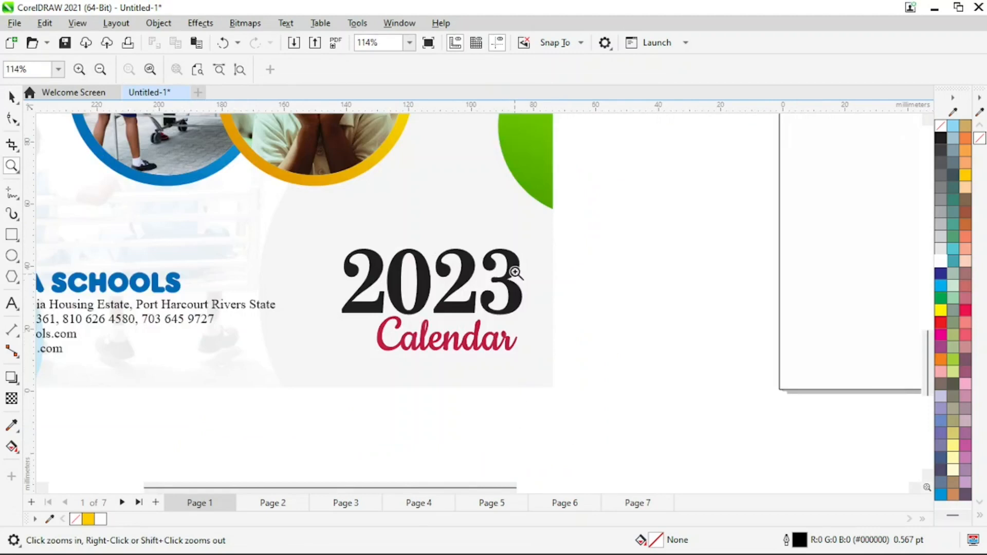
{"action": "key", "text": "F3"}
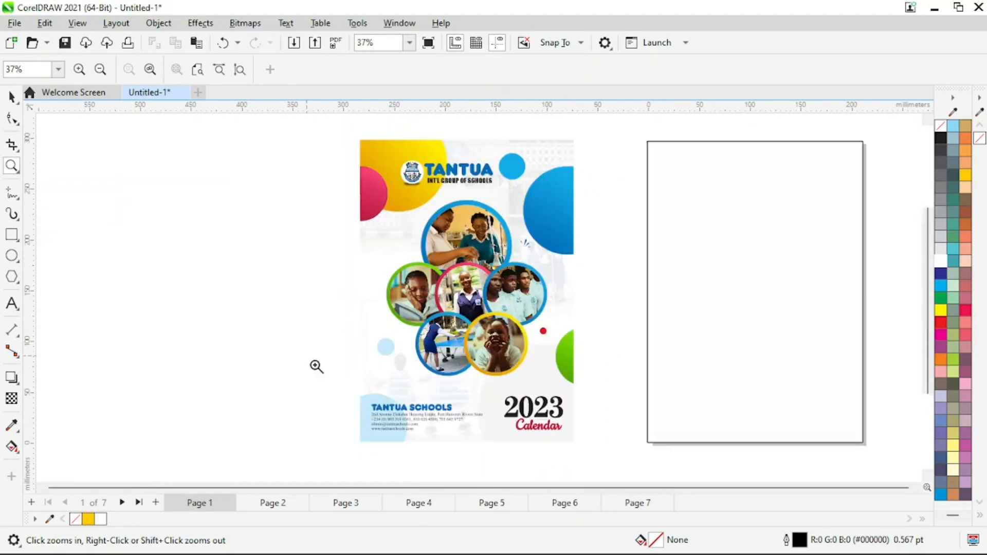
{"action": "left_click_drag", "start_coordinate": [367, 417], "coordinate": [563, 462]}
{"action": "key", "text": "F3"}
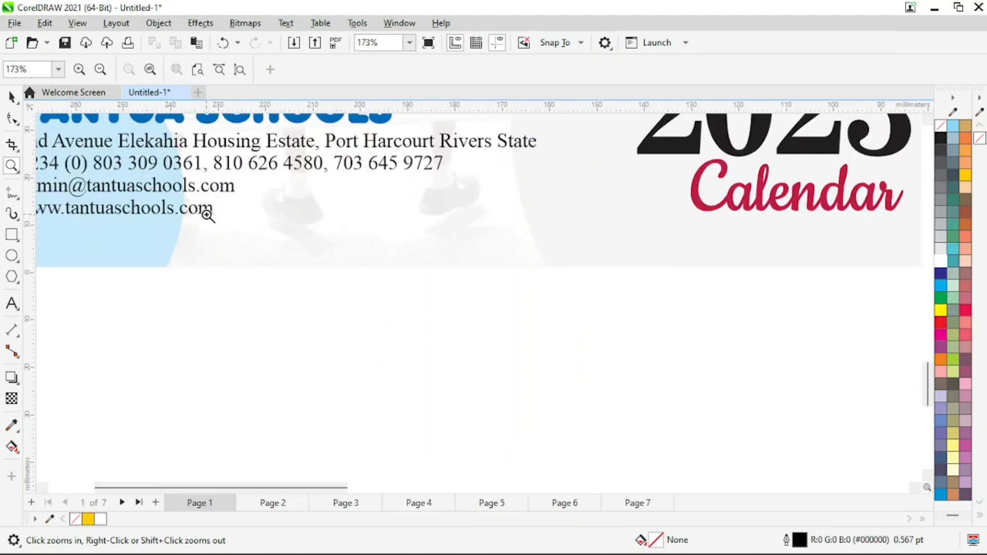
{"action": "key", "text": "F3"}
{"action": "left_click_drag", "start_coordinate": [348, 130], "coordinate": [610, 198]}
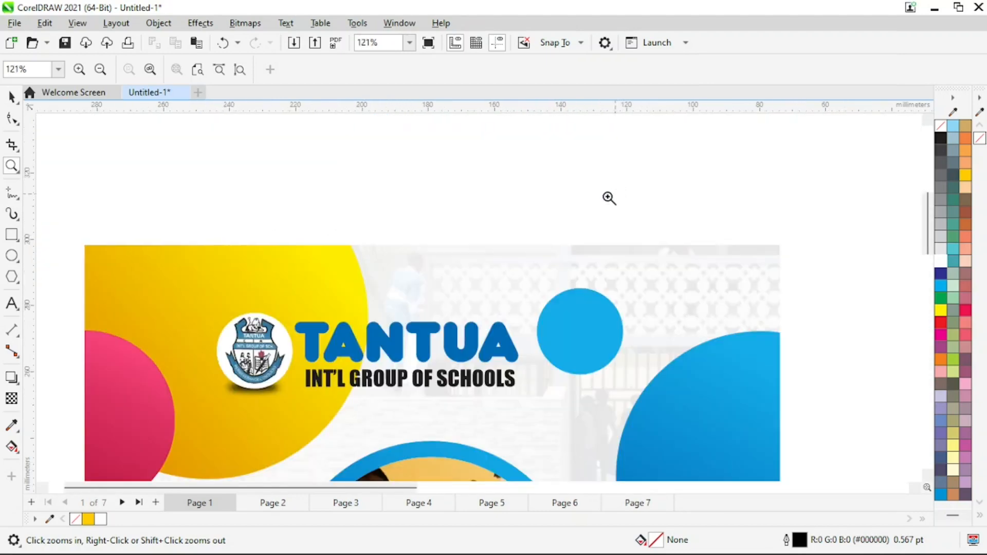
{"action": "key", "text": "F3"}
{"action": "key", "text": "F3"}
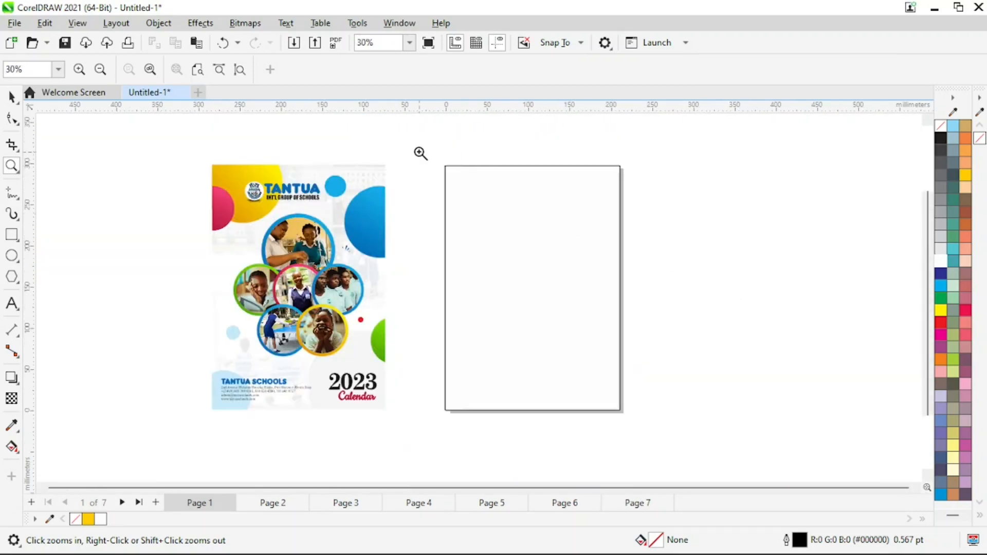
Draw a square about 36 × 36 mm in the empty space beside the page, on the side away from the sample cover
{"action": "left_click_drag", "start_coordinate": [417, 151], "coordinate": [644, 433]}
{"action": "key", "text": "space"}
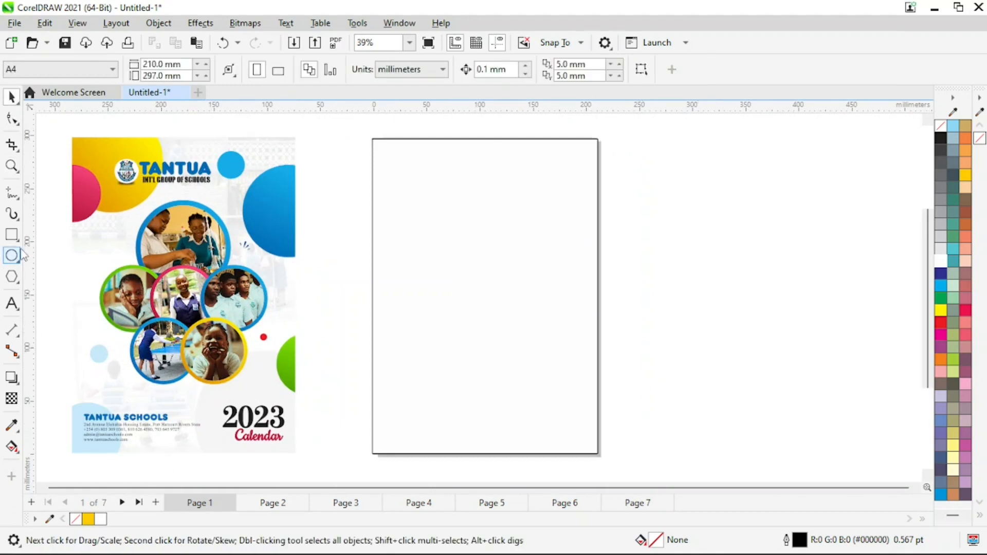
{"action": "left_click", "coordinate": [12, 236]}
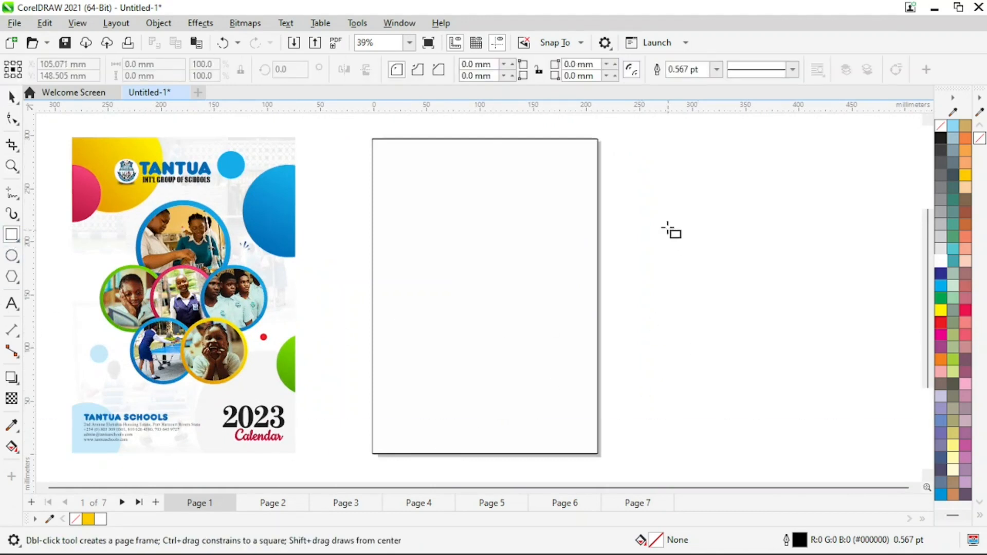
{"action": "left_click_drag", "start_coordinate": [662, 207], "coordinate": [702, 247]}
{"action": "key", "text": "space"}
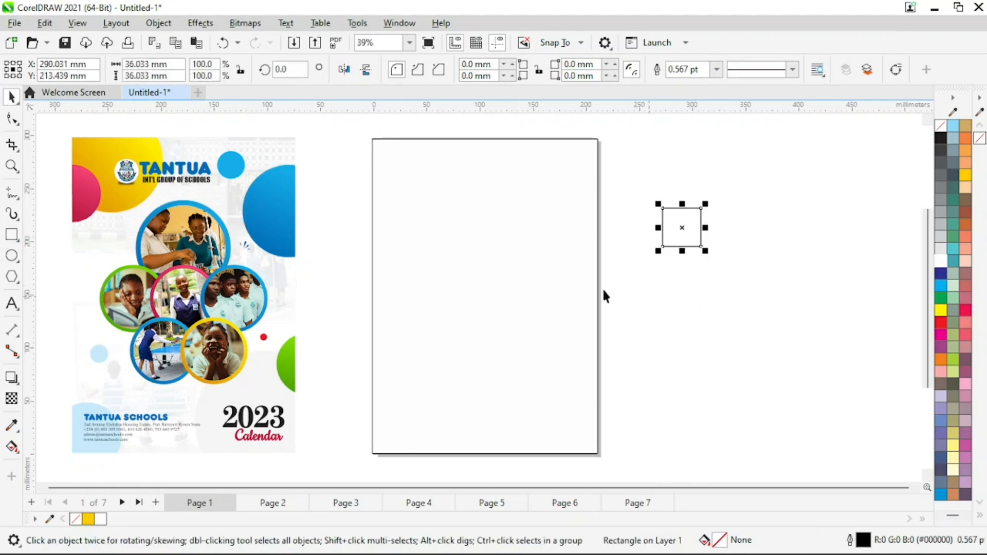
Change the document's units to centimetres
{"action": "left_click", "coordinate": [348, 134]}
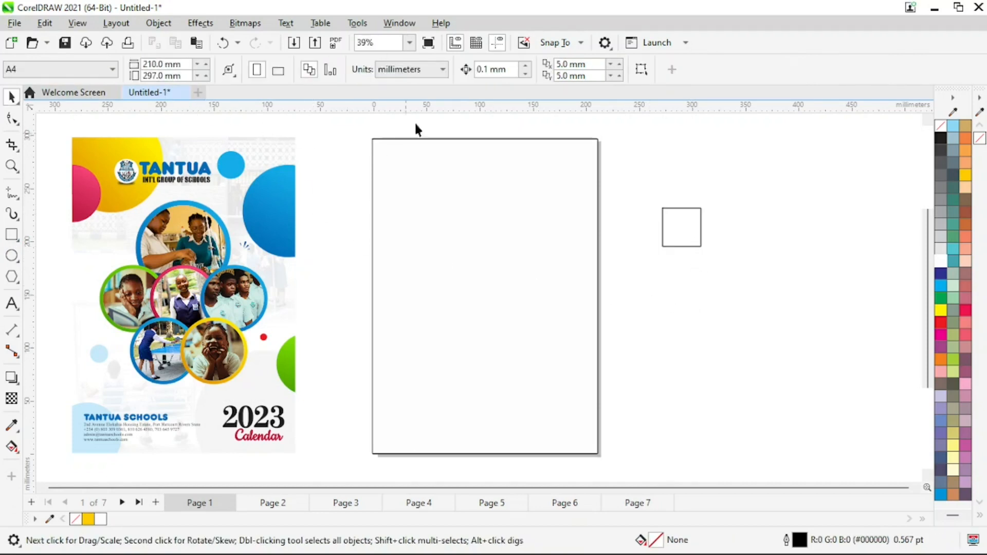
{"action": "left_click", "coordinate": [443, 71]}
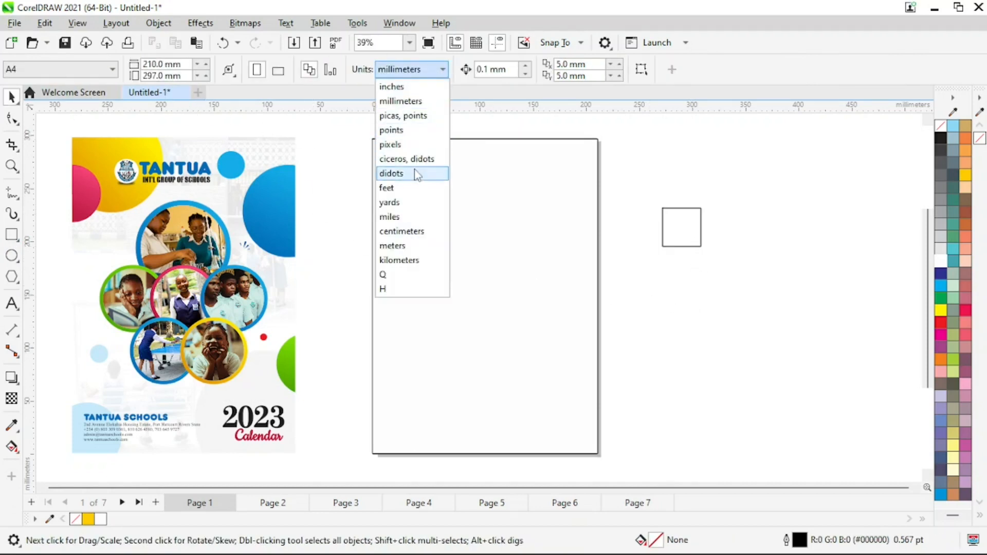
{"action": "left_click", "coordinate": [412, 233]}
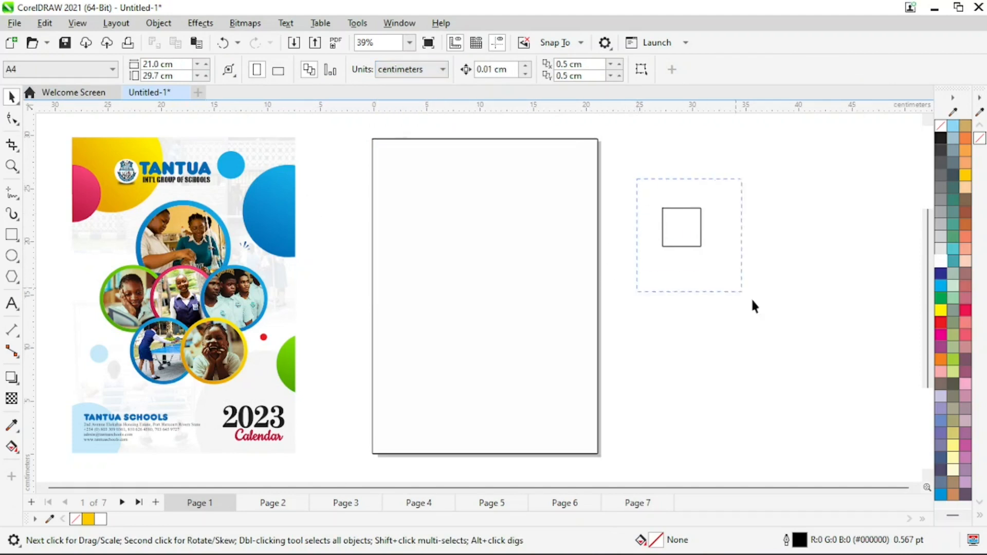
Resize the square beside the page to 1 × 1 cm and fill it with yellow
{"action": "left_click_drag", "start_coordinate": [754, 307], "coordinate": [753, 306]}
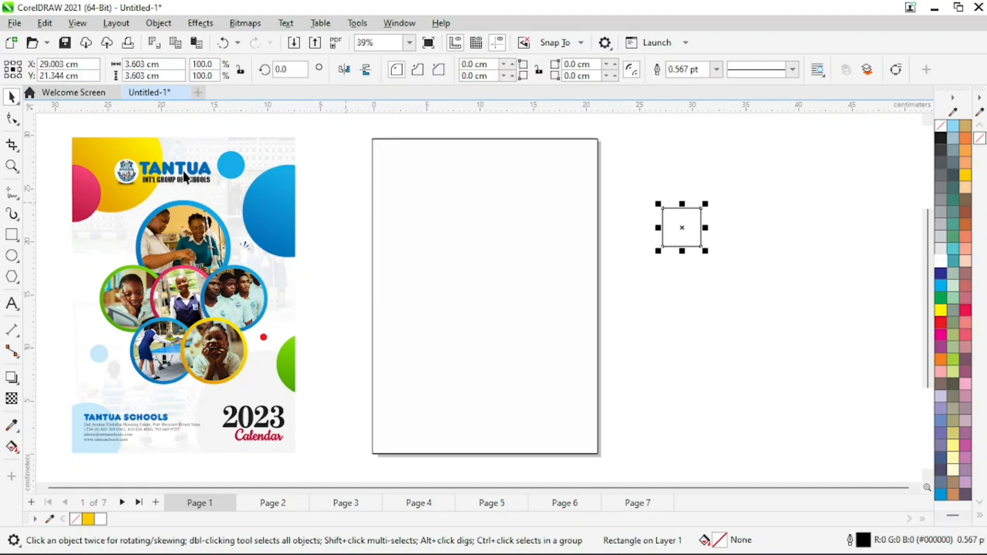
{"action": "left_click", "coordinate": [178, 64]}
{"action": "type", "text": "1"}
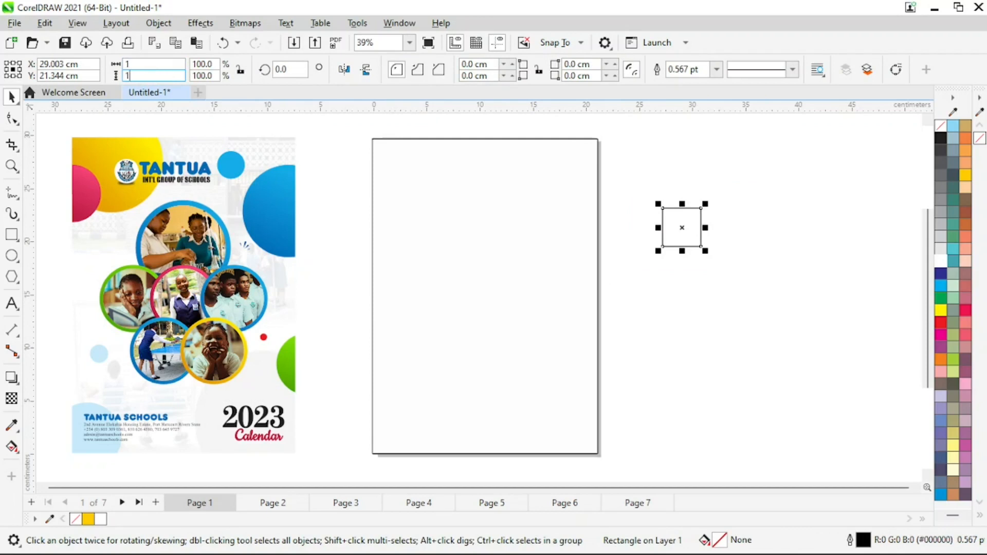
{"action": "key", "text": "Return"}
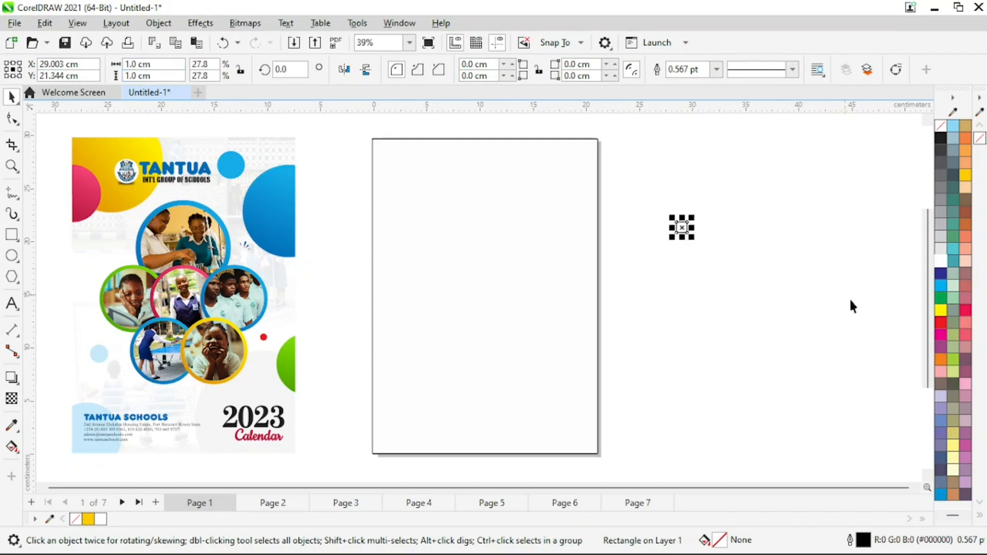
{"action": "left_click", "coordinate": [940, 310]}
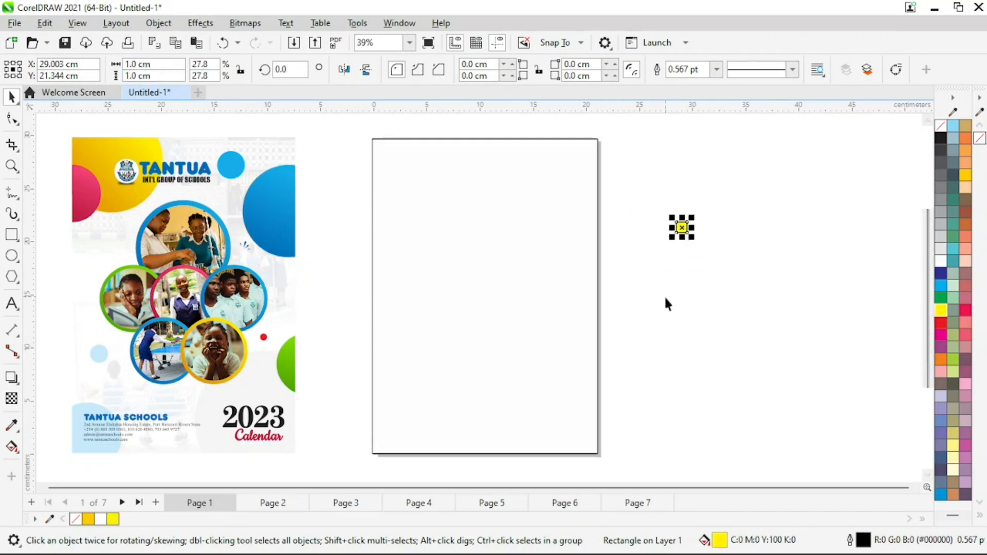
Align the yellow square with the left and top edges of the page-sized rectangle
{"action": "left_click_drag", "start_coordinate": [784, 185], "coordinate": [642, 280]}
{"action": "left_click", "coordinate": [577, 181], "text": "shift"}
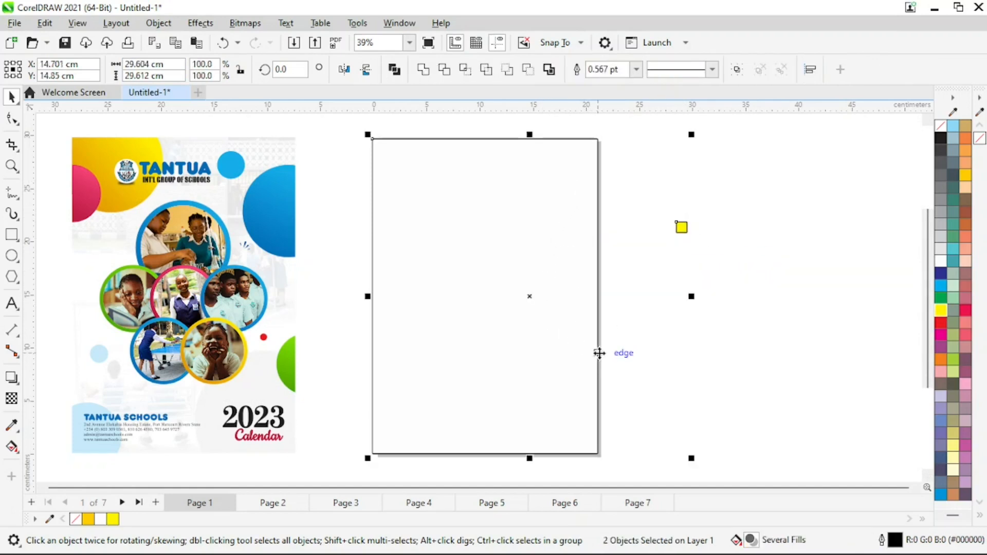
{"action": "key", "text": "l"}
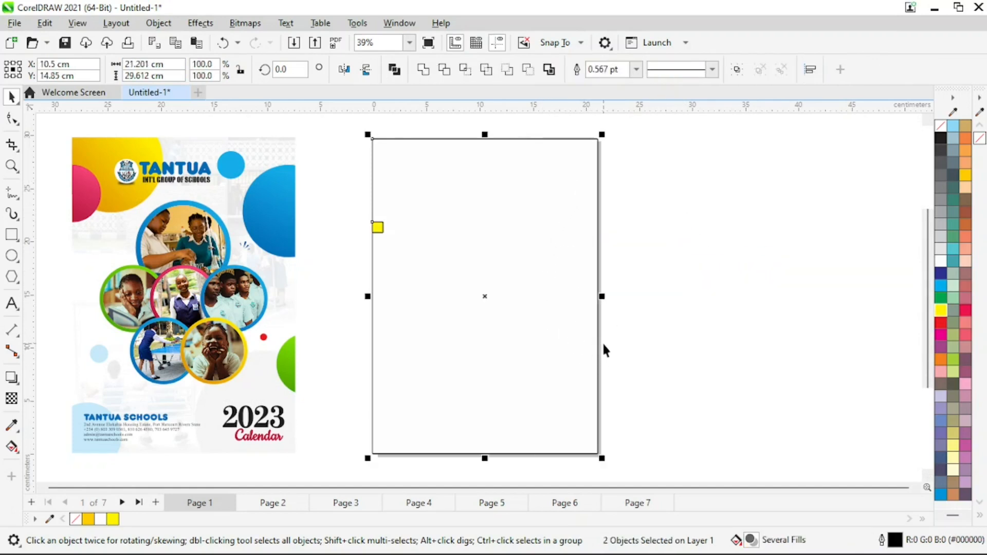
{"action": "key", "text": "t"}
Place a horizontal guideline on the yellow square's bottom edge and a vertical guideline on its right edge
{"action": "key", "text": "z"}
{"action": "left_click", "coordinate": [451, 177]}
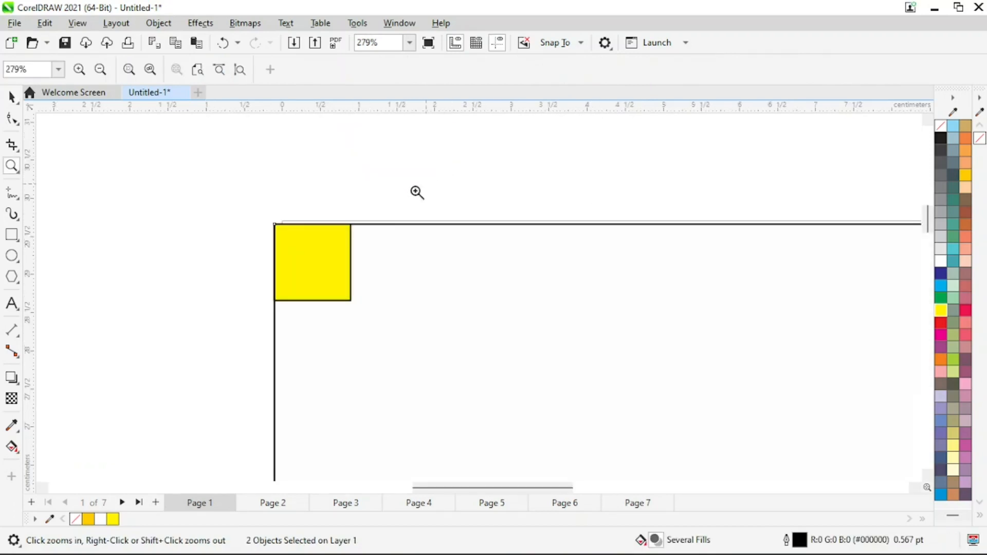
{"action": "left_click", "coordinate": [455, 349]}
{"action": "key", "text": "space"}
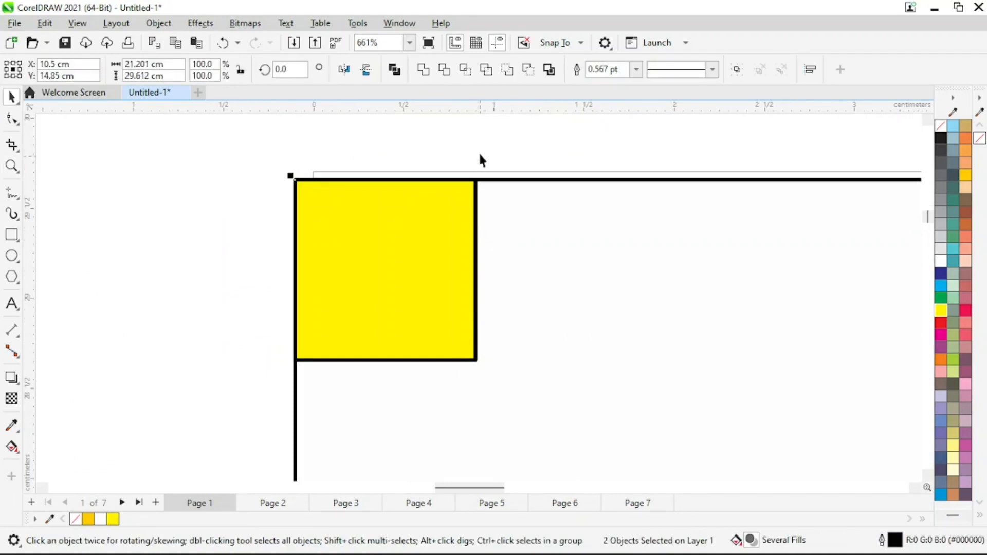
{"action": "left_click", "coordinate": [465, 135]}
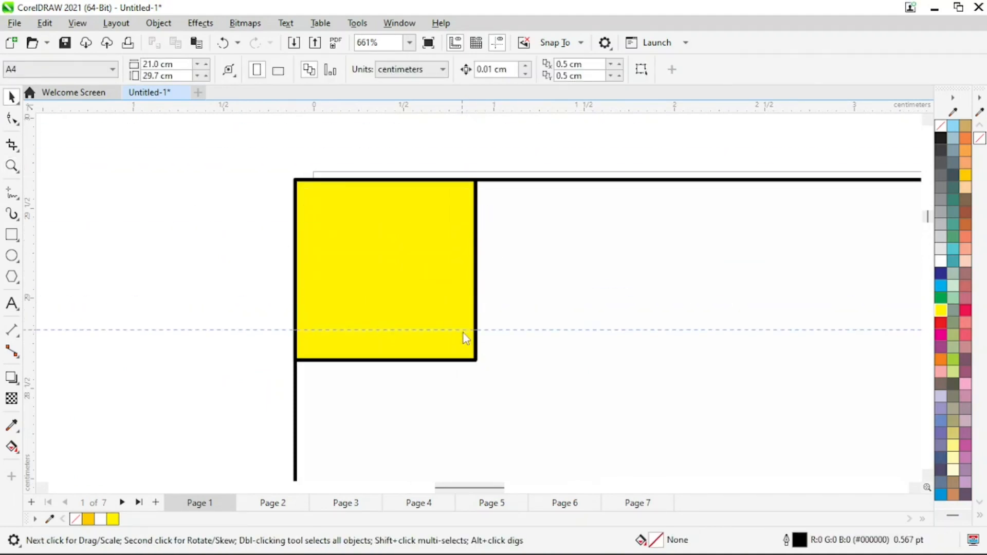
{"action": "left_click_drag", "start_coordinate": [464, 332], "coordinate": [431, 358]}
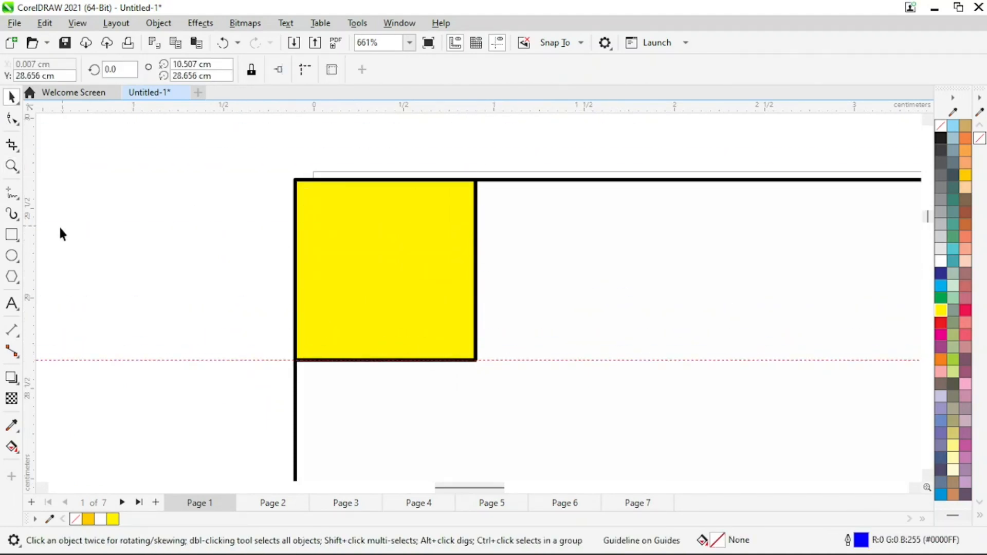
{"action": "left_click_drag", "start_coordinate": [461, 284], "coordinate": [480, 285]}
{"action": "key", "text": "z"}
{"action": "right_click", "coordinate": [645, 205]}
{"action": "key", "text": "shift+F4"}
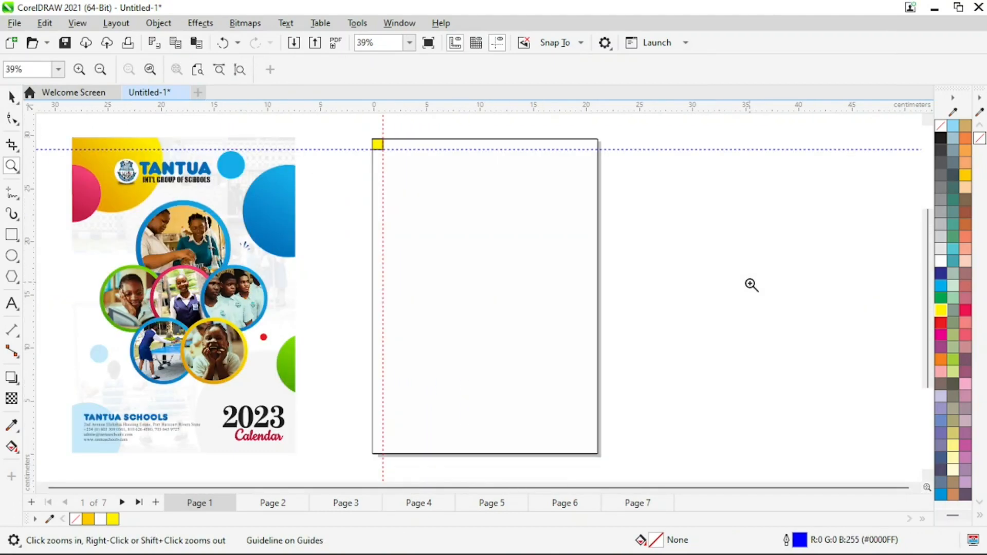
Align the yellow square with the bottom and right edges of the page-sized rectangle
{"action": "key", "text": "space"}
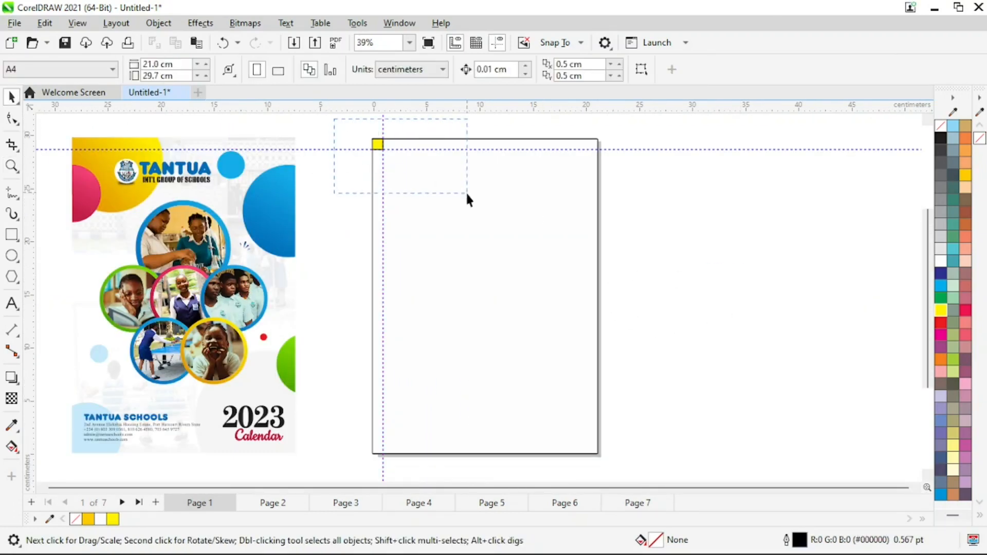
{"action": "left_click_drag", "start_coordinate": [467, 194], "coordinate": [467, 196]}
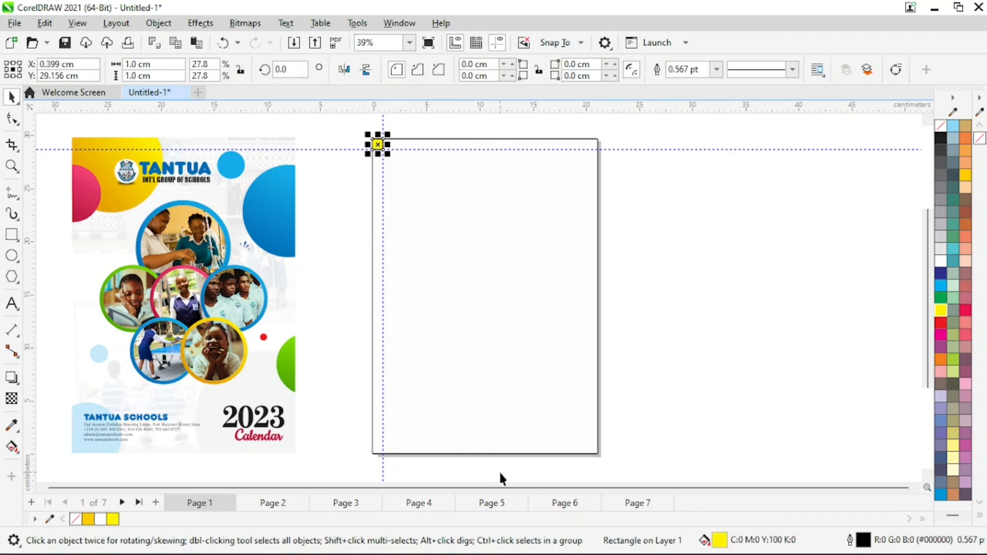
{"action": "left_click", "coordinate": [556, 362], "text": "shift"}
{"action": "key", "text": "b"}
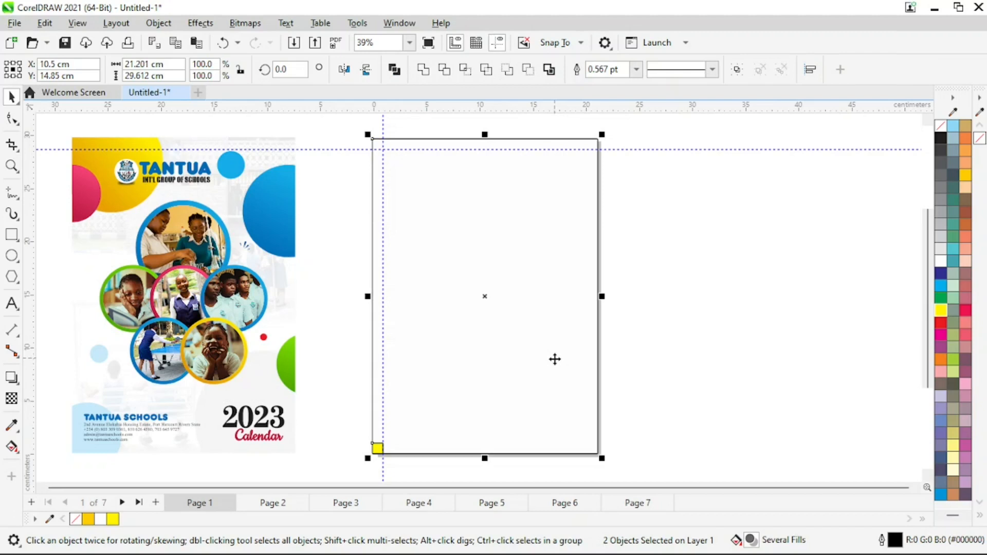
{"action": "key", "text": "r"}
Place a horizontal guideline on the yellow square's top edge and a vertical guideline on its left edge
{"action": "key", "text": "z"}
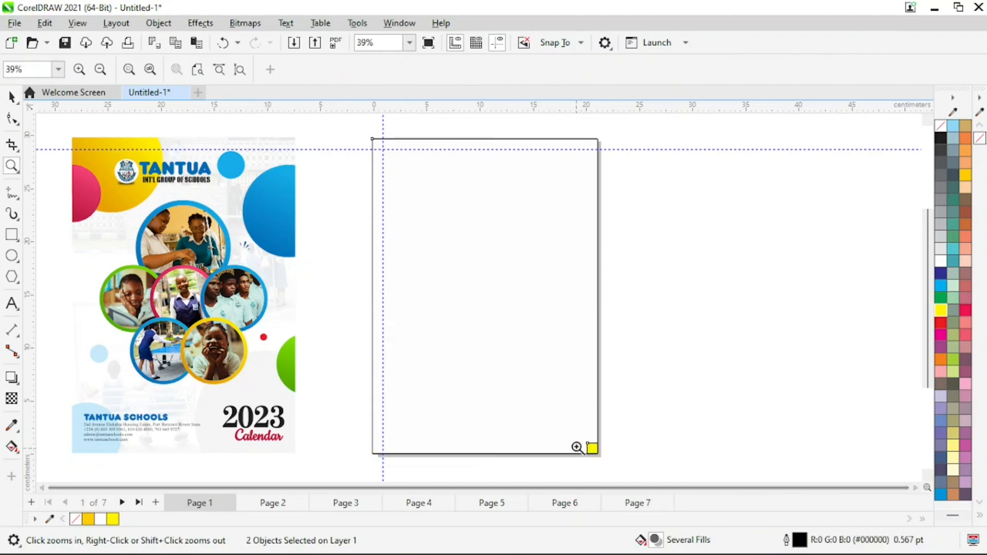
{"action": "left_click_drag", "start_coordinate": [572, 434], "coordinate": [636, 469]}
{"action": "left_click_drag", "start_coordinate": [283, 183], "coordinate": [474, 368]}
{"action": "key", "text": "space"}
{"action": "left_click", "coordinate": [618, 202]}
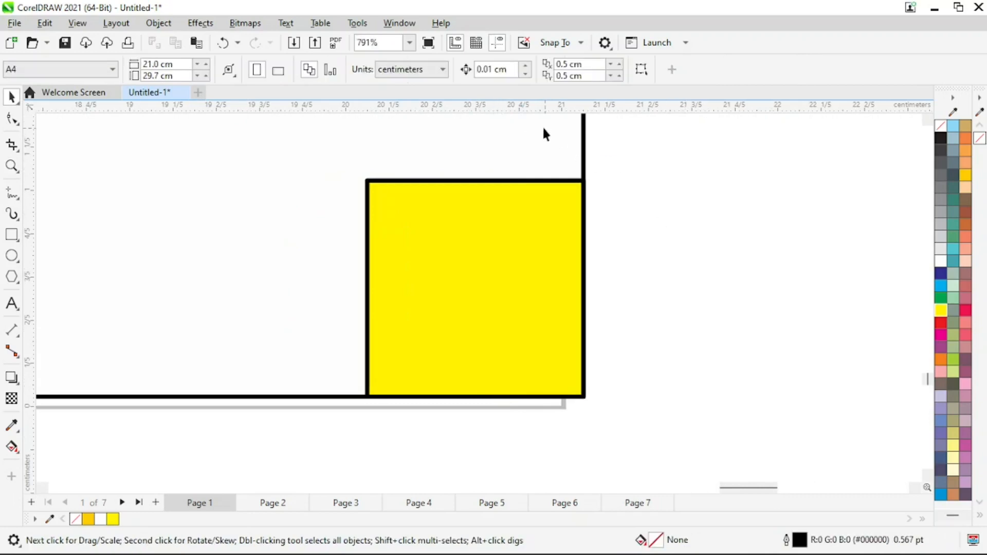
{"action": "left_click", "coordinate": [522, 181]}
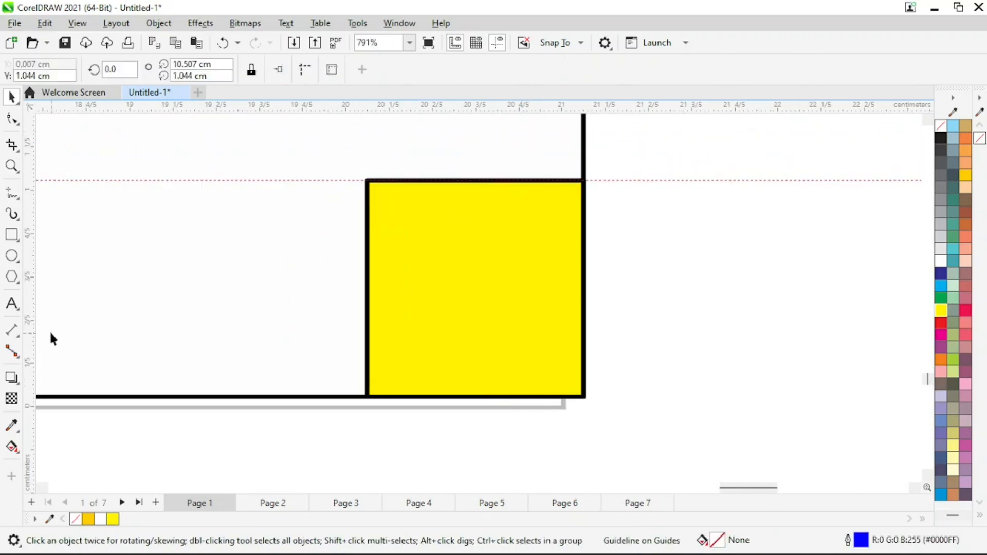
{"action": "left_click_drag", "start_coordinate": [362, 340], "coordinate": [368, 342]}
{"action": "key", "text": "z"}
{"action": "right_click", "coordinate": [443, 366]}
{"action": "right_click", "coordinate": [433, 347]}
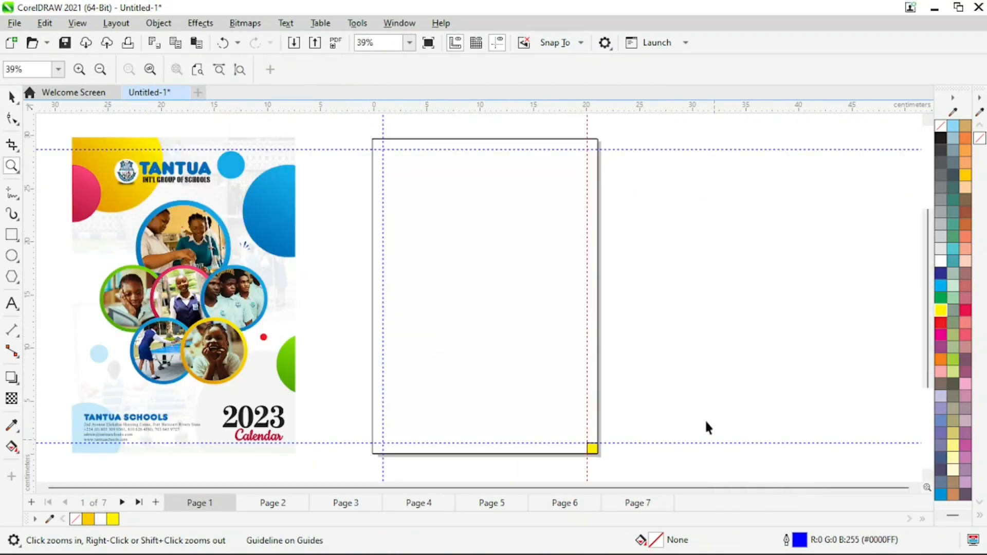
Delete the yellow square from the lower-right corner of the page
{"action": "key", "text": "space"}
{"action": "left_click_drag", "start_coordinate": [696, 406], "coordinate": [504, 470]}
{"action": "left_click", "coordinate": [506, 466]}
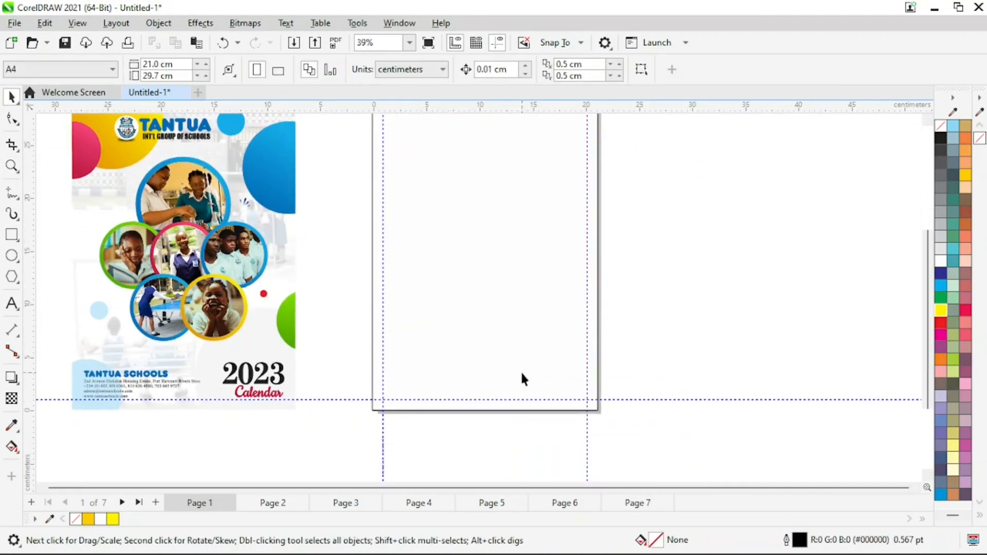
{"action": "key", "text": "z"}
{"action": "right_click", "coordinate": [571, 293]}
{"action": "left_click_drag", "start_coordinate": [400, 138], "coordinate": [669, 436]}
{"action": "key", "text": "space"}
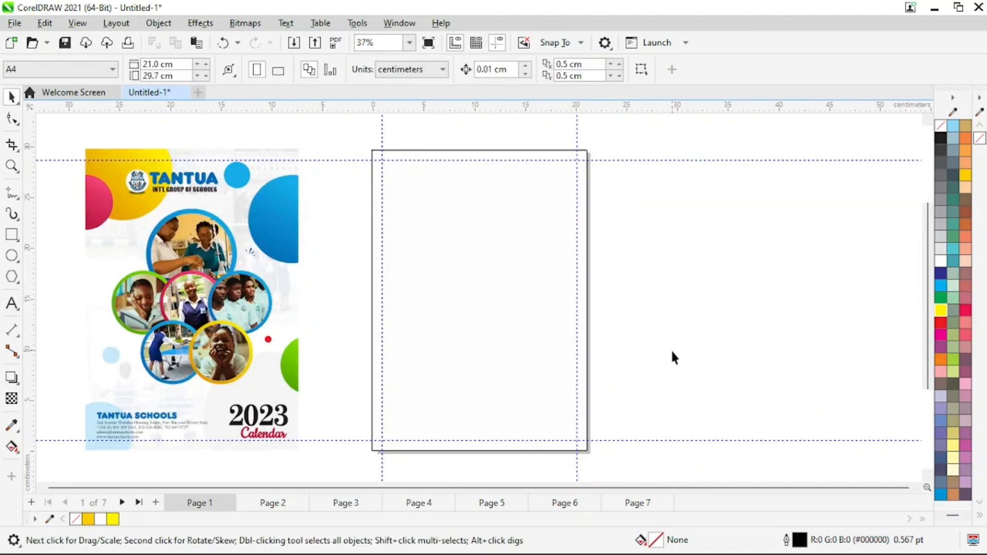
Fill the page-sized rectangle with 10% black and remove its outline
{"action": "left_click", "coordinate": [543, 276]}
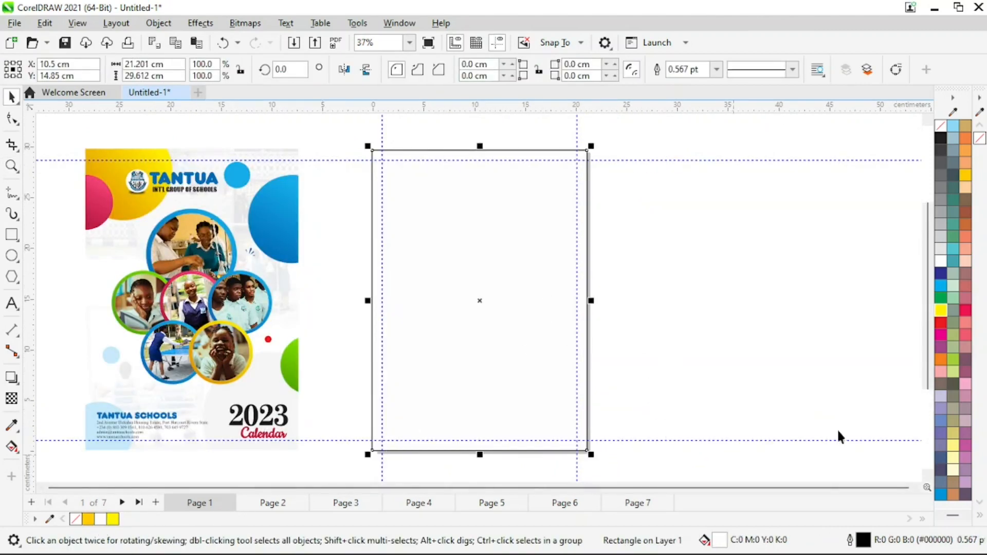
{"action": "left_click", "coordinate": [942, 251]}
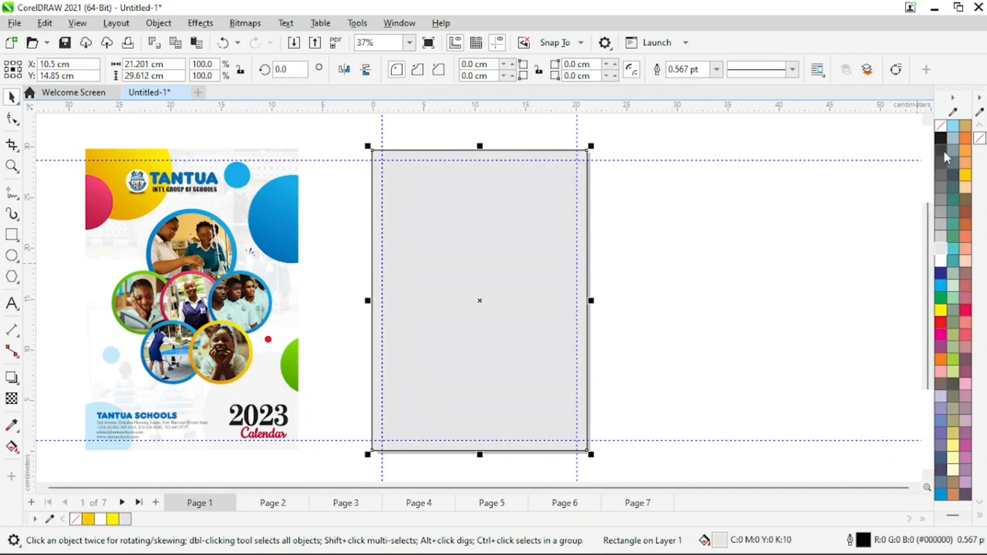
{"action": "right_click", "coordinate": [939, 128]}
{"action": "left_click", "coordinate": [923, 137]}
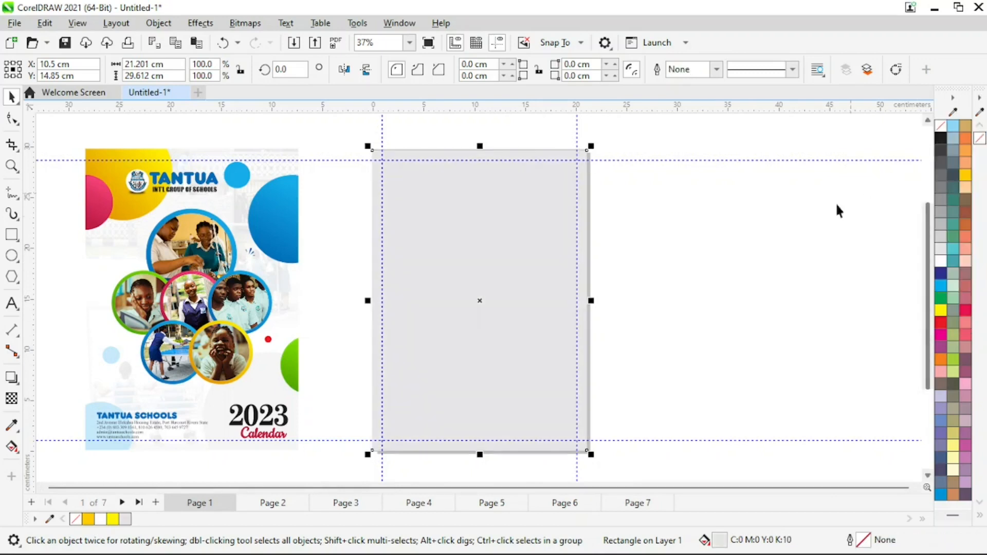
{"action": "left_click", "coordinate": [719, 297]}
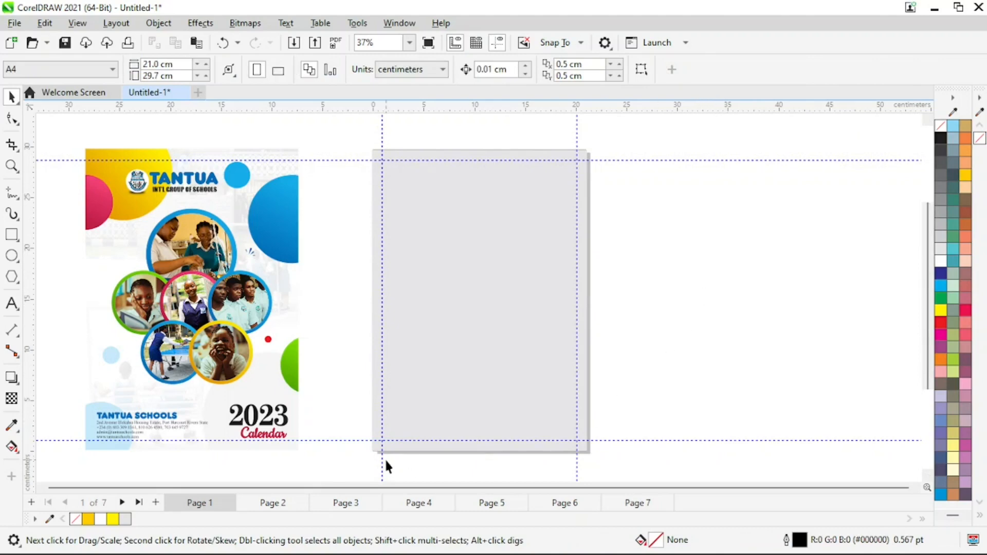
Ungroup the sample cover design into its separate objects
{"action": "key", "text": "z"}
{"action": "right_click", "coordinate": [302, 251]}
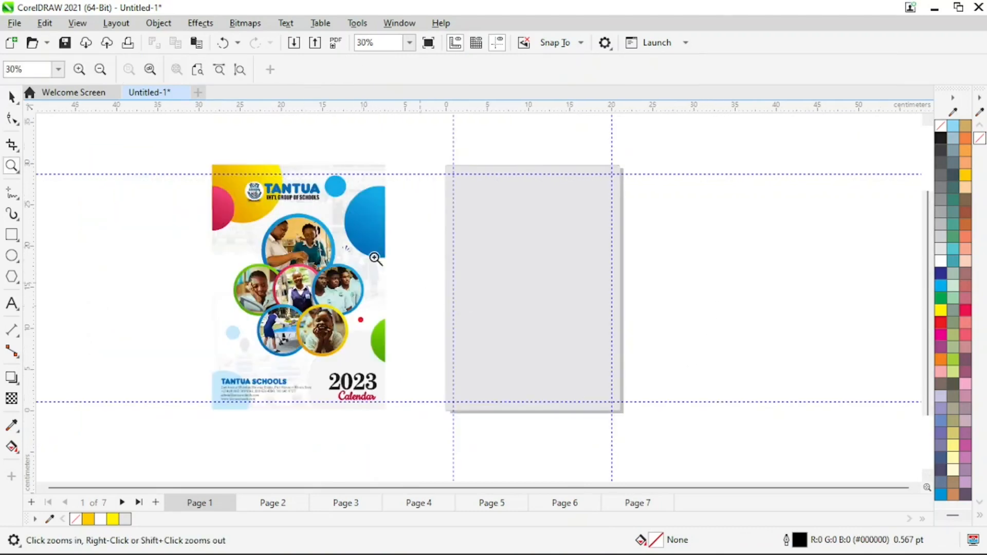
{"action": "left_click_drag", "start_coordinate": [183, 134], "coordinate": [525, 357]}
{"action": "key", "text": "space"}
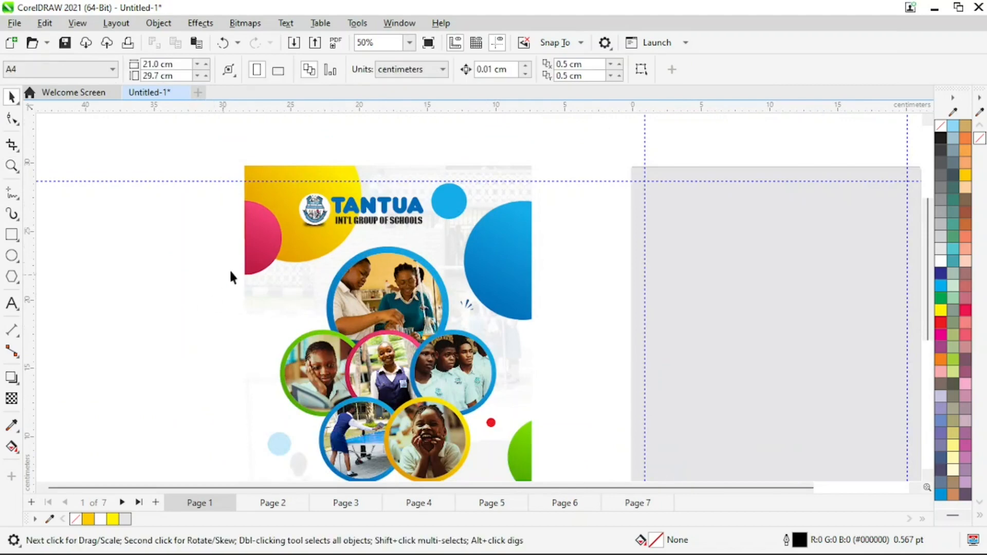
{"action": "left_click", "coordinate": [267, 239]}
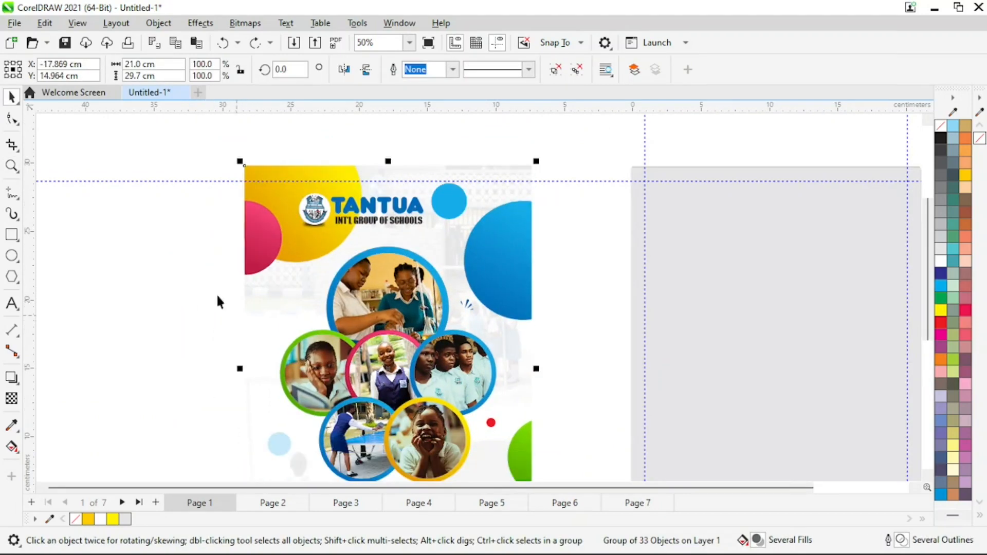
{"action": "left_click", "coordinate": [556, 71]}
{"action": "left_click", "coordinate": [546, 277]}
Move the sample cover's large blue, pink and yellow circle shapes off its edges one by one, undoing each move
{"action": "left_click_drag", "start_coordinate": [514, 308], "coordinate": [558, 345]}
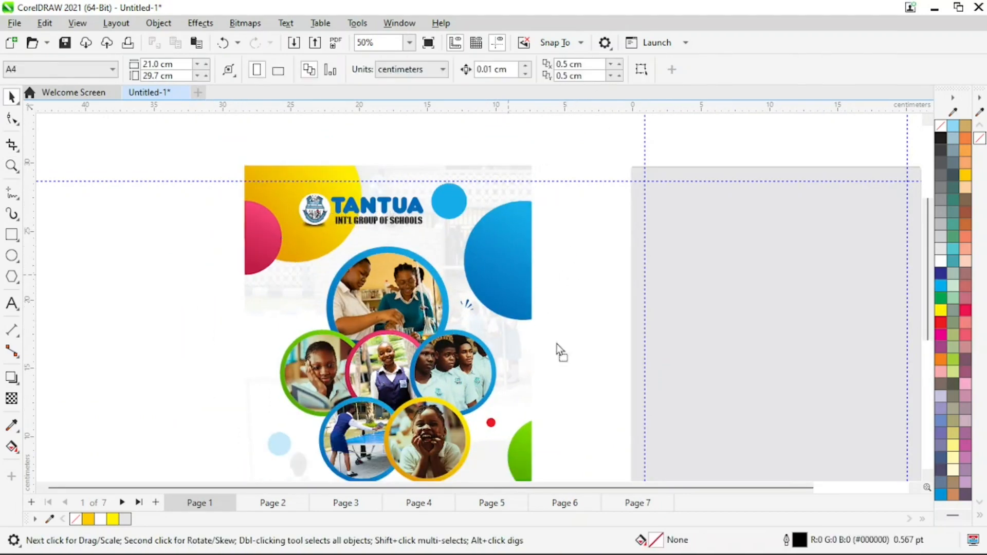
{"action": "key", "text": "ctrl+z"}
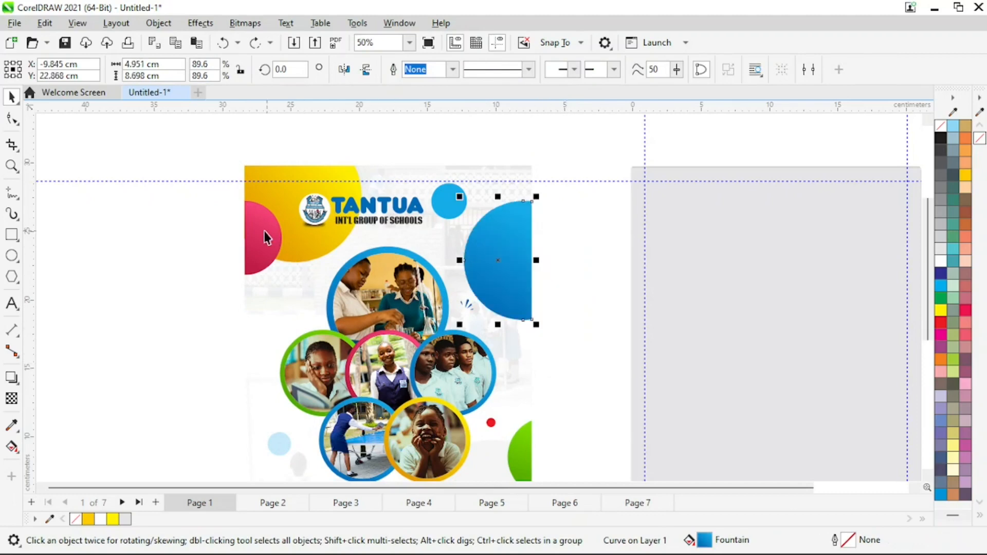
{"action": "left_click_drag", "start_coordinate": [263, 237], "coordinate": [196, 274]}
{"action": "key", "text": "ctrl+z"}
{"action": "left_click", "coordinate": [200, 208]}
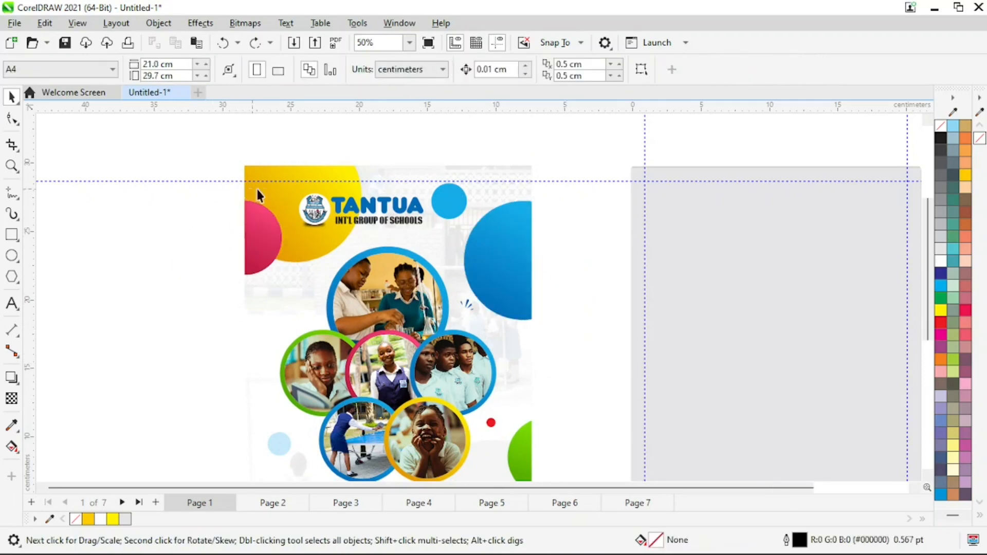
{"action": "left_click_drag", "start_coordinate": [275, 206], "coordinate": [251, 162]}
{"action": "key", "text": "ctrl+z"}
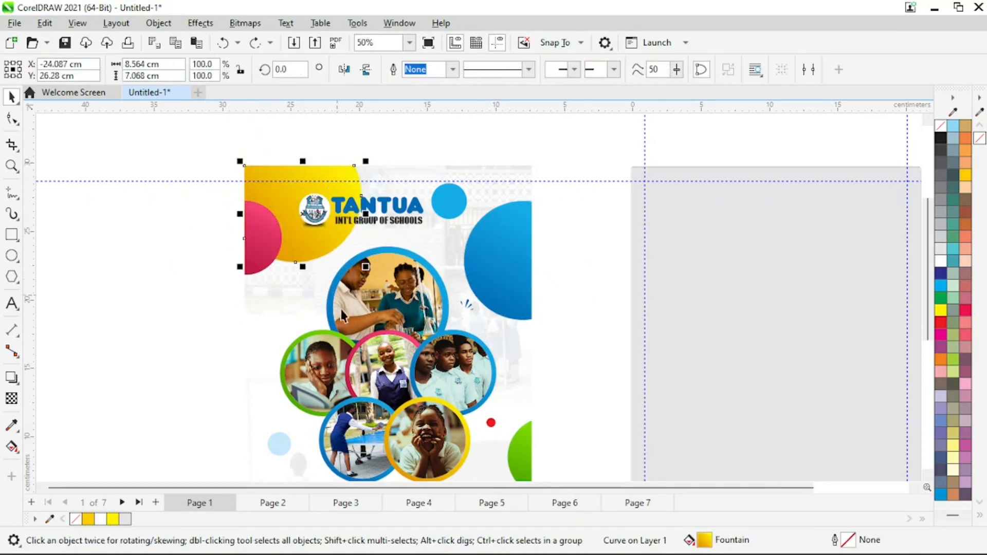
Draw a circle about 11.2 cm in diameter overlapping the upper-left corner of the grey page rectangle
{"action": "key", "text": "z"}
{"action": "right_click", "coordinate": [500, 353]}
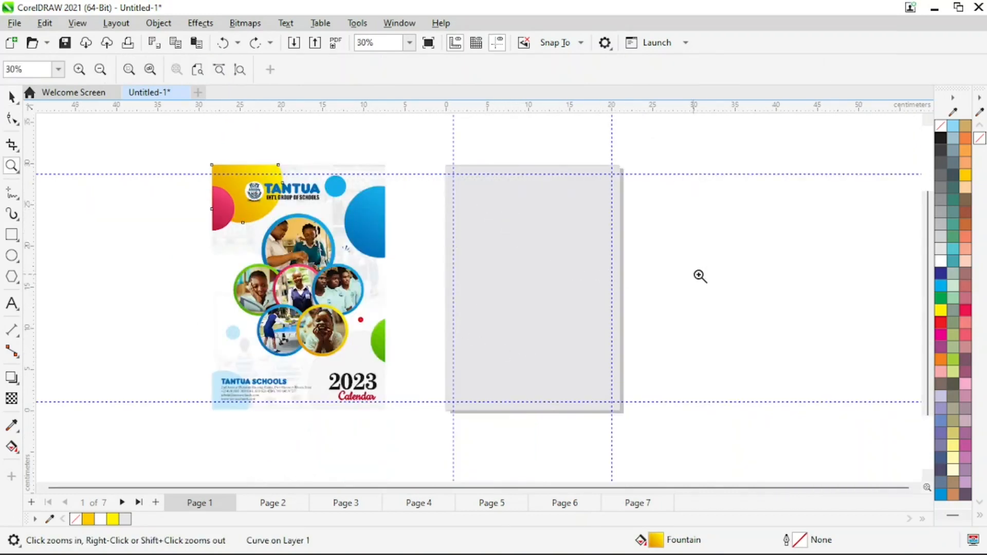
{"action": "key", "text": "space"}
{"action": "left_click", "coordinate": [120, 295]}
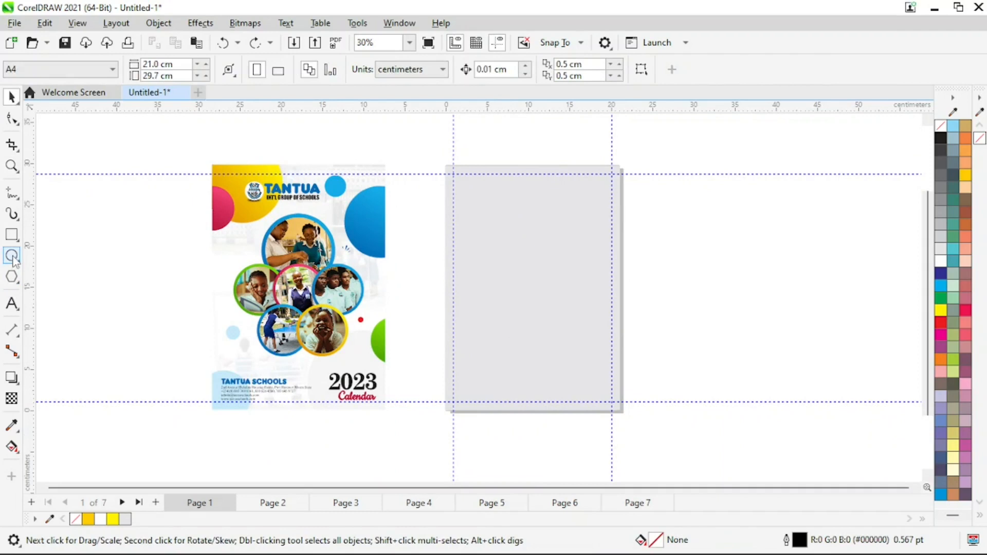
{"action": "left_click", "coordinate": [14, 260]}
{"action": "left_click", "coordinate": [36, 256]}
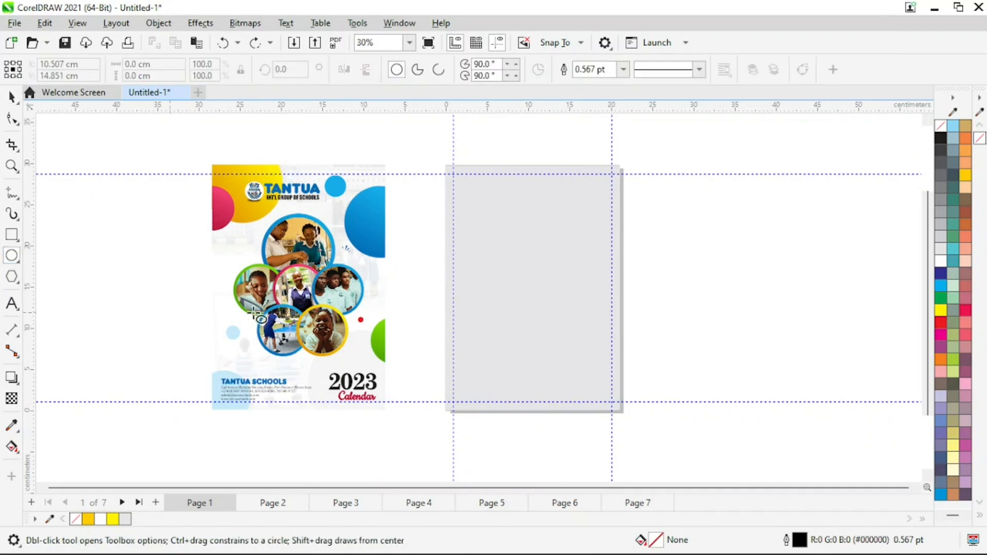
{"action": "left_click_drag", "start_coordinate": [421, 158], "coordinate": [492, 246]}
{"action": "key", "text": "space"}
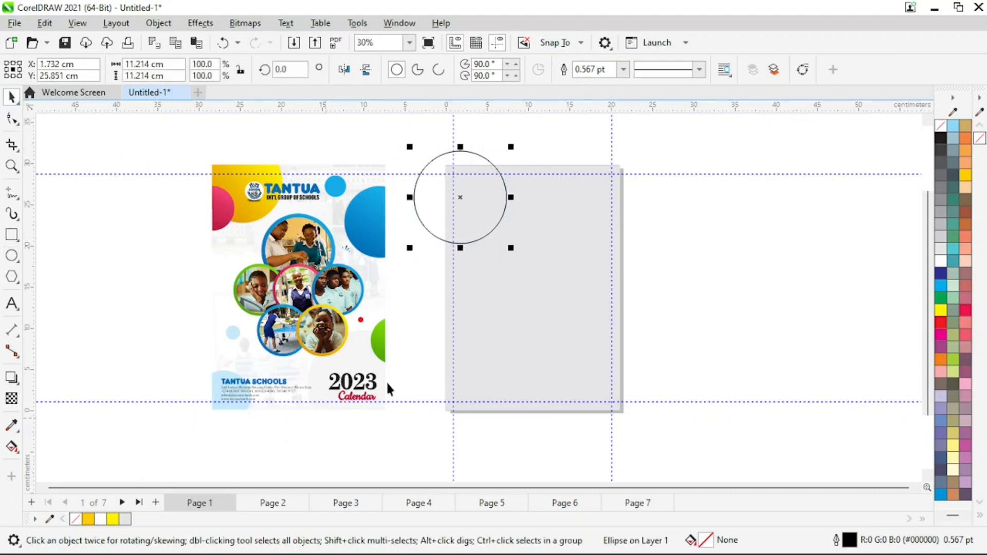
Copy the circle onto the page's right edge at about 8.8 cm in diameter, and again lower down that edge at about 7.5 cm
{"action": "left_click_drag", "start_coordinate": [461, 196], "coordinate": [620, 270]}
{"action": "left_click_drag", "start_coordinate": [673, 218], "coordinate": [668, 239]}
{"action": "left_click_drag", "start_coordinate": [610, 277], "coordinate": [638, 365]}
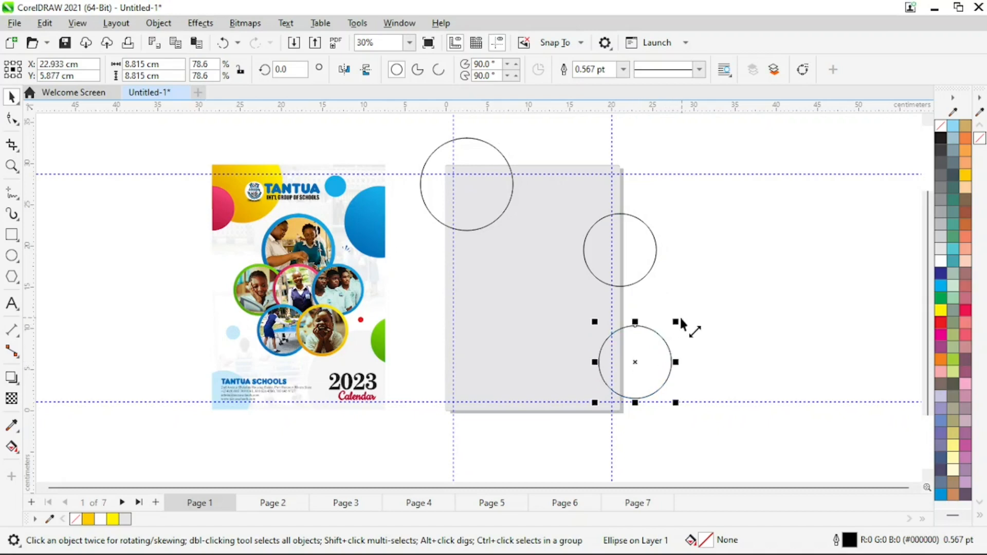
{"action": "left_click_drag", "start_coordinate": [677, 327], "coordinate": [664, 335]}
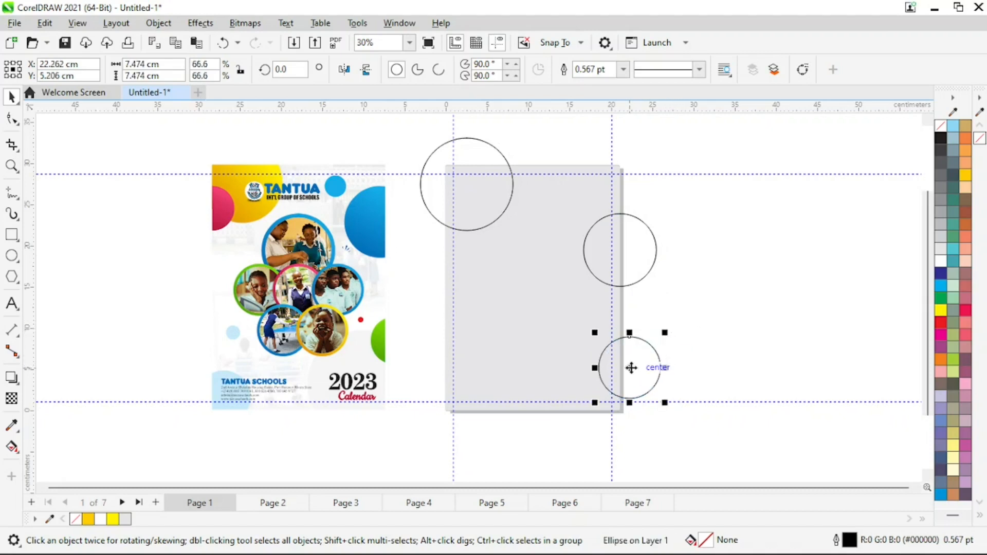
{"action": "left_click_drag", "start_coordinate": [632, 369], "coordinate": [631, 360]}
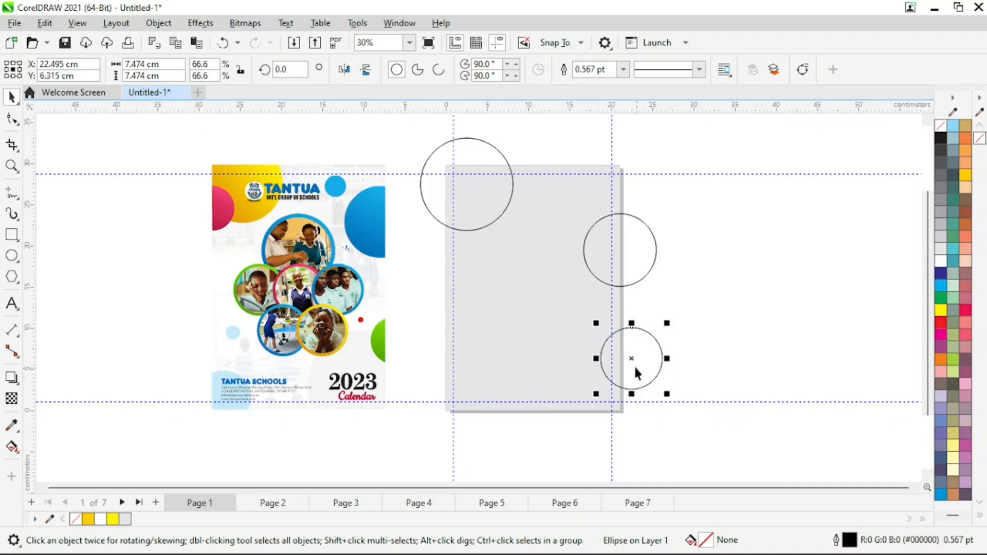
Copy the 7.5 cm circle onto the page's lower-left corner and again onto the left edge, shrinking that one to about 6.1 cm
{"action": "left_click_drag", "start_coordinate": [631, 370], "coordinate": [465, 391]}
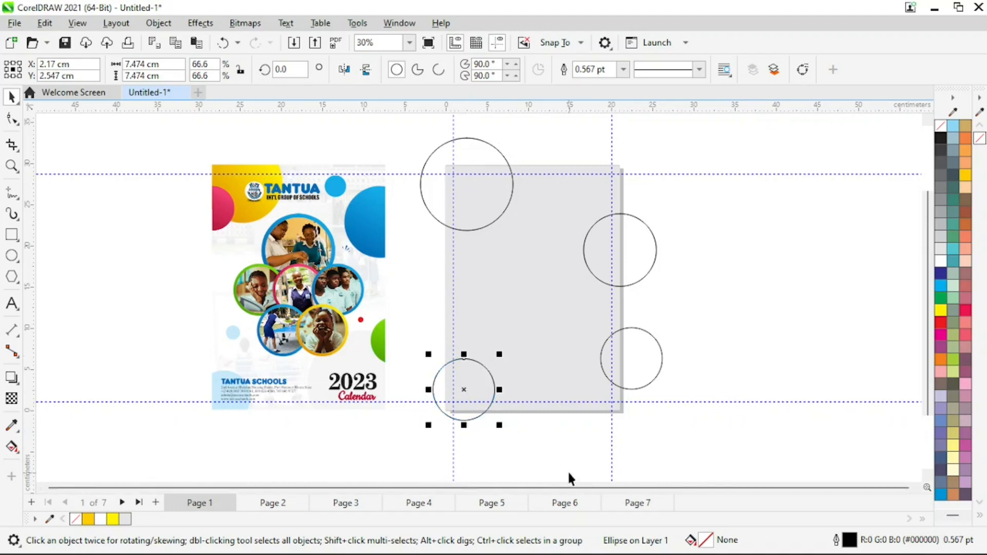
{"action": "left_click", "coordinate": [719, 365]}
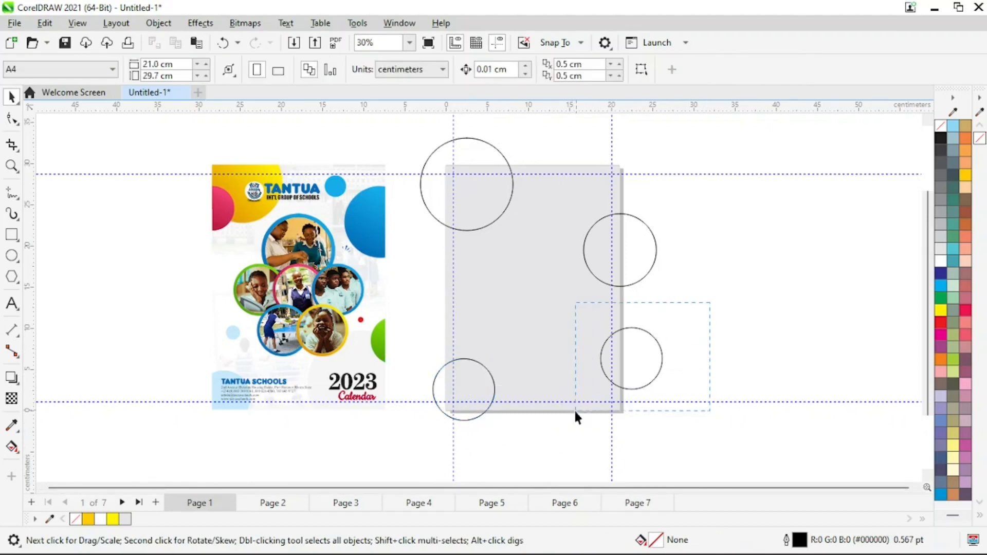
{"action": "left_click_drag", "start_coordinate": [575, 412], "coordinate": [576, 411]}
{"action": "left_click_drag", "start_coordinate": [634, 365], "coordinate": [453, 277]}
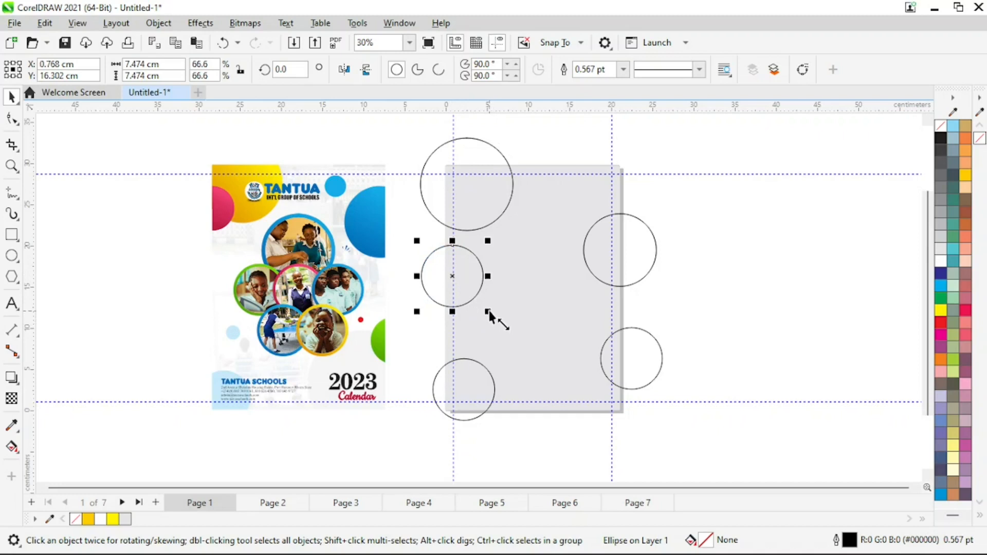
{"action": "left_click_drag", "start_coordinate": [488, 311], "coordinate": [477, 305]}
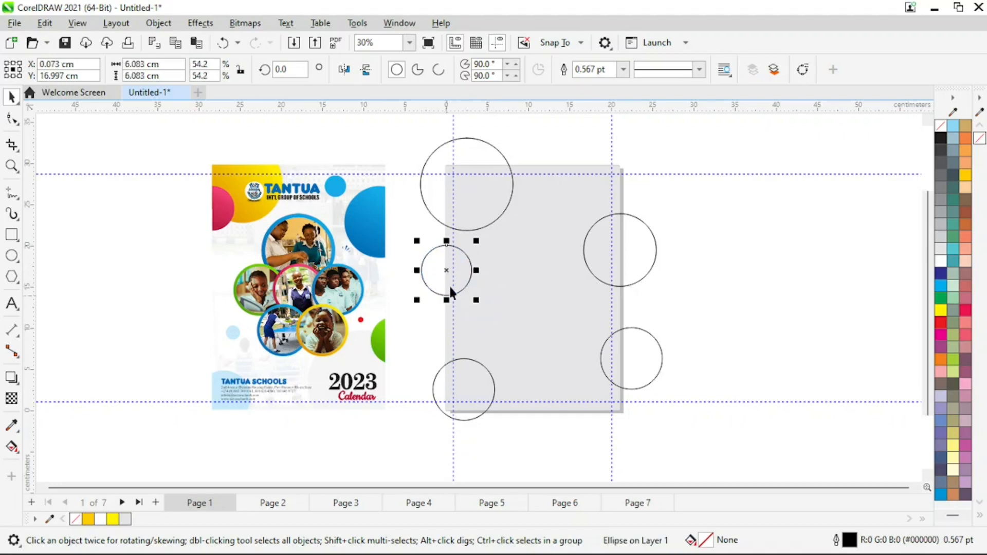
{"action": "left_click_drag", "start_coordinate": [443, 273], "coordinate": [447, 271]}
{"action": "left_click", "coordinate": [422, 330]}
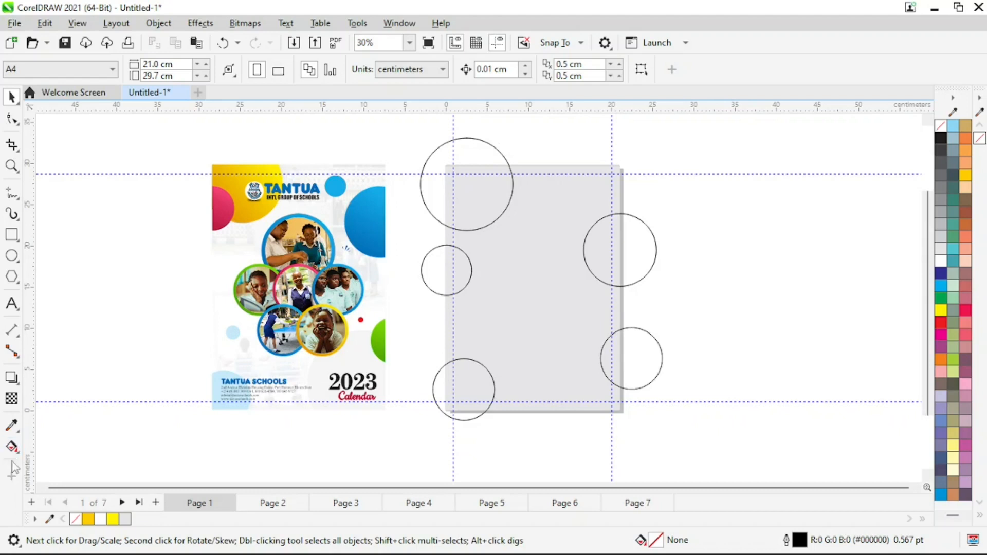
Smart Fill the on-page parts of the upper-left and two right-edge circles with blue #336699, undoing the fill of the small left-edge circle
{"action": "left_click", "coordinate": [13, 448]}
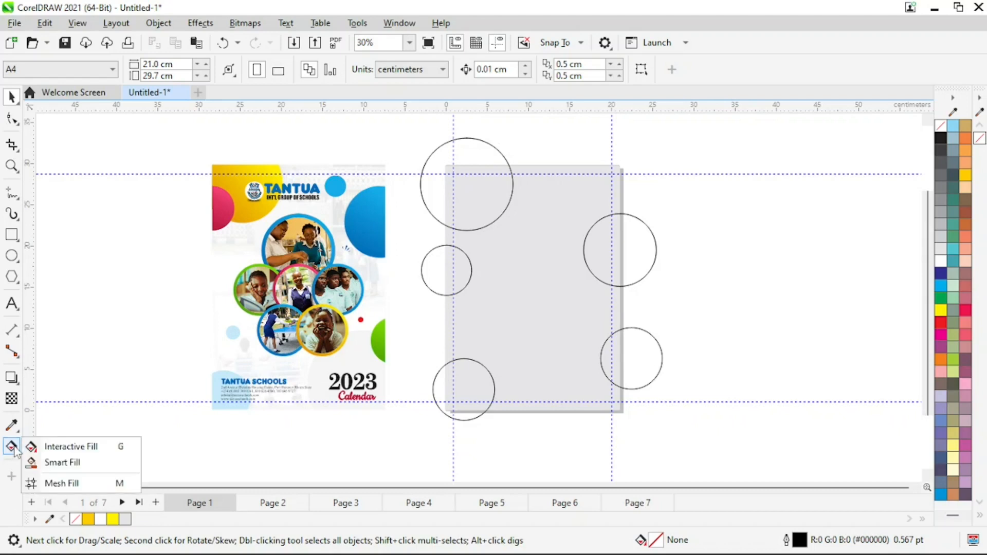
{"action": "left_click", "coordinate": [62, 462]}
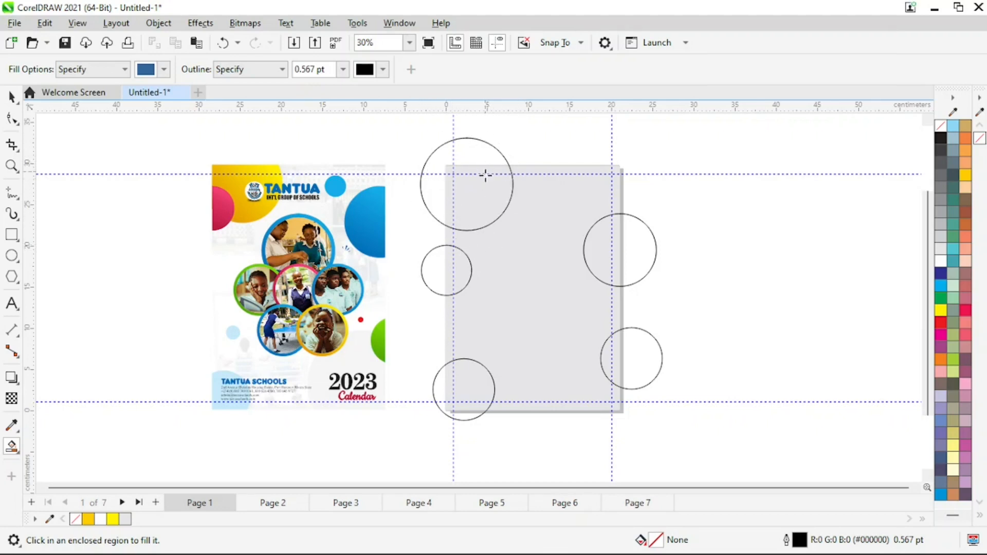
{"action": "left_click", "coordinate": [482, 202]}
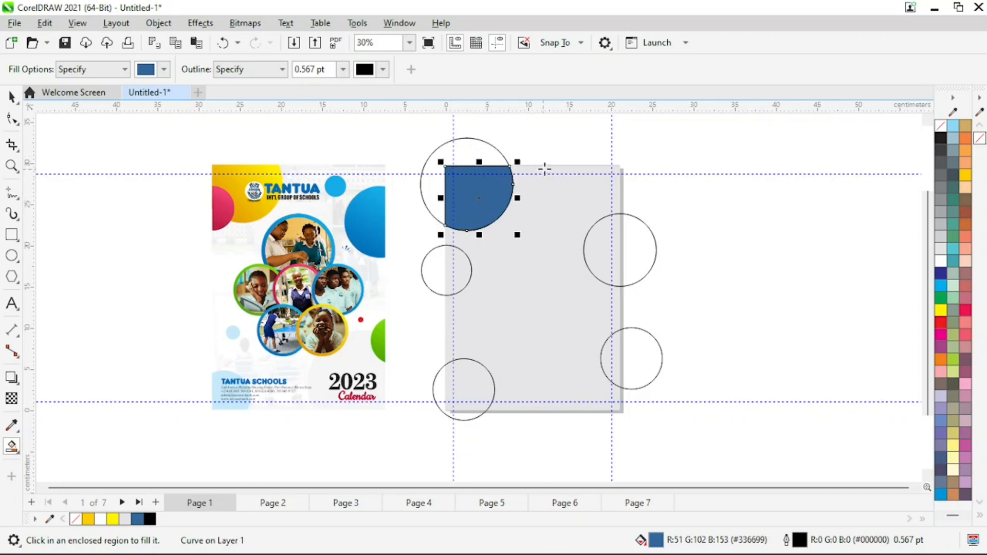
{"action": "left_click", "coordinate": [600, 251]}
{"action": "left_click", "coordinate": [610, 359]}
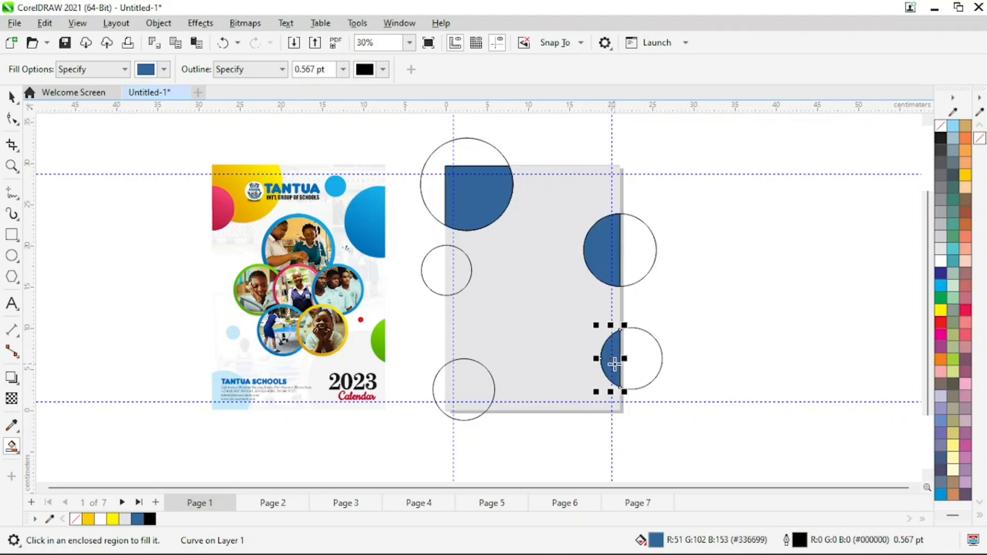
{"action": "left_click", "coordinate": [464, 281]}
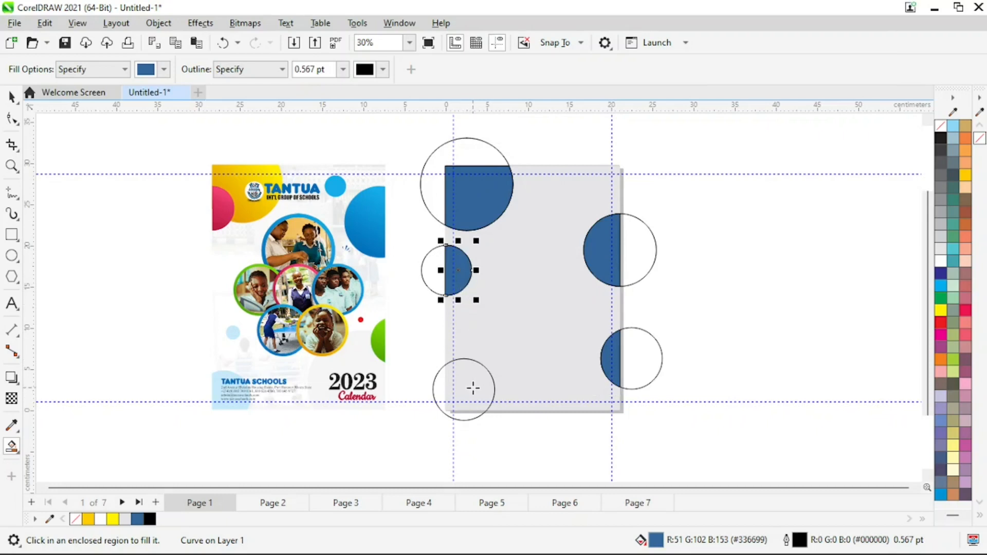
{"action": "key", "text": "ctrl+z"}
Shift the small left-edge circle about 1.4 cm further into the page and the lower-left circle slightly down and outwards
{"action": "left_click", "coordinate": [11, 96]}
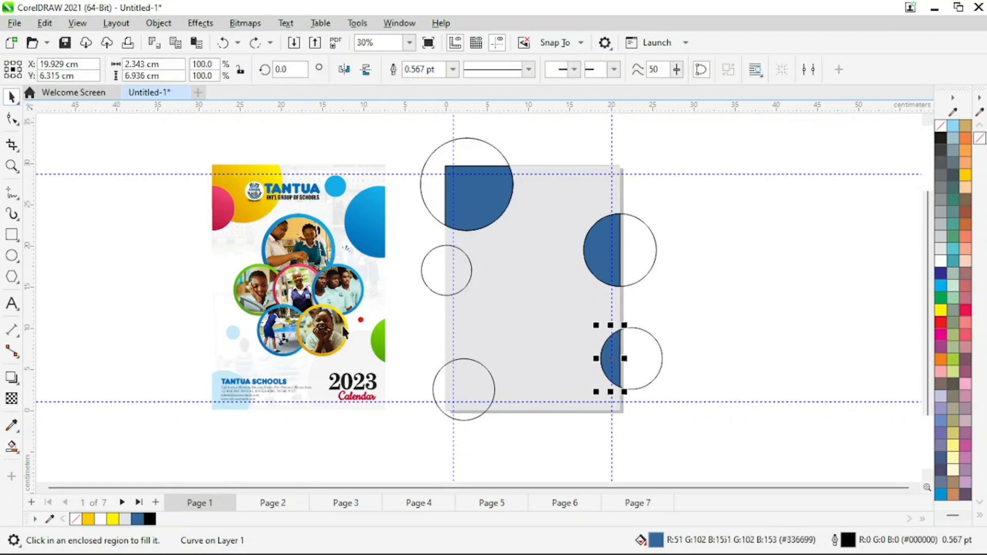
{"action": "left_click", "coordinate": [411, 298]}
{"action": "left_click", "coordinate": [430, 256]}
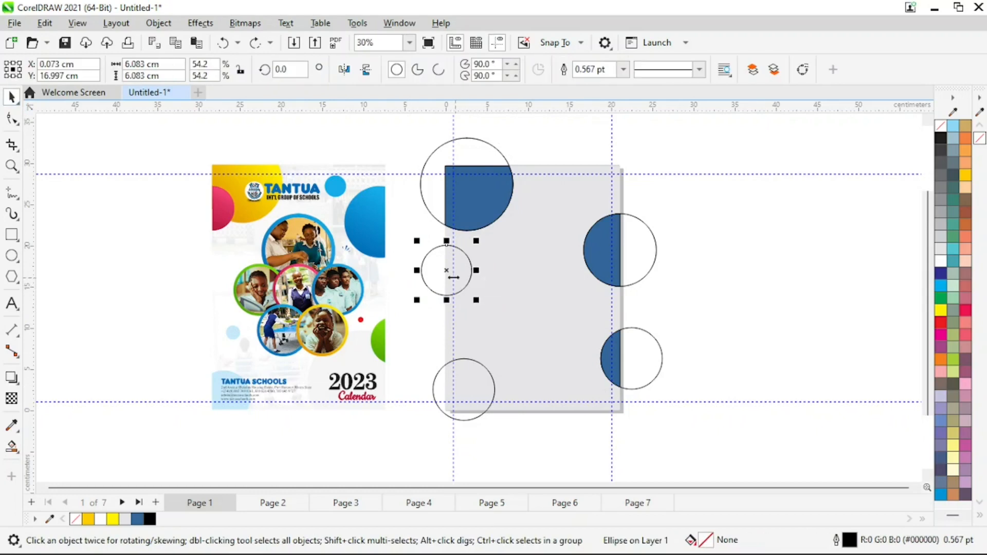
{"action": "left_click_drag", "start_coordinate": [446, 270], "coordinate": [458, 271]}
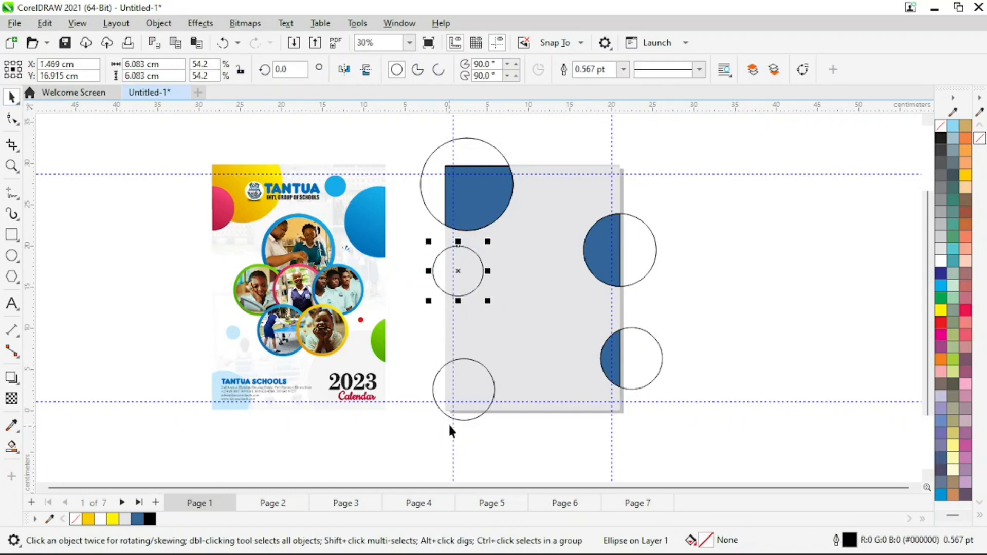
{"action": "left_click", "coordinate": [449, 426]}
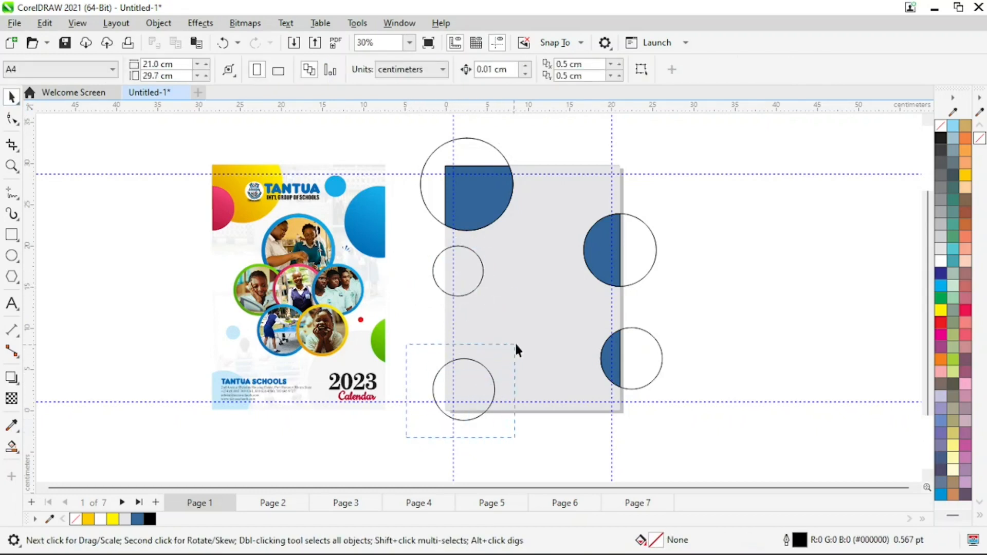
{"action": "left_click_drag", "start_coordinate": [516, 344], "coordinate": [515, 346]}
{"action": "left_click_drag", "start_coordinate": [466, 389], "coordinate": [458, 400]}
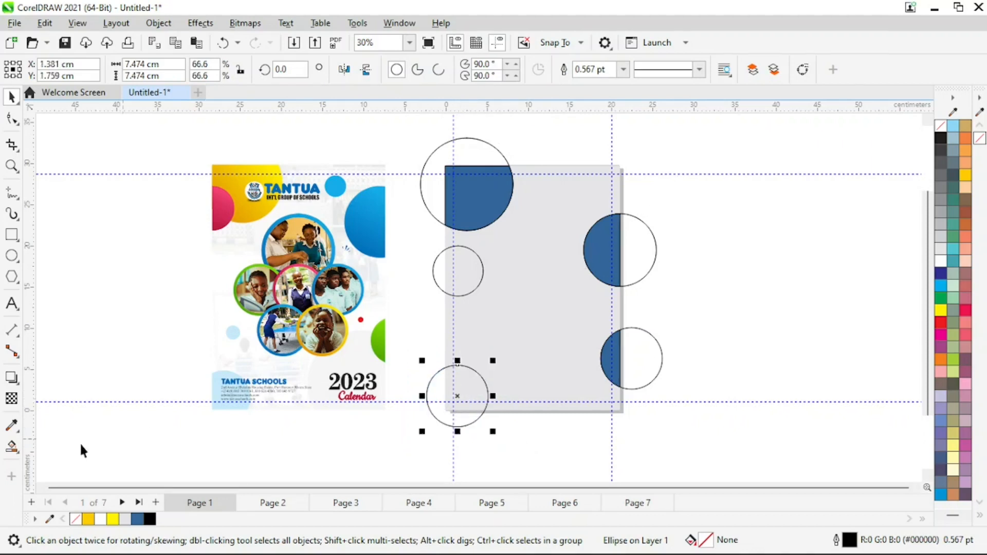
Smart Fill the on-page parts of the left-edge and lower-left circles with the same blue
{"action": "left_click", "coordinate": [14, 450]}
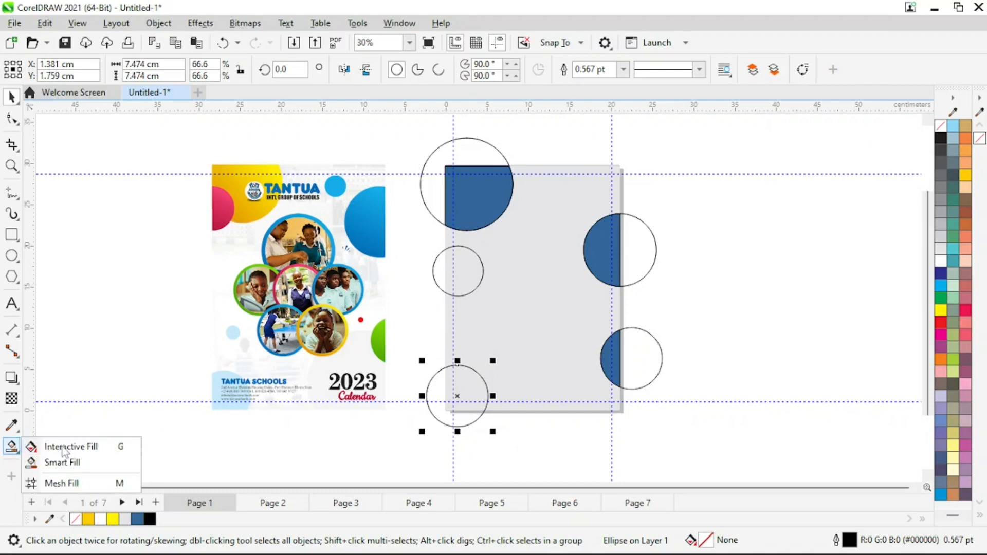
{"action": "left_click", "coordinate": [62, 463]}
{"action": "left_click", "coordinate": [462, 271]}
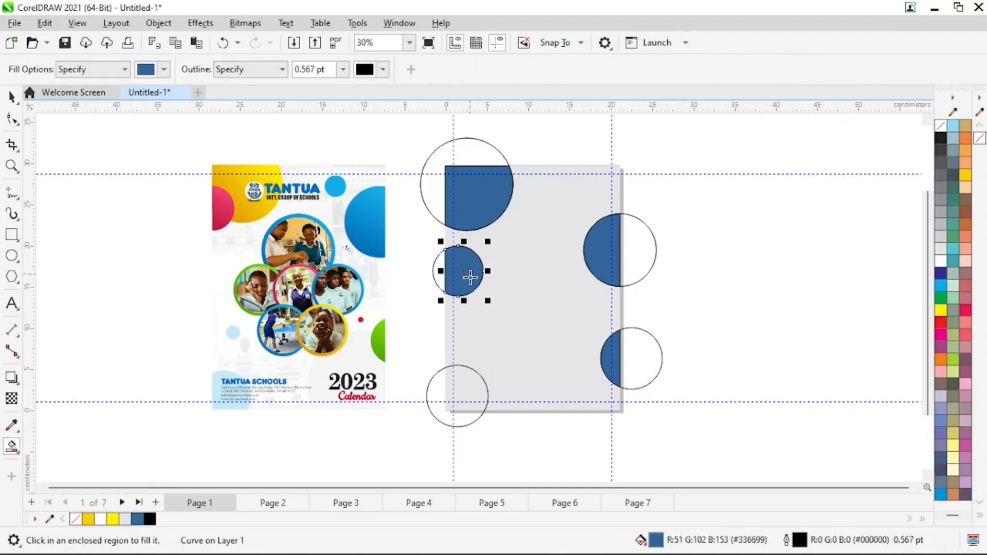
{"action": "left_click", "coordinate": [468, 394]}
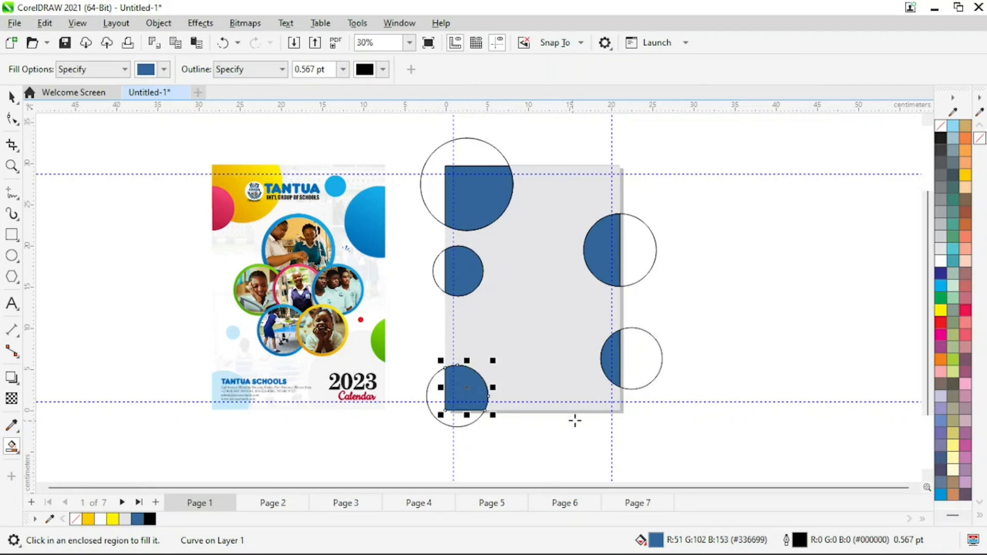
Delete the five original outline circles, keeping only the blue filled segments inside the page
{"action": "key", "text": "space"}
{"action": "left_click", "coordinate": [659, 356]}
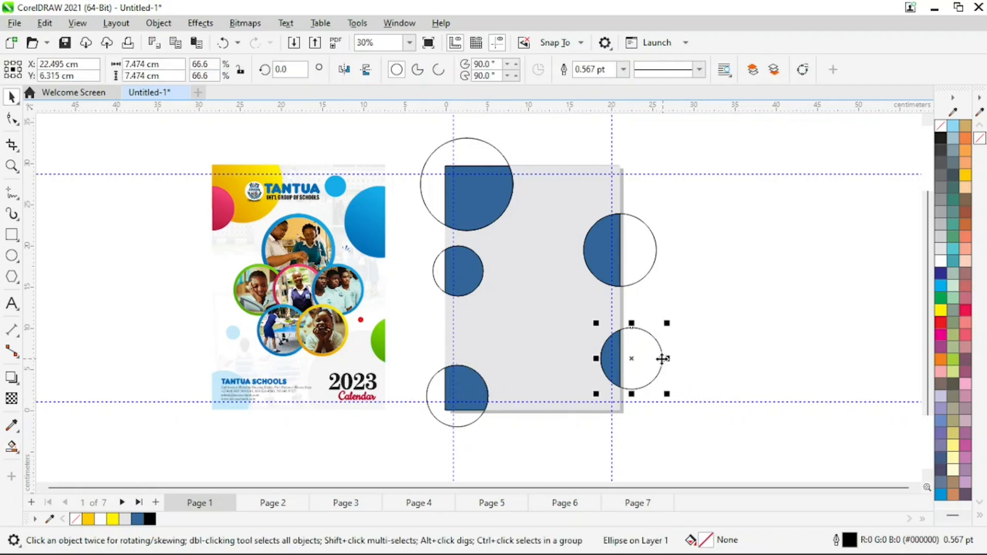
{"action": "key", "text": "Delete"}
{"action": "left_click", "coordinate": [655, 263]}
{"action": "key", "text": "Delete"}
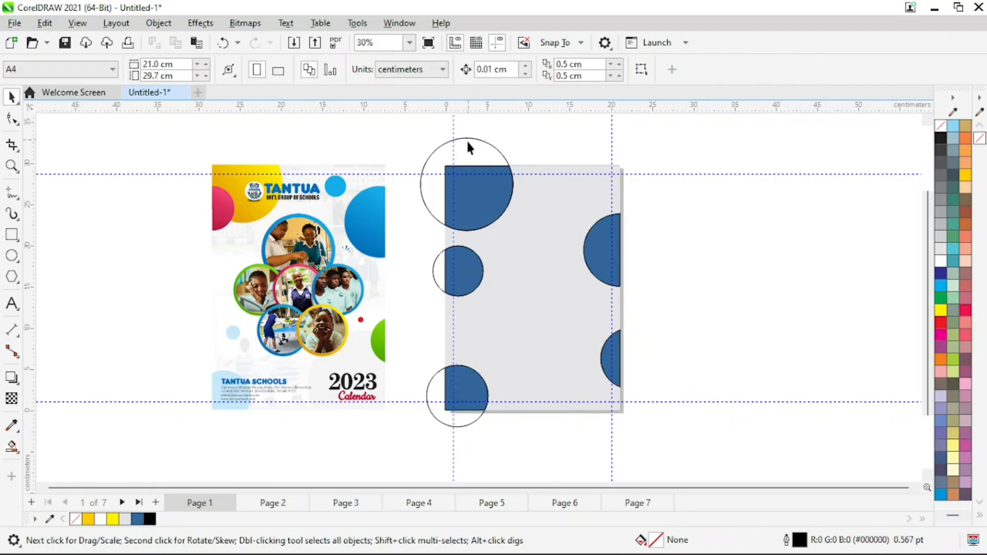
{"action": "left_click", "coordinate": [466, 137]}
{"action": "key", "text": "Delete"}
{"action": "left_click", "coordinate": [436, 270]}
{"action": "key", "text": "Delete"}
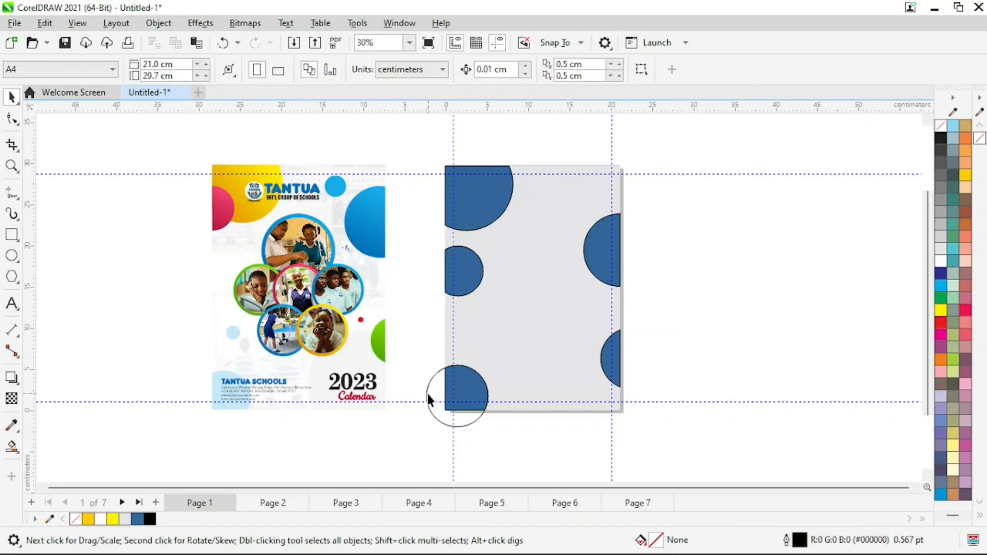
{"action": "left_click", "coordinate": [427, 394]}
{"action": "key", "text": "Delete"}
Try moving the sample cover's yellow circle shape to the empty area beyond the new page, and undo the move
{"action": "left_click", "coordinate": [242, 208]}
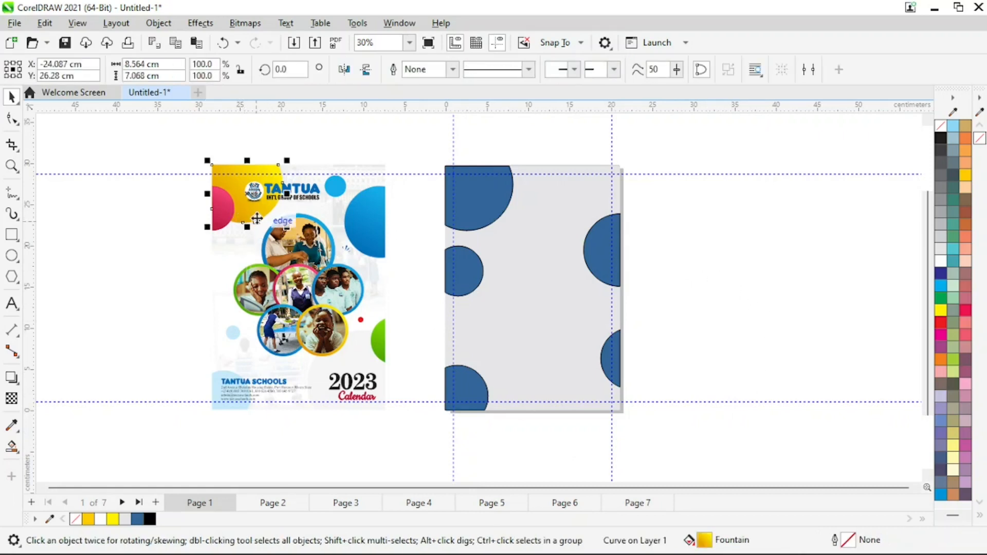
{"action": "left_click_drag", "start_coordinate": [256, 218], "coordinate": [733, 237]}
{"action": "key", "text": "ctrl+z"}
{"action": "key", "text": "Escape"}
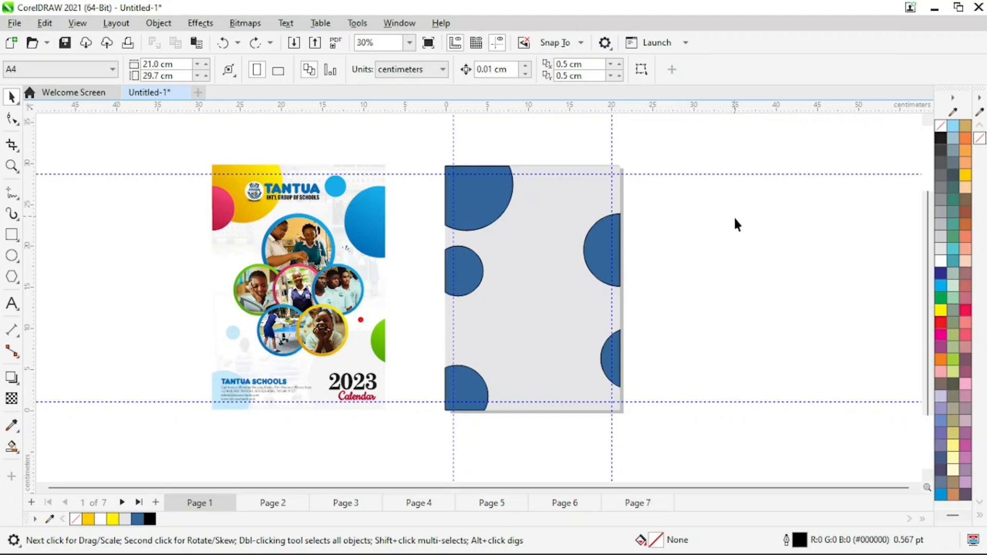
Import the 01 artwork with the four coloured banners from Documents > CorelDRAW Files > vectors > My Arts
{"action": "right_click", "coordinate": [703, 222]}
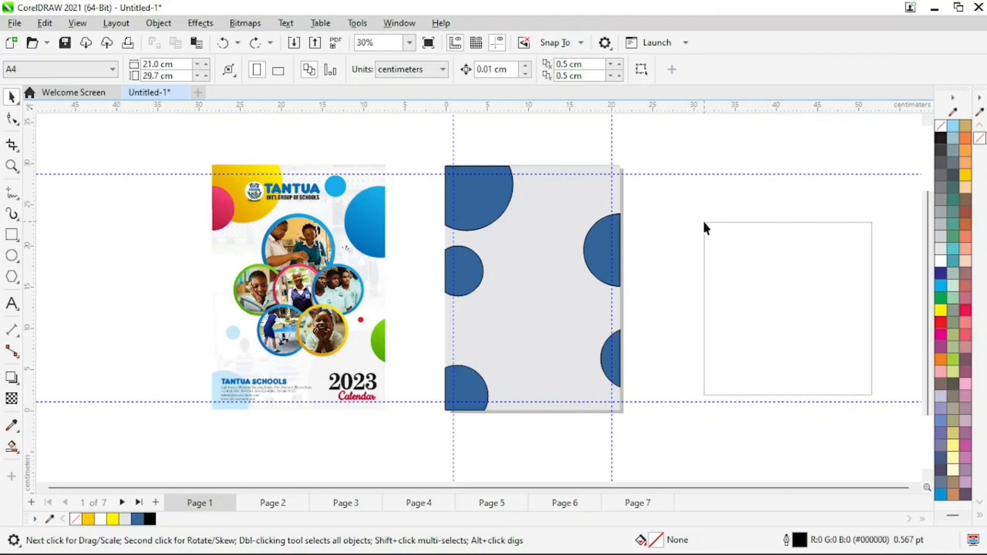
{"action": "left_click", "coordinate": [743, 301]}
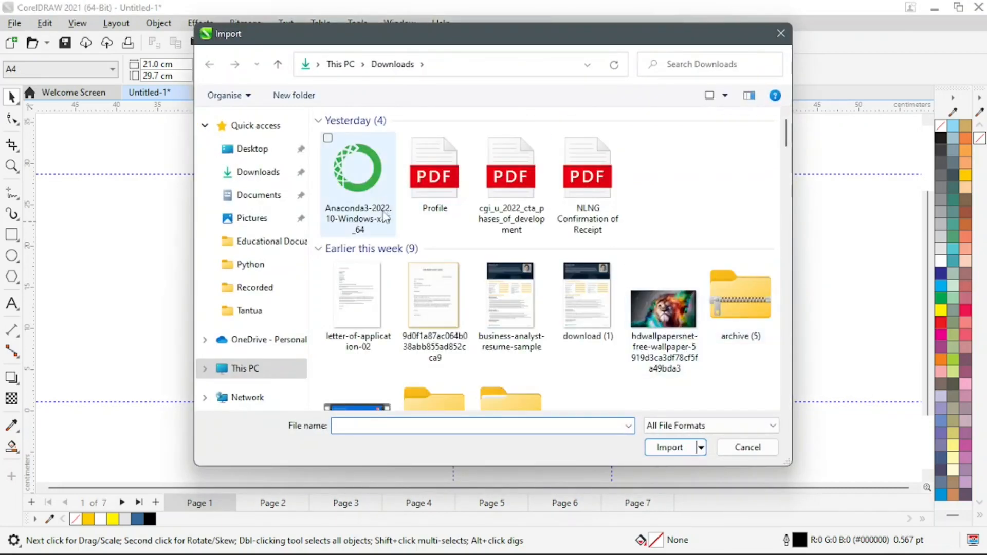
{"action": "left_click", "coordinate": [261, 199]}
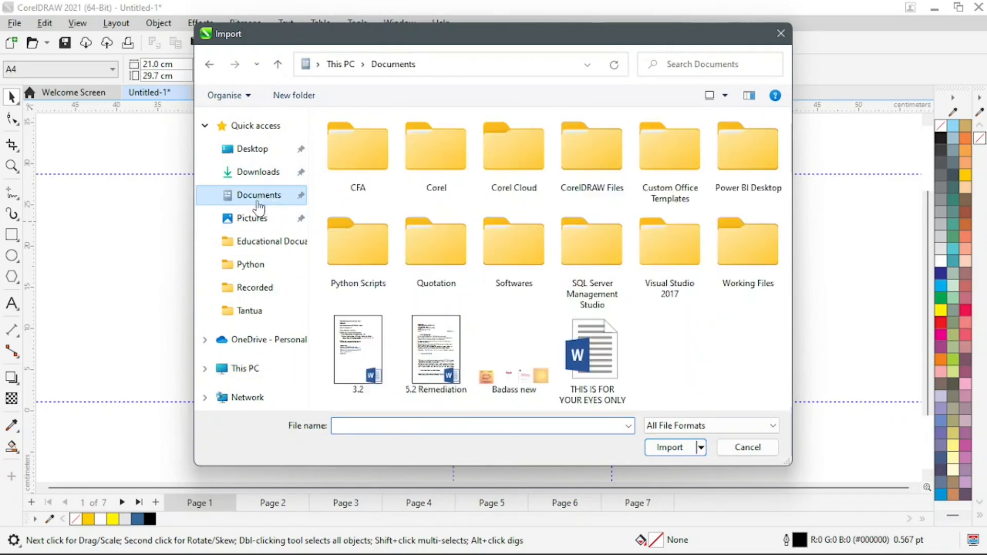
{"action": "double_click", "coordinate": [609, 173]}
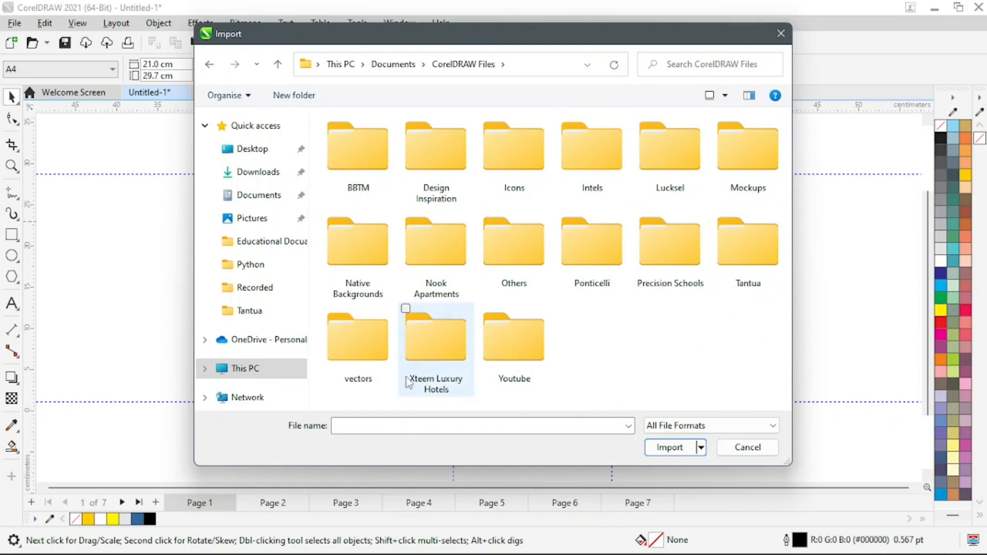
{"action": "double_click", "coordinate": [362, 342]}
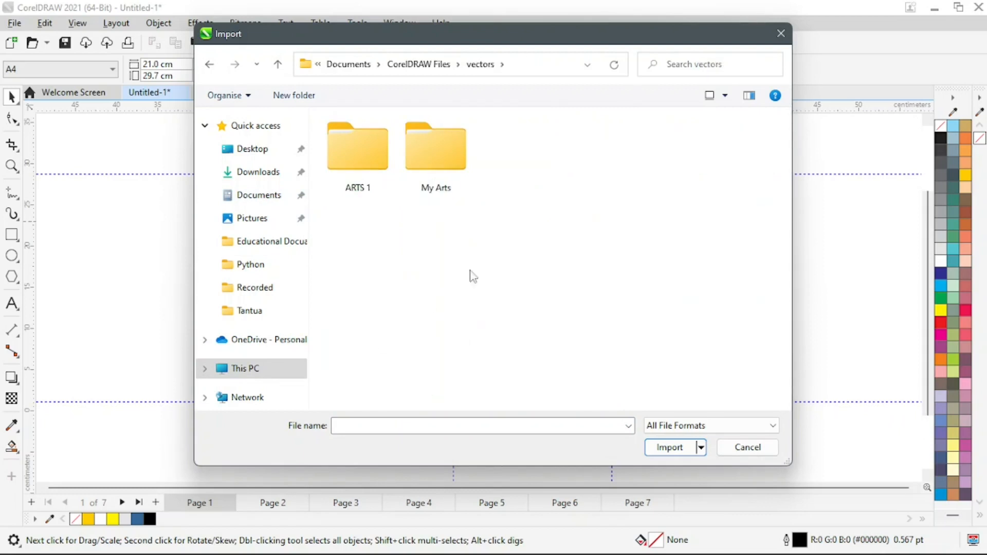
{"action": "double_click", "coordinate": [435, 146]}
{"action": "left_click", "coordinate": [758, 148]}
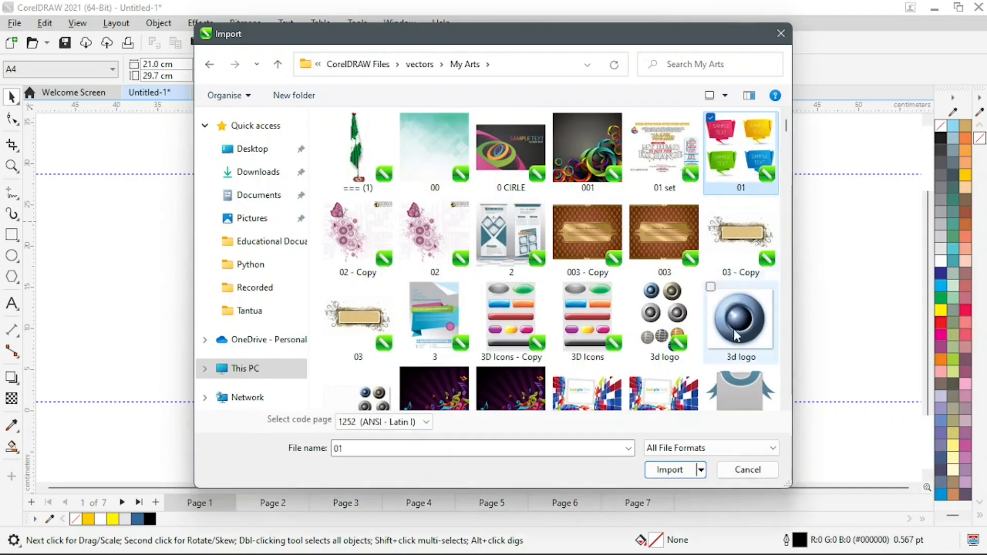
{"action": "left_click", "coordinate": [670, 469]}
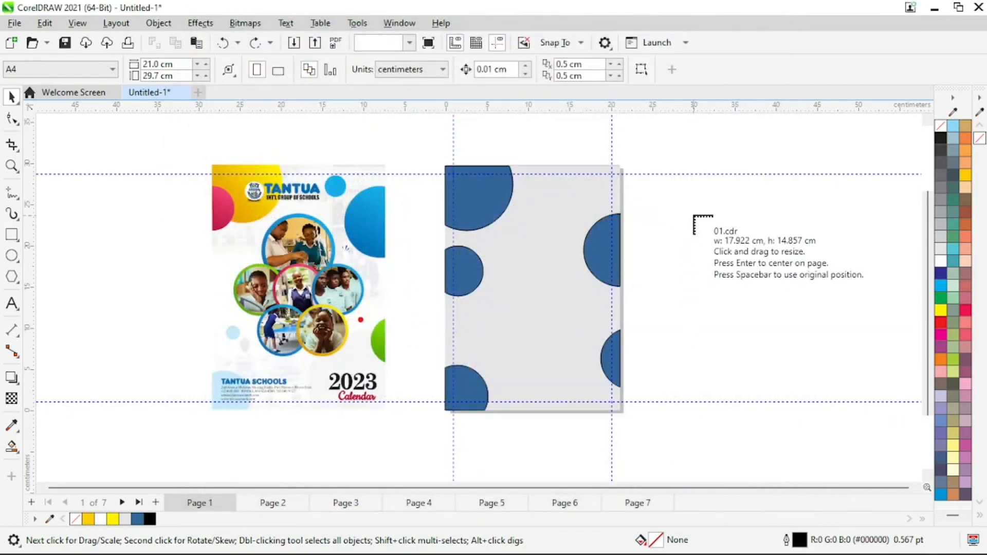
Place the imported banner artwork in the empty area right of the page at 17.922 × 14.857 cm and ungroup it
{"action": "left_click", "coordinate": [684, 197]}
{"action": "left_click_drag", "start_coordinate": [795, 231], "coordinate": [811, 203]}
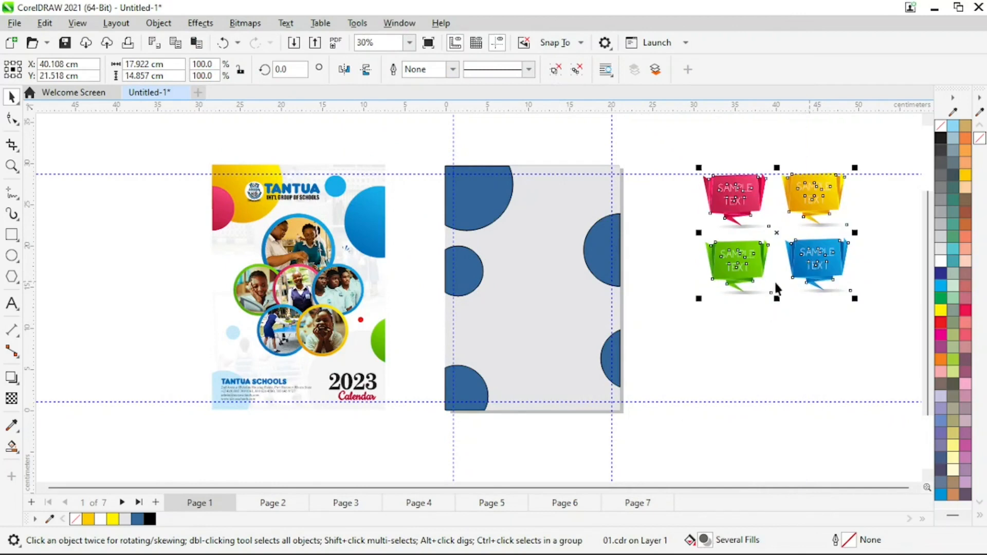
{"action": "left_click", "coordinate": [555, 69]}
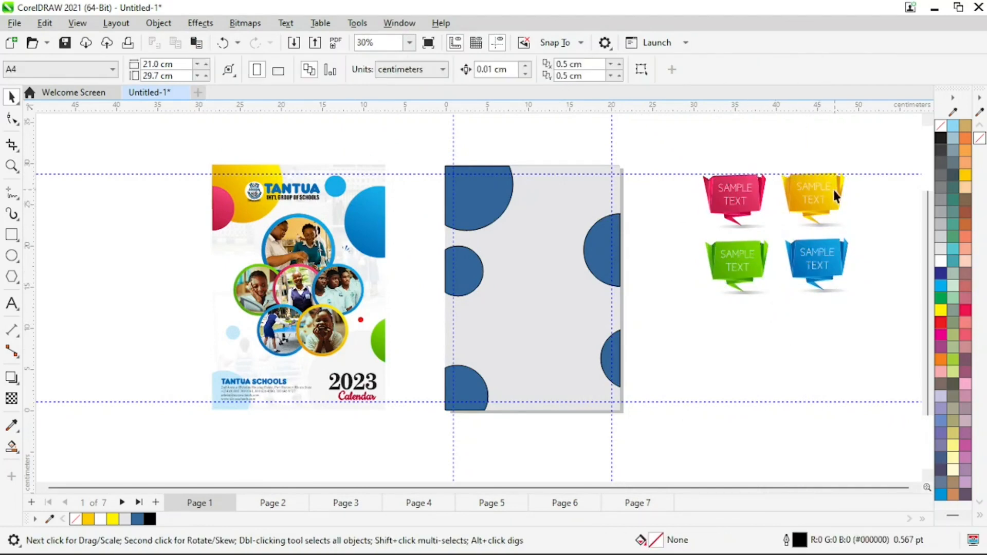
Ungroup the yellow and blue banners and delete the SAMPLE TEXT lettering from both
{"action": "mouse_move", "coordinate": [827, 179]}
{"action": "left_mouse_down"}
{"action": "mouse_move", "coordinate": [823, 149]}
{"action": "mouse_move", "coordinate": [830, 198]}
{"action": "left_mouse_up"}
{"action": "left_click", "coordinate": [878, 175]}
{"action": "left_click_drag", "start_coordinate": [773, 206], "coordinate": [775, 212]}
{"action": "key", "text": "Delete"}
{"action": "left_click", "coordinate": [830, 250]}
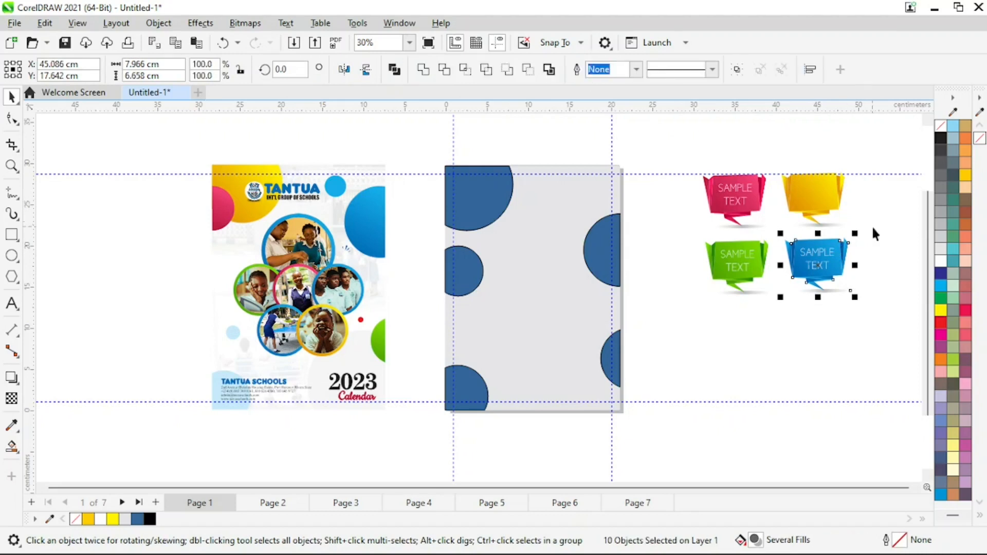
{"action": "left_click", "coordinate": [881, 237]}
{"action": "left_click_drag", "start_coordinate": [885, 239], "coordinate": [820, 282]}
{"action": "key", "text": "Delete"}
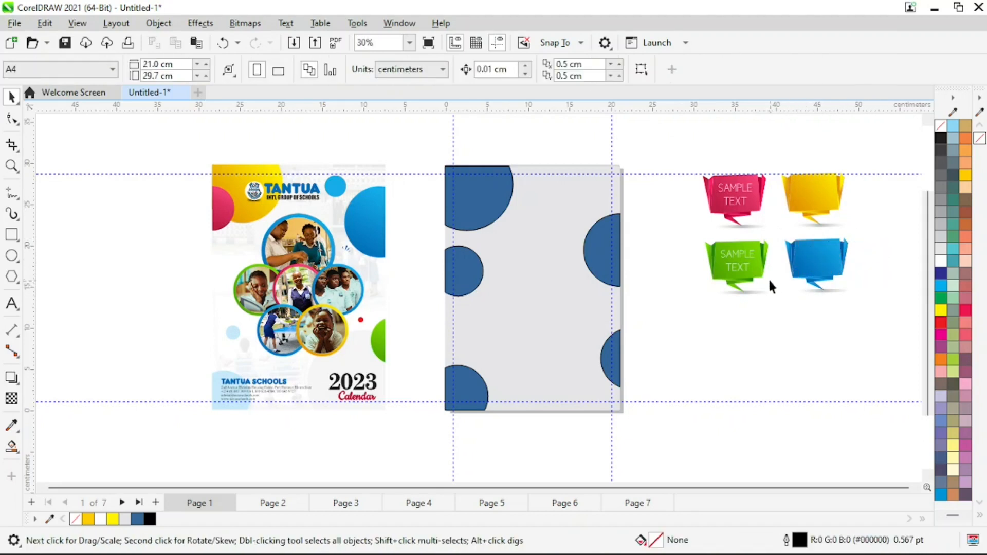
Ungroup the green banner and delete its SAMPLE TEXT lettering
{"action": "left_click", "coordinate": [759, 272]}
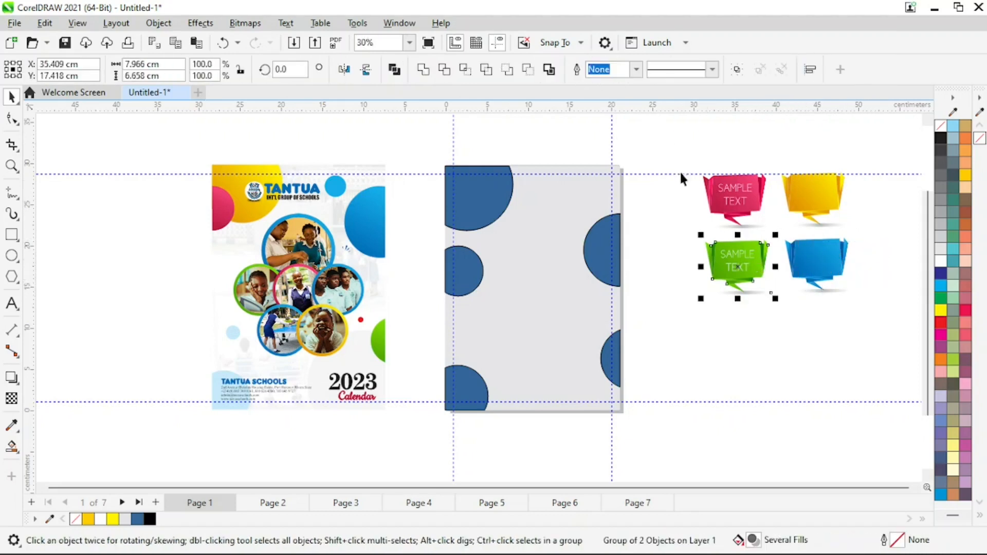
{"action": "left_click_drag", "start_coordinate": [680, 171], "coordinate": [780, 270]}
{"action": "key", "text": "Delete"}
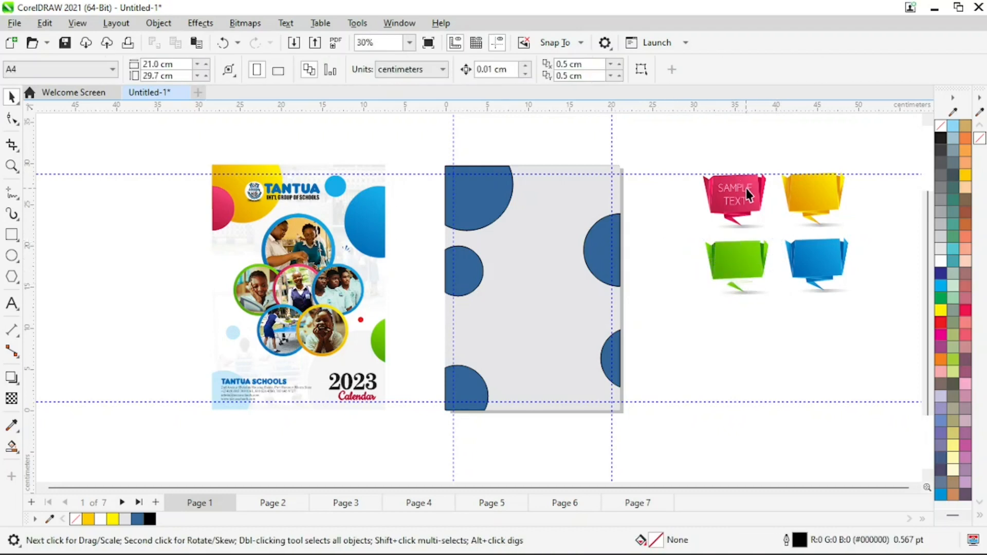
Ungroup the pink banner and delete its SAMPLE TEXT lettering, undoing the accidental shift of the upper horizontal guideline
{"action": "left_click", "coordinate": [746, 185]}
{"action": "left_click", "coordinate": [576, 70]}
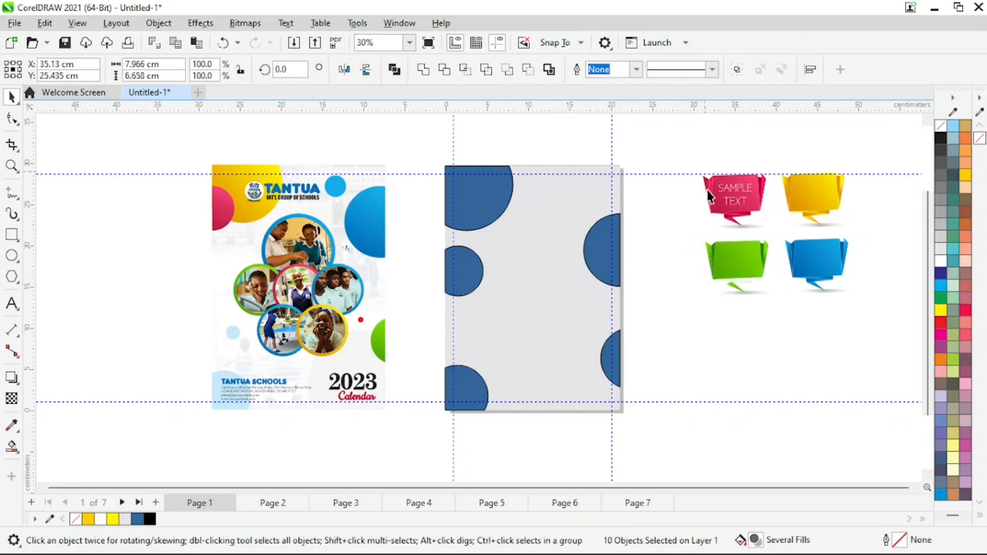
{"action": "left_click", "coordinate": [677, 188]}
{"action": "left_click_drag", "start_coordinate": [676, 175], "coordinate": [776, 190]}
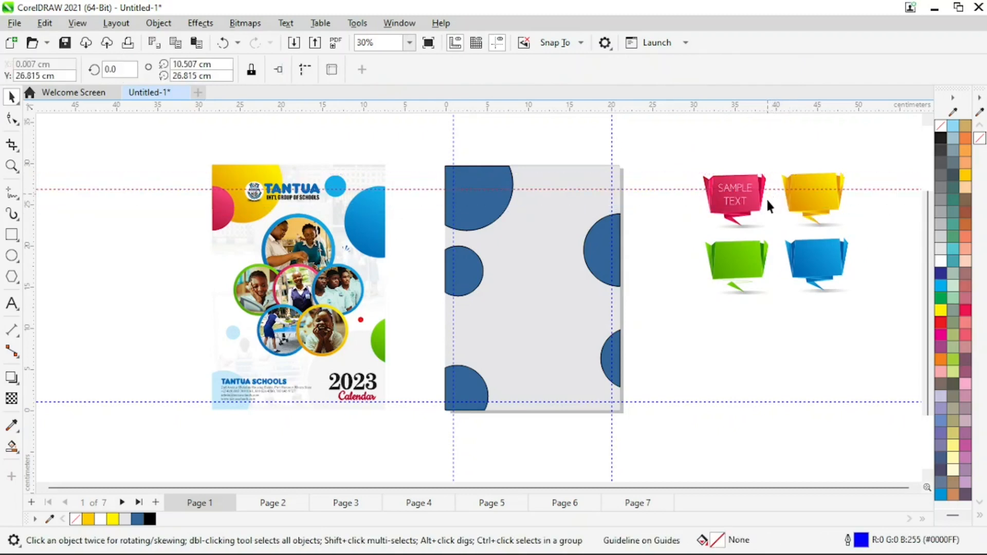
{"action": "key", "text": "ctrl+z"}
{"action": "left_click_drag", "start_coordinate": [657, 218], "coordinate": [717, 209]}
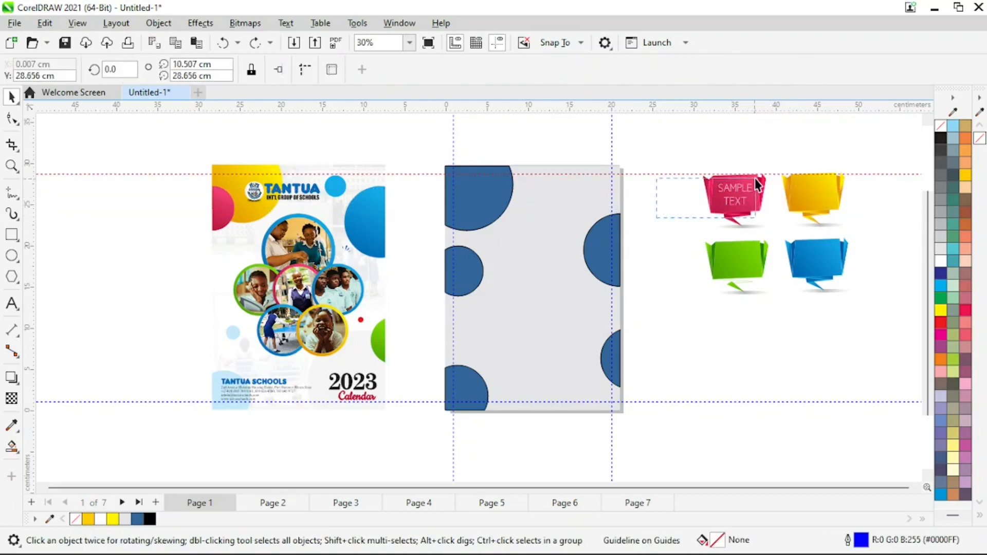
{"action": "left_click_drag", "start_coordinate": [755, 182], "coordinate": [760, 183]}
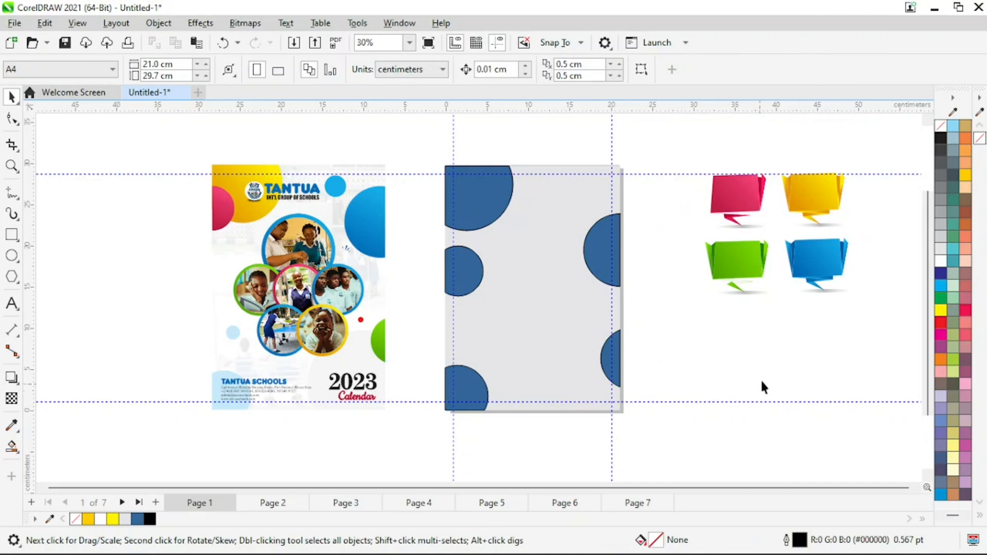
Remove the outline from the large blue segment in the page's upper-left corner
{"action": "left_click", "coordinate": [483, 210]}
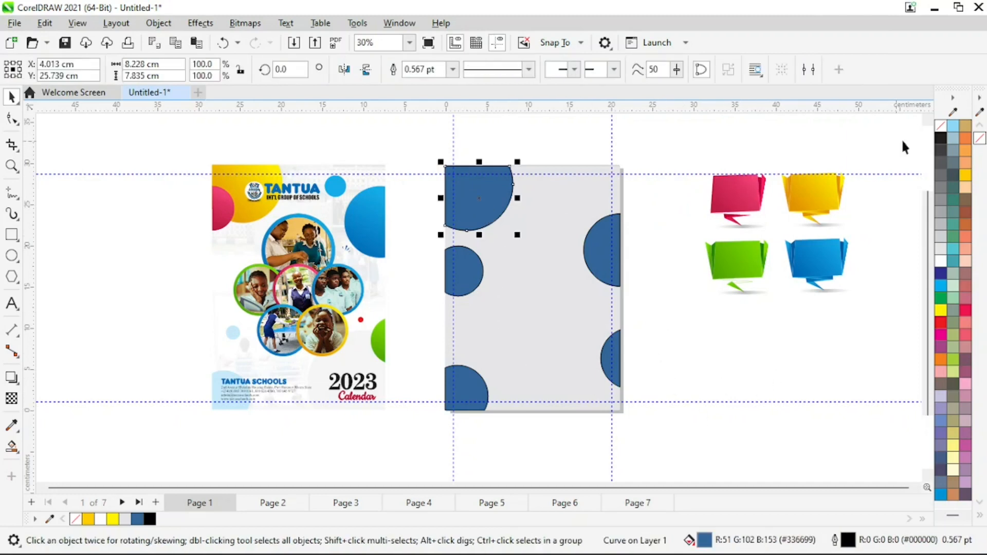
{"action": "right_click", "coordinate": [938, 129]}
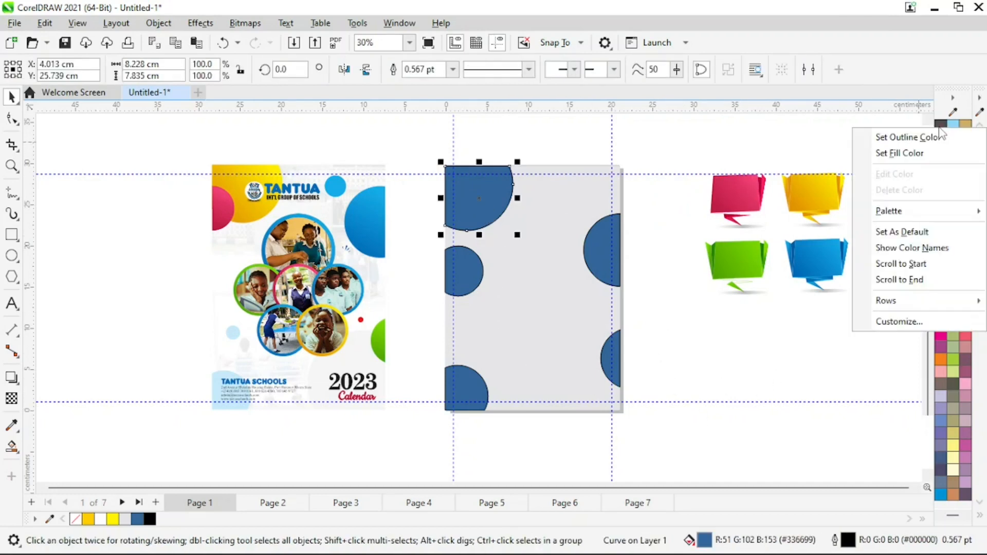
{"action": "left_click", "coordinate": [923, 137]}
{"action": "left_click", "coordinate": [761, 138]}
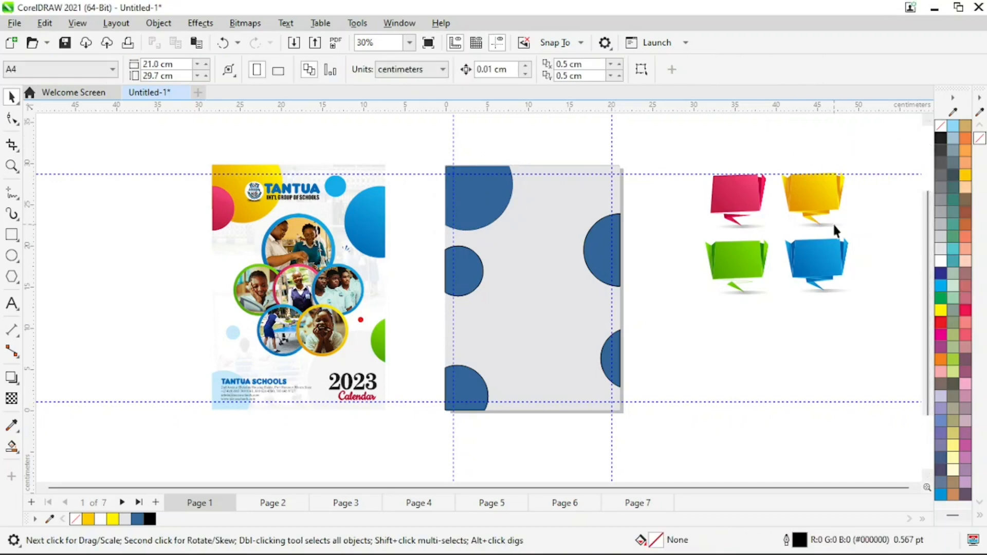
Pull the pink and yellow gradient panels out of their banners into the empty area above them
{"action": "left_click_drag", "start_coordinate": [740, 196], "coordinate": [671, 161]}
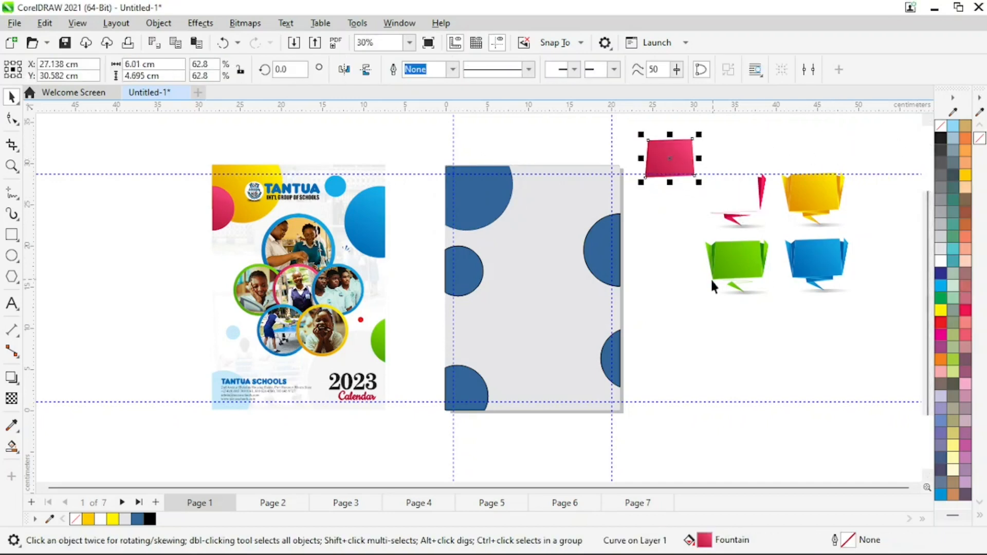
{"action": "left_click", "coordinate": [823, 200]}
{"action": "left_click_drag", "start_coordinate": [822, 199], "coordinate": [735, 134]}
{"action": "left_click", "coordinate": [847, 131]}
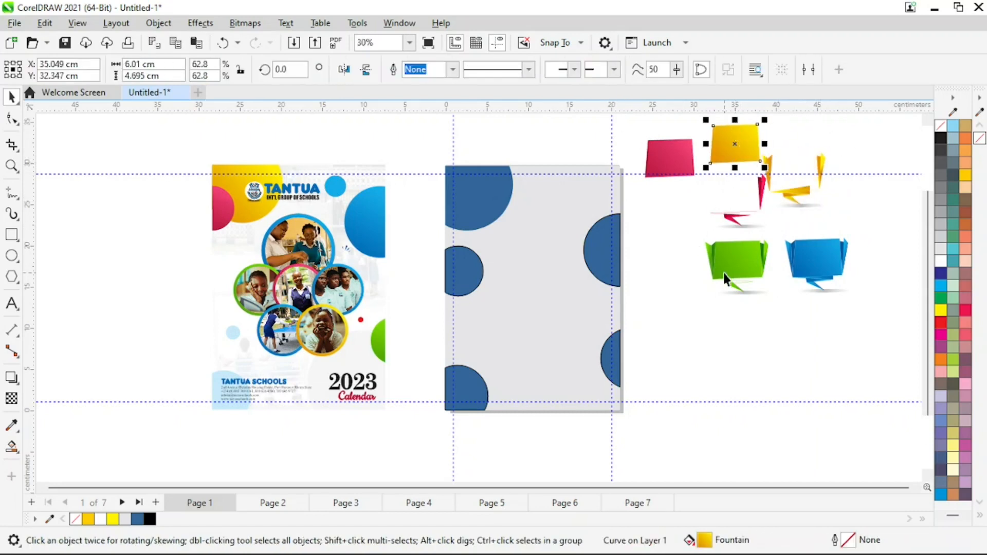
{"action": "left_click", "coordinate": [653, 224]}
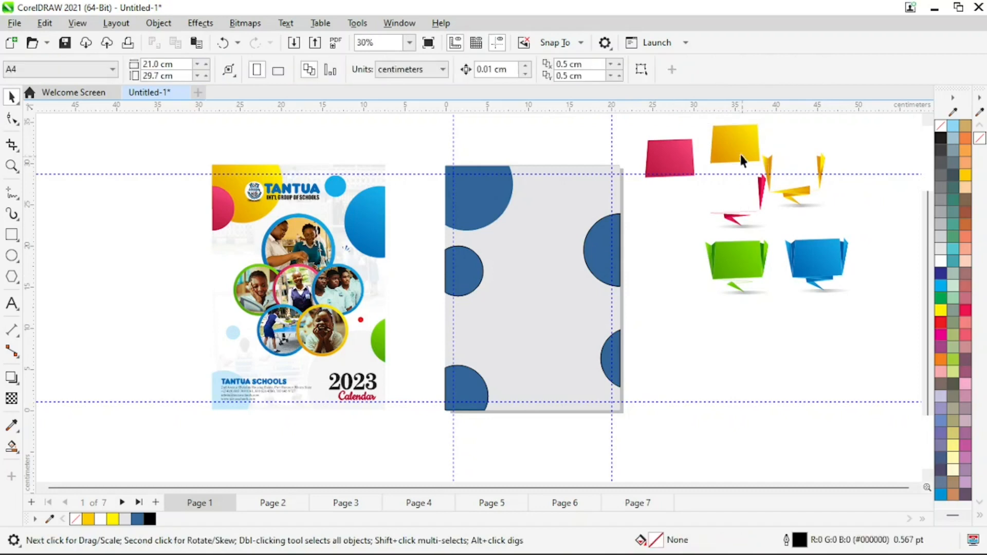
Copy the outline pen, outline colour and fill from the yellow panel to the page's upper-left corner segment
{"action": "left_click", "coordinate": [740, 144]}
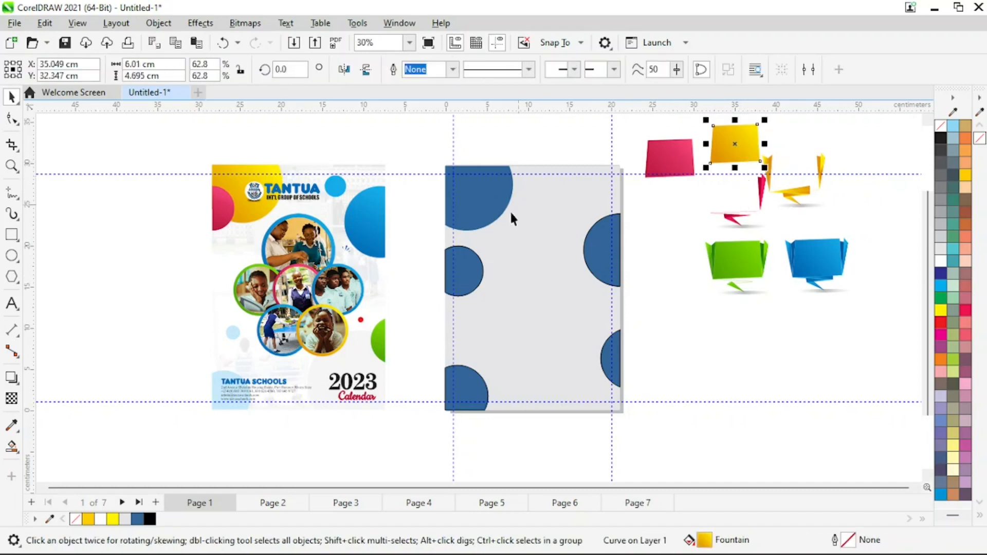
{"action": "left_click", "coordinate": [475, 202]}
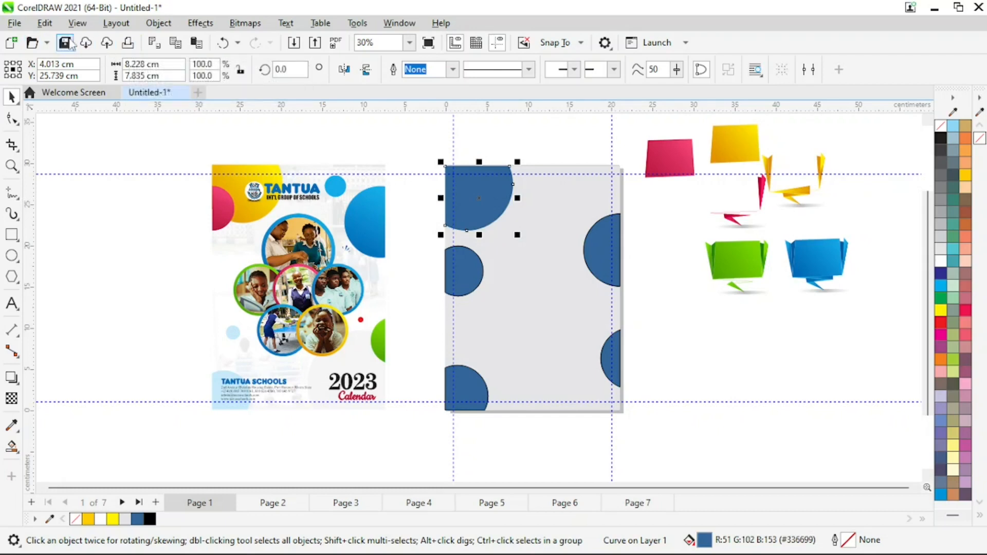
{"action": "left_click", "coordinate": [45, 23]}
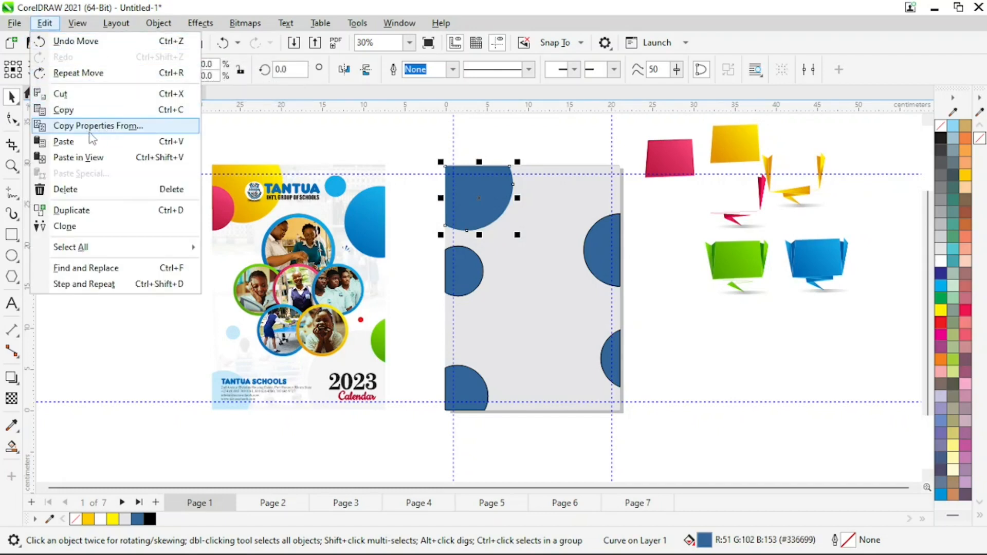
{"action": "left_click", "coordinate": [112, 130]}
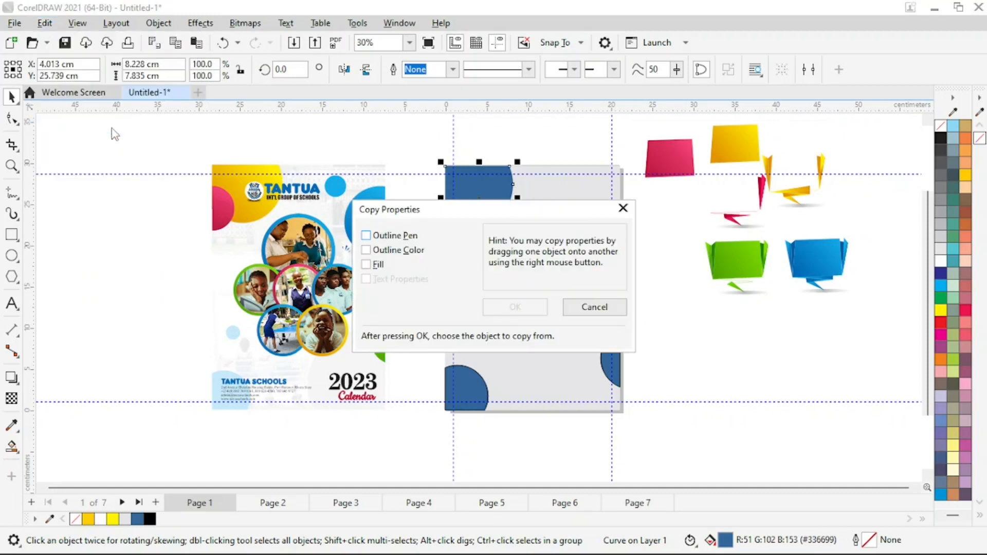
{"action": "left_click", "coordinate": [385, 238]}
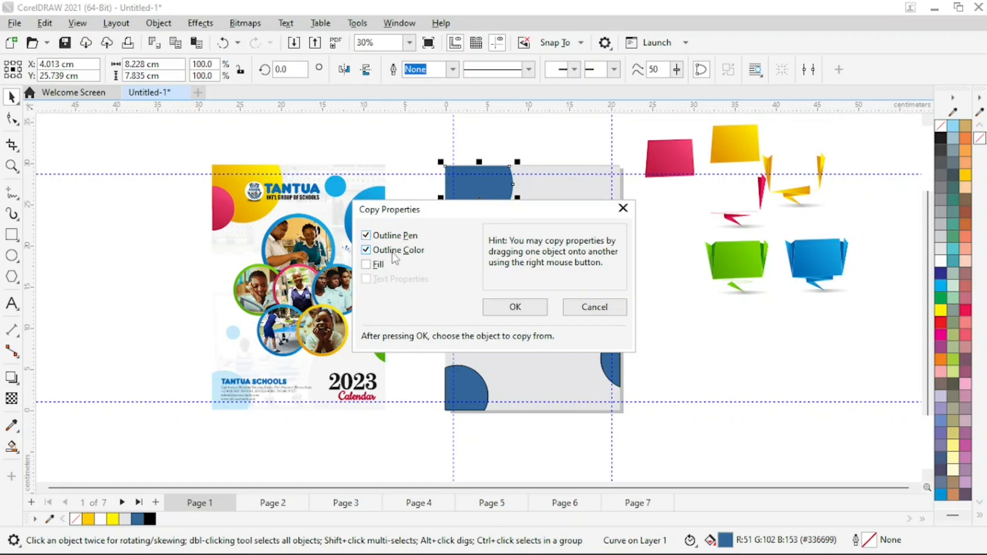
{"action": "left_click", "coordinate": [377, 265]}
{"action": "left_click", "coordinate": [520, 307]}
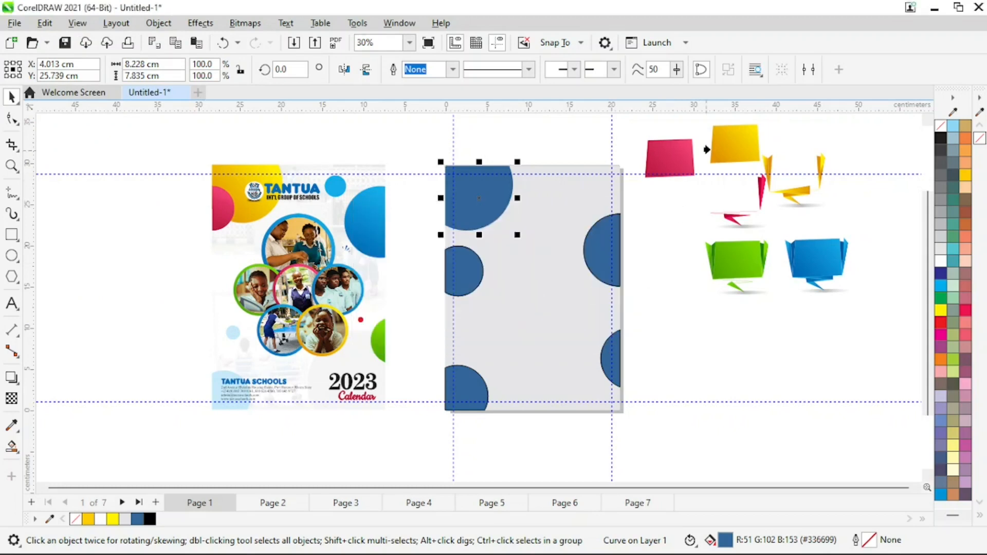
{"action": "left_click", "coordinate": [728, 145]}
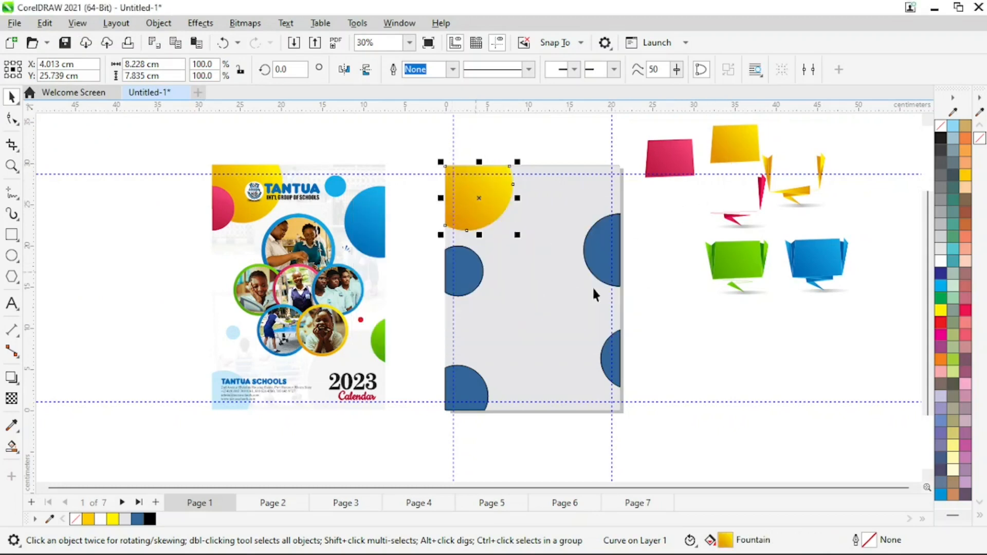
{"action": "left_click", "coordinate": [733, 341]}
Remove the outline from the middle segment on the page's left edge
{"action": "left_click", "coordinate": [470, 282]}
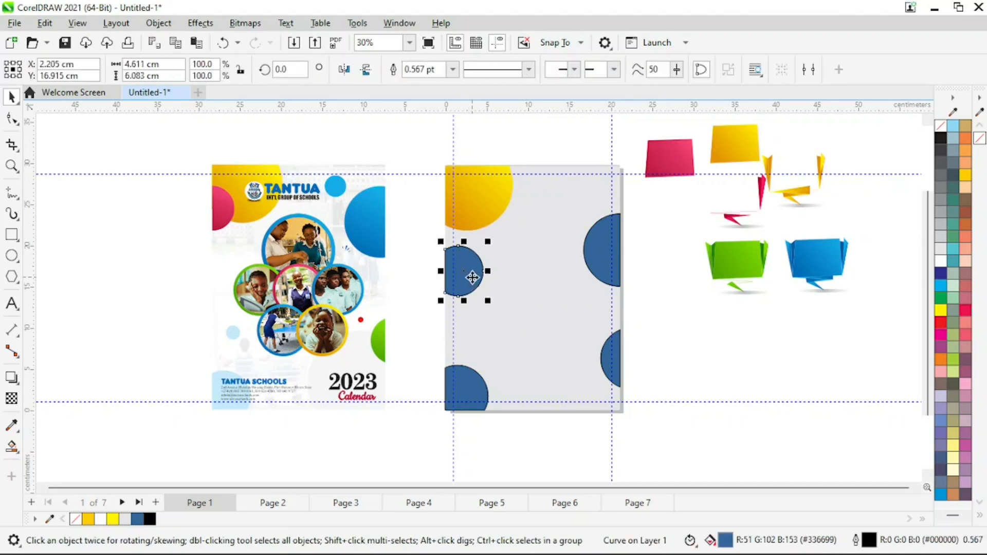
{"action": "right_click", "coordinate": [928, 131]}
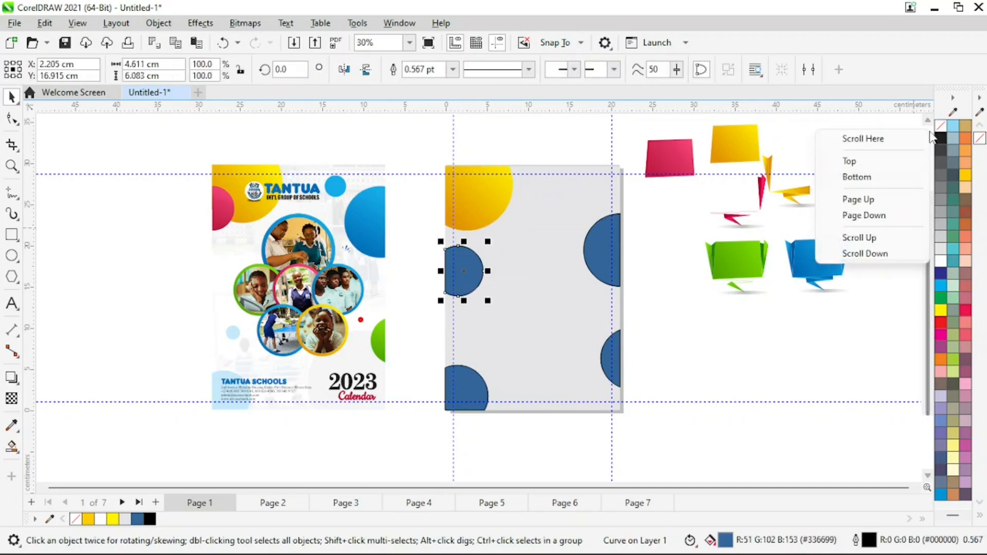
{"action": "left_click", "coordinate": [887, 137]}
{"action": "key", "text": "z"}
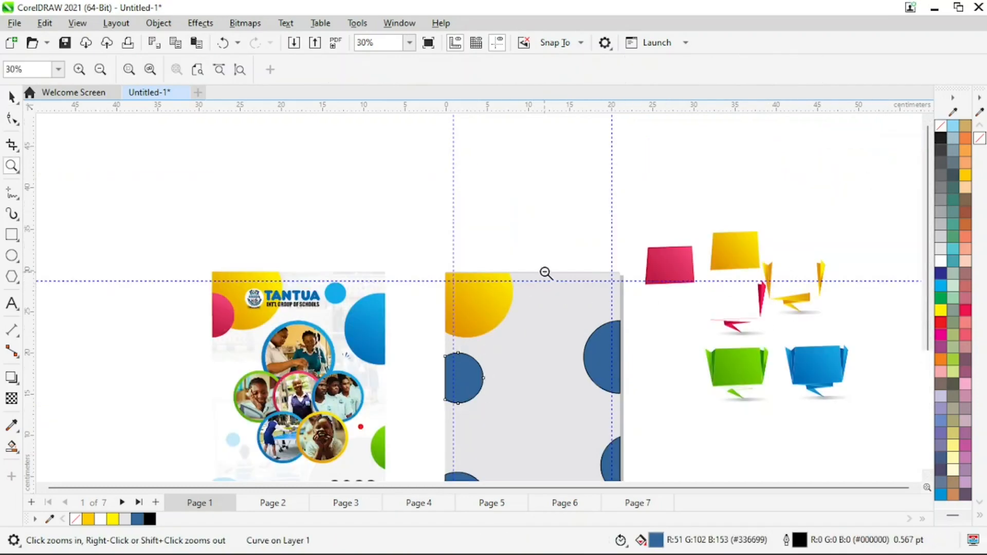
{"action": "right_click", "coordinate": [546, 280]}
{"action": "left_click_drag", "start_coordinate": [200, 188], "coordinate": [645, 414]}
{"action": "key", "text": "space"}
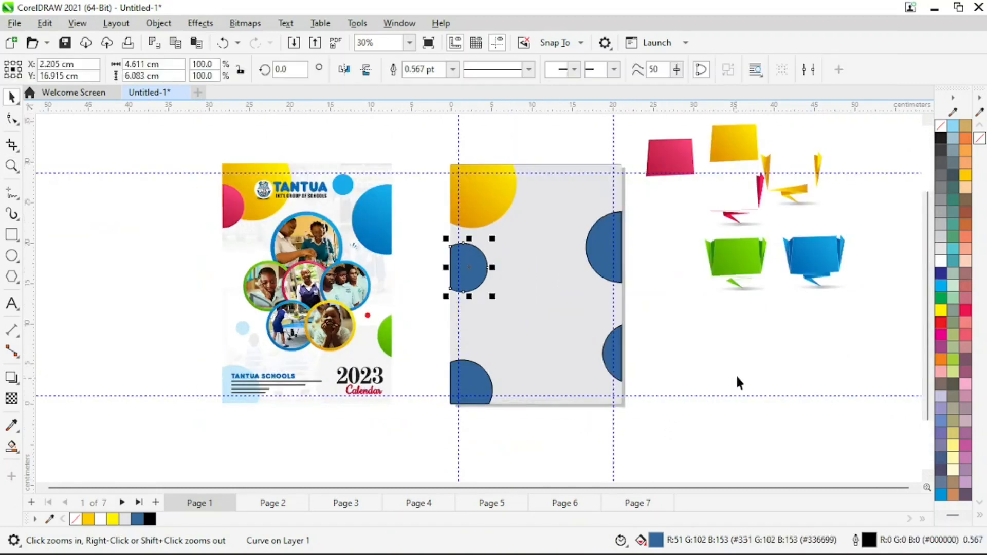
{"action": "left_click", "coordinate": [736, 377]}
{"action": "left_click_drag", "start_coordinate": [527, 287], "coordinate": [527, 286]}
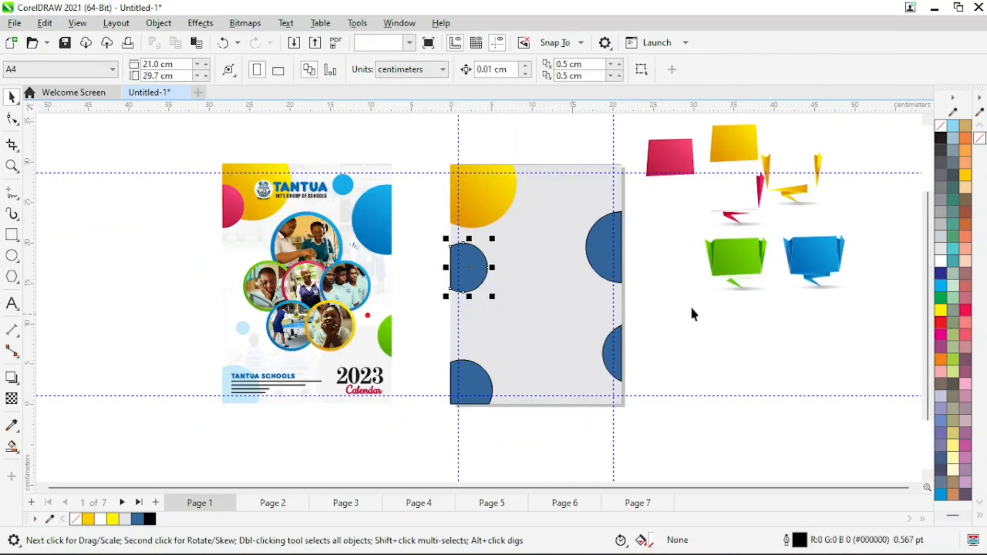
{"action": "right_click", "coordinate": [939, 123]}
{"action": "left_click", "coordinate": [923, 134]}
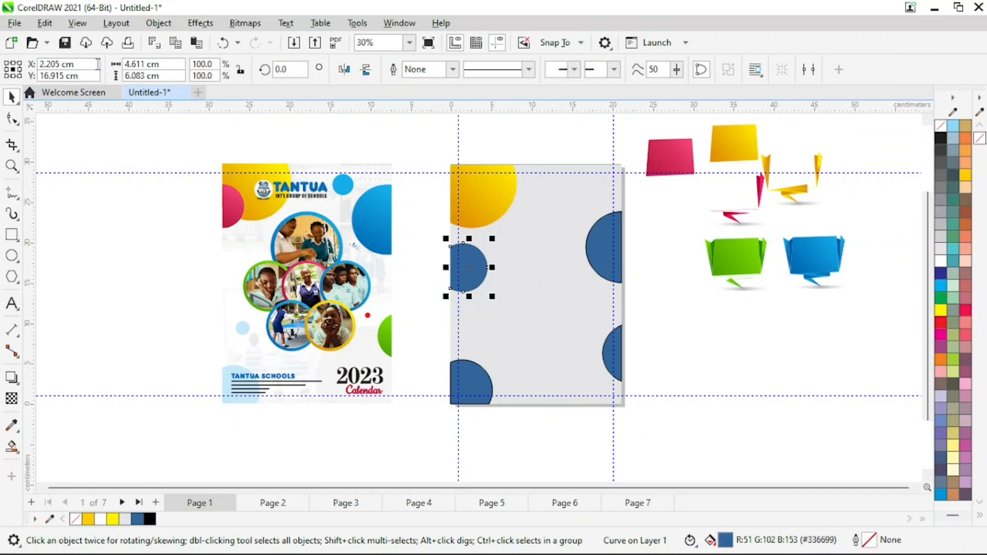
Copy the outline pen, outline colour and fill from the pink panel to the middle segment on the left edge
{"action": "left_click", "coordinate": [44, 23]}
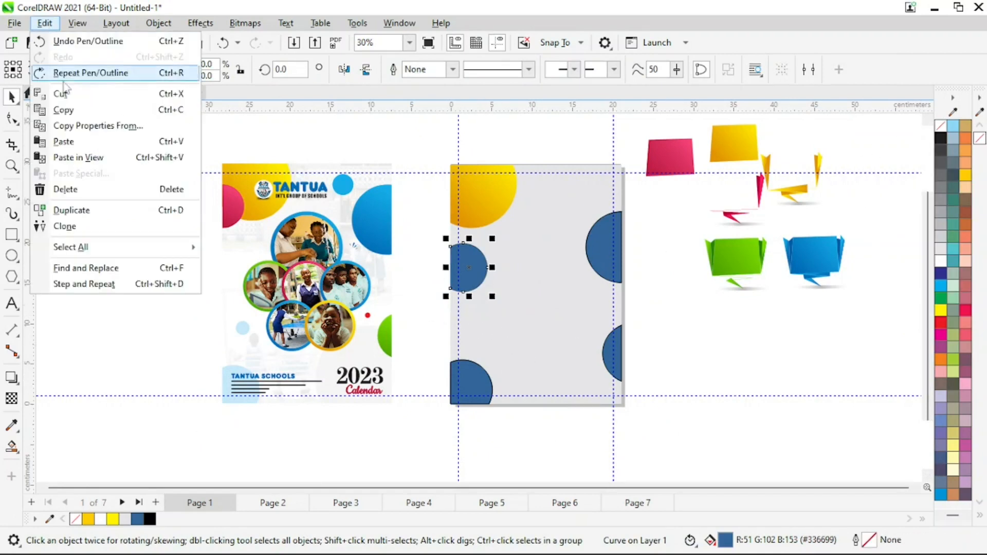
{"action": "left_click", "coordinate": [92, 132]}
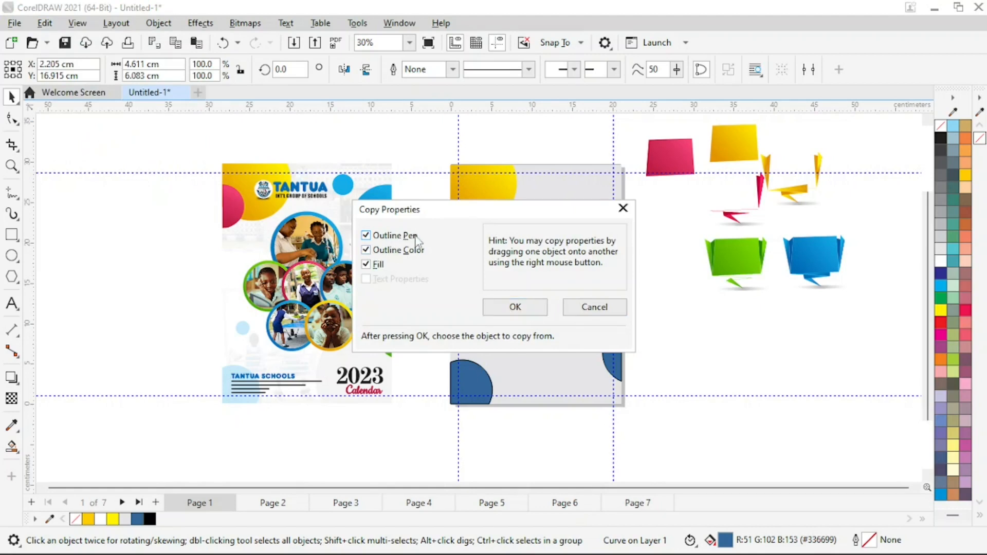
{"action": "left_click", "coordinate": [515, 307]}
{"action": "left_click", "coordinate": [659, 155]}
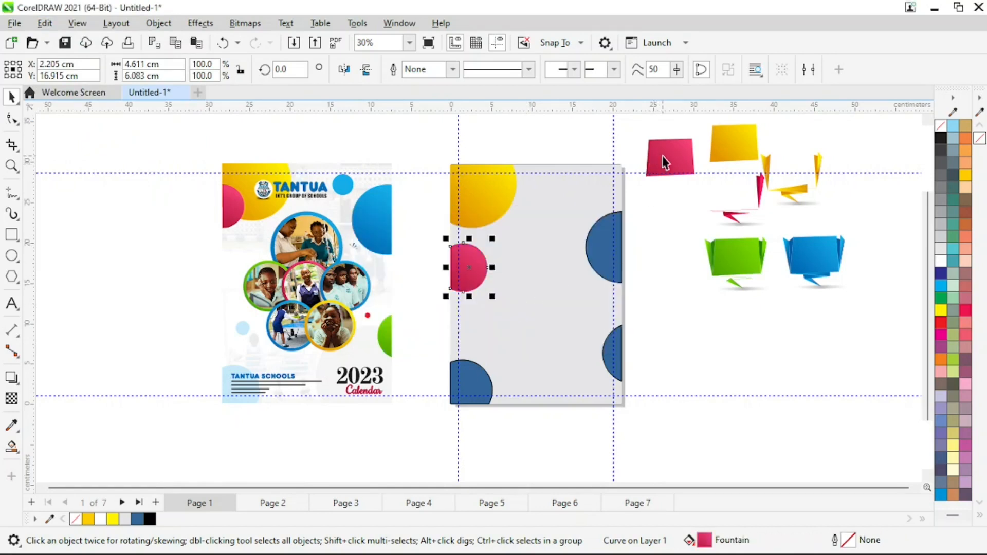
{"action": "left_click", "coordinate": [732, 336]}
Remove the outline from the upper segment on the page's right edge
{"action": "left_click", "coordinate": [612, 247]}
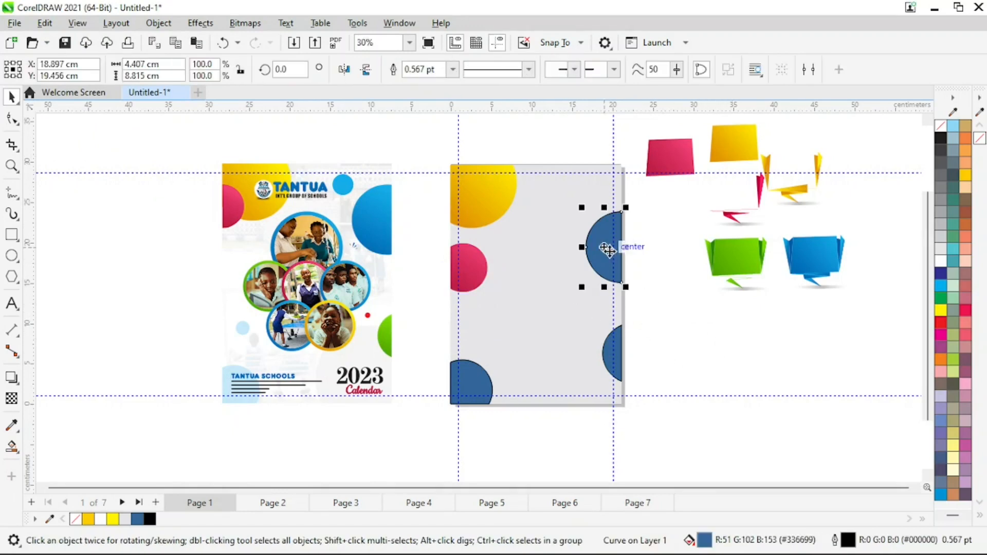
{"action": "right_click", "coordinate": [940, 135]}
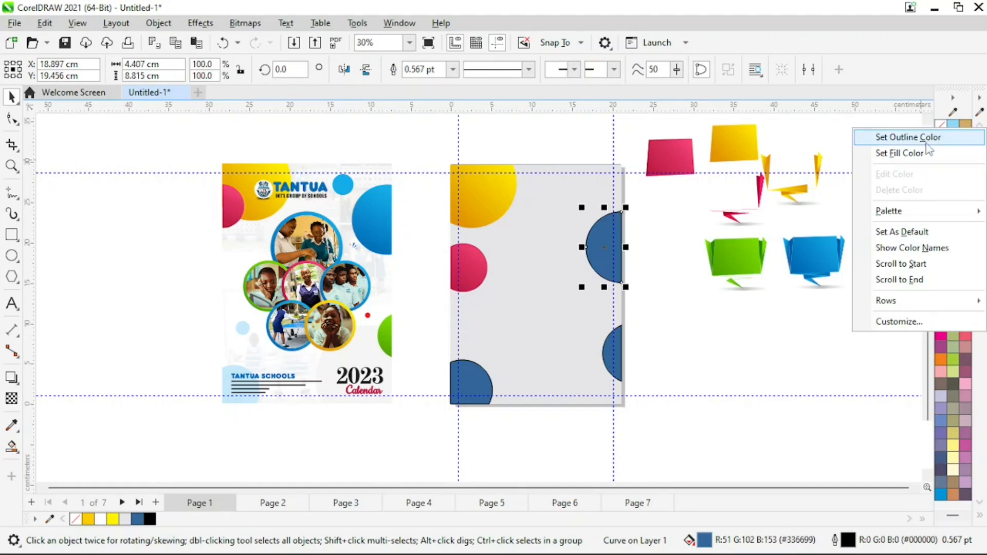
{"action": "left_click", "coordinate": [877, 137]}
{"action": "left_click", "coordinate": [726, 338]}
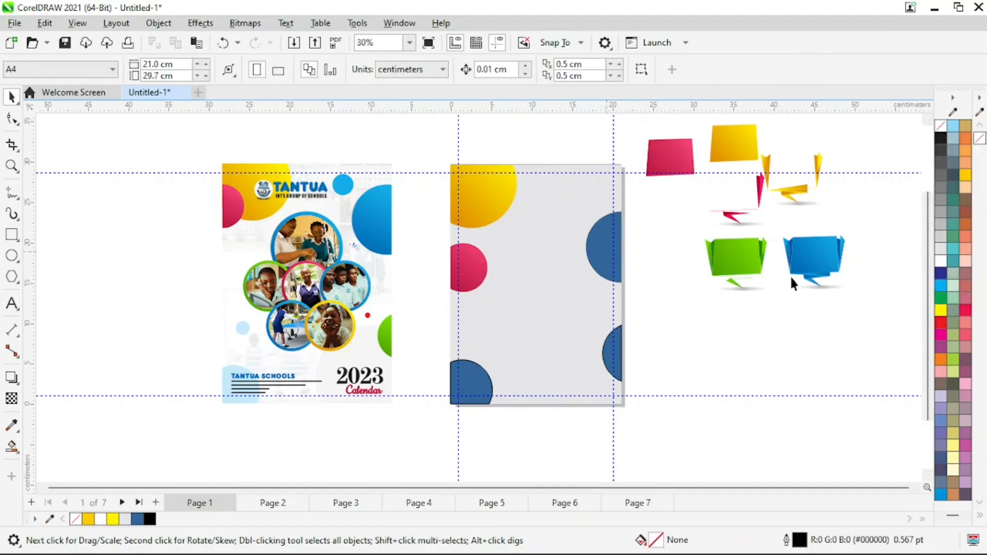
Pull the blue gradient panel out of its banner and copy its fill onto the upper segment on the page's right edge
{"action": "left_click_drag", "start_coordinate": [826, 253], "coordinate": [698, 308]}
{"action": "left_click_drag", "start_coordinate": [628, 264], "coordinate": [605, 246]}
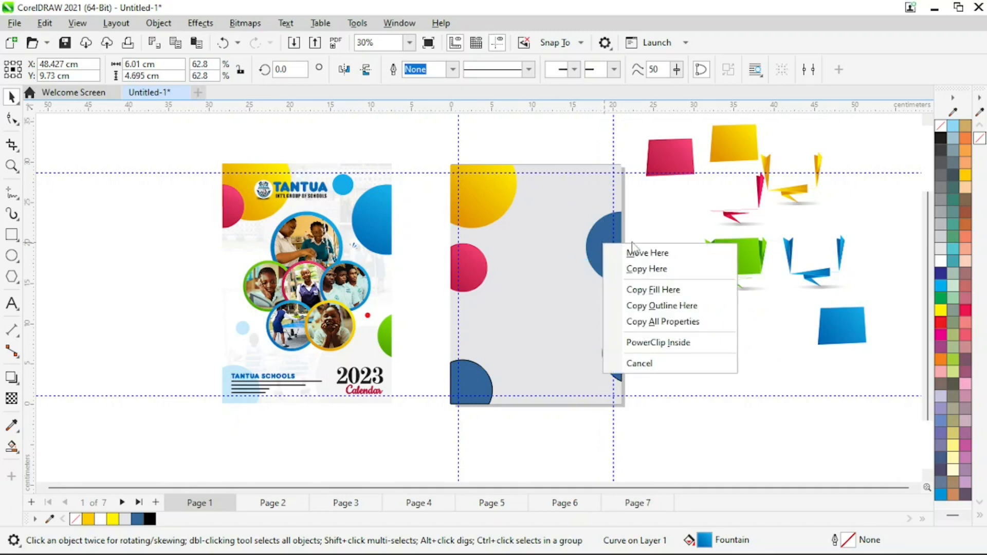
{"action": "left_click", "coordinate": [676, 295]}
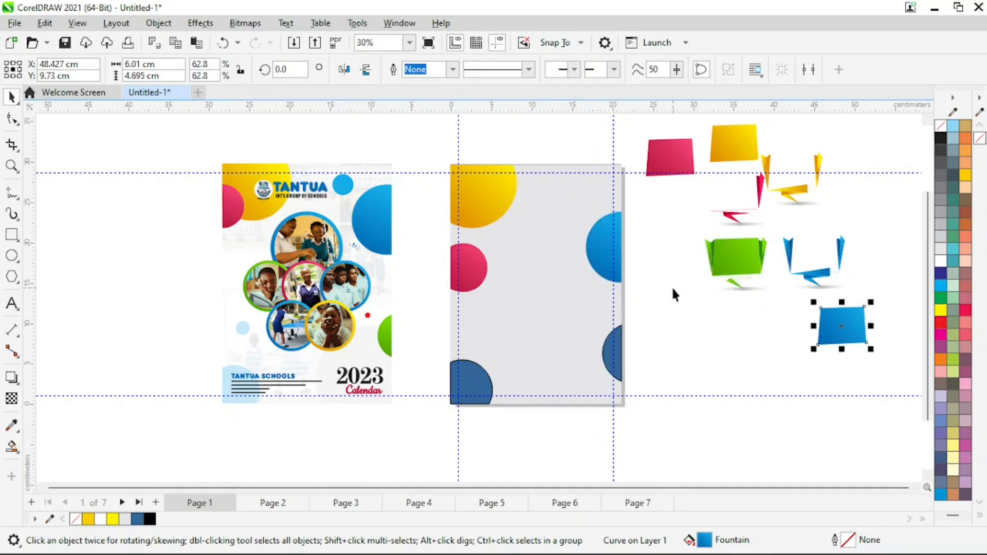
Remove the outline from the two lower segments at the page's bottom-left corner and right edge
{"action": "left_click", "coordinate": [755, 364]}
{"action": "left_click_drag", "start_coordinate": [468, 410], "coordinate": [465, 411]}
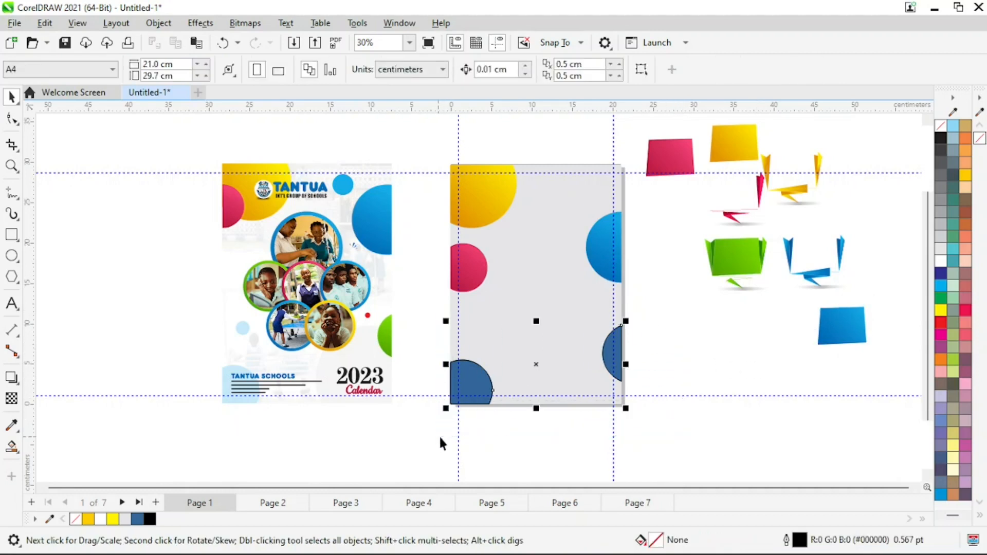
{"action": "right_click", "coordinate": [940, 131]}
{"action": "left_click", "coordinate": [908, 135]}
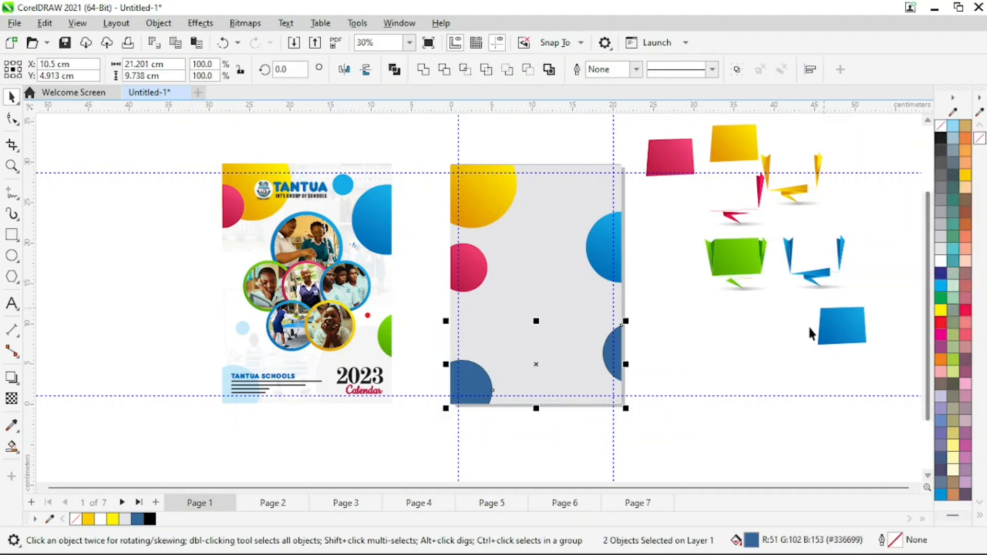
{"action": "left_click", "coordinate": [757, 349]}
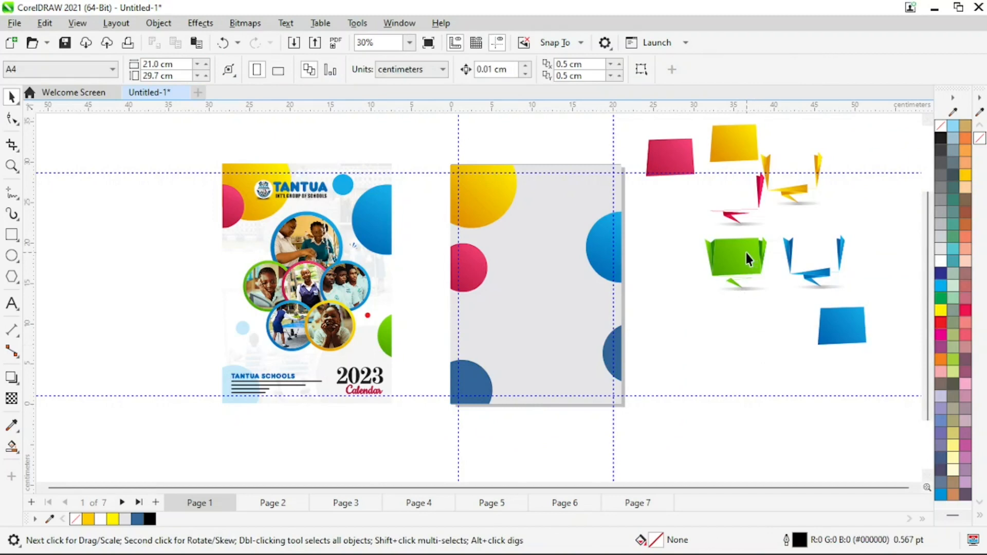
Pull the green gradient panel out of its banner and copy its fill onto the lower segment on the page's right edge
{"action": "left_click_drag", "start_coordinate": [747, 259], "coordinate": [617, 355]}
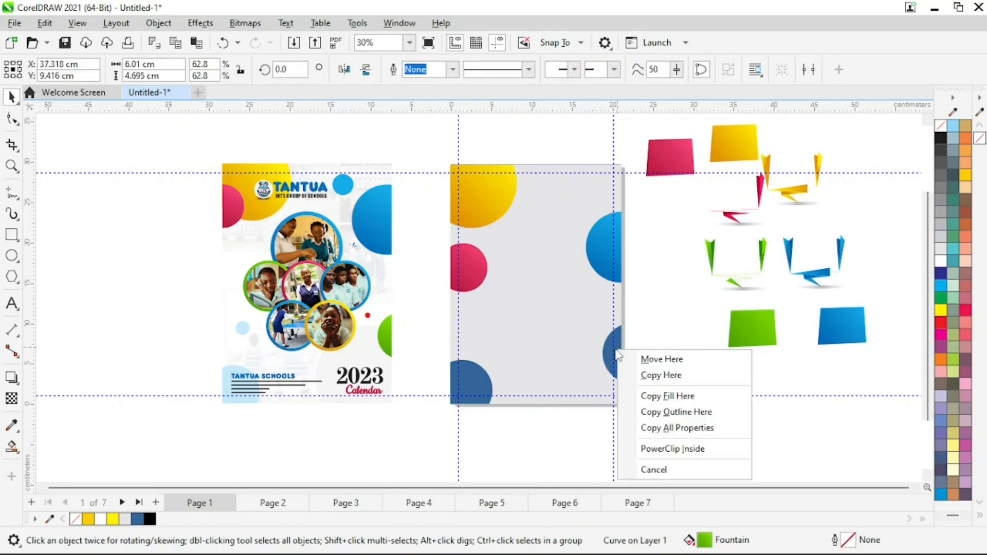
{"action": "left_click", "coordinate": [673, 397]}
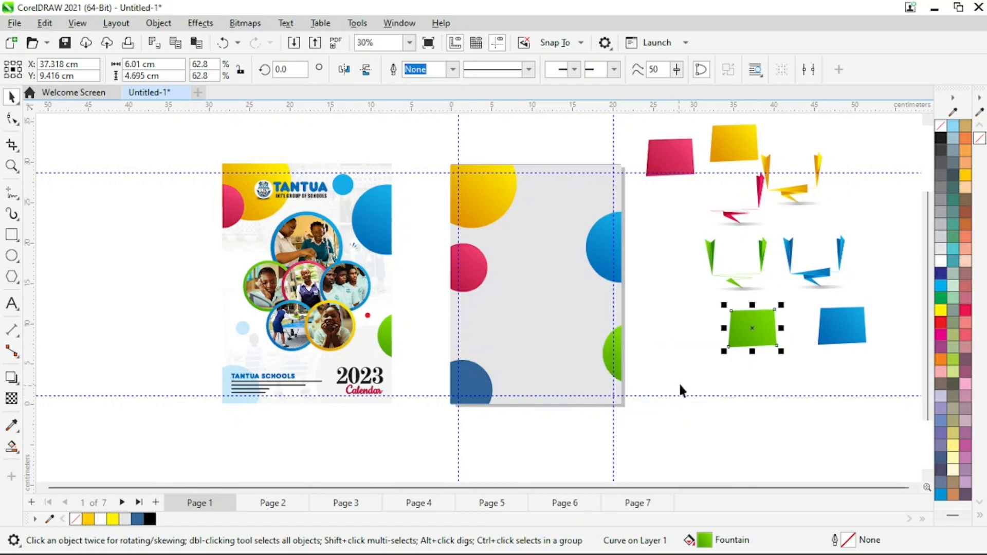
{"action": "left_click", "coordinate": [700, 349]}
Move the pink segment up to overlap the yellow one and align it flush with the page background's left edge
{"action": "left_click_drag", "start_coordinate": [478, 271], "coordinate": [482, 233]}
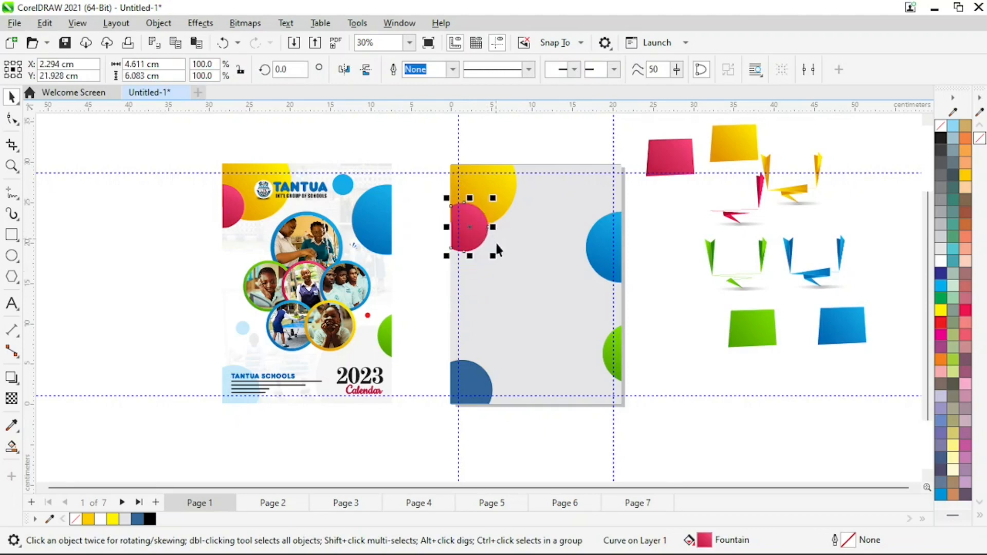
{"action": "left_click", "coordinate": [507, 277], "text": "shift"}
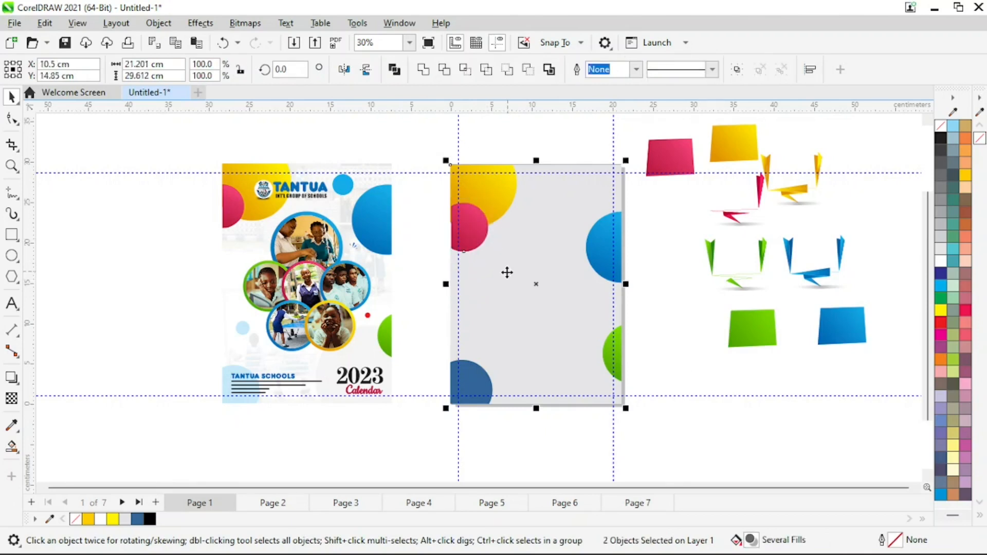
{"action": "left_click", "coordinate": [425, 260]}
{"action": "left_click", "coordinate": [475, 235]}
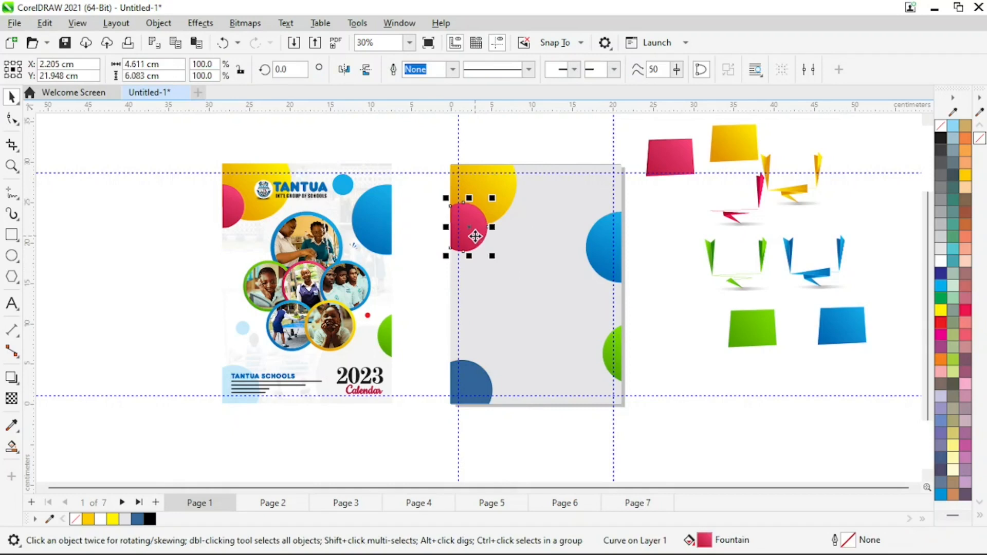
{"action": "key", "text": "Up"}
{"action": "key", "text": "Up"}
{"action": "key", "text": "Up"}
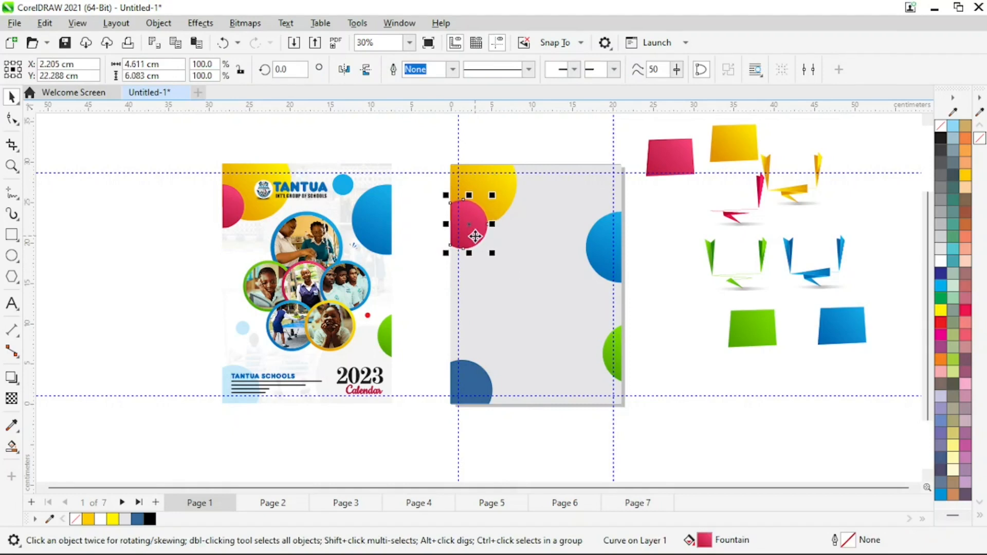
{"action": "left_click", "coordinate": [430, 303]}
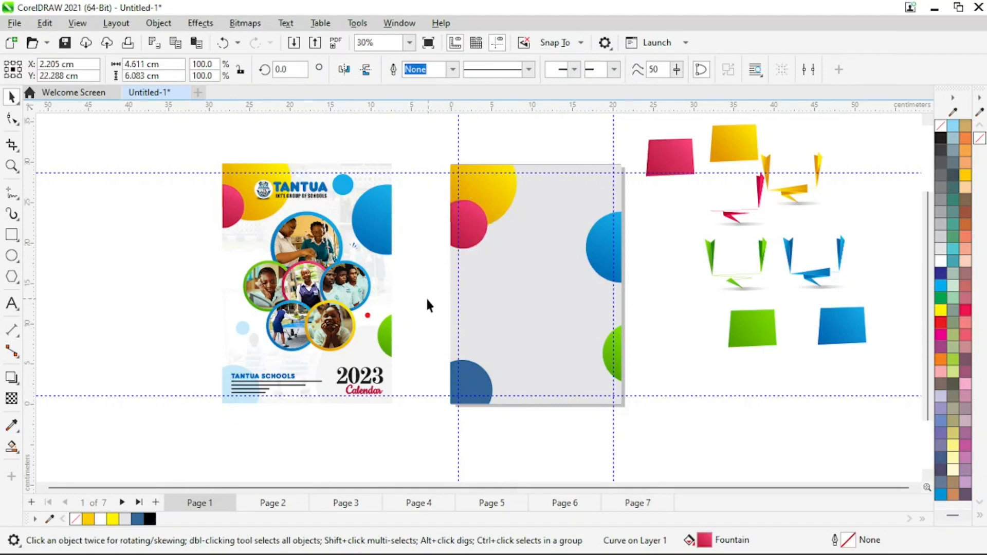
Copy the blue gradient panel's fill onto the segment in the page's bottom-left corner
{"action": "left_click", "coordinate": [479, 380]}
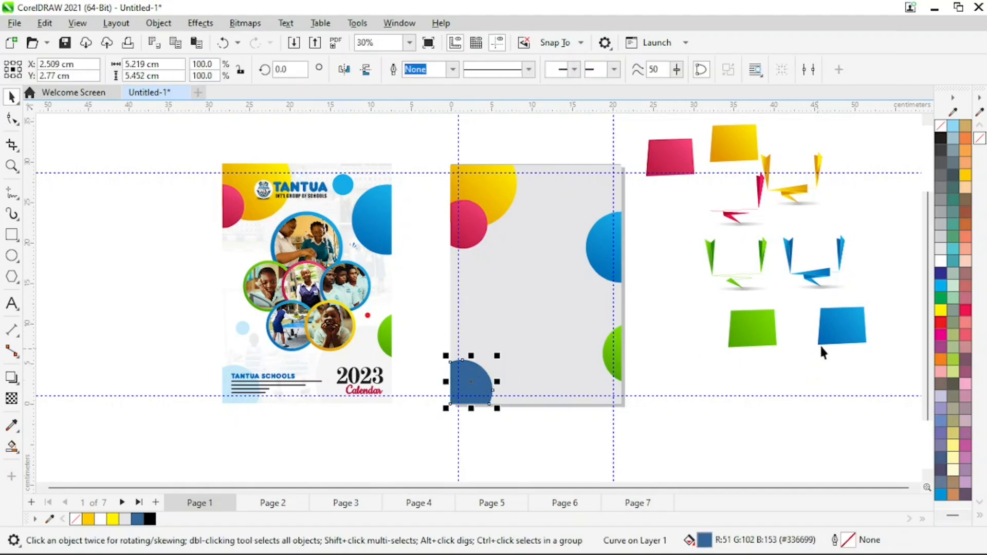
{"action": "left_click_drag", "start_coordinate": [477, 382], "coordinate": [794, 362]}
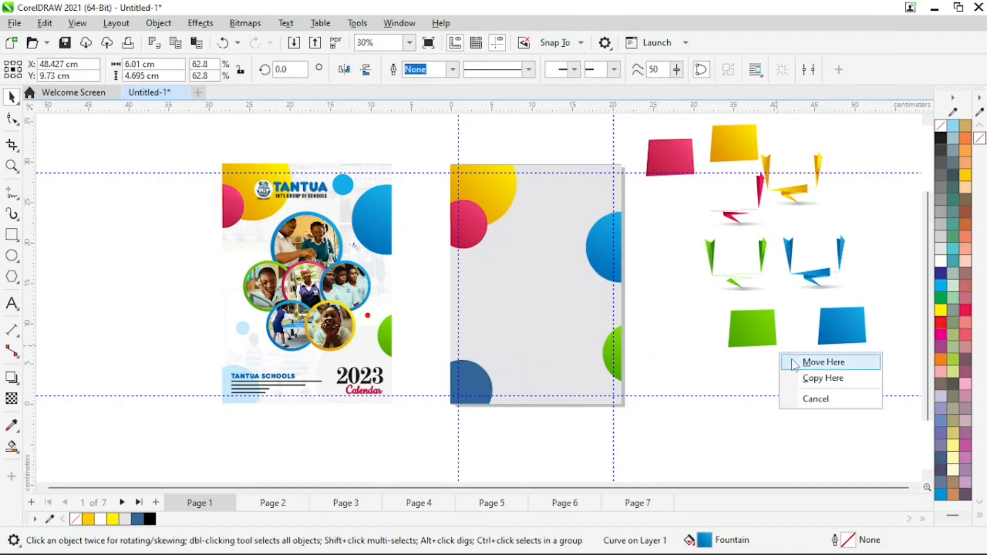
{"action": "left_click", "coordinate": [856, 329]}
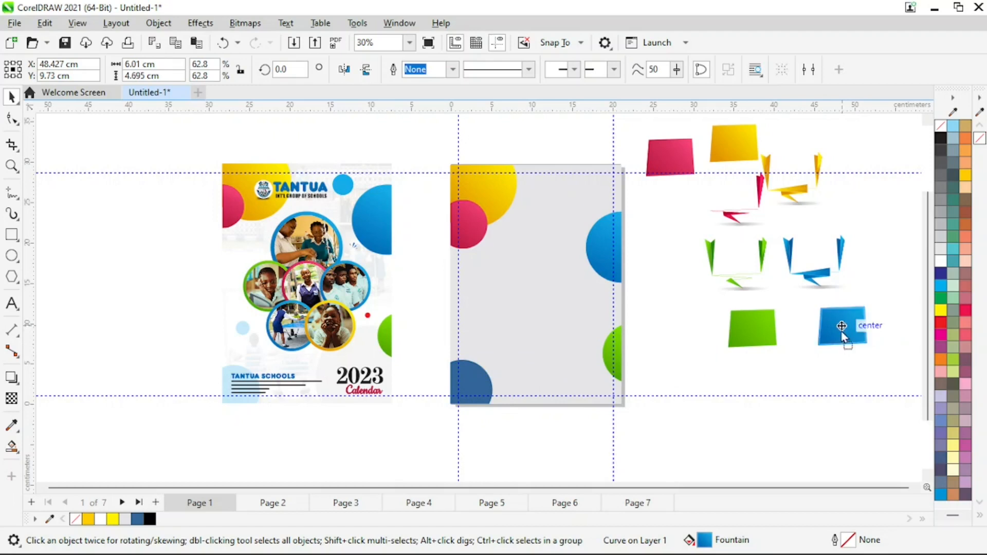
{"action": "left_click_drag", "start_coordinate": [842, 325], "coordinate": [480, 384]}
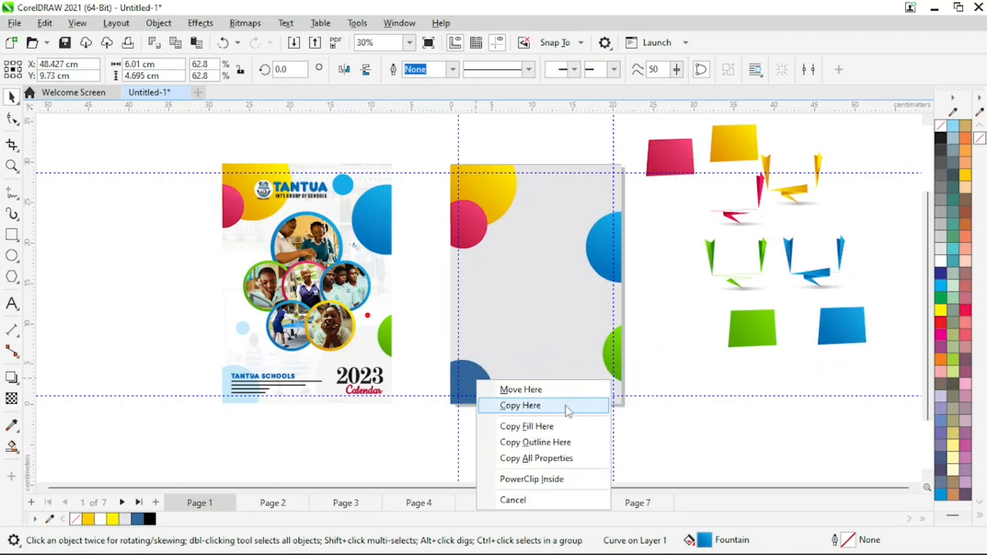
{"action": "left_click", "coordinate": [549, 427]}
{"action": "left_click", "coordinate": [745, 454]}
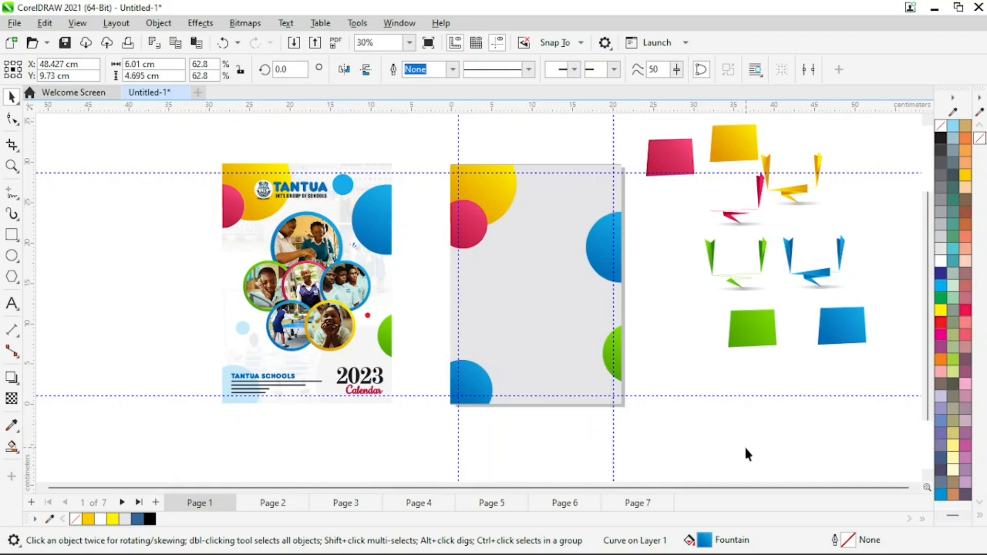
Apply a uniform transparency of 85 to the segment in the page's bottom-left corner
{"action": "left_click", "coordinate": [479, 377]}
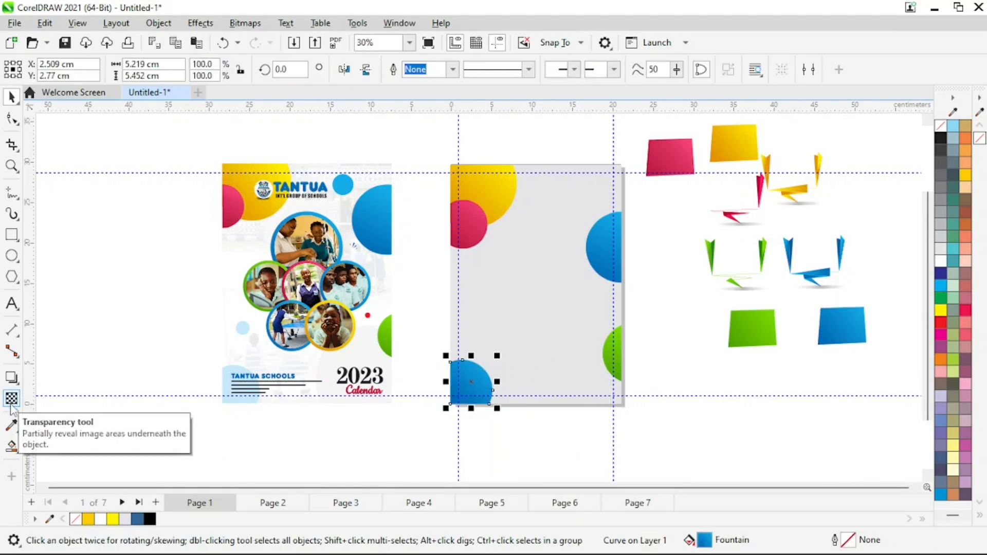
{"action": "left_click", "coordinate": [469, 406]}
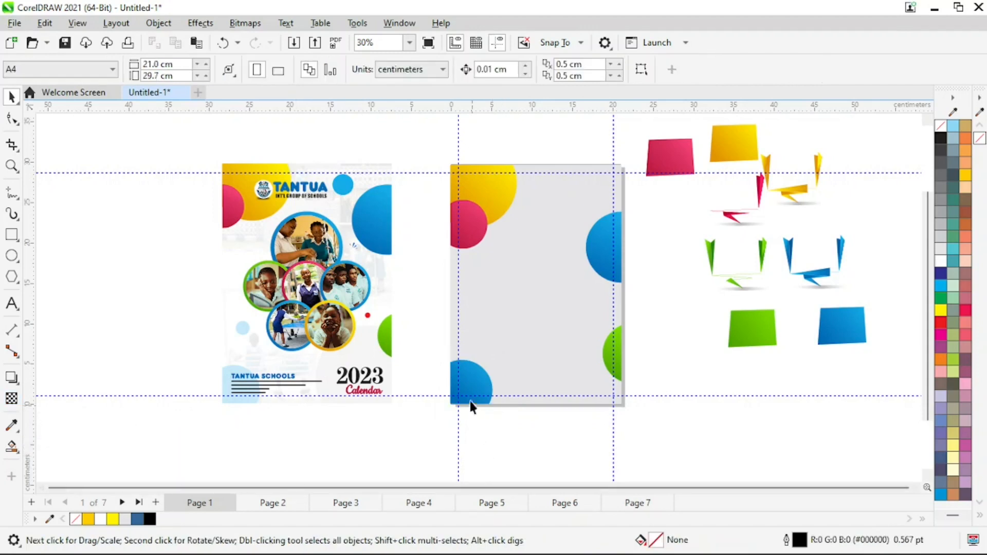
{"action": "left_click", "coordinate": [470, 380]}
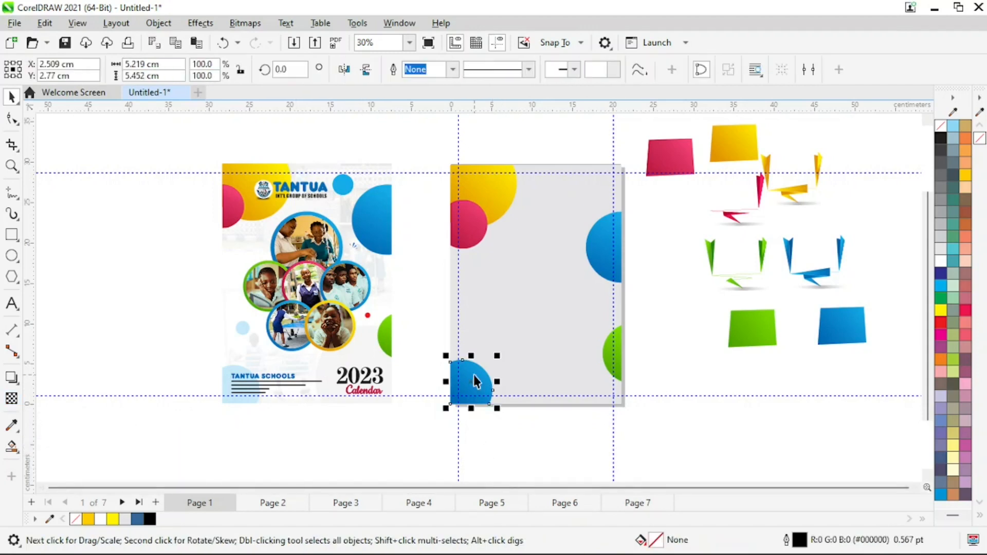
{"action": "left_click", "coordinate": [12, 398]}
{"action": "left_click", "coordinate": [463, 420]}
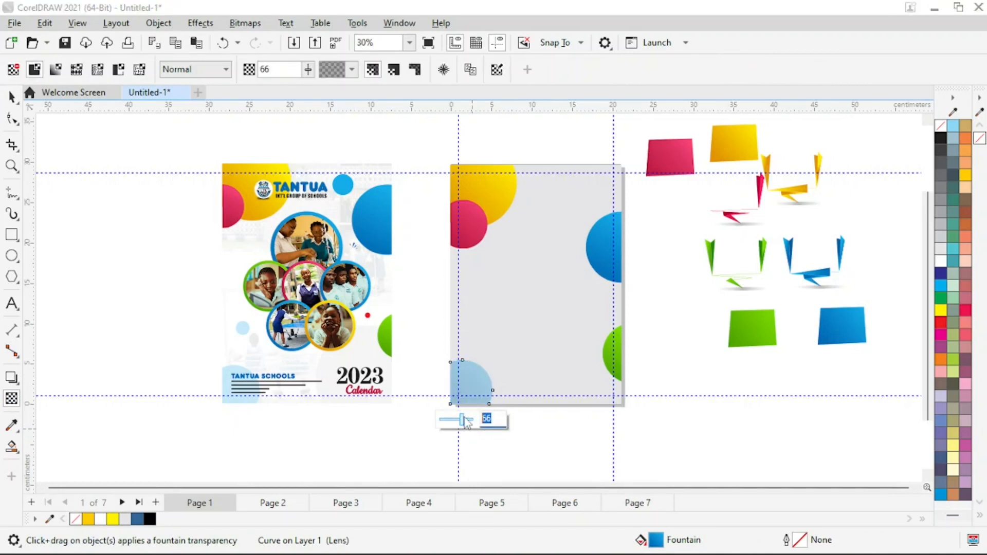
{"action": "type", "text": "85"}
{"action": "key", "text": "Return"}
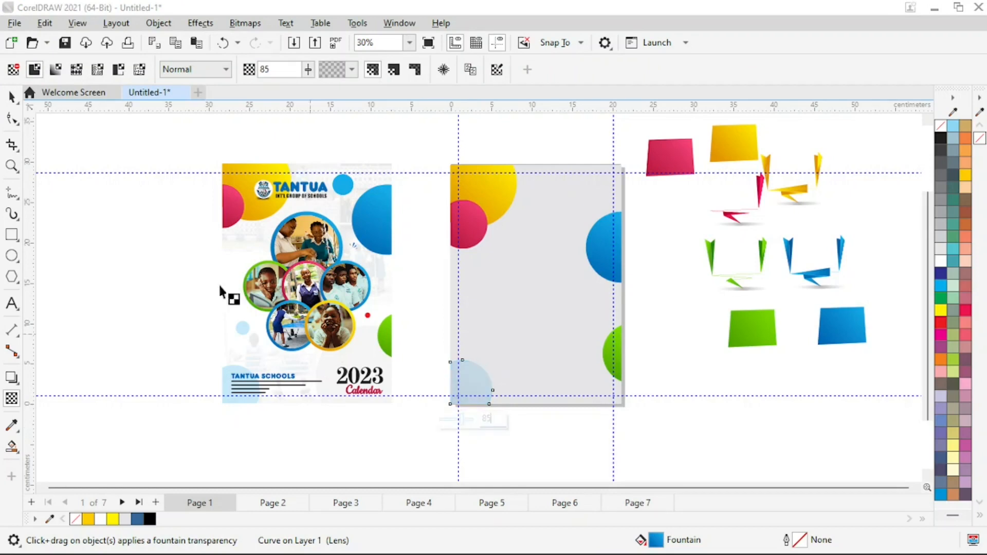
{"action": "left_click", "coordinate": [12, 119]}
{"action": "key", "text": "space"}
{"action": "left_click", "coordinate": [440, 447]}
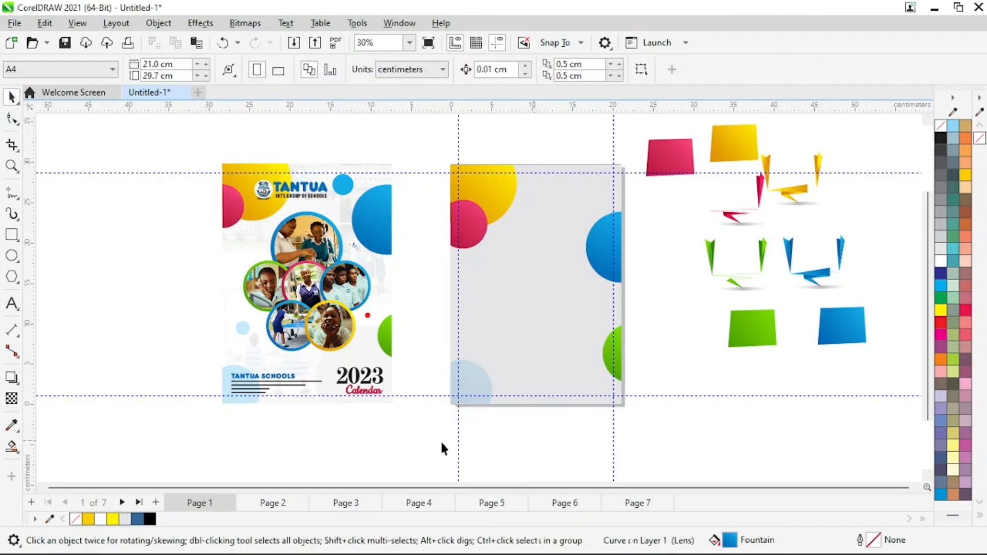
Try solid blue on the transparent bottom-left segment, and settle on a solid cyan fill (C:100 M:0 Y:0 K:0)
{"action": "mouse_move", "coordinate": [399, 440]}
{"action": "left_mouse_down"}
{"action": "mouse_move", "coordinate": [520, 370]}
{"action": "mouse_move", "coordinate": [524, 356]}
{"action": "left_mouse_up"}
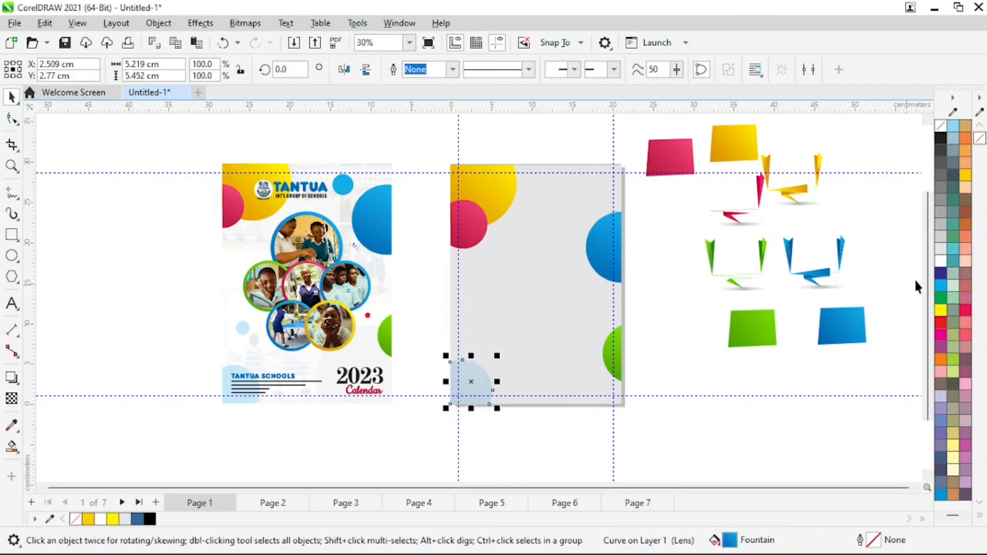
{"action": "left_click", "coordinate": [940, 285]}
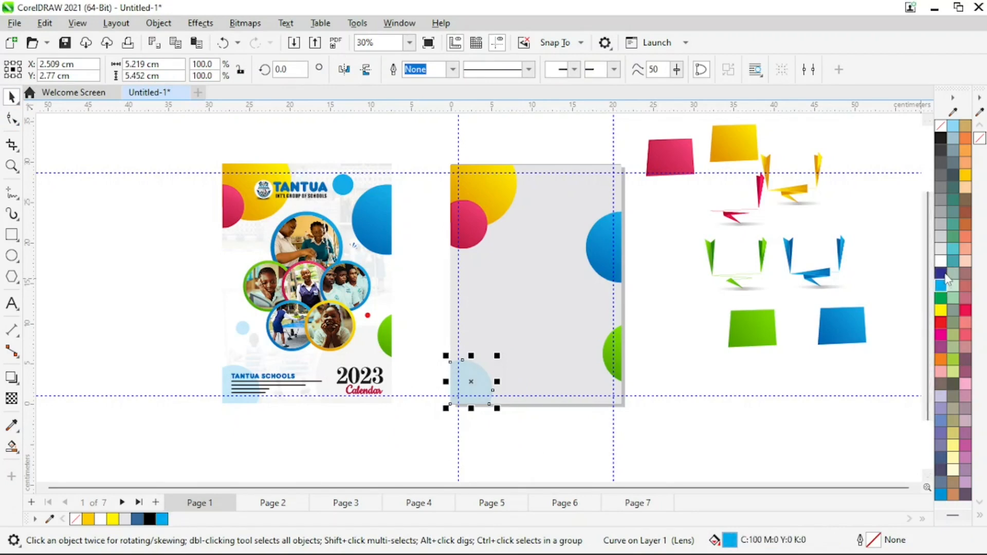
{"action": "left_click", "coordinate": [942, 273]}
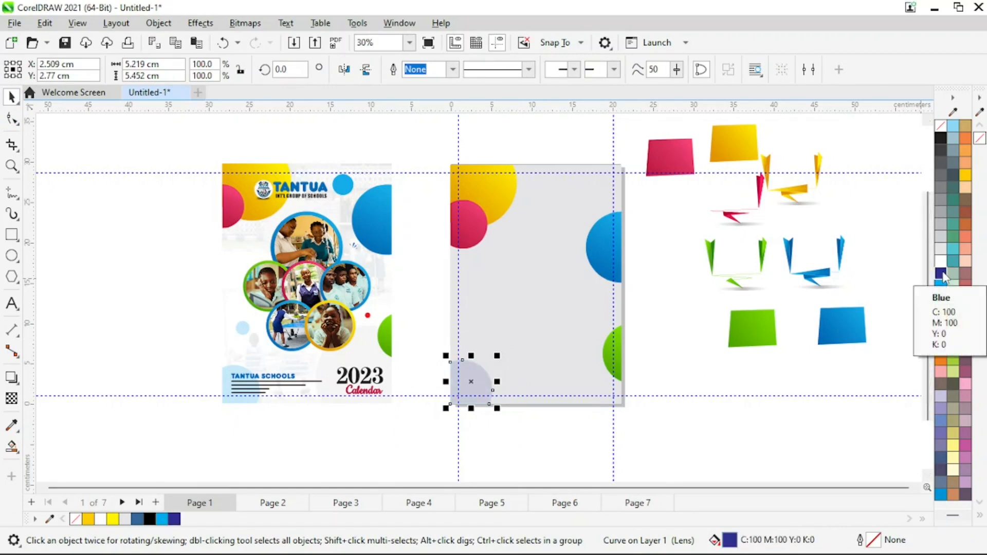
{"action": "left_click", "coordinate": [941, 287]}
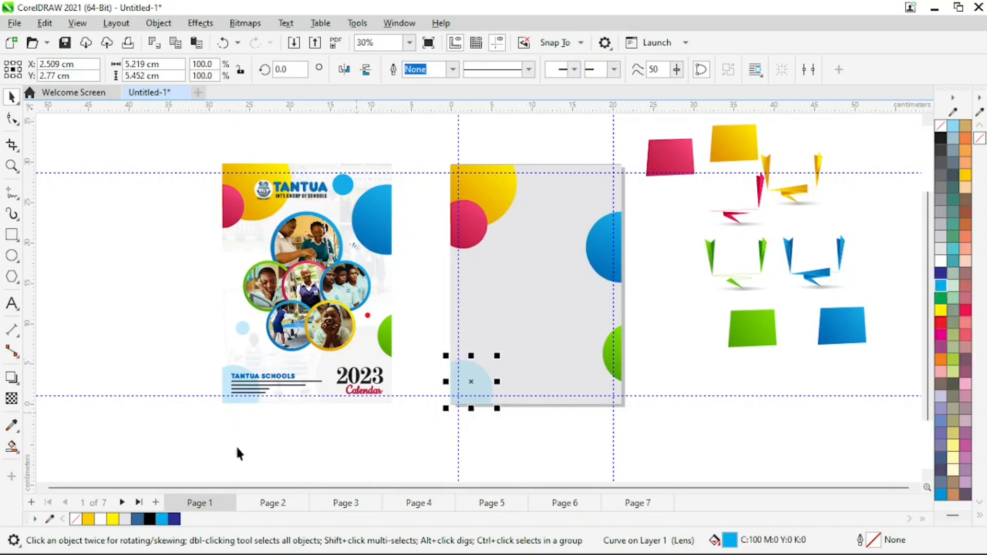
Set the cyan corner segment's transparency to 80
{"action": "left_click", "coordinate": [12, 399]}
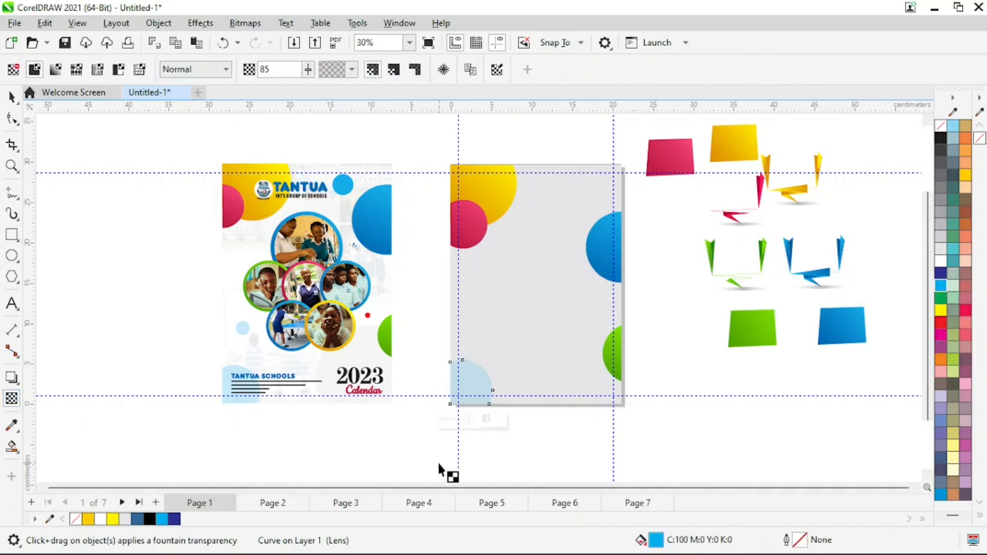
{"action": "left_click_drag", "start_coordinate": [499, 419], "coordinate": [470, 421]}
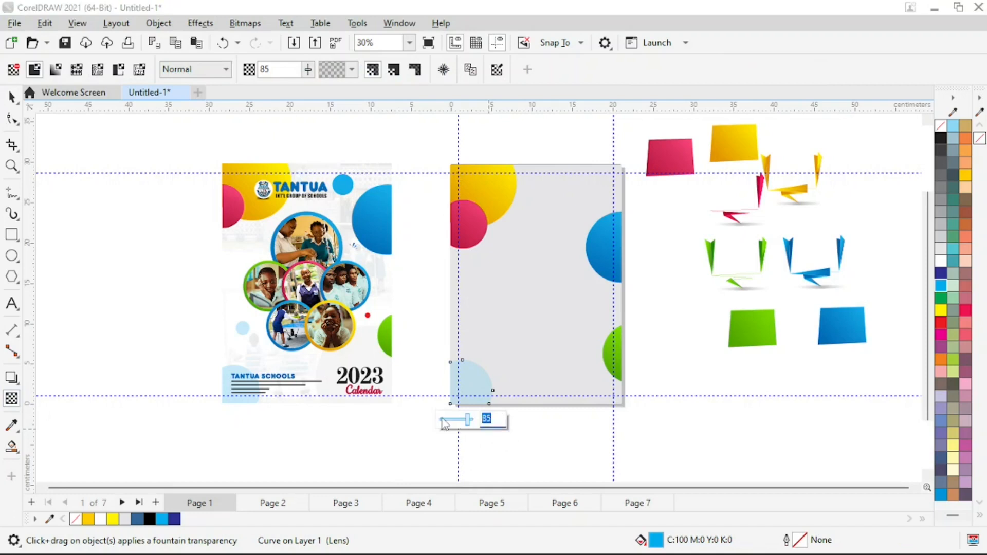
{"action": "type", "text": "8"}
{"action": "key", "text": "Return"}
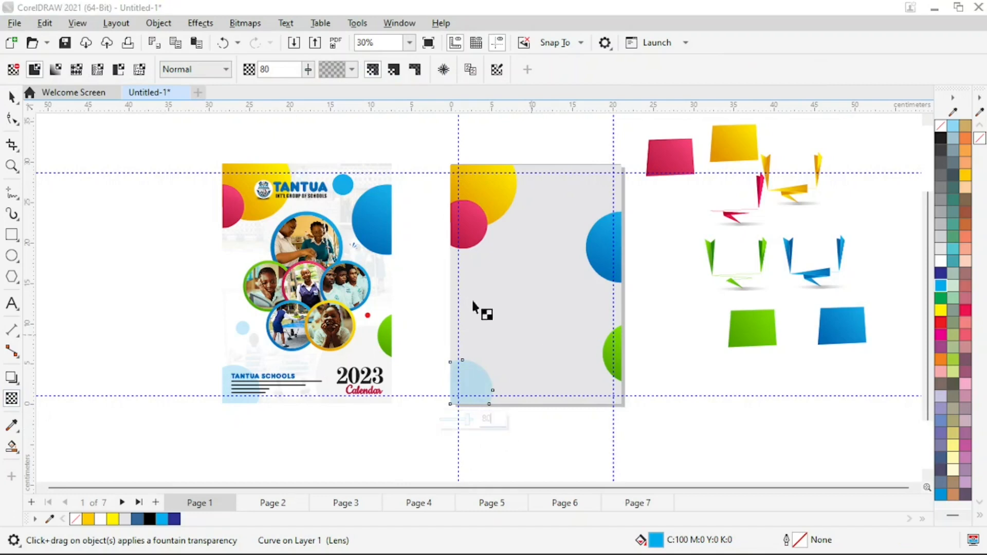
{"action": "left_click", "coordinate": [12, 96]}
{"action": "left_click", "coordinate": [440, 317]}
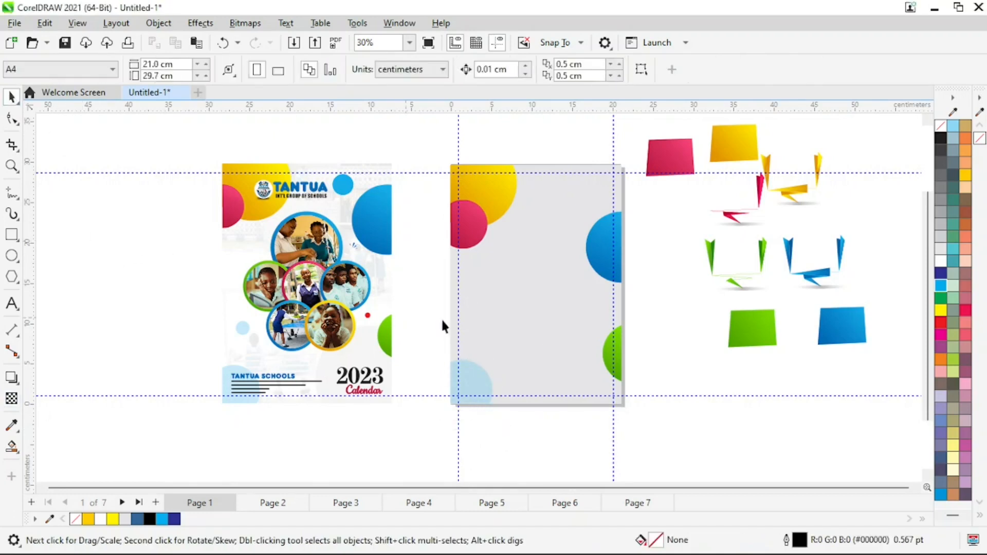
Fill the page background rectangle with white
{"action": "left_click", "coordinate": [559, 285]}
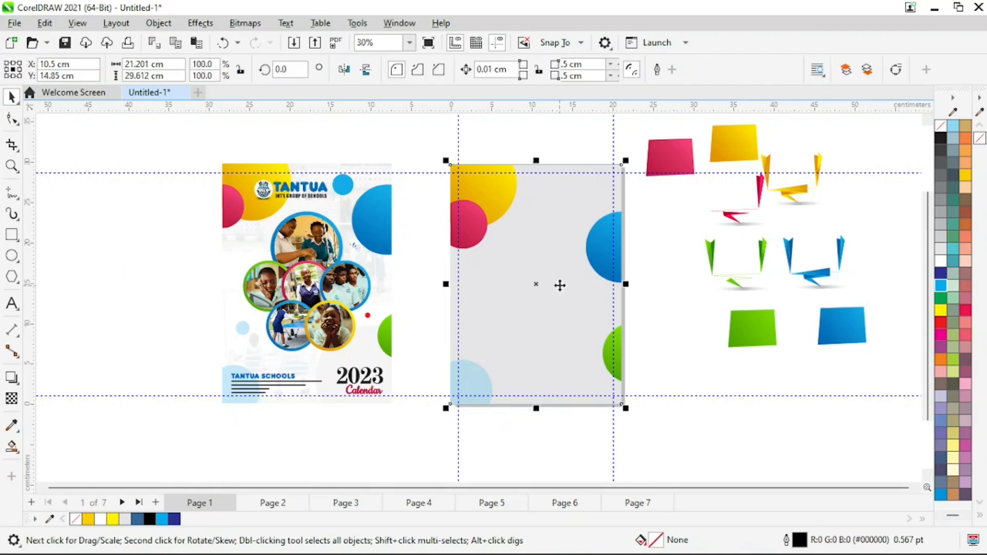
{"action": "left_click", "coordinate": [941, 263]}
{"action": "left_click", "coordinate": [546, 427]}
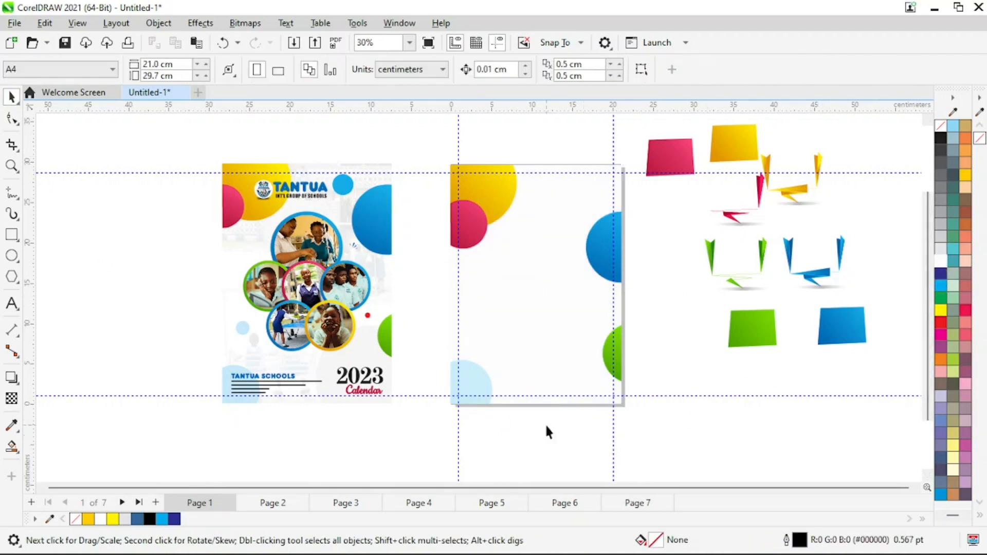
Try a transparency of 90 on the cyan corner segment, and set it to 85 instead
{"action": "left_click", "coordinate": [483, 384]}
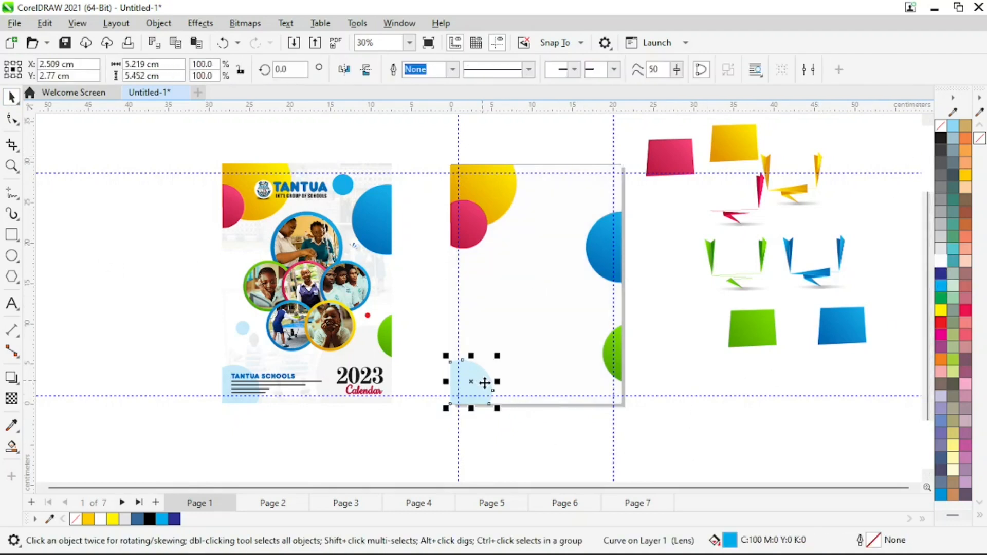
{"action": "left_click", "coordinate": [12, 399]}
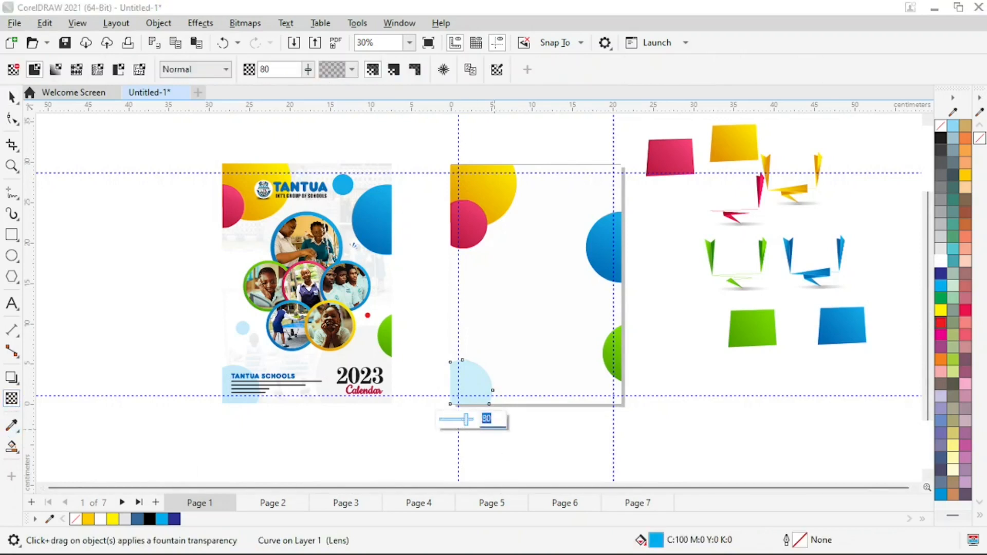
{"action": "type", "text": "90"}
{"action": "key", "text": "Return"}
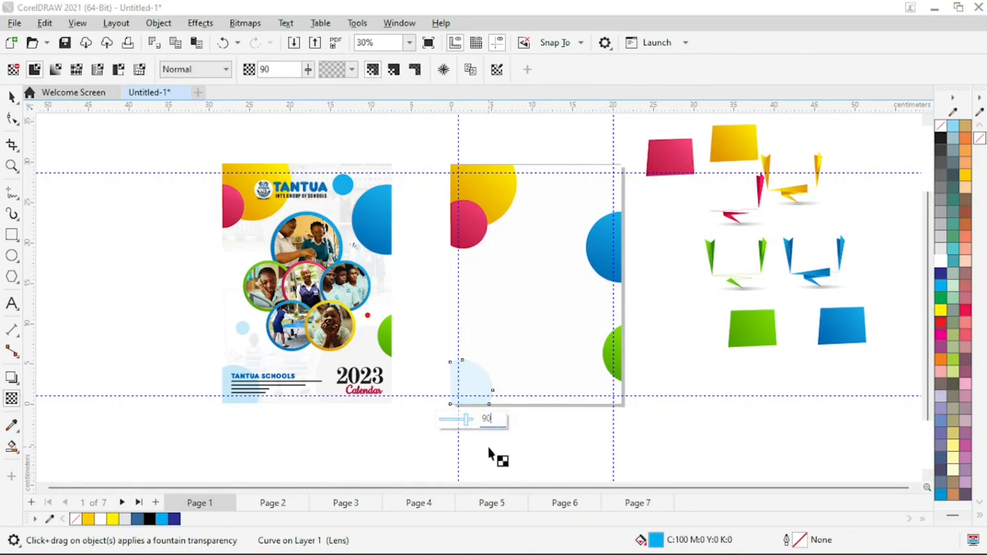
{"action": "key", "text": "BackSpace"}
{"action": "type", "text": "85"}
{"action": "key", "text": "Return"}
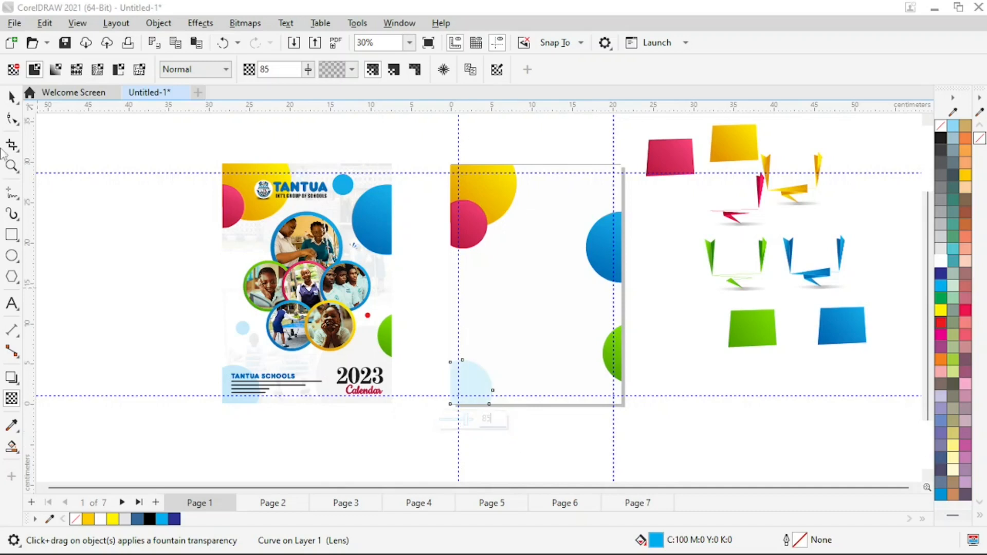
Delete all the spare banner shapes and ribbon pieces lying beside the cover page
{"action": "left_click", "coordinate": [12, 97]}
{"action": "left_click", "coordinate": [60, 219]}
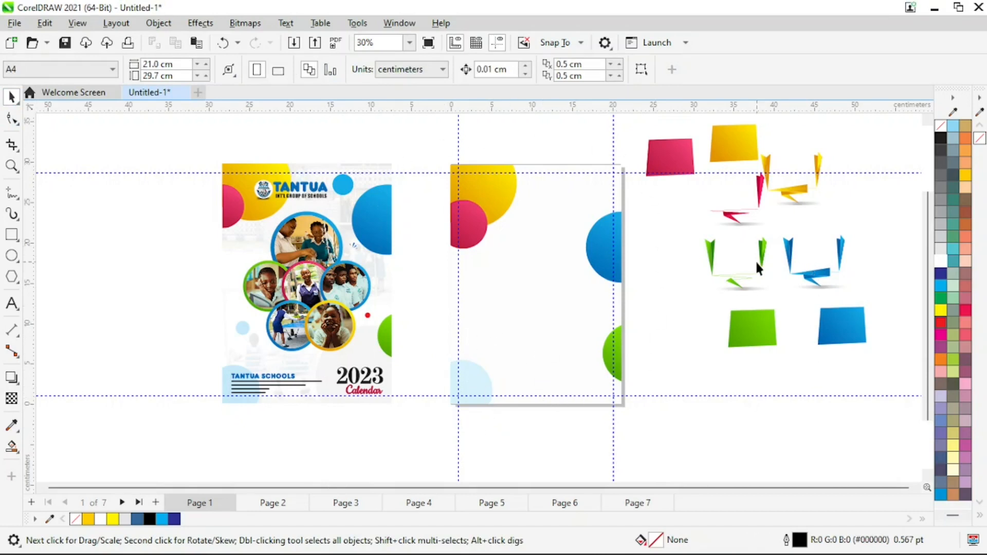
{"action": "key", "text": "z"}
{"action": "right_click", "coordinate": [811, 256]}
{"action": "key", "text": "space"}
{"action": "left_click_drag", "start_coordinate": [811, 158], "coordinate": [655, 292]}
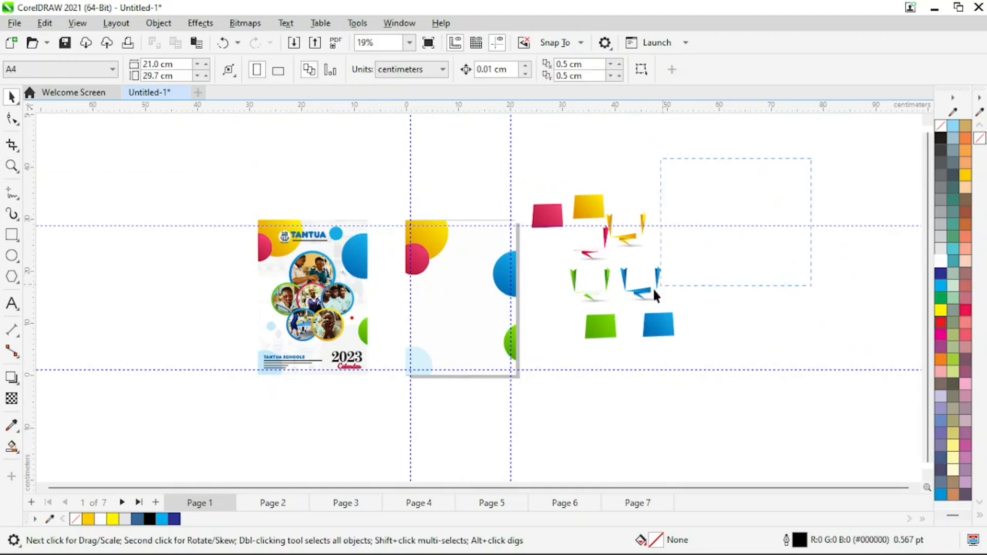
{"action": "left_click_drag", "start_coordinate": [539, 354], "coordinate": [522, 352]}
{"action": "key", "text": "Delete"}
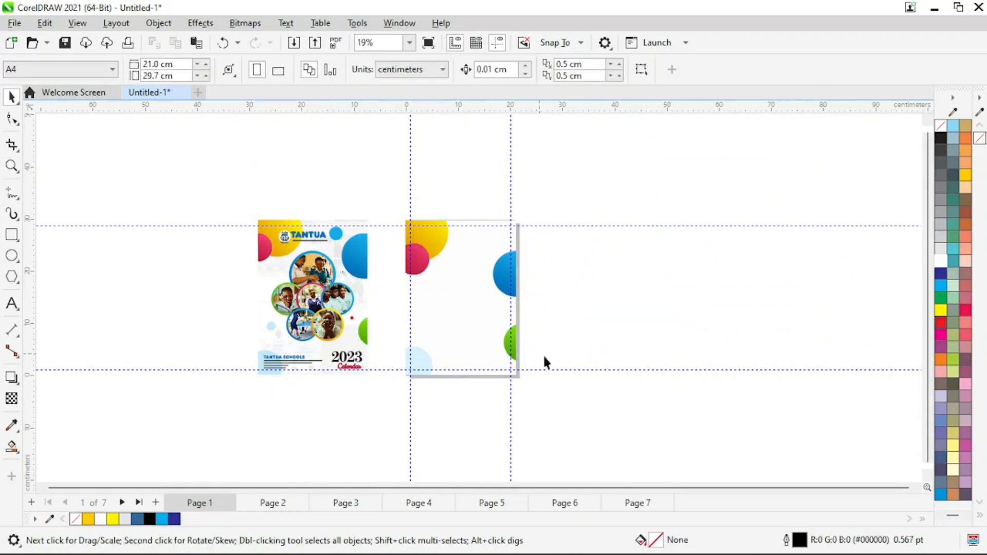
Add the artistic text TANTUA just above the cover page
{"action": "key", "text": "z"}
{"action": "left_click_drag", "start_coordinate": [211, 202], "coordinate": [670, 442]}
{"action": "key", "text": "space"}
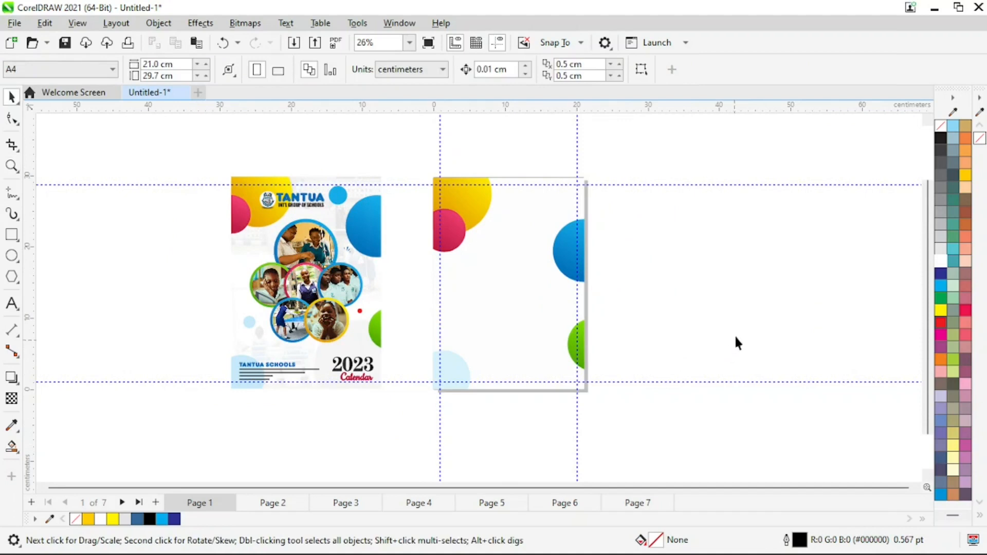
{"action": "key", "text": "z"}
{"action": "left_click", "coordinate": [621, 280]}
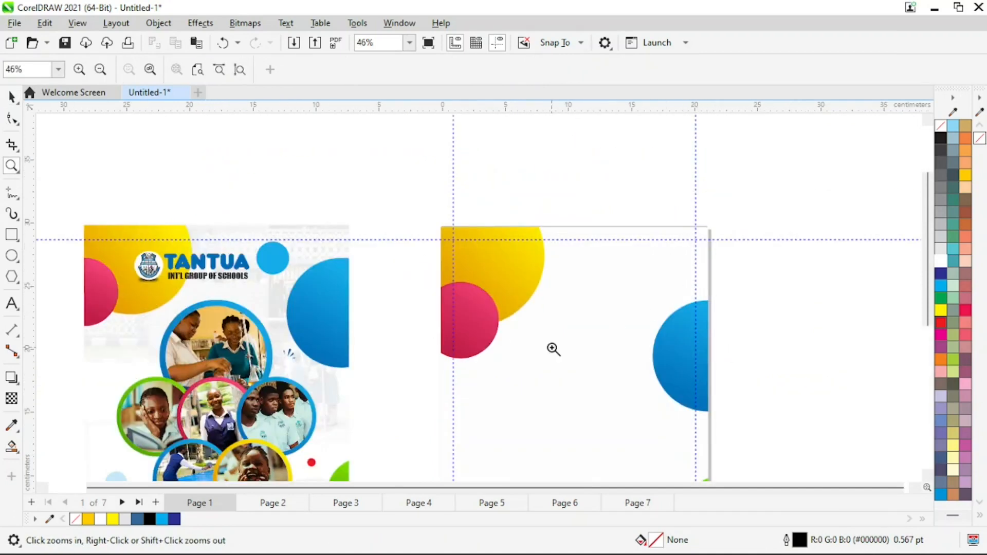
{"action": "key", "text": "space"}
{"action": "left_click", "coordinate": [12, 302]}
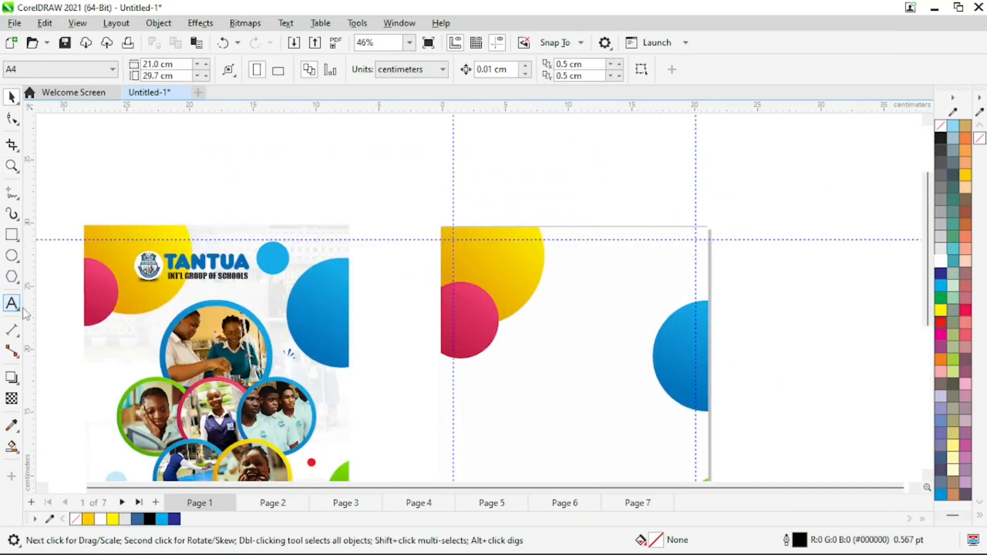
{"action": "left_click", "coordinate": [535, 199]}
{"action": "type", "text": "T"}
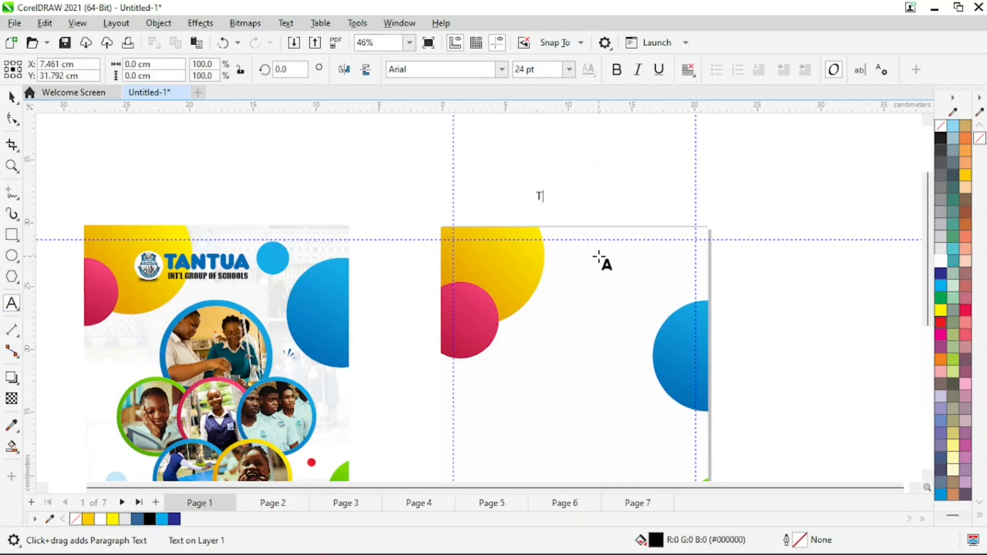
{"action": "type", "text": "ASINTUAS"}
{"action": "key", "text": "BackSpace"}
{"action": "key", "text": "BackSpace"}
{"action": "key", "text": "BackSpace"}
{"action": "key", "text": "BackSpace"}
{"action": "key", "text": "BackSpace"}
{"action": "key", "text": "BackSpace"}
{"action": "key", "text": "BackSpace"}
{"action": "type", "text": "N"}
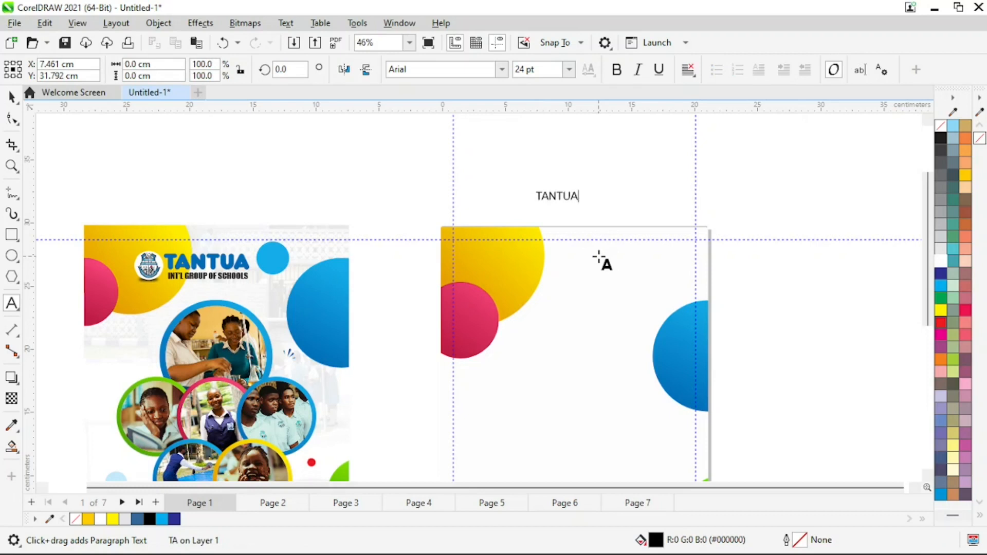
{"action": "type", "text": "TUA"}
{"action": "key", "text": "ctrl+space"}
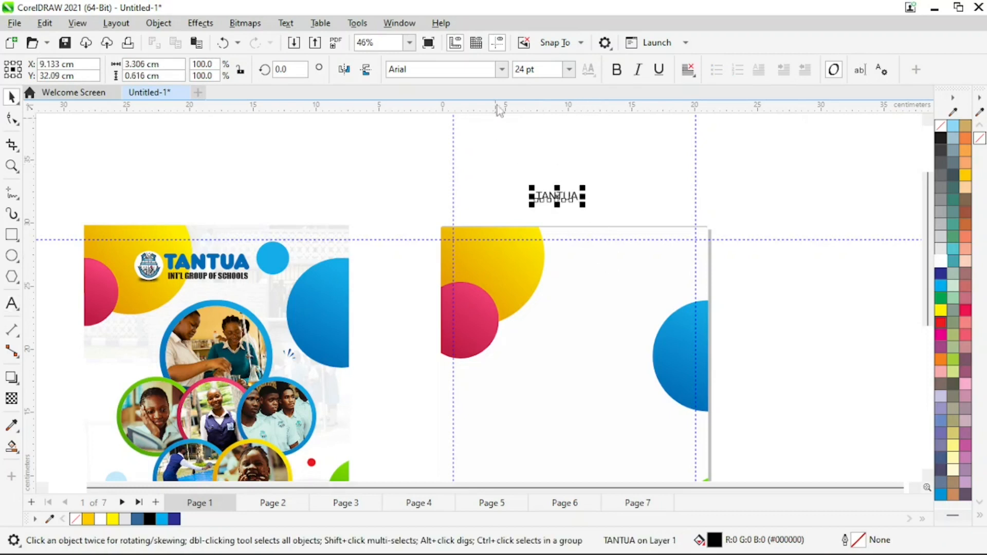
Set the TANTUA text in RockoUltraFLF, enlarge it to about 87 pt and place it across the upper part of the cover
{"action": "left_click", "coordinate": [502, 70]}
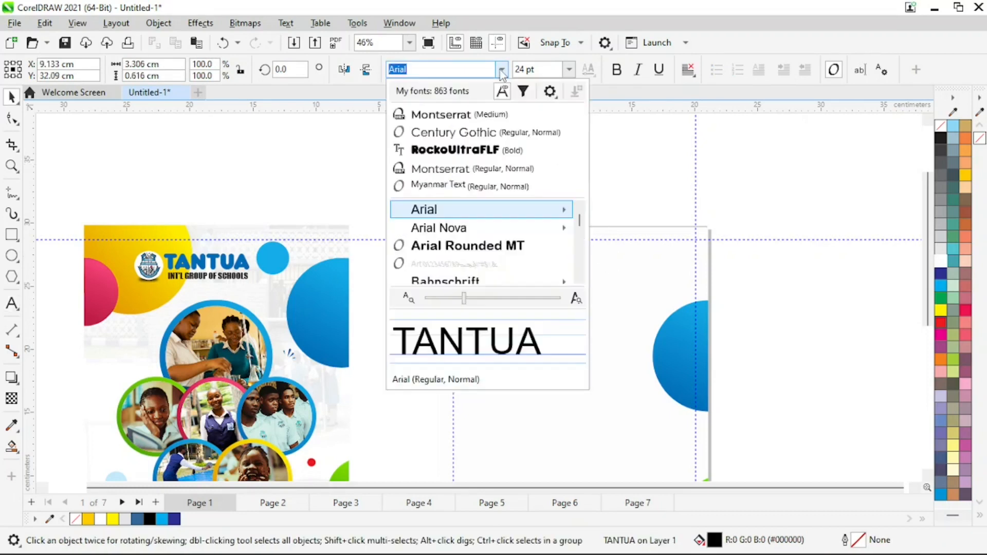
{"action": "left_click", "coordinate": [466, 150]}
{"action": "left_click_drag", "start_coordinate": [584, 205], "coordinate": [702, 252]}
{"action": "left_click_drag", "start_coordinate": [623, 203], "coordinate": [567, 269]}
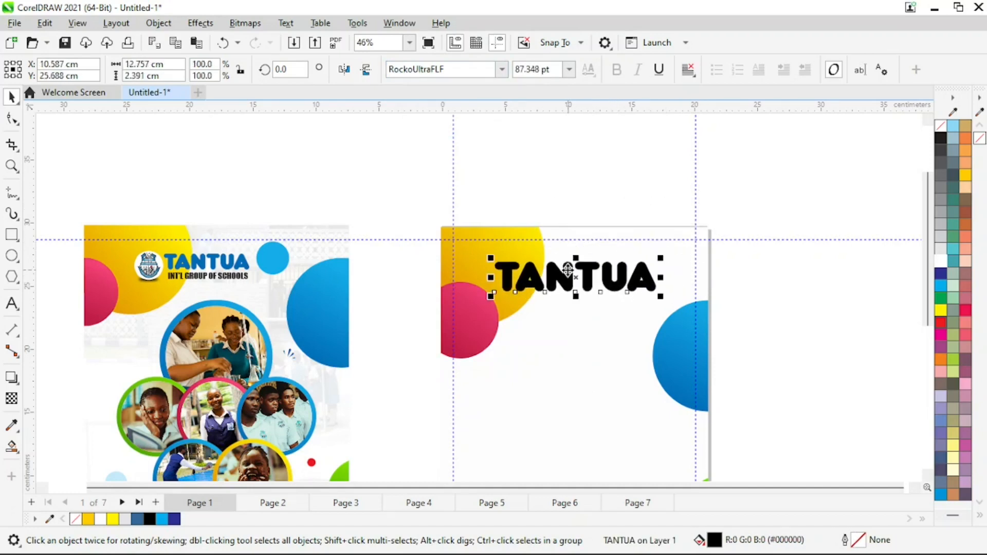
Copy the gradient fill of the blue half circle onto the TANTUA text
{"action": "left_click", "coordinate": [681, 366]}
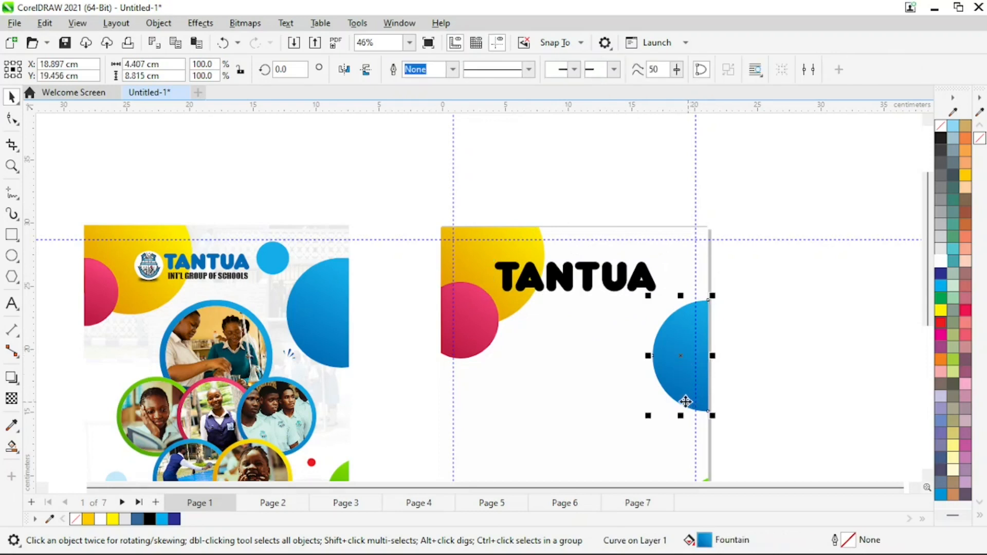
{"action": "left_click_drag", "start_coordinate": [667, 365], "coordinate": [590, 283]}
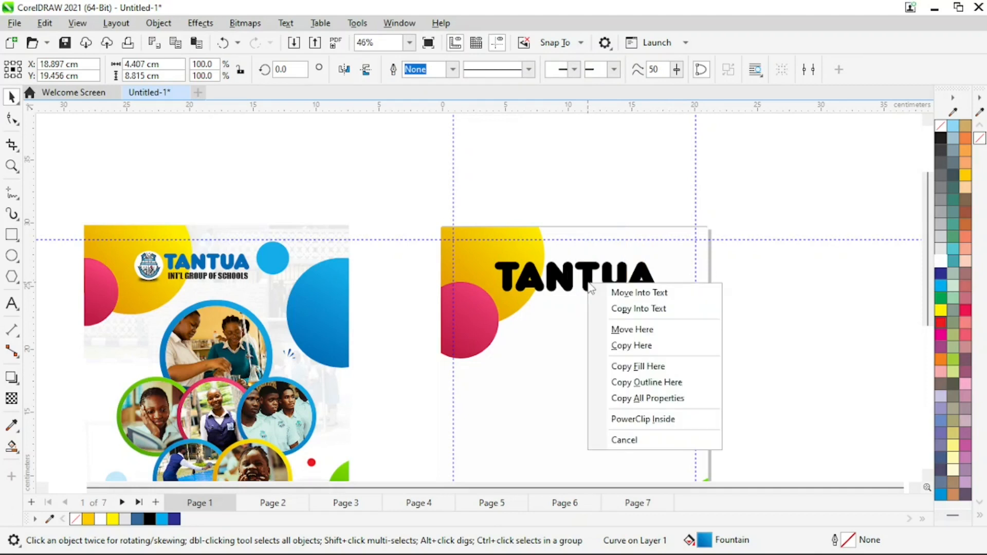
{"action": "left_click", "coordinate": [658, 367]}
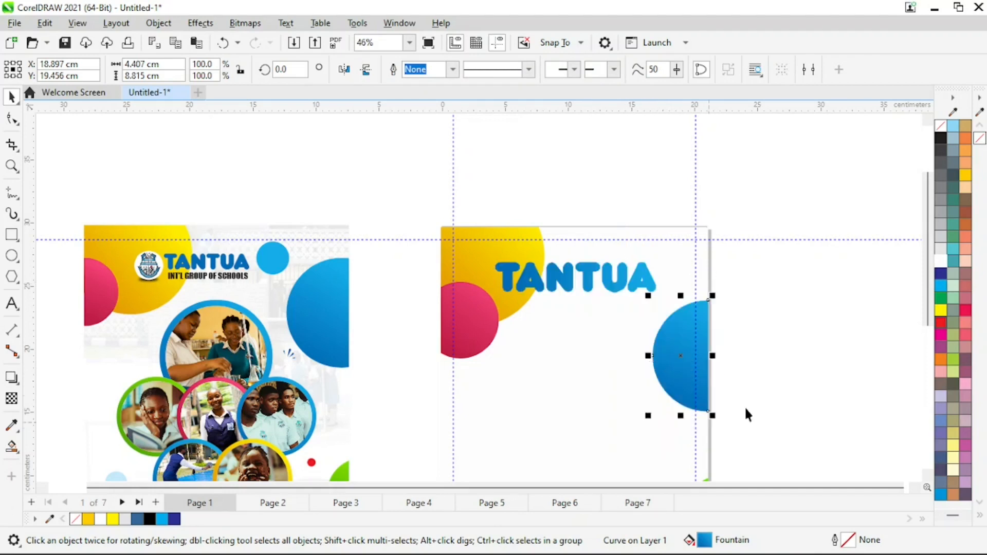
{"action": "left_click", "coordinate": [856, 301]}
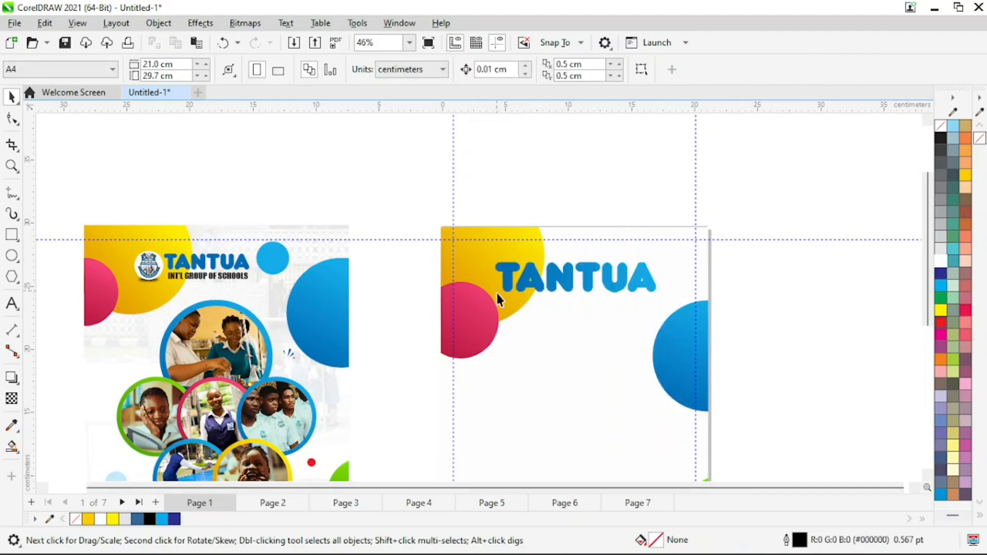
Sample the dark blue from the first T of TANTUA and add it to the document palette
{"action": "key", "text": "z"}
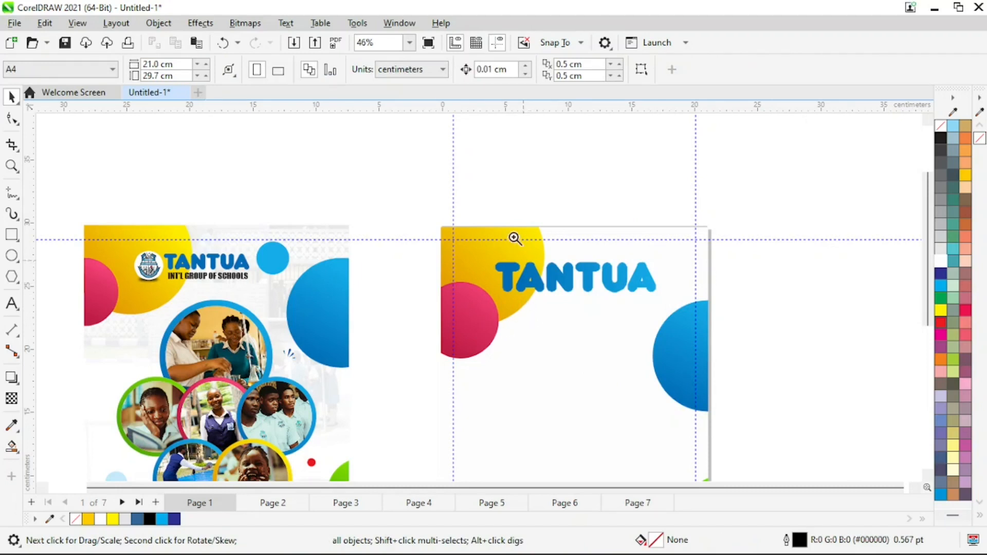
{"action": "left_click_drag", "start_coordinate": [397, 188], "coordinate": [664, 327]}
{"action": "key", "text": "space"}
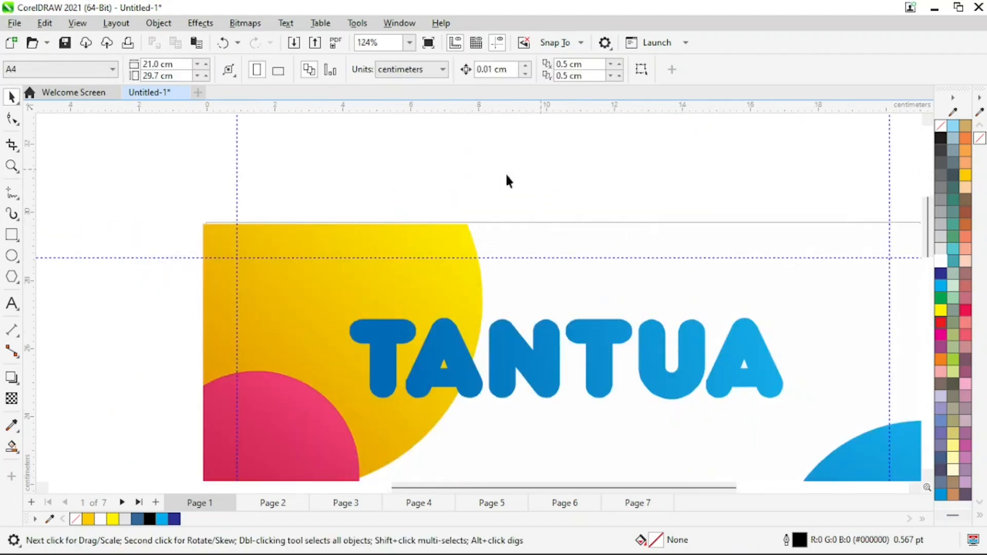
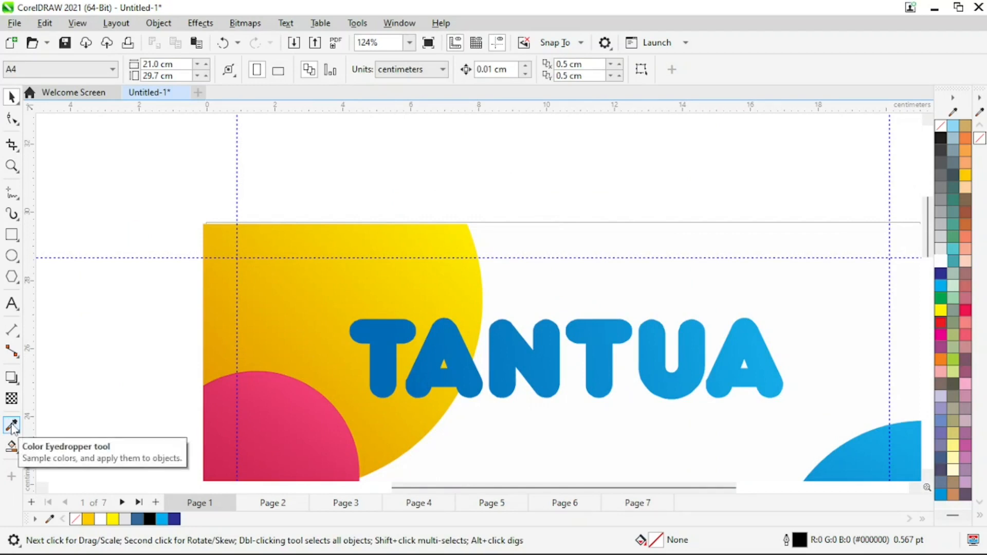
{"action": "left_click", "coordinate": [11, 426]}
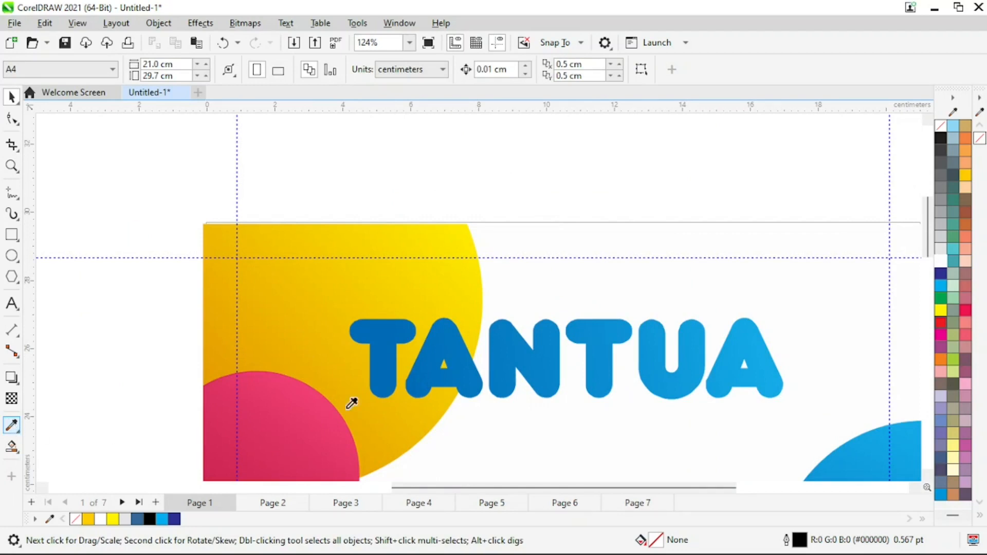
{"action": "left_click", "coordinate": [383, 329]}
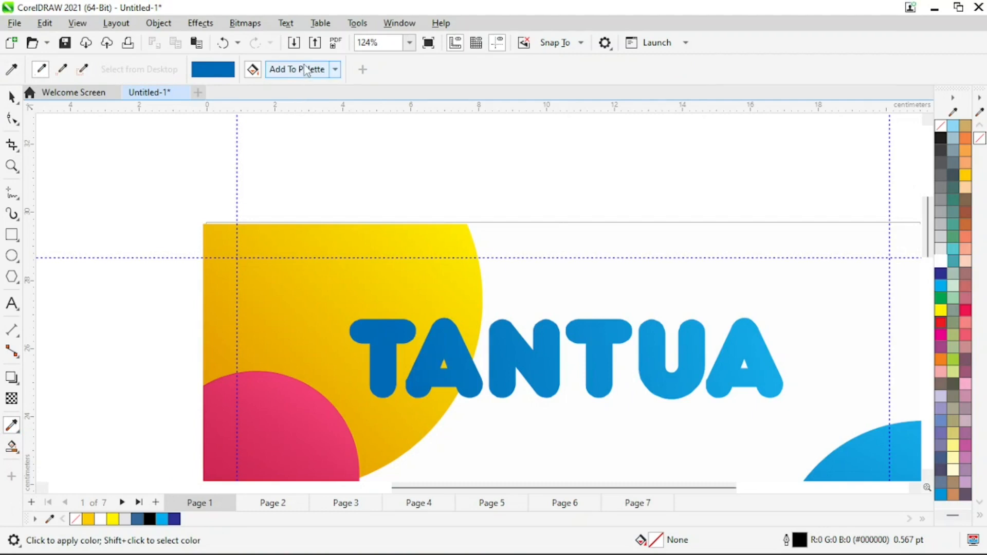
{"action": "left_click", "coordinate": [306, 73]}
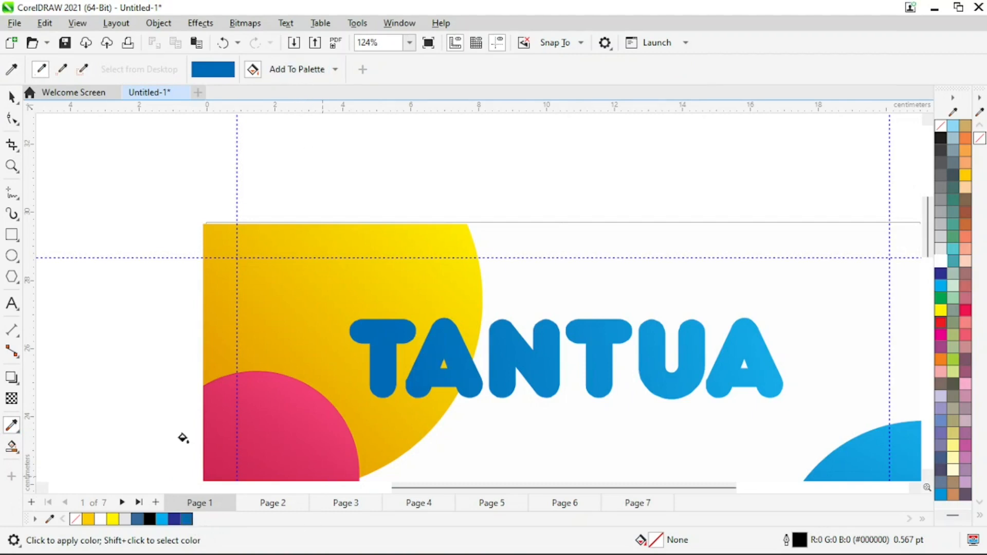
Fill the TANTUA text with the sampled solid dark blue (R:0 G:107 B:182)
{"action": "left_click", "coordinate": [11, 97]}
{"action": "left_click_drag", "start_coordinate": [309, 174], "coordinate": [725, 423]}
{"action": "left_click", "coordinate": [186, 519]}
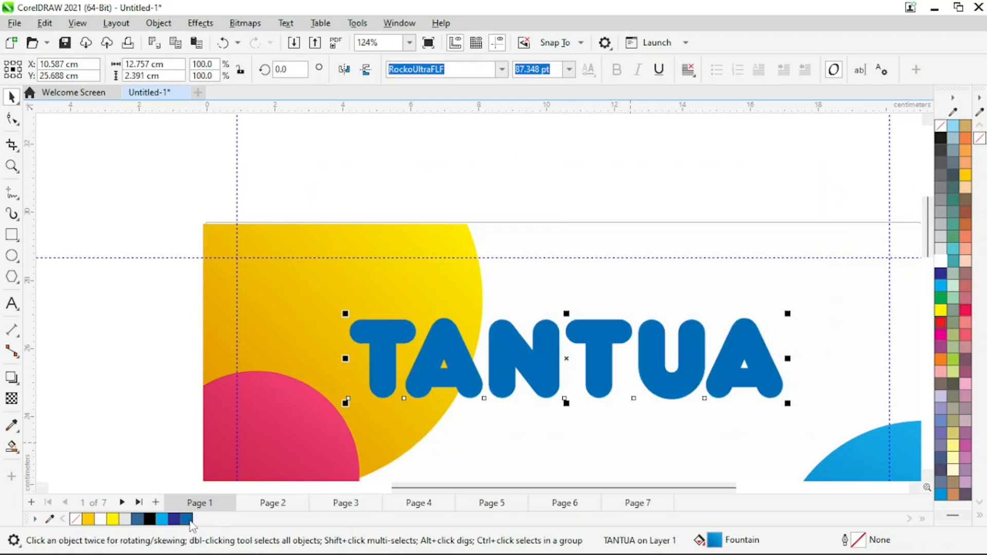
Scale the TANTUA text down to about 72.5 pt and shift it right to leave room for the school crest
{"action": "key", "text": "z"}
{"action": "right_click", "coordinate": [404, 406]}
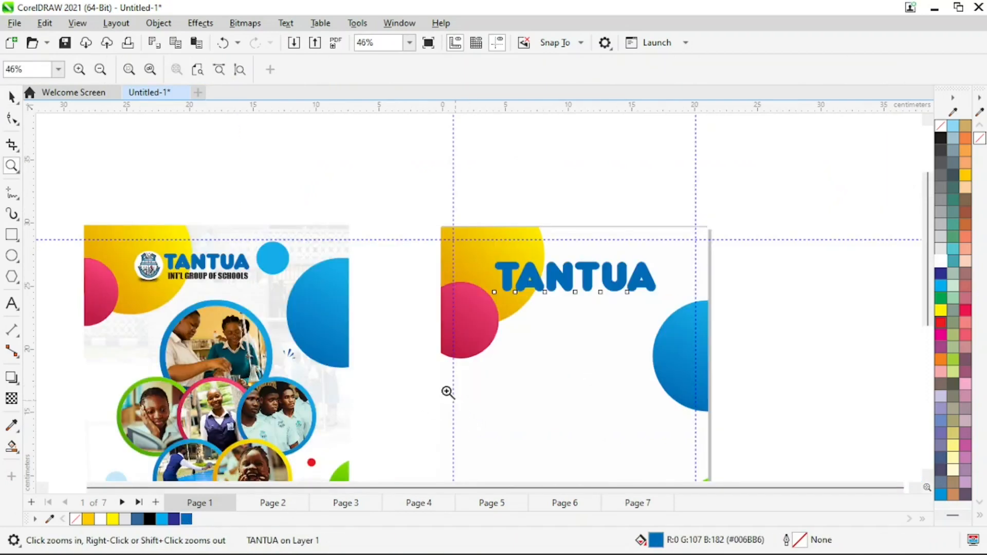
{"action": "key", "text": "space"}
{"action": "left_click", "coordinate": [619, 294]}
{"action": "left_click", "coordinate": [655, 285]}
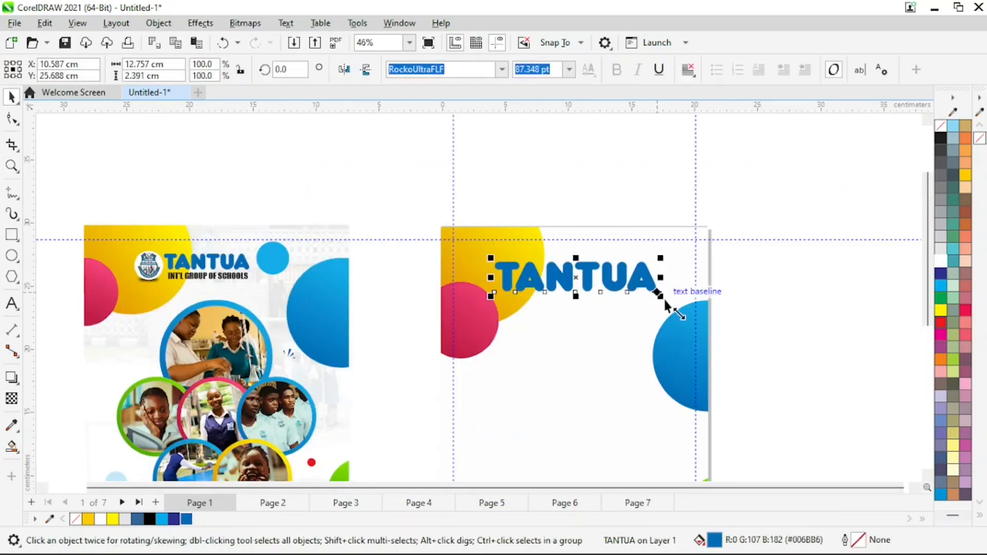
{"action": "left_click_drag", "start_coordinate": [665, 302], "coordinate": [638, 303]}
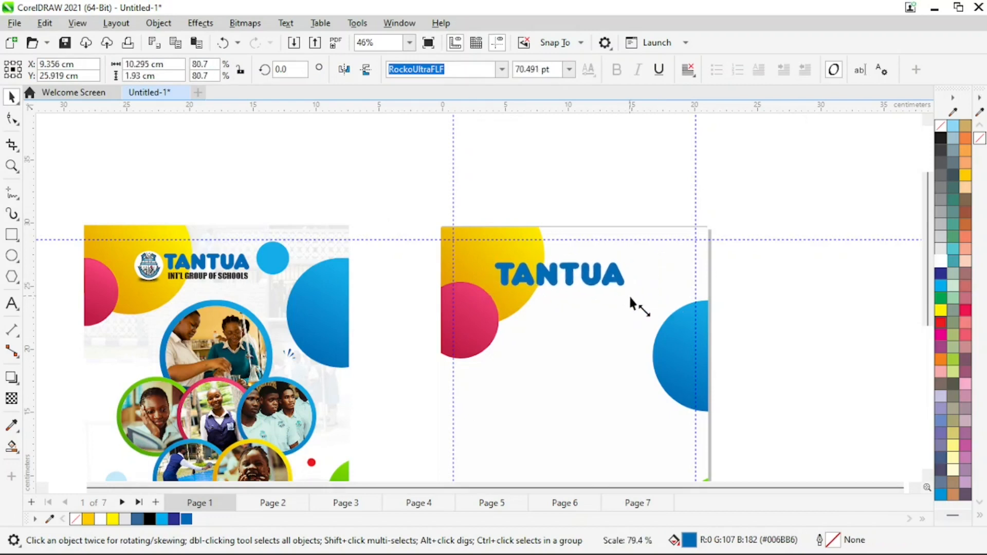
{"action": "left_click_drag", "start_coordinate": [570, 276], "coordinate": [591, 277]}
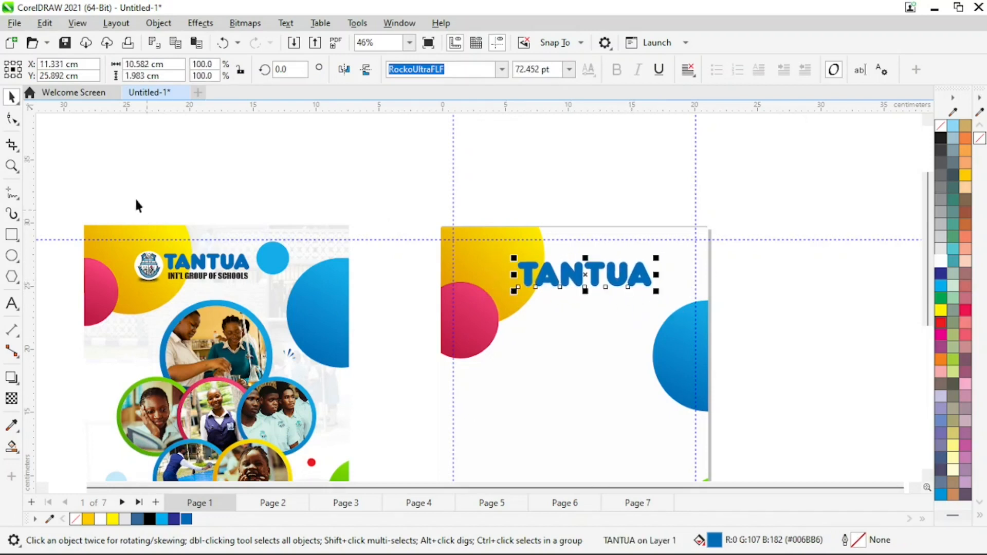
Place the school crest from the reference cover just left of the TANTUA title
{"action": "mouse_move", "coordinate": [90, 180]}
{"action": "left_mouse_down"}
{"action": "mouse_move", "coordinate": [187, 282]}
{"action": "mouse_move", "coordinate": [183, 301]}
{"action": "left_mouse_up"}
{"action": "left_click_drag", "start_coordinate": [152, 271], "coordinate": [501, 288]}
Select the TANTUA title beside the school crest
{"action": "key", "text": "z"}
{"action": "left_click_drag", "start_coordinate": [379, 190], "coordinate": [759, 352]}
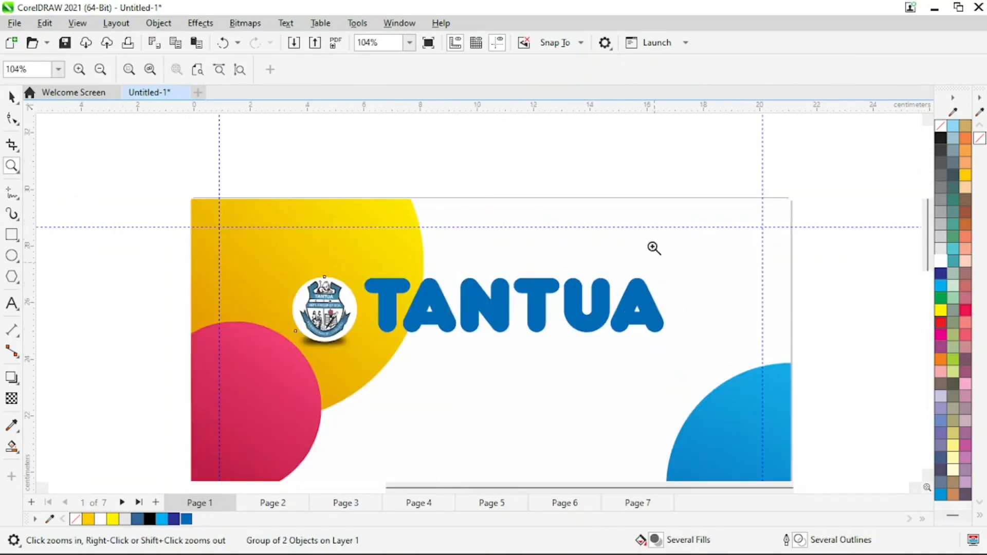
{"action": "key", "text": "space"}
{"action": "left_click_drag", "start_coordinate": [723, 148], "coordinate": [340, 385]}
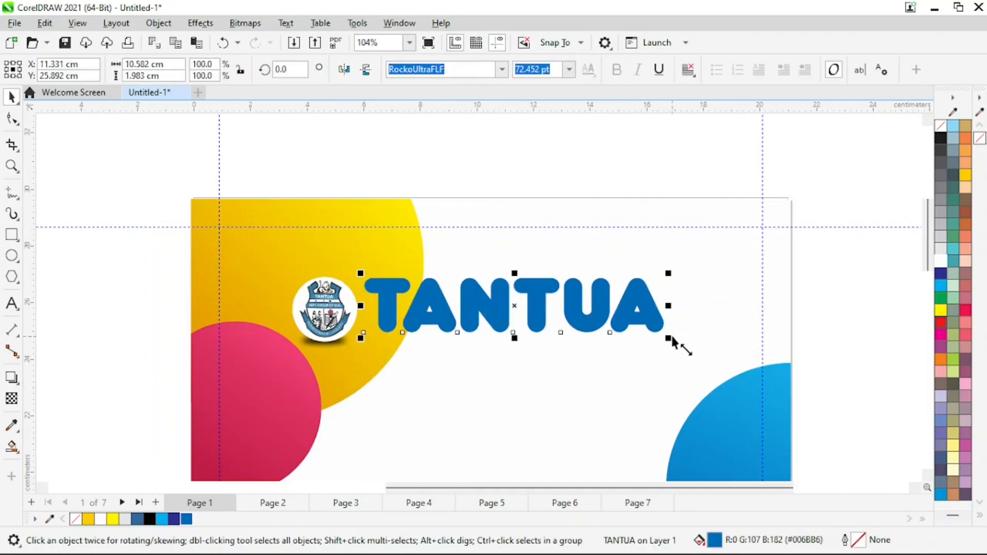
Scale the TANTUA heading down to about 9.63 cm wide and shift it slightly beside the crest logo
{"action": "left_click_drag", "start_coordinate": [669, 338], "coordinate": [642, 334]}
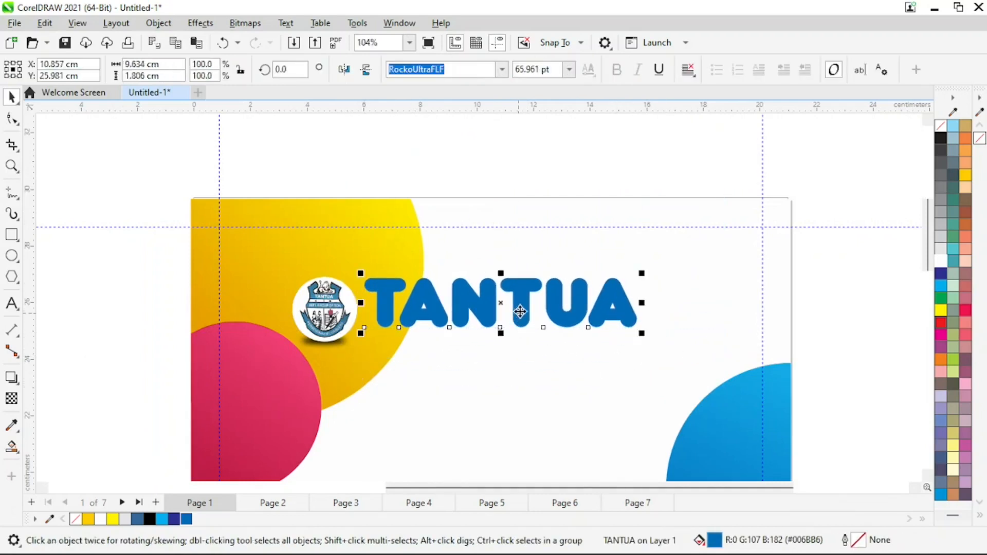
{"action": "left_click_drag", "start_coordinate": [521, 311], "coordinate": [523, 313]}
{"action": "key", "text": "F2"}
{"action": "right_click", "coordinate": [351, 371]}
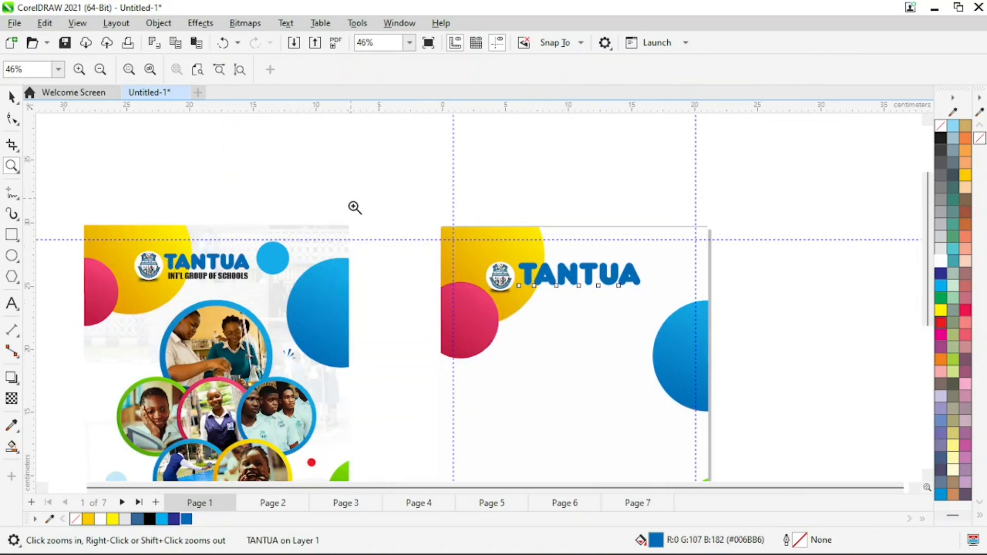
{"action": "left_click_drag", "start_coordinate": [355, 207], "coordinate": [805, 390]}
Add the artistic text "INT'L GROUP OF SCHOOLS" below the TANTUA heading
{"action": "left_click", "coordinate": [11, 303]}
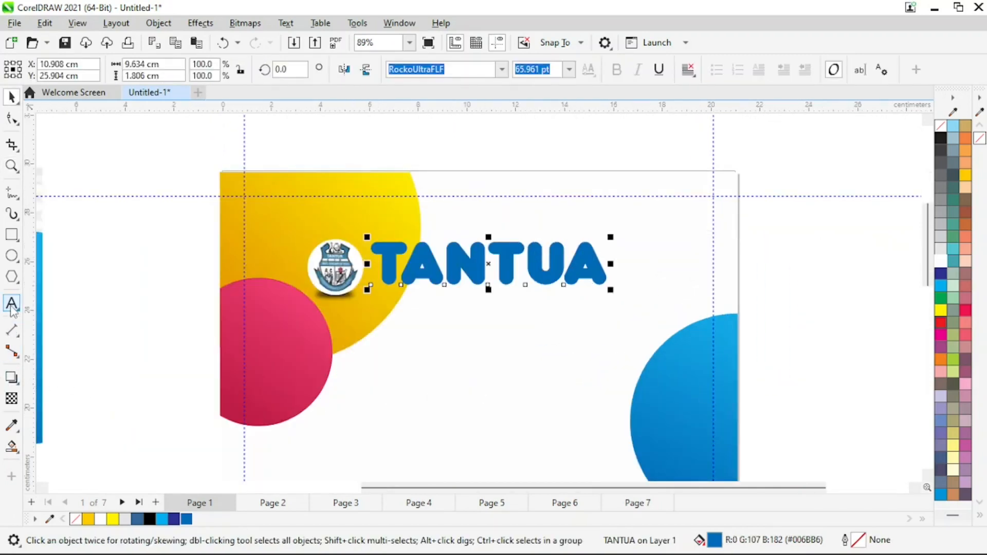
{"action": "left_click", "coordinate": [385, 369]}
{"action": "type", "text": "I"}
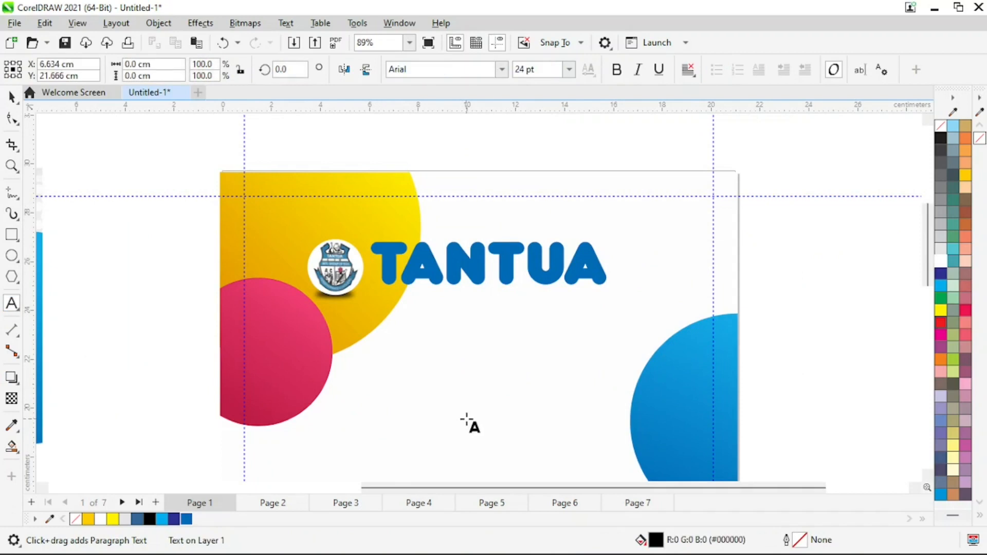
{"action": "type", "text": "NT"}
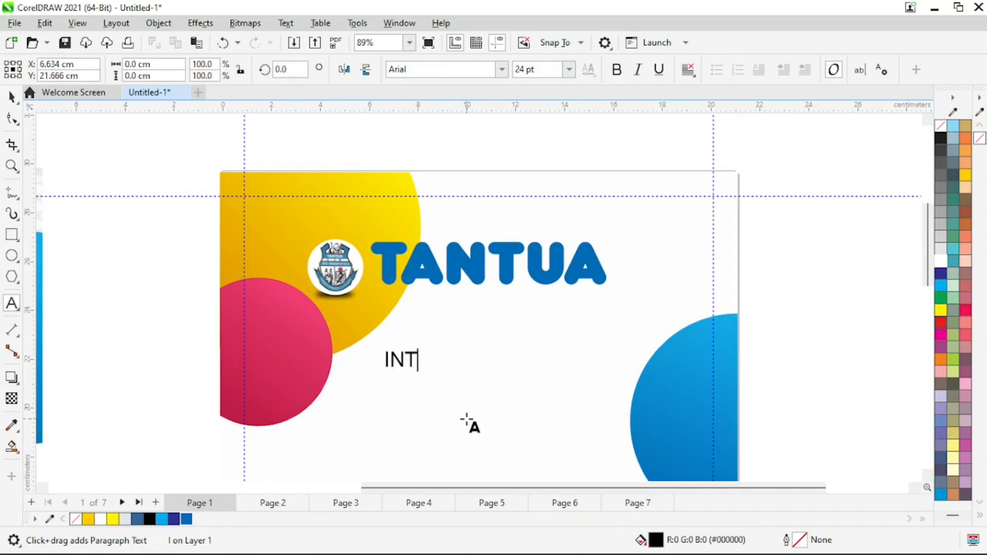
{"action": "type", "text": "'L "}
{"action": "type", "text": "GROUP"}
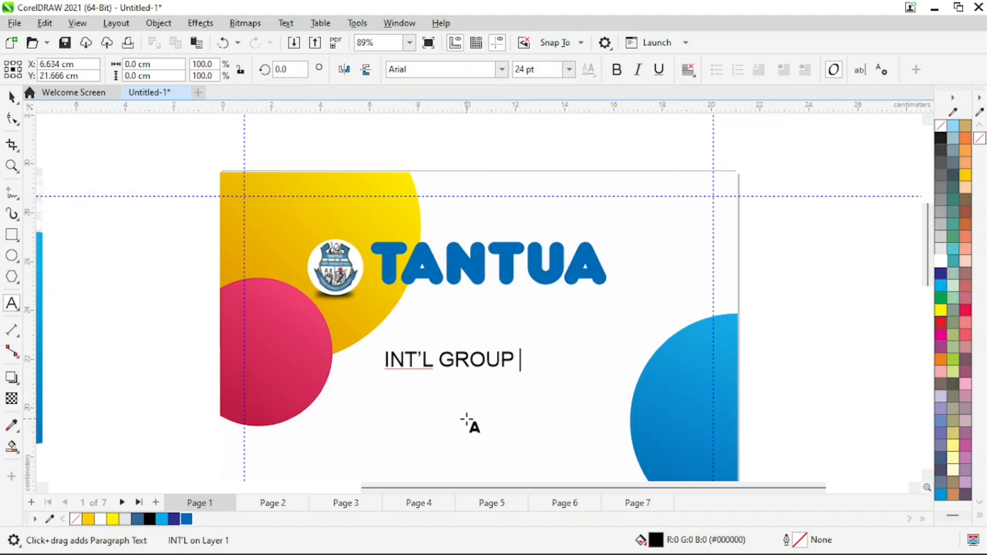
{"action": "type", "text": " OF SCHOOLS"}
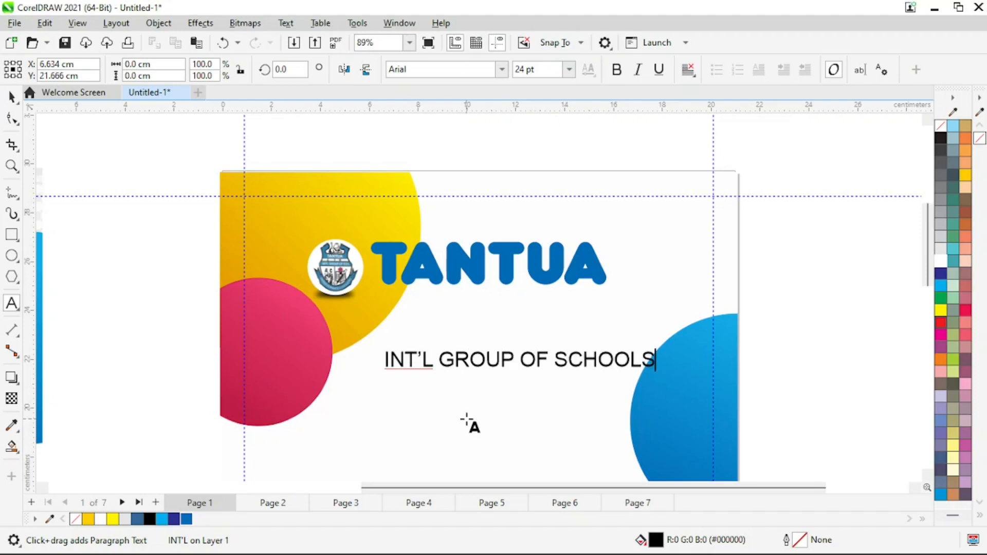
{"action": "key", "text": "ctrl+space"}
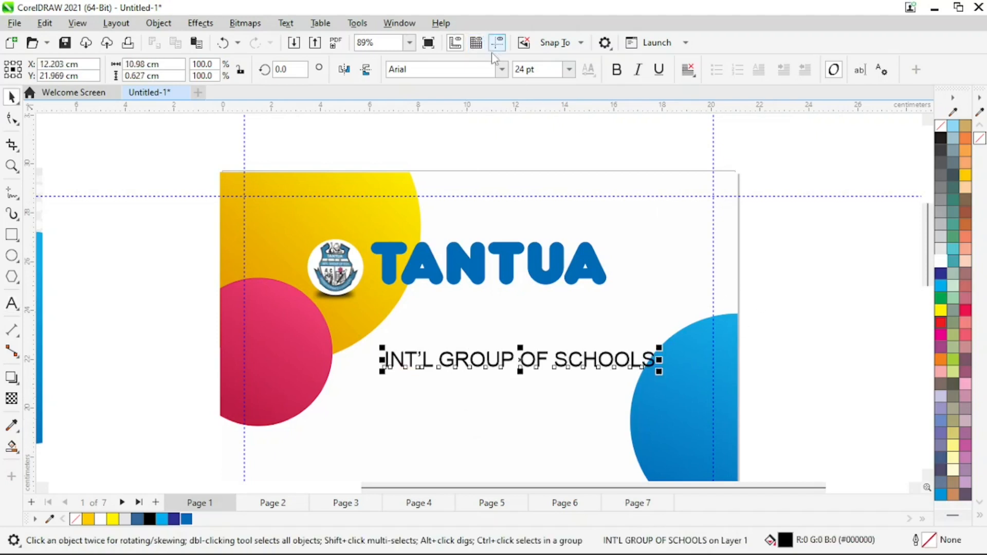
Change the font of the "INT'L GROUP OF SCHOOLS" text to Impact
{"action": "left_click", "coordinate": [502, 68]}
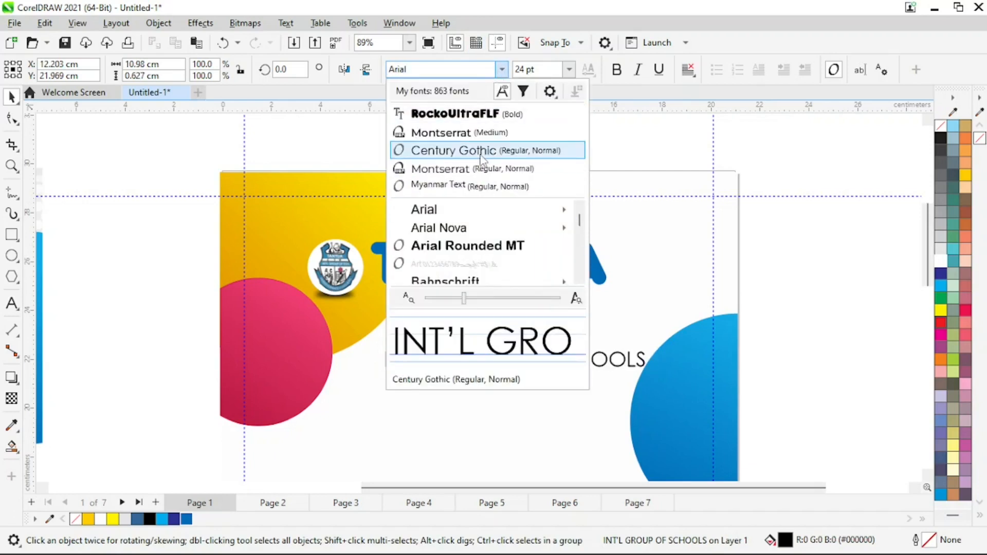
{"action": "key", "text": "i"}
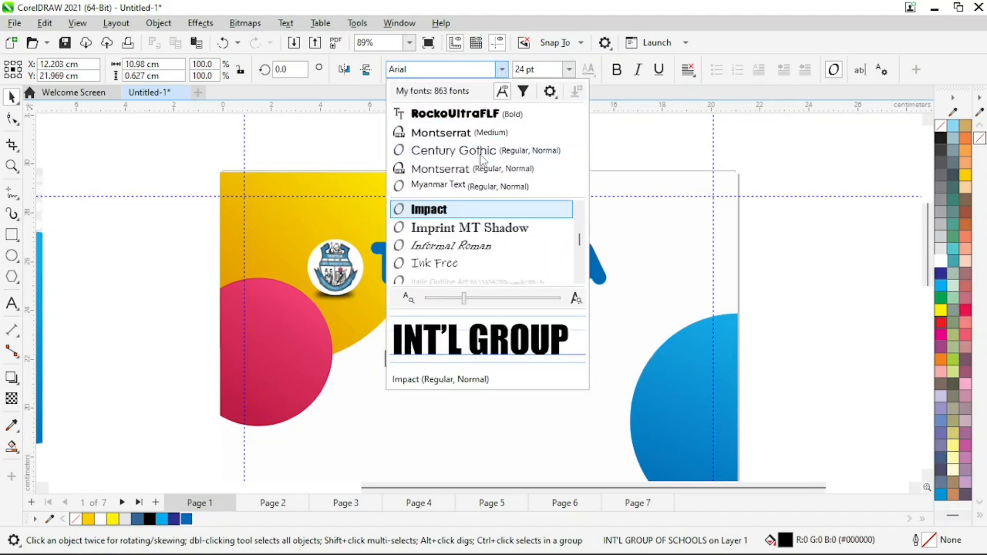
{"action": "left_click", "coordinate": [420, 214]}
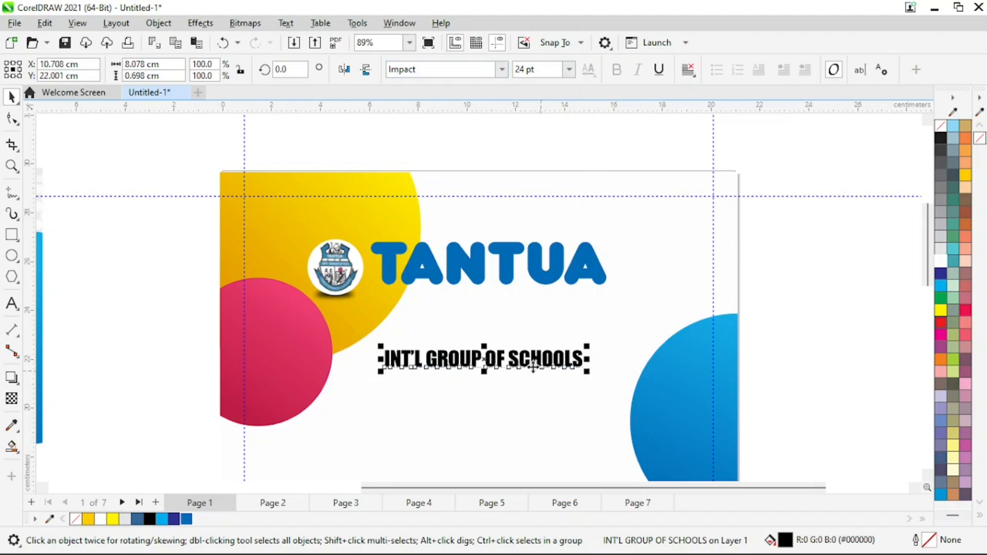
Fit the subtitle directly beneath TANTUA, flush with its right edge, and enlarge the crest logo to about 2.9 cm wide
{"action": "left_click_drag", "start_coordinate": [498, 360], "coordinate": [499, 307]}
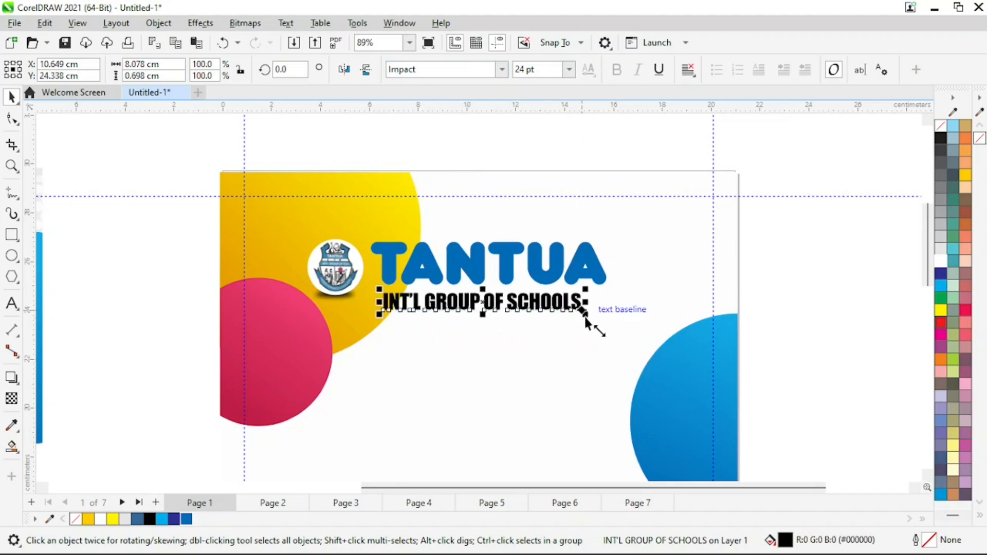
{"action": "left_click_drag", "start_coordinate": [586, 319], "coordinate": [609, 327]}
{"action": "mouse_move", "coordinate": [181, 217]}
{"action": "left_mouse_down"}
{"action": "mouse_move", "coordinate": [358, 286]}
{"action": "mouse_move", "coordinate": [346, 321]}
{"action": "mouse_move", "coordinate": [304, 306]}
{"action": "mouse_move", "coordinate": [289, 332]}
{"action": "left_mouse_up"}
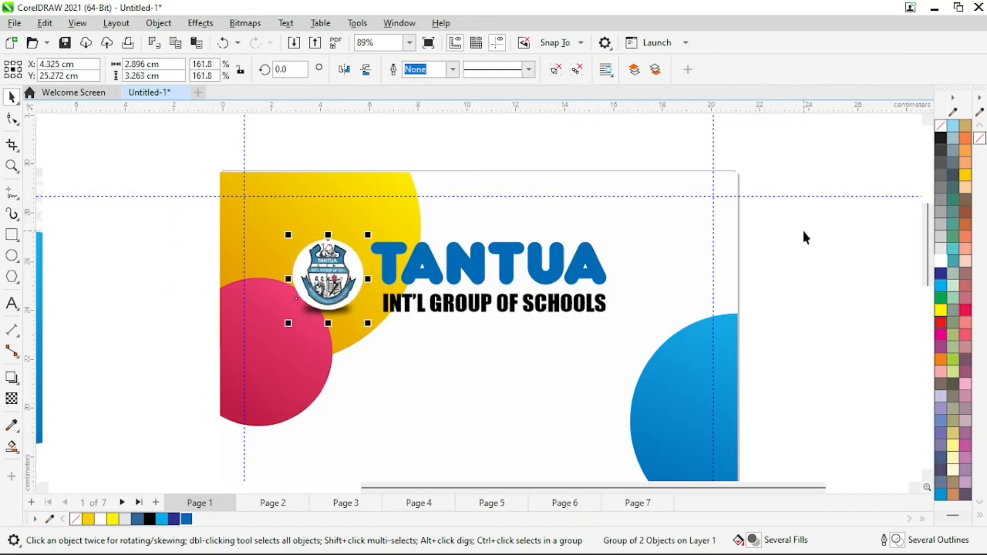
Select both text lines and reposition them together beside the crest logo, centred at about X 10.76 cm, Y 25.64 cm
{"action": "left_click_drag", "start_coordinate": [806, 237], "coordinate": [357, 346]}
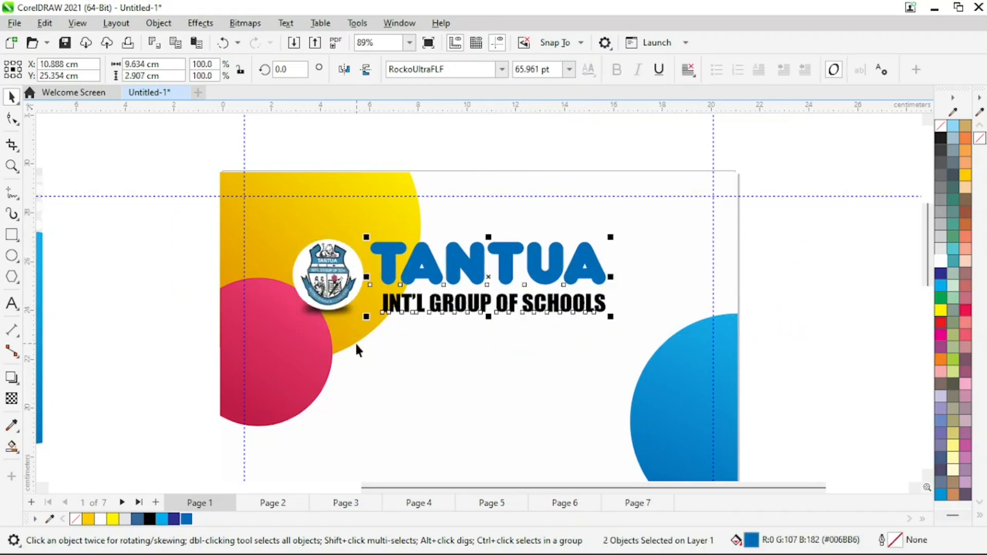
{"action": "key", "text": "Left"}
{"action": "key", "text": "Up"}
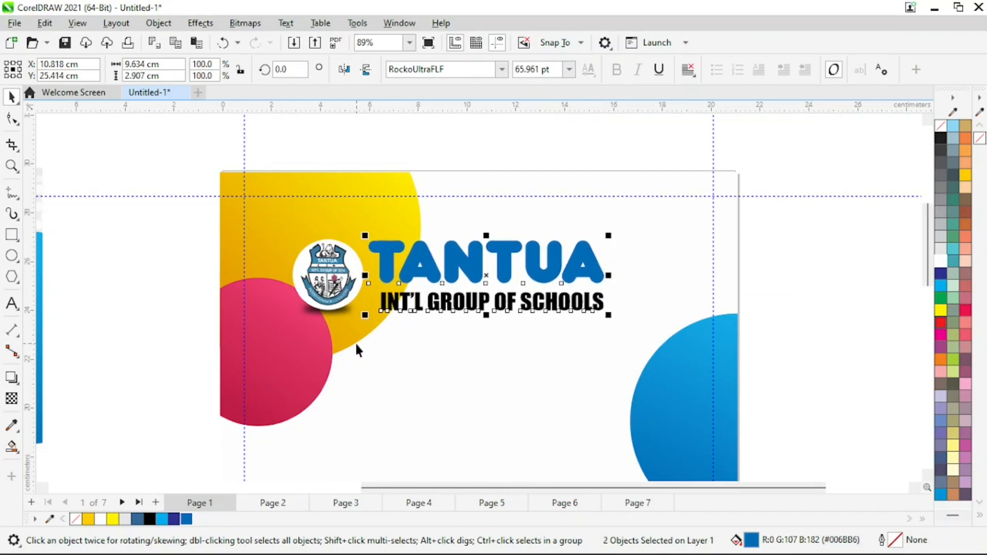
{"action": "key", "text": "z"}
{"action": "left_click_drag", "start_coordinate": [149, 164], "coordinate": [740, 421]}
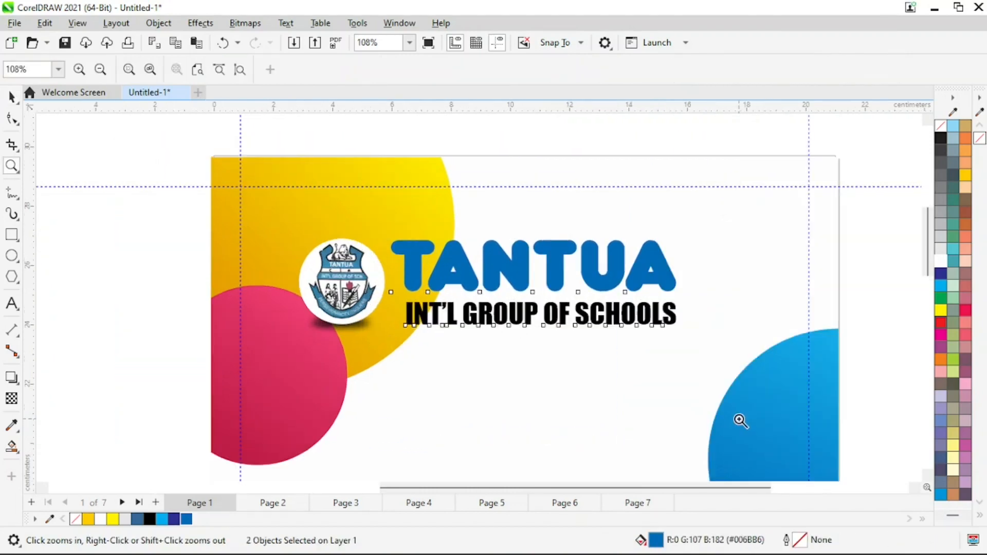
{"action": "key", "text": "space"}
{"action": "left_click_drag", "start_coordinate": [535, 285], "coordinate": [526, 278]}
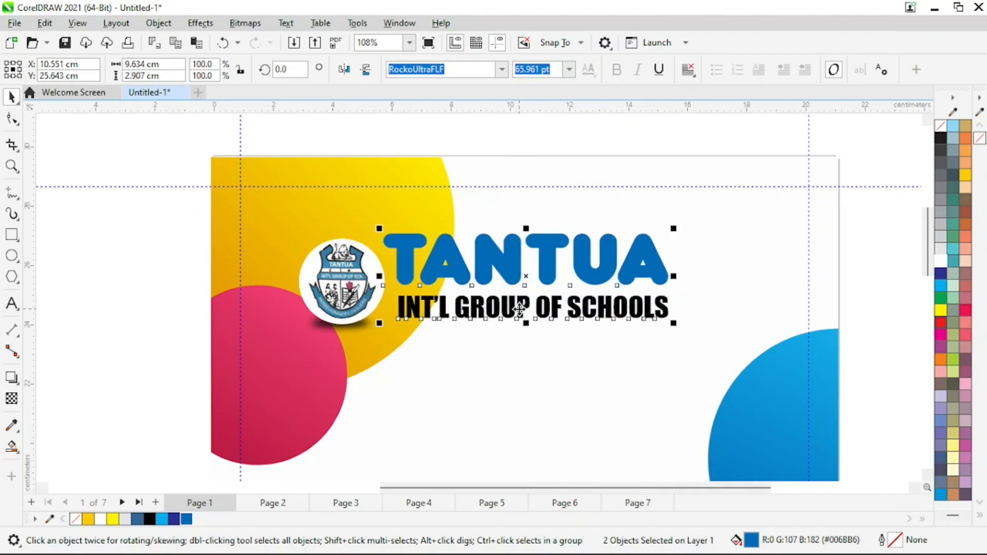
{"action": "key", "text": "z"}
{"action": "left_click_drag", "start_coordinate": [122, 167], "coordinate": [734, 396]}
{"action": "key", "text": "space"}
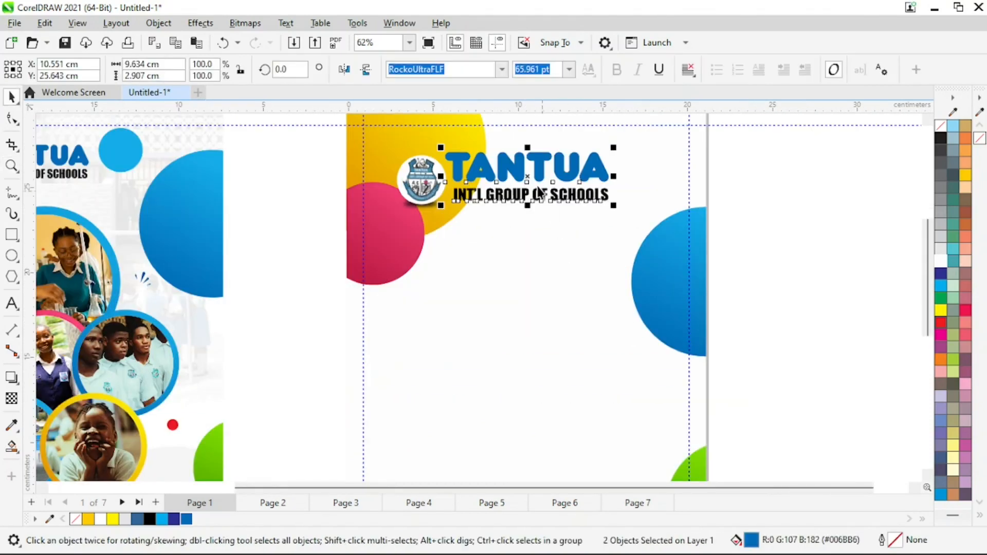
{"action": "left_click_drag", "start_coordinate": [530, 179], "coordinate": [533, 180]}
Scale the two text lines down to about 8.84 cm wide and raise them slightly to line up with the crest
{"action": "key", "text": "z"}
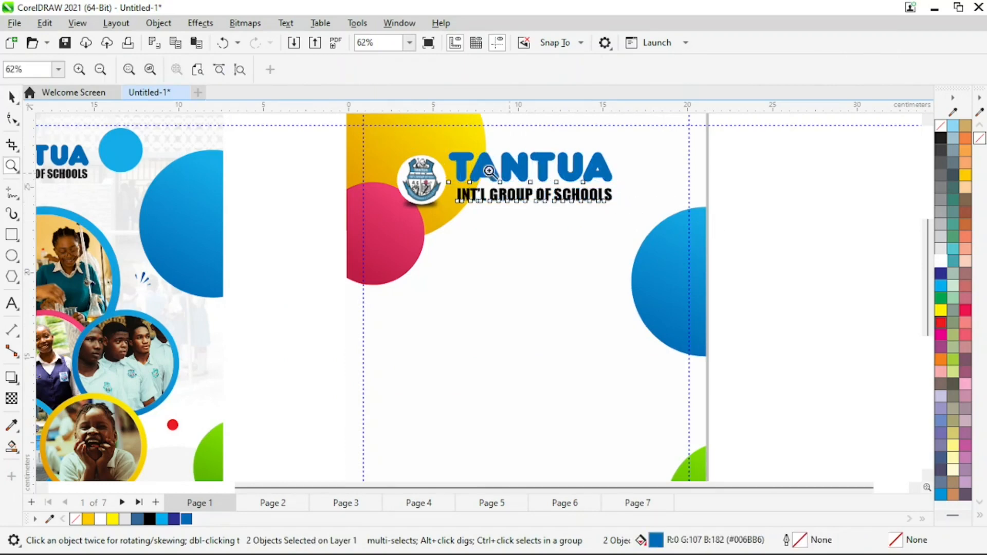
{"action": "left_click_drag", "start_coordinate": [294, 122], "coordinate": [713, 279]}
{"action": "key", "text": "space"}
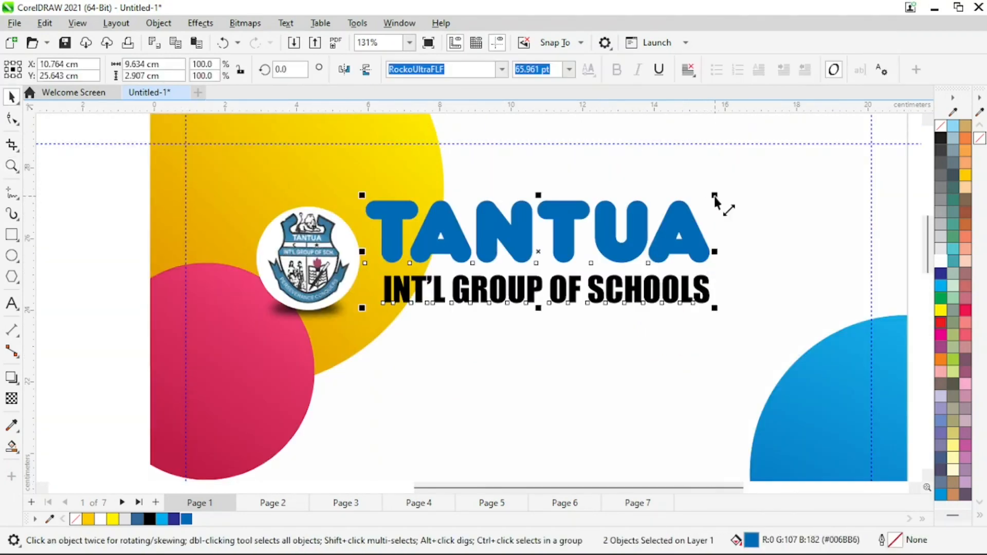
{"action": "left_click_drag", "start_coordinate": [714, 195], "coordinate": [687, 204]}
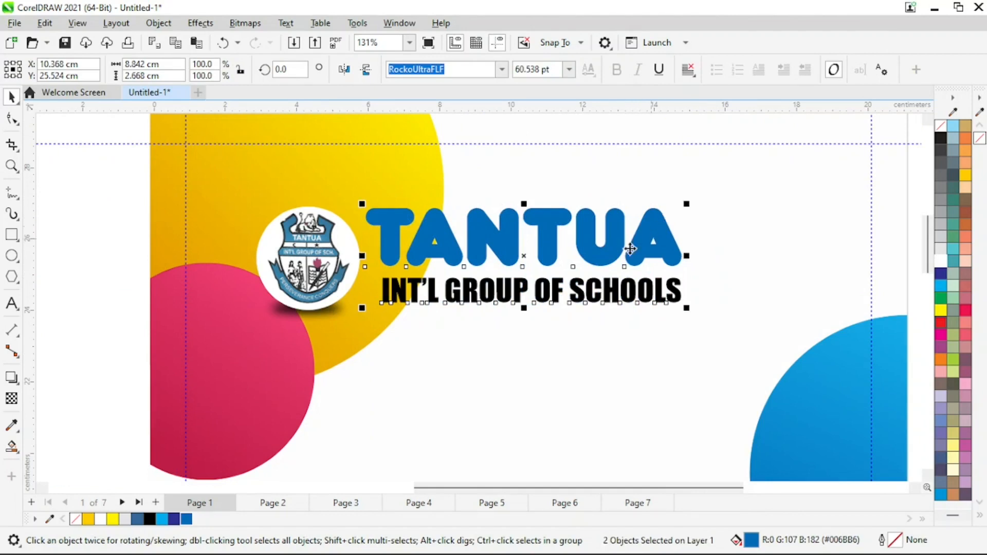
{"action": "left_click_drag", "start_coordinate": [603, 259], "coordinate": [601, 256]}
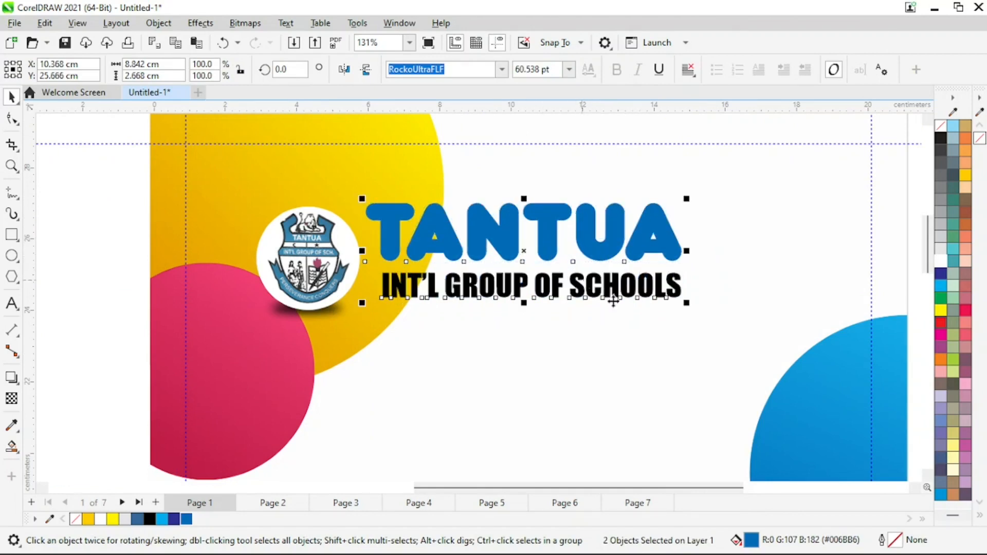
Select the crest and both text lines, scale them down together and move them up over the yellow circle
{"action": "left_click_drag", "start_coordinate": [73, 159], "coordinate": [744, 364]}
{"action": "left_click_drag", "start_coordinate": [688, 329], "coordinate": [632, 315]}
{"action": "left_click_drag", "start_coordinate": [485, 243], "coordinate": [480, 221]}
{"action": "left_click_drag", "start_coordinate": [630, 294], "coordinate": [596, 286]}
Compare the header with the finished flyer and inspect the small light-blue circle beside its school name
{"action": "key", "text": "z"}
{"action": "right_click", "coordinate": [535, 284]}
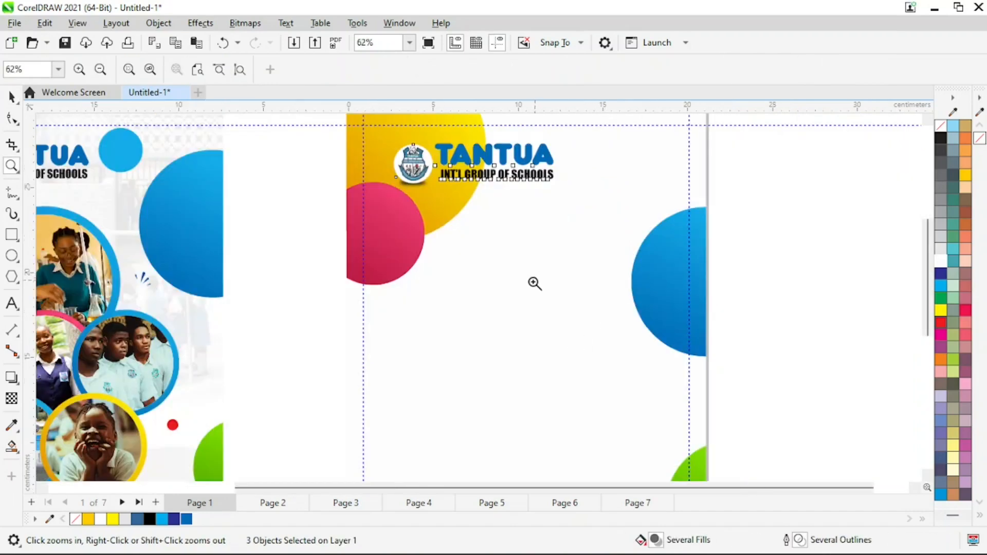
{"action": "left_click", "coordinate": [412, 261]}
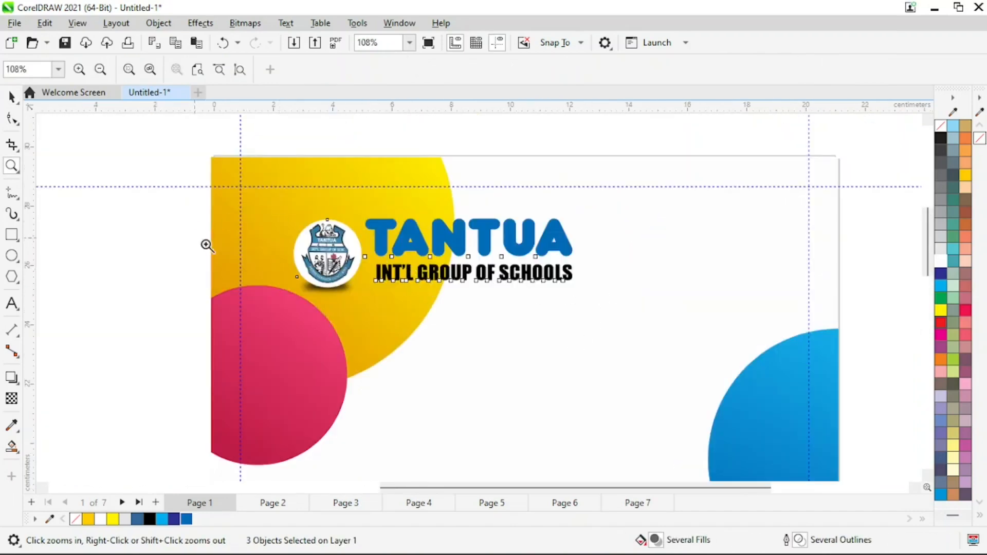
{"action": "scroll", "coordinate": [264, 245], "scroll_direction": "down", "scroll_amount": 1}
{"action": "right_click", "coordinate": [370, 286]}
{"action": "left_click_drag", "start_coordinate": [206, 198], "coordinate": [714, 392]}
{"action": "key", "text": "space"}
{"action": "left_click", "coordinate": [269, 275]}
{"action": "left_click", "coordinate": [173, 249]}
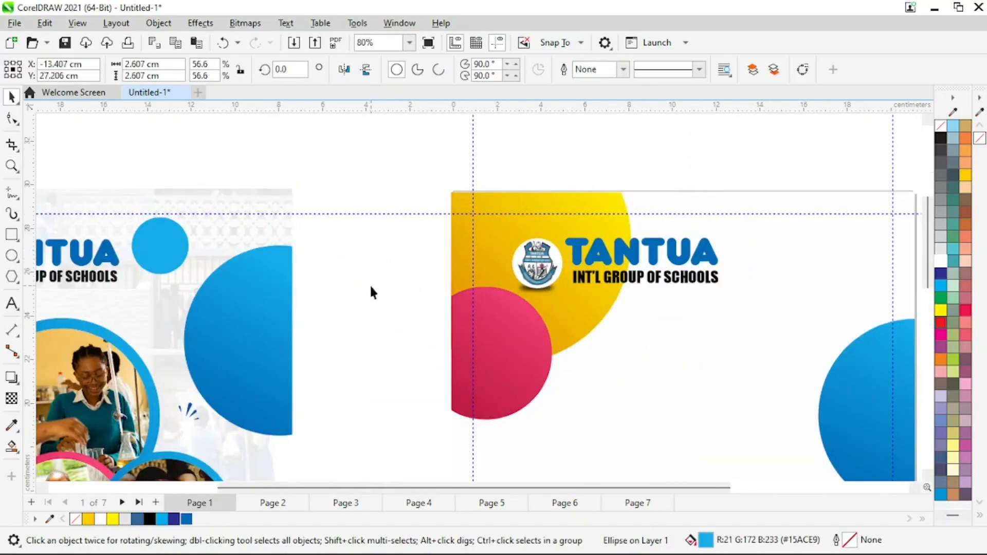
{"action": "left_click", "coordinate": [369, 284]}
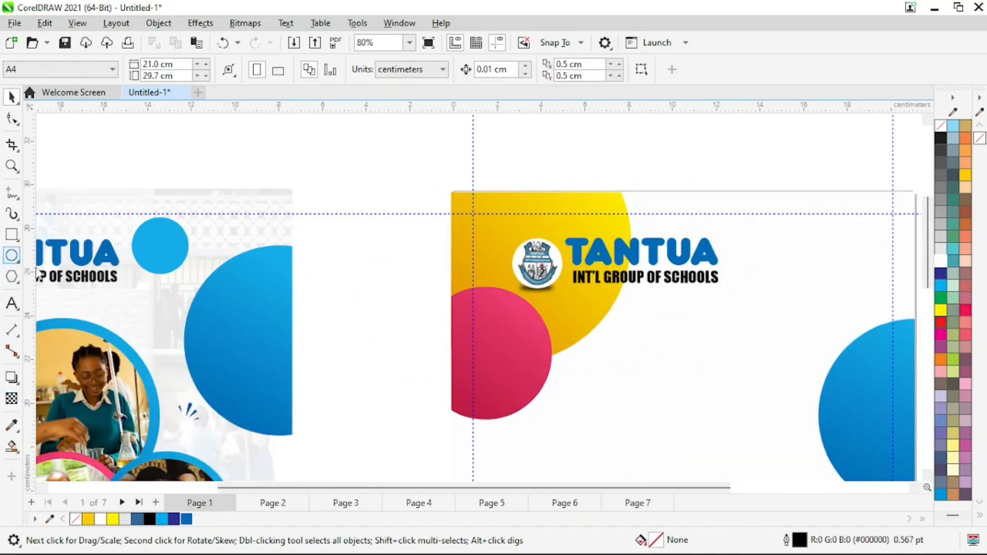
Draw a circle about 2.35 cm across above the large blue circle, filled with cyan and without an outline
{"action": "left_click", "coordinate": [11, 255]}
{"action": "left_click_drag", "start_coordinate": [795, 247], "coordinate": [840, 298]}
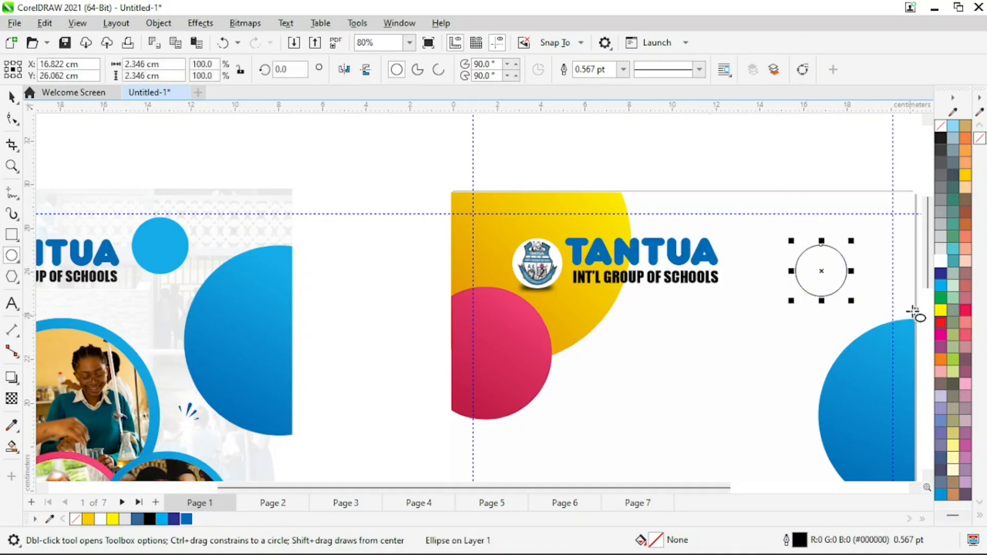
{"action": "key", "text": "space"}
{"action": "left_click", "coordinate": [943, 287]}
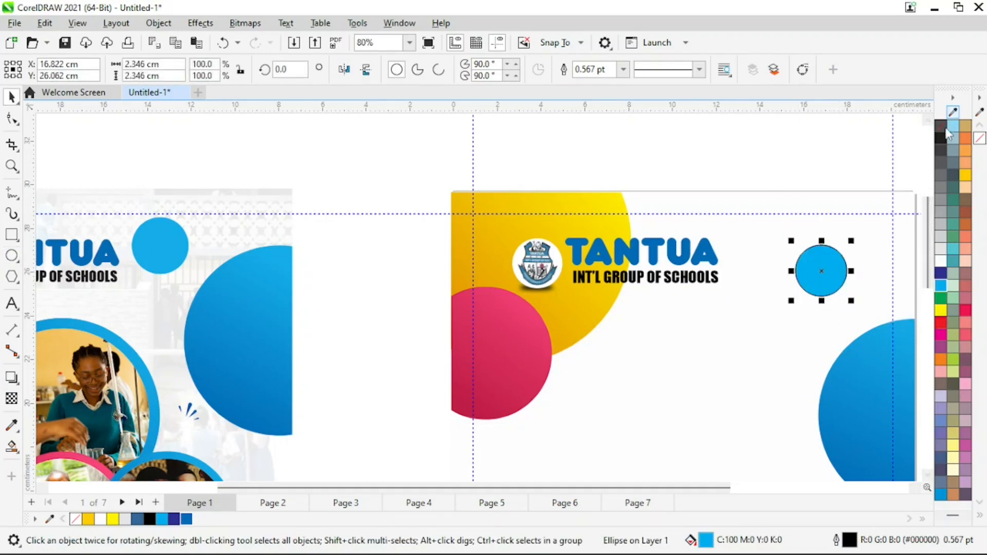
{"action": "right_click", "coordinate": [946, 130]}
{"action": "left_click", "coordinate": [884, 137]}
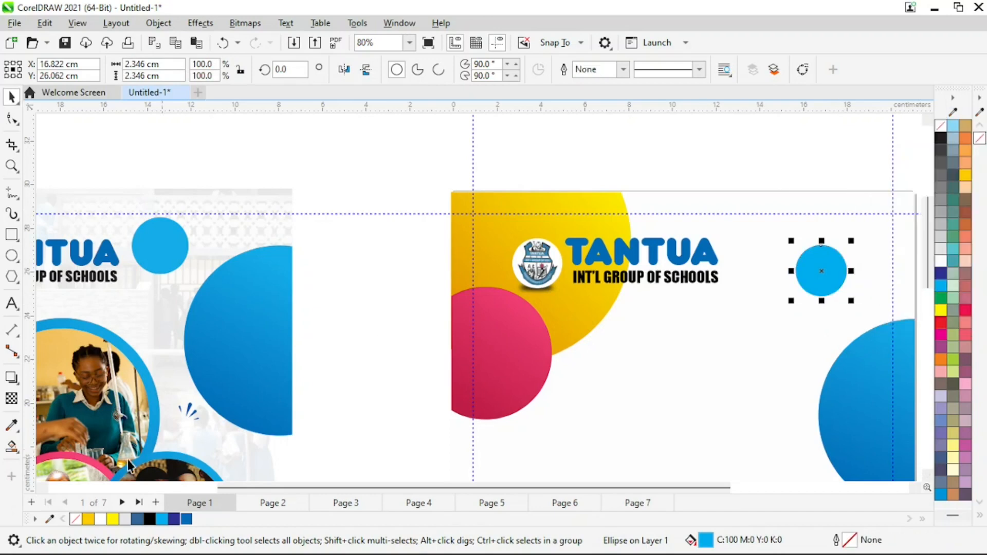
Apply a uniform transparency of 30 to the small cyan circle
{"action": "left_click", "coordinate": [12, 399]}
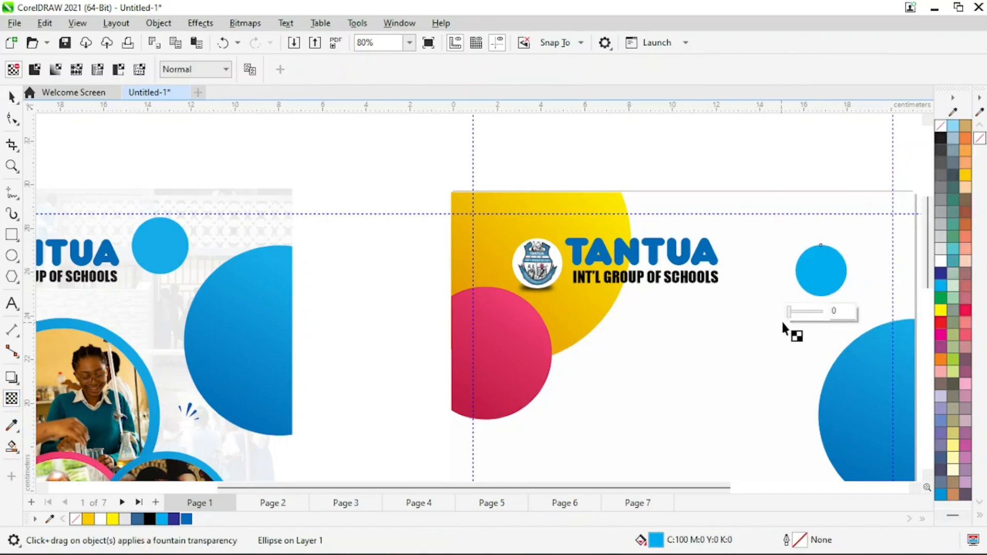
{"action": "left_click", "coordinate": [794, 312]}
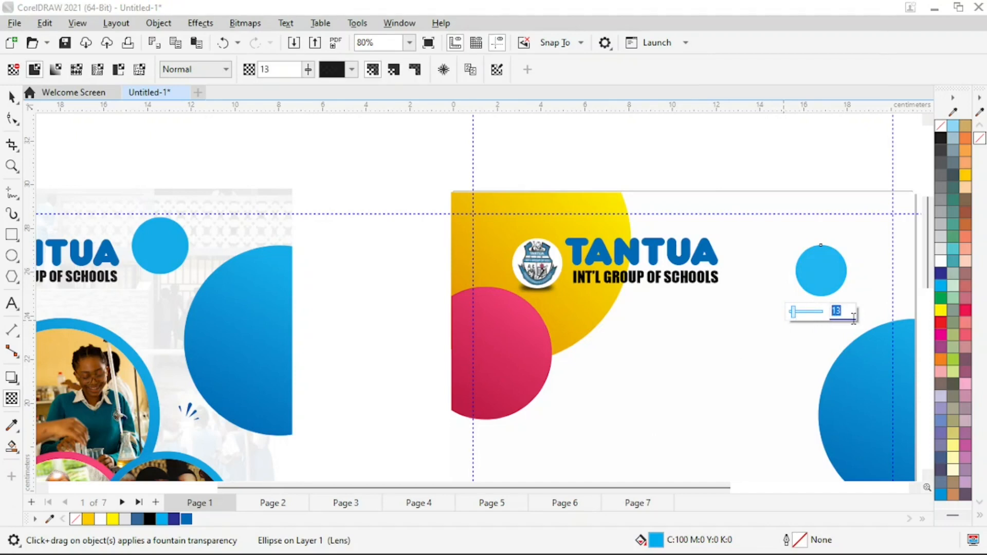
{"action": "type", "text": "30"}
{"action": "key", "text": "Return"}
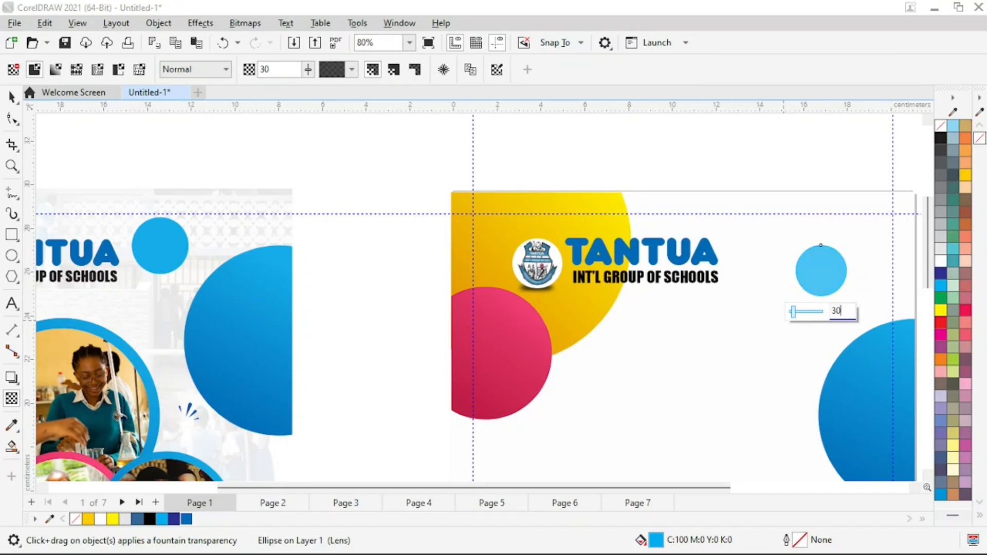
{"action": "left_click", "coordinate": [11, 96]}
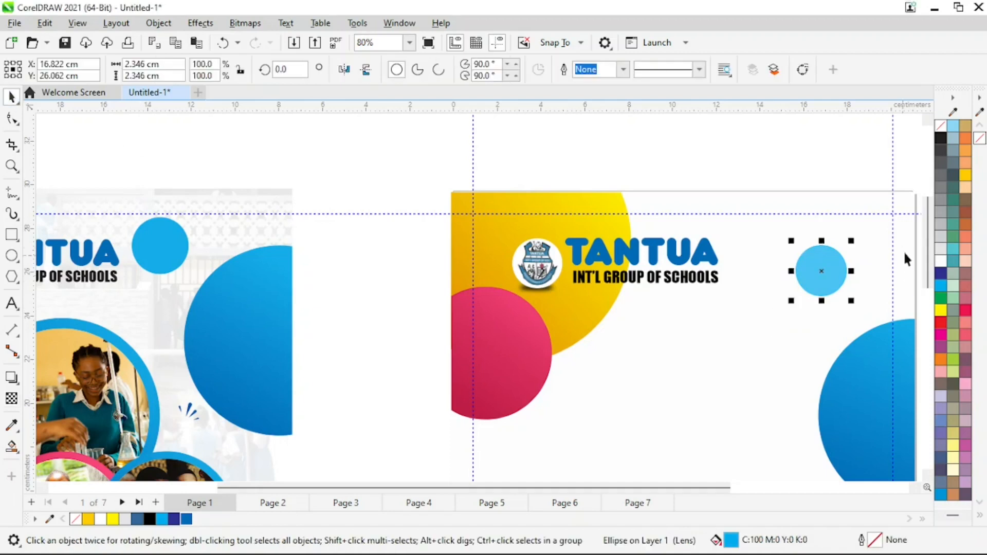
Shrink the small cyan circle to about 2.02 cm across and shift it slightly down and left
{"action": "left_click_drag", "start_coordinate": [855, 246], "coordinate": [843, 240]}
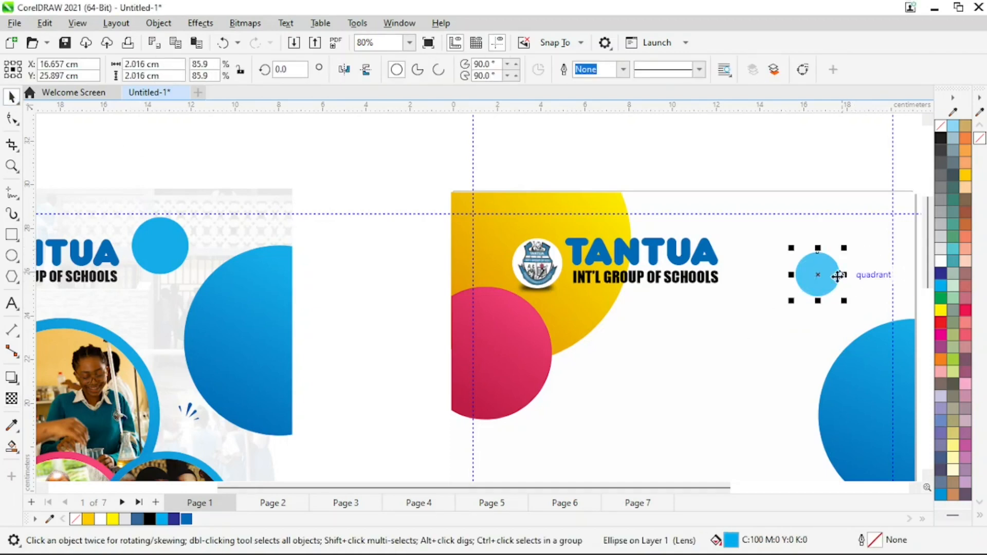
{"action": "left_click_drag", "start_coordinate": [821, 274], "coordinate": [816, 278]}
{"action": "key", "text": "z"}
{"action": "right_click", "coordinate": [694, 275]}
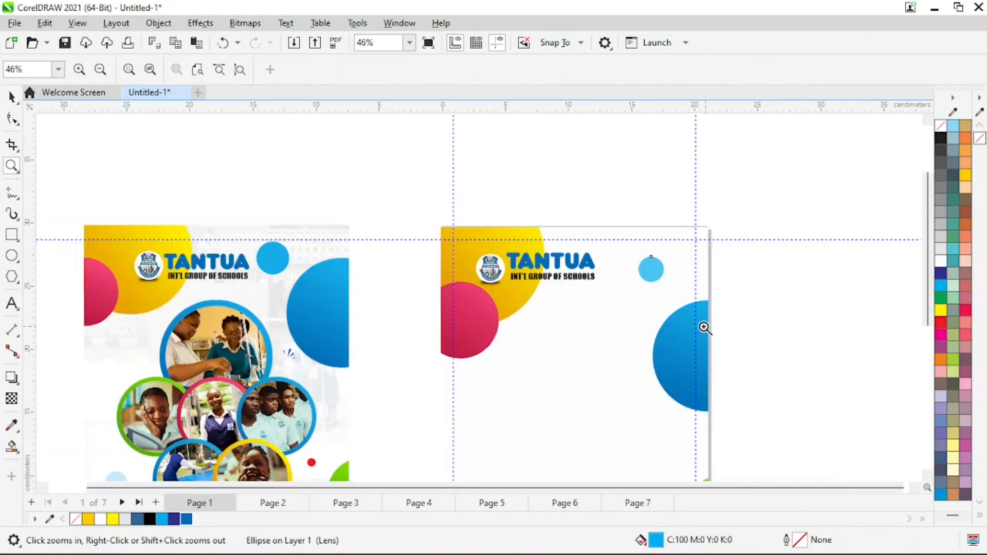
Compare the page with the finished flyer and inspect the flyer's cluster of circular photo frames
{"action": "right_click", "coordinate": [705, 329]}
{"action": "key", "text": "space"}
{"action": "left_click", "coordinate": [619, 297]}
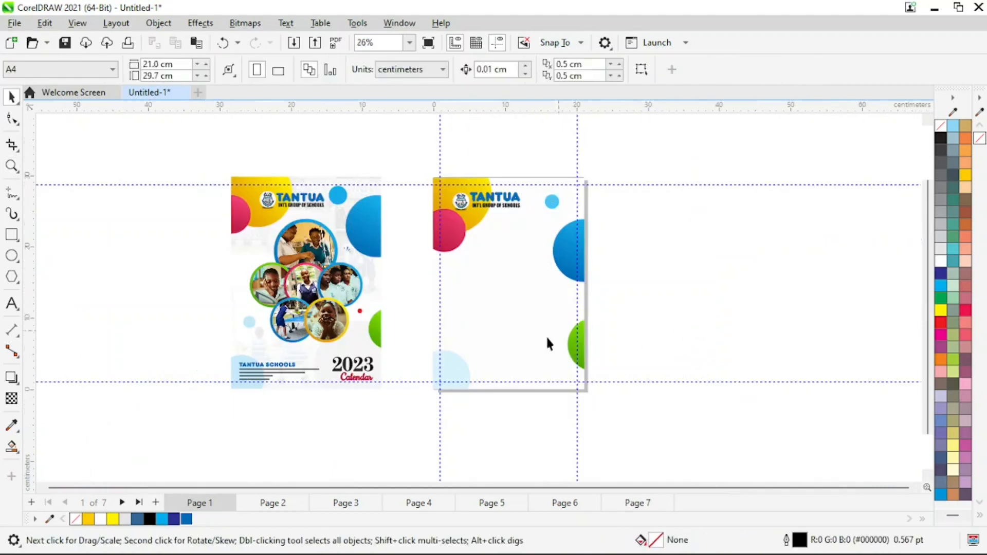
{"action": "key", "text": "z"}
{"action": "left_click_drag", "start_coordinate": [180, 131], "coordinate": [652, 436]}
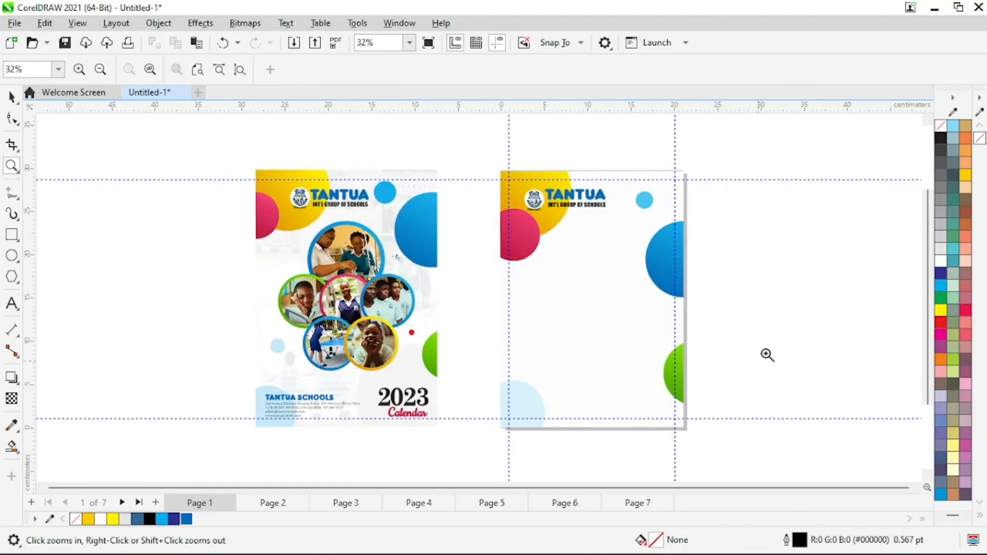
{"action": "key", "text": "space"}
{"action": "key", "text": "z"}
{"action": "left_click", "coordinate": [368, 291]}
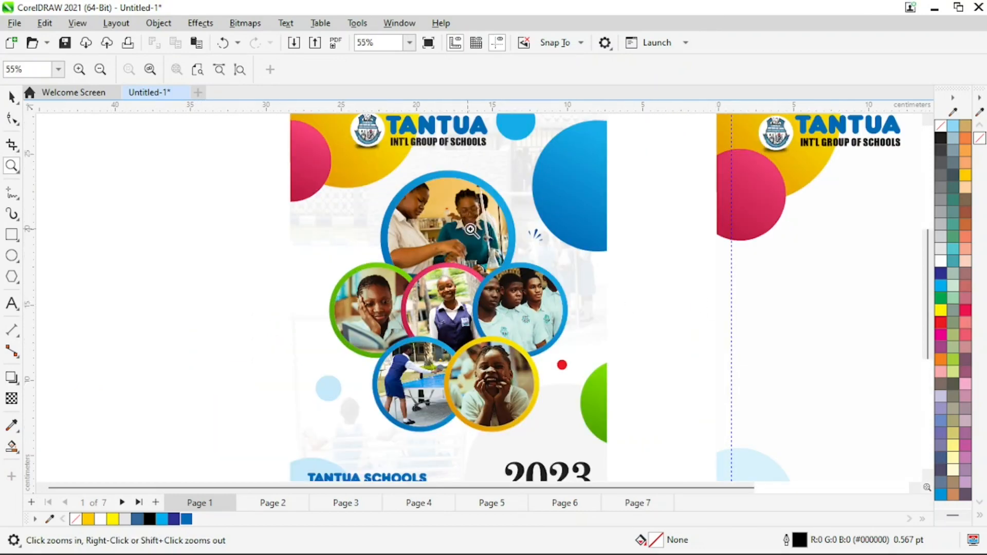
{"action": "right_click", "coordinate": [491, 326]}
{"action": "key", "text": "space"}
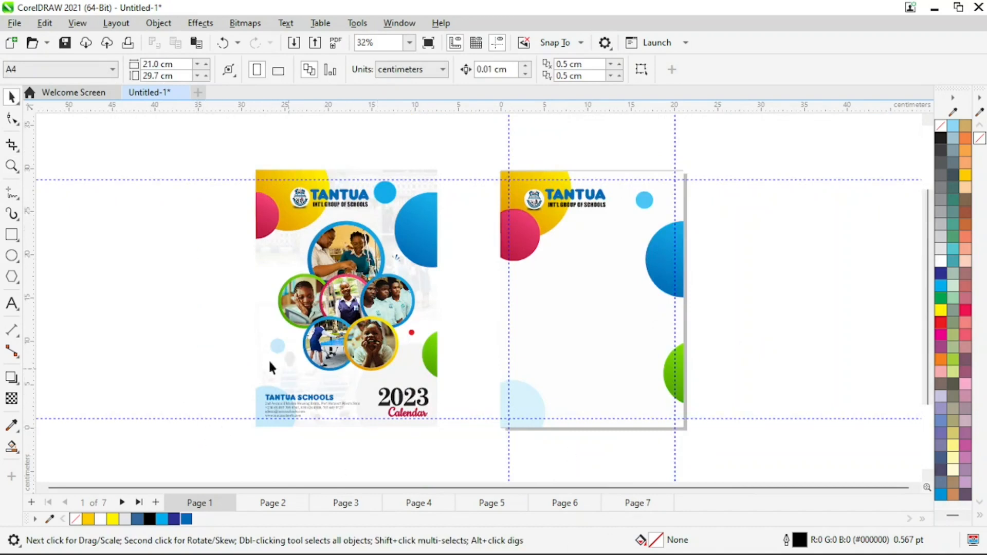
Duplicate the finished flyer's faded background photo PowerClip onto the blank area beside the page
{"action": "left_click", "coordinate": [278, 277]}
{"action": "key", "text": "space"}
{"action": "right_click", "coordinate": [299, 324]}
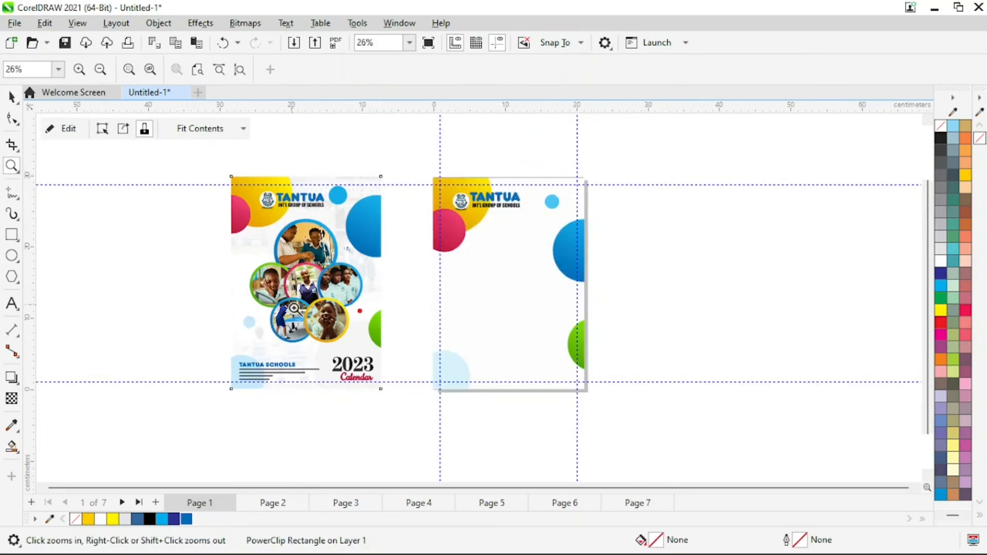
{"action": "key", "text": "space"}
{"action": "left_click_drag", "start_coordinate": [265, 245], "coordinate": [684, 248]}
{"action": "key", "text": "space"}
{"action": "right_click", "coordinate": [755, 283]}
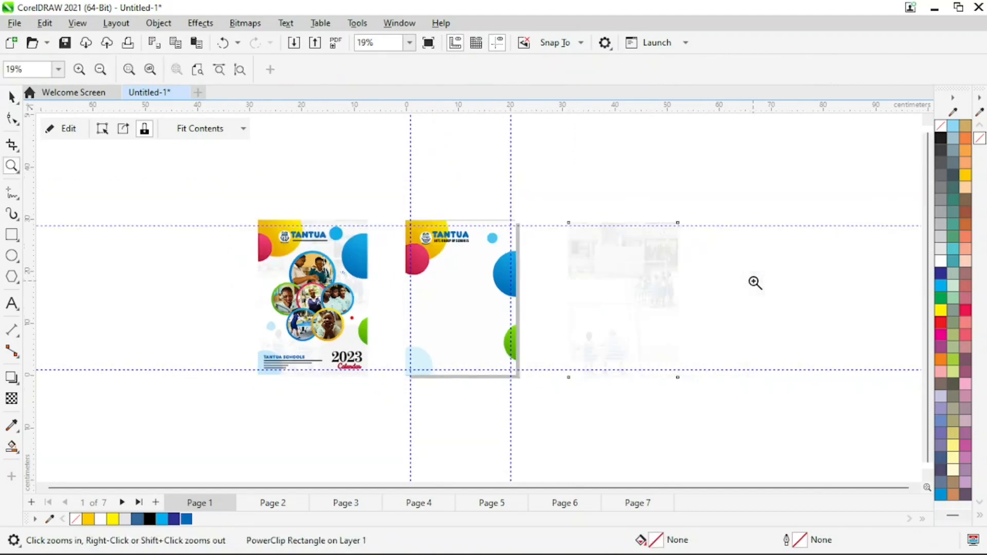
{"action": "key", "text": "space"}
{"action": "left_click_drag", "start_coordinate": [662, 293], "coordinate": [699, 260]}
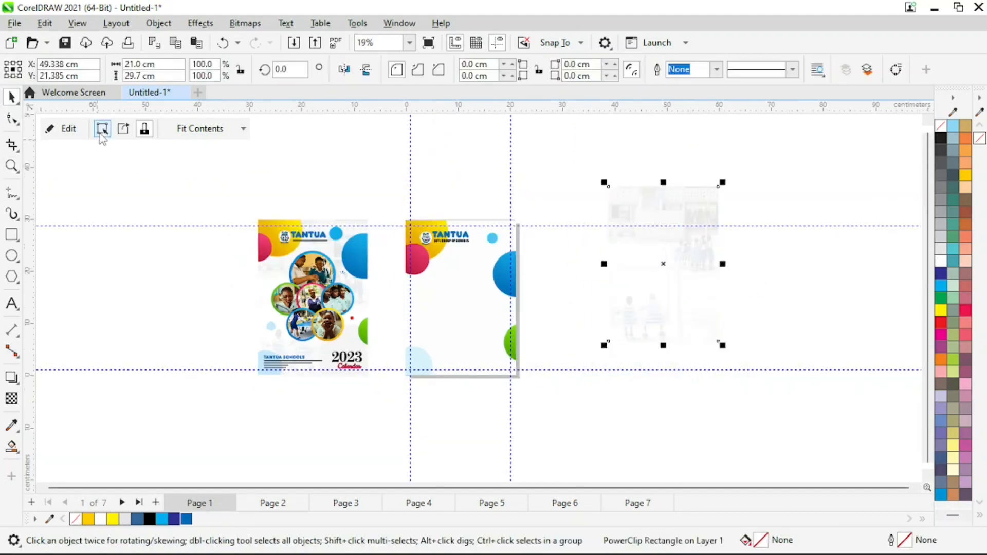
Extract the school-yard photo from the duplicated PowerClip, delete the empty frame, and move the photo level with the page
{"action": "left_click", "coordinate": [123, 129]}
{"action": "left_click_drag", "start_coordinate": [792, 334], "coordinate": [795, 430]}
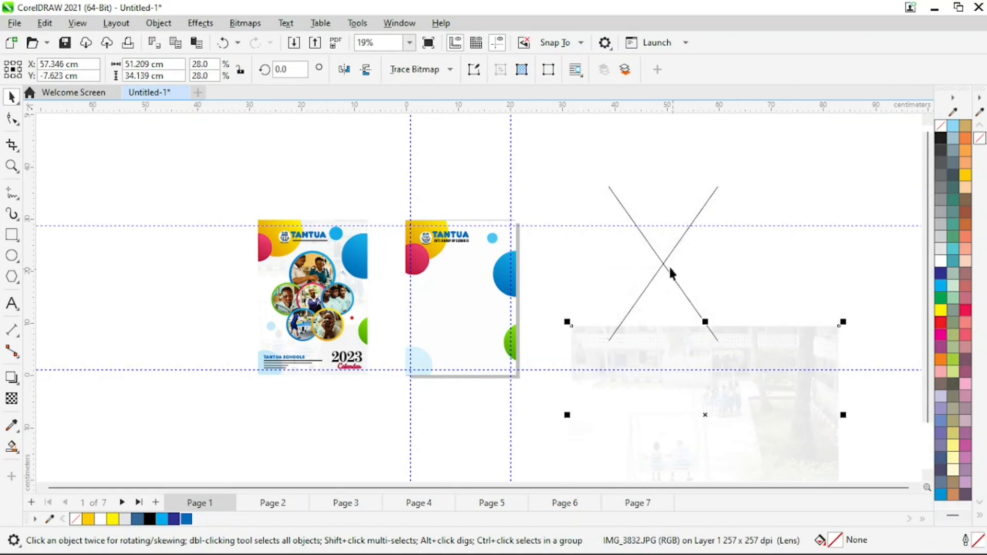
{"action": "left_click", "coordinate": [668, 263]}
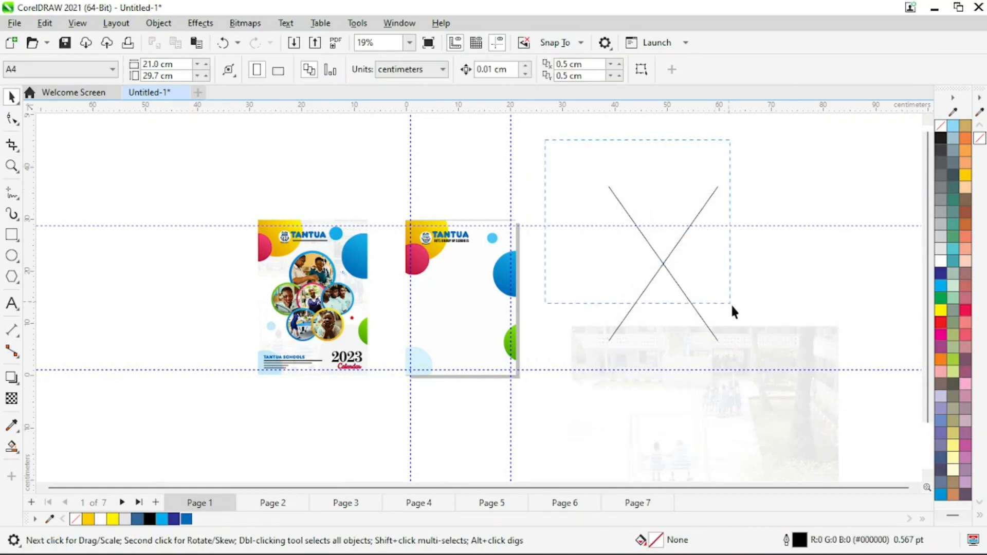
{"action": "left_click", "coordinate": [791, 408]}
{"action": "key", "text": "Delete"}
{"action": "left_click_drag", "start_coordinate": [730, 406], "coordinate": [717, 274]}
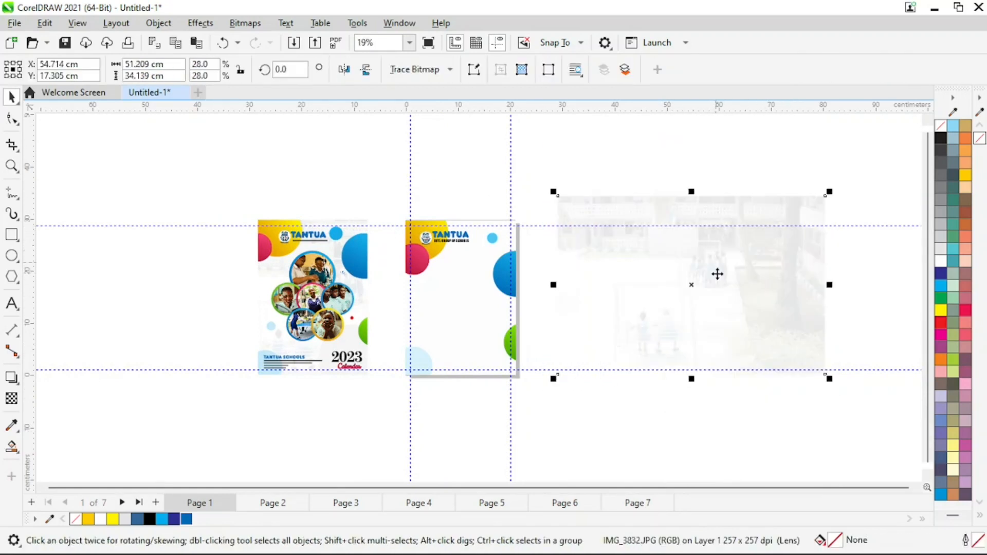
Set the school-yard photo's transparency to 0 and shift it slightly on the blank area
{"action": "left_click", "coordinate": [15, 399]}
{"action": "left_click_drag", "start_coordinate": [691, 389], "coordinate": [608, 403]}
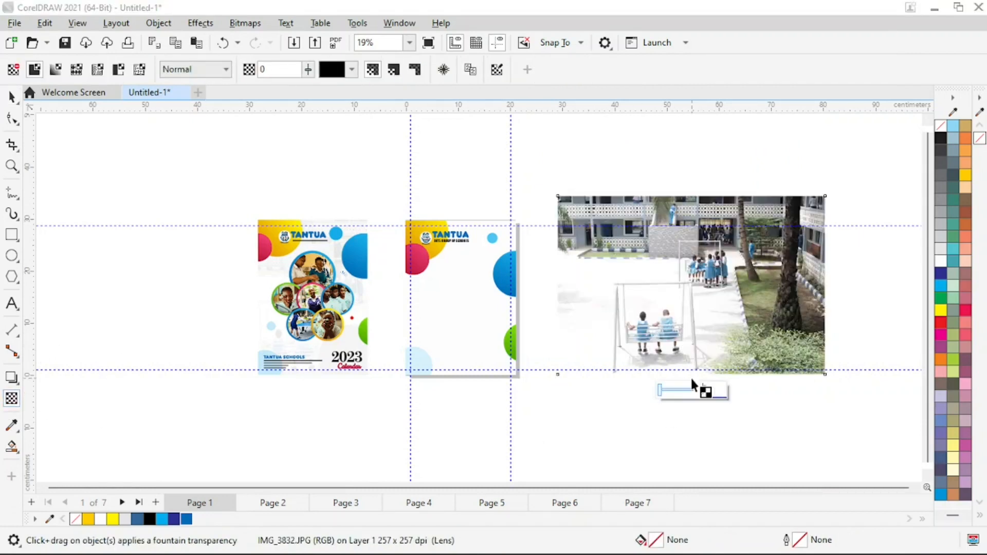
{"action": "left_click", "coordinate": [11, 96]}
{"action": "mouse_move", "coordinate": [712, 304]}
{"action": "left_mouse_down"}
{"action": "mouse_move", "coordinate": [707, 274]}
{"action": "mouse_move", "coordinate": [728, 308]}
{"action": "left_mouse_up"}
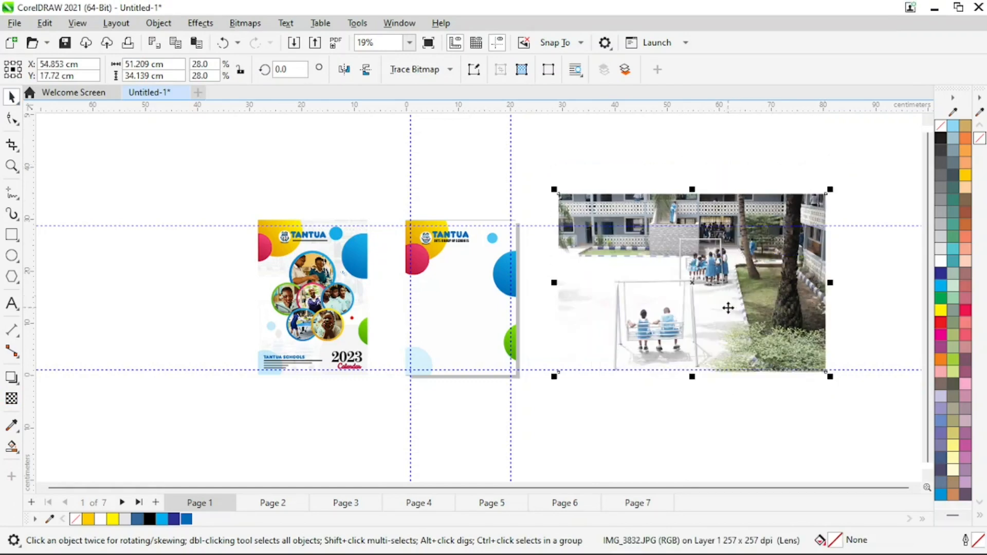
Scale the school-yard photo proportionally to about 40.4 × 26.9 cm and position it just beside the page
{"action": "left_click_drag", "start_coordinate": [829, 193], "coordinate": [745, 245]}
{"action": "left_click_drag", "start_coordinate": [665, 302], "coordinate": [649, 304]}
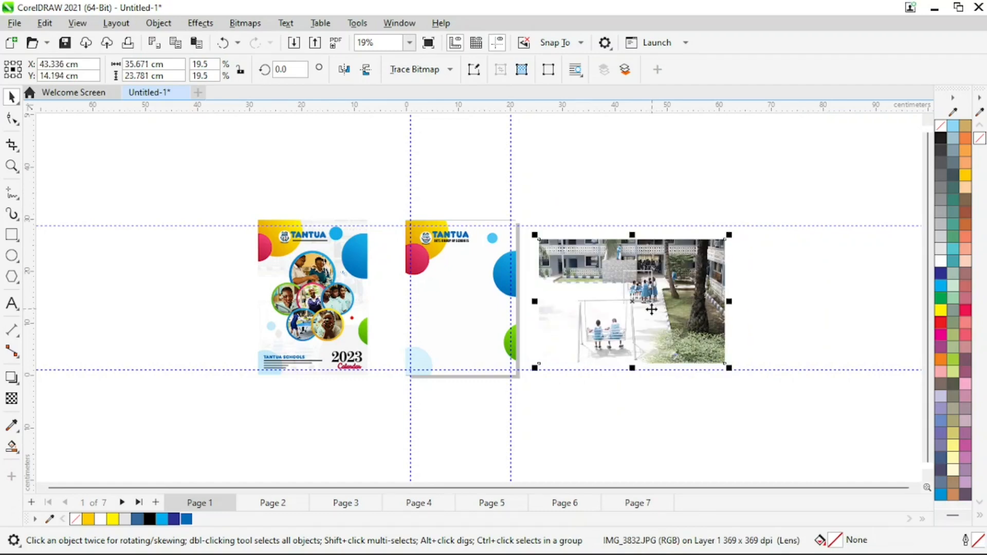
{"action": "mouse_move", "coordinate": [351, 178]}
{"action": "left_mouse_down"}
{"action": "mouse_move", "coordinate": [452, 352]}
{"action": "mouse_move", "coordinate": [782, 442]}
{"action": "left_mouse_up"}
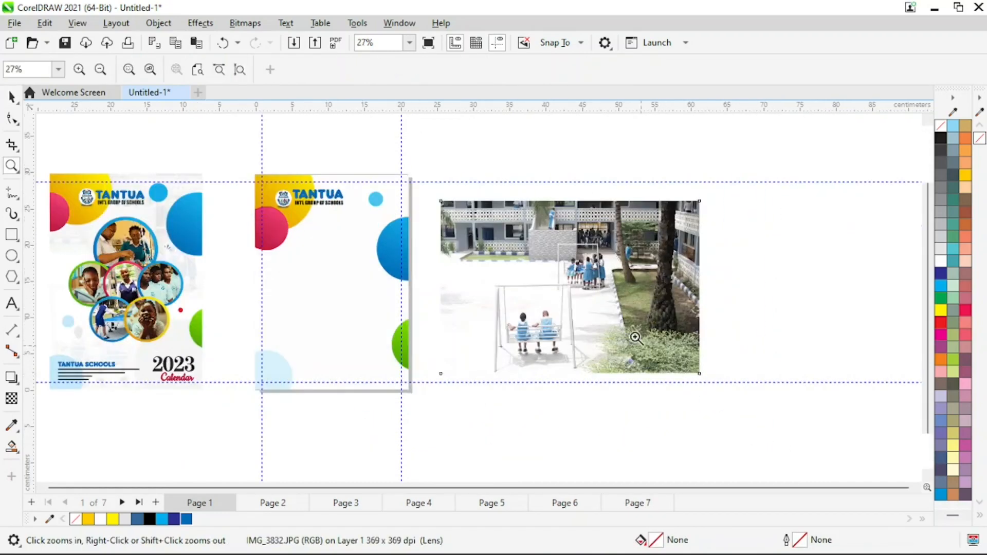
{"action": "key", "text": "space"}
{"action": "left_click_drag", "start_coordinate": [595, 292], "coordinate": [609, 285]}
{"action": "left_click_drag", "start_coordinate": [718, 381], "coordinate": [749, 390]}
{"action": "left_click_drag", "start_coordinate": [660, 306], "coordinate": [644, 272]}
{"action": "left_click_drag", "start_coordinate": [539, 298], "coordinate": [538, 280]}
Apply a uniform transparency of 80 to the school-yard photo, then enlarge it to about 50.5 × 33.7 cm and move it further from the page
{"action": "left_click", "coordinate": [12, 399]}
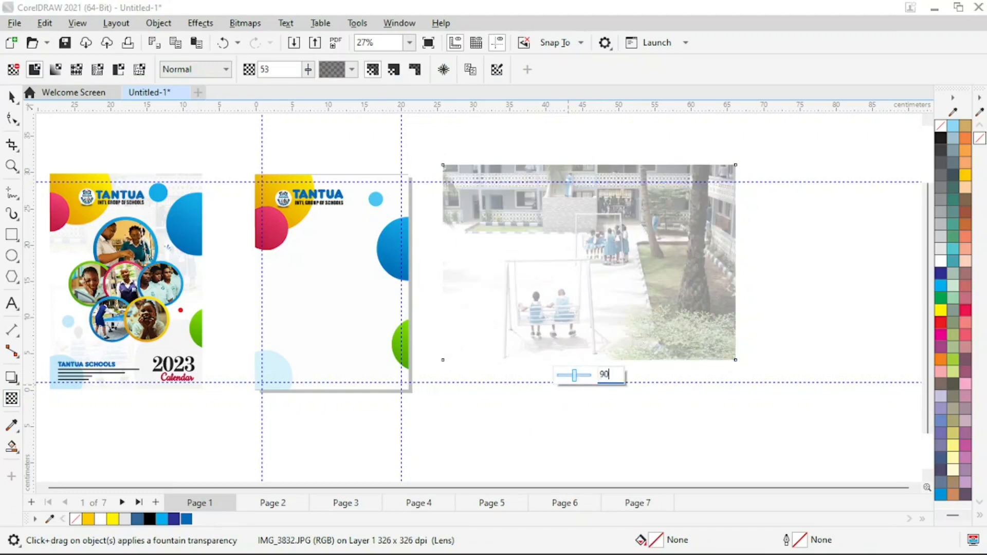
{"action": "key", "text": "Return"}
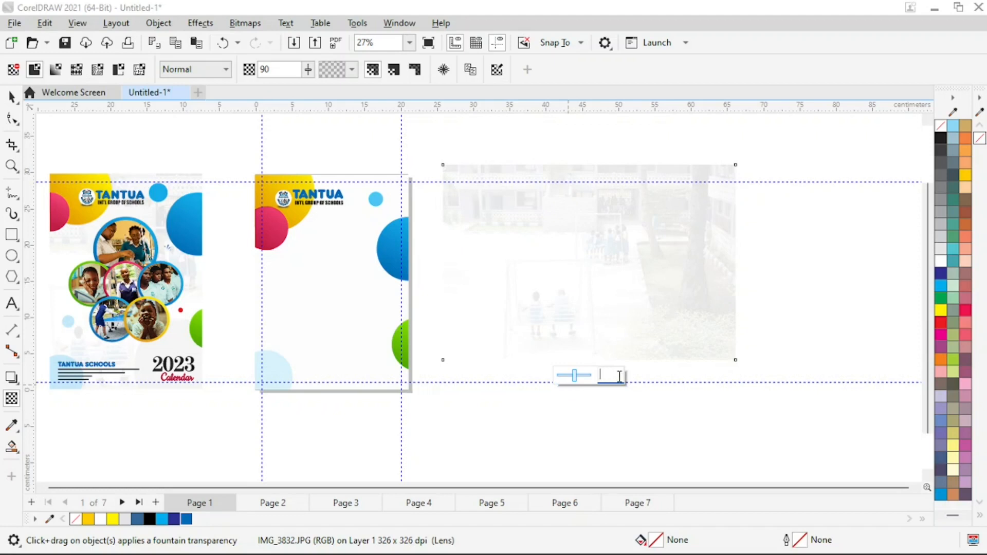
{"action": "key", "text": "Return"}
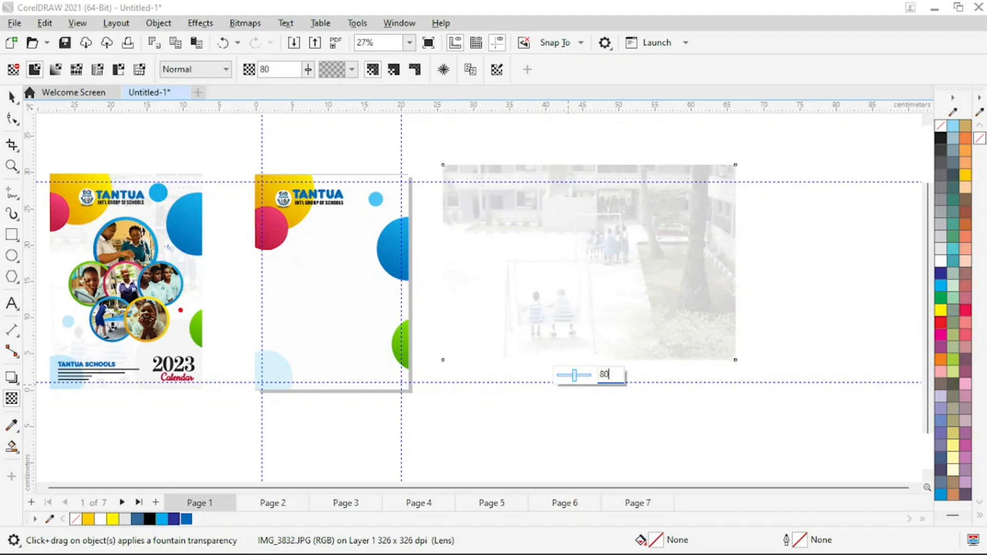
{"action": "left_click", "coordinate": [11, 96]}
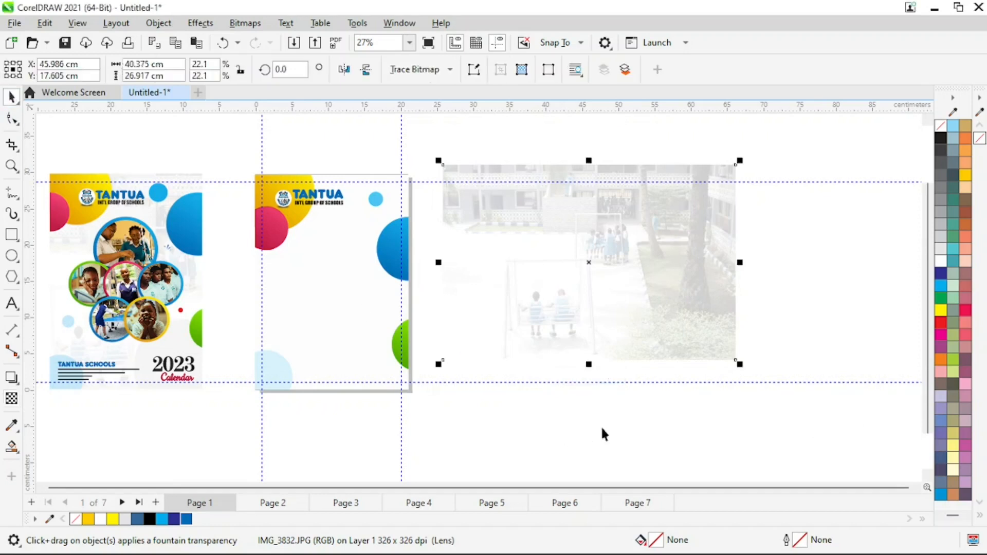
{"action": "left_click_drag", "start_coordinate": [741, 365], "coordinate": [777, 389]}
{"action": "left_click_drag", "start_coordinate": [652, 285], "coordinate": [719, 313]}
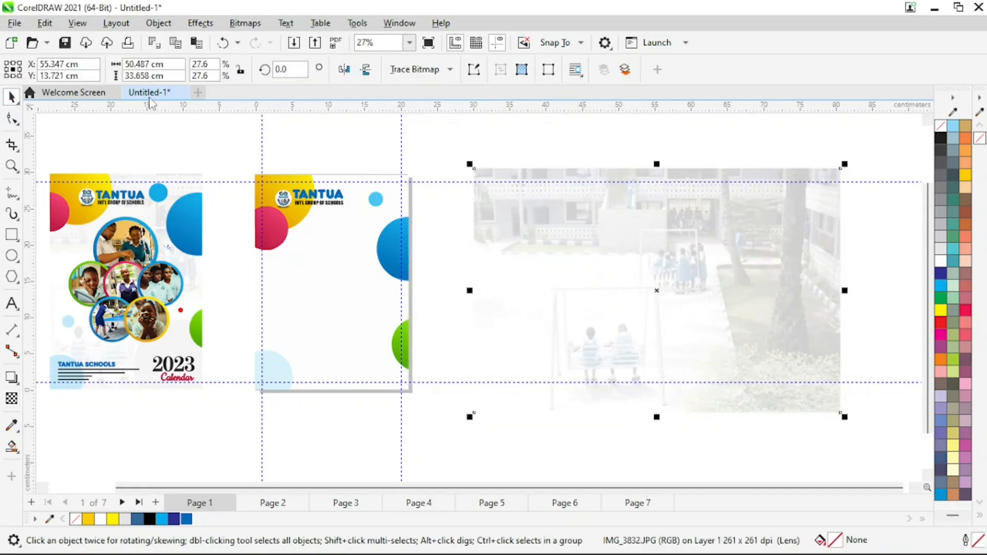
PowerClip the faded school-yard photo inside the page's background rectangle, behind the decorative circles
{"action": "left_click", "coordinate": [159, 22]}
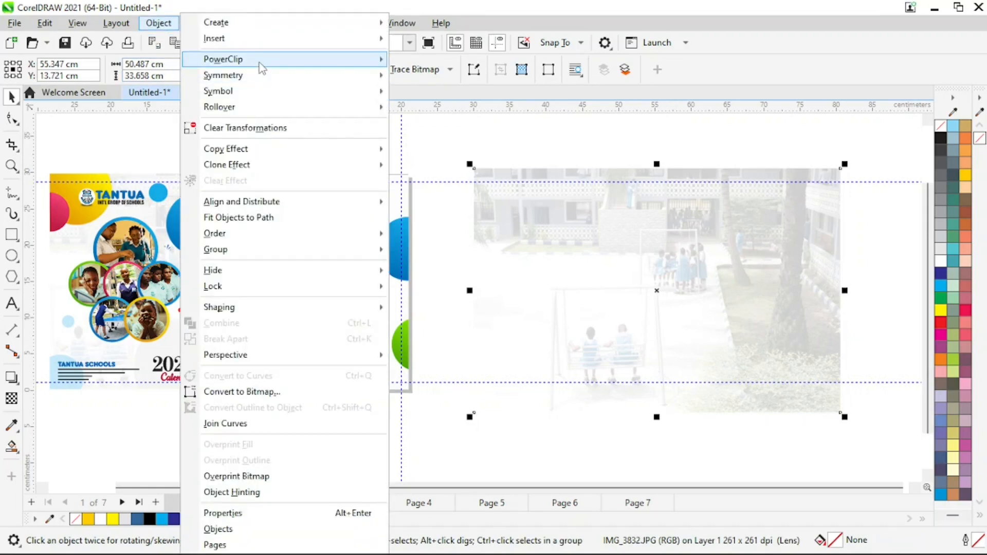
{"action": "mouse_move", "coordinate": [320, 62]}
{"action": "left_click", "coordinate": [459, 62]}
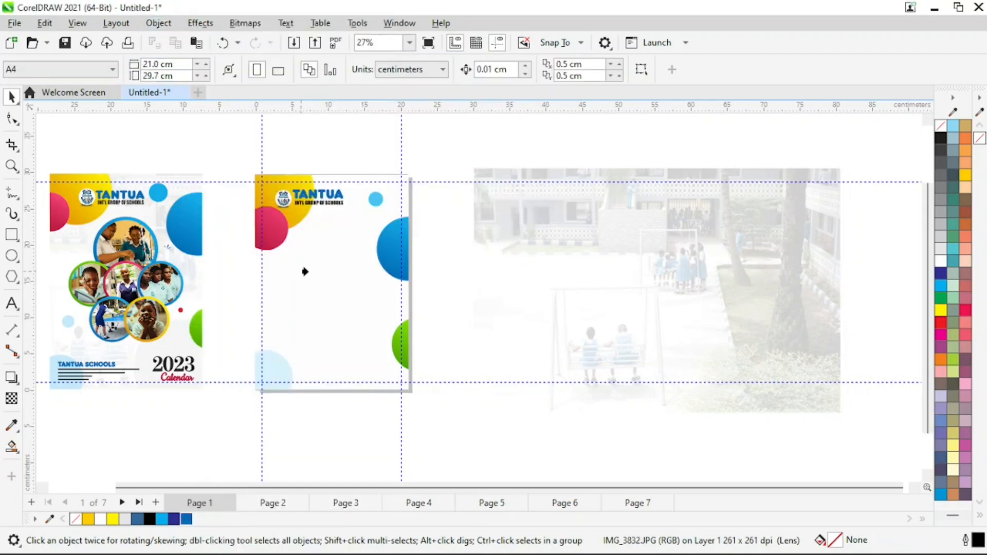
{"action": "left_click", "coordinate": [313, 267]}
{"action": "key", "text": "z"}
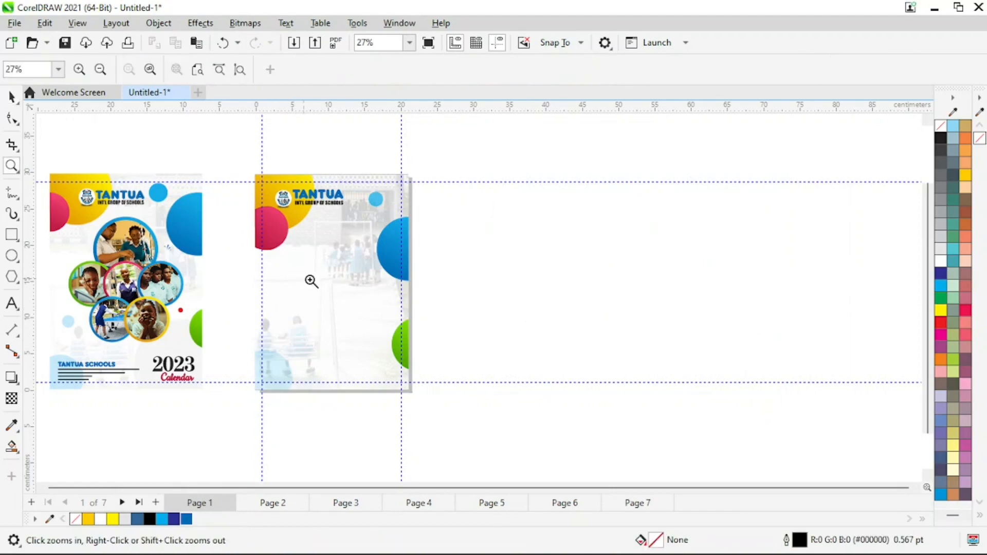
{"action": "right_click", "coordinate": [374, 283]}
{"action": "left_click_drag", "start_coordinate": [235, 174], "coordinate": [537, 419]}
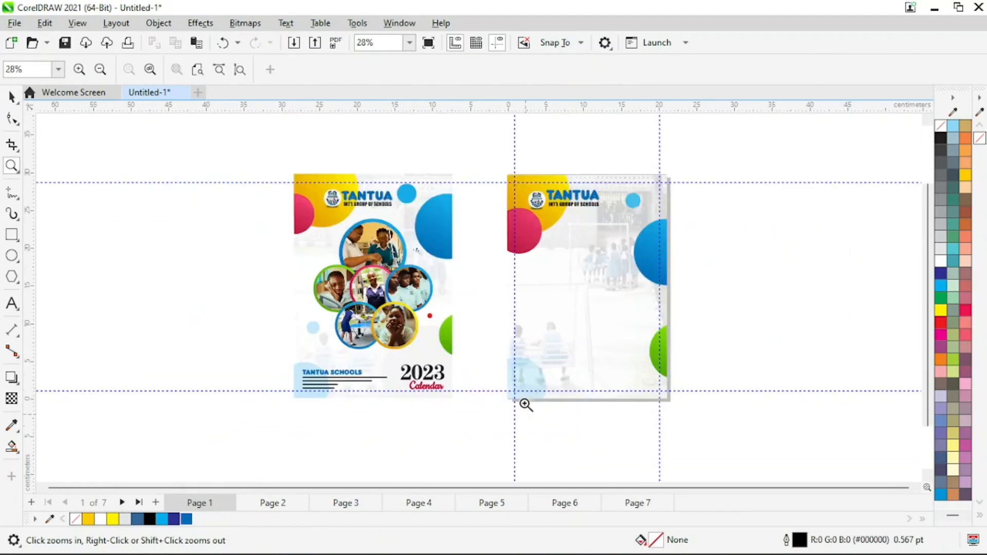
{"action": "key", "text": "space"}
{"action": "left_click_drag", "start_coordinate": [483, 377], "coordinate": [491, 427]}
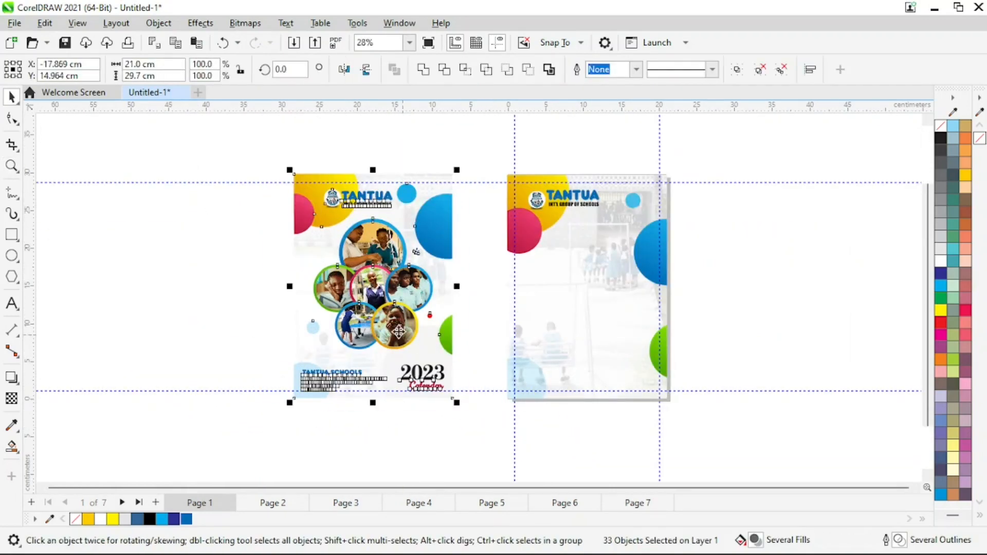
{"action": "left_click", "coordinate": [812, 345]}
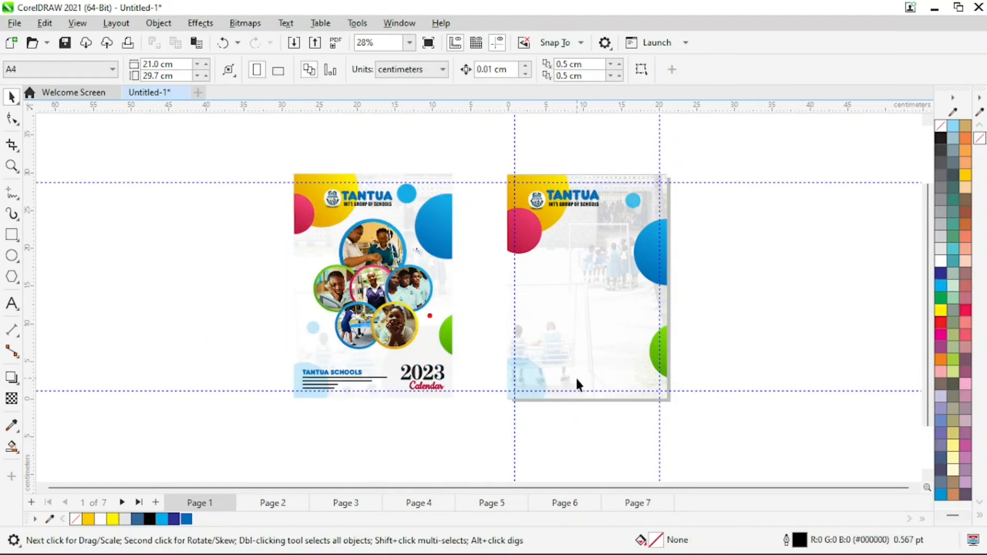
Draw a circle about 12.5 cm across on the blank area beside the page
{"action": "left_click", "coordinate": [12, 255]}
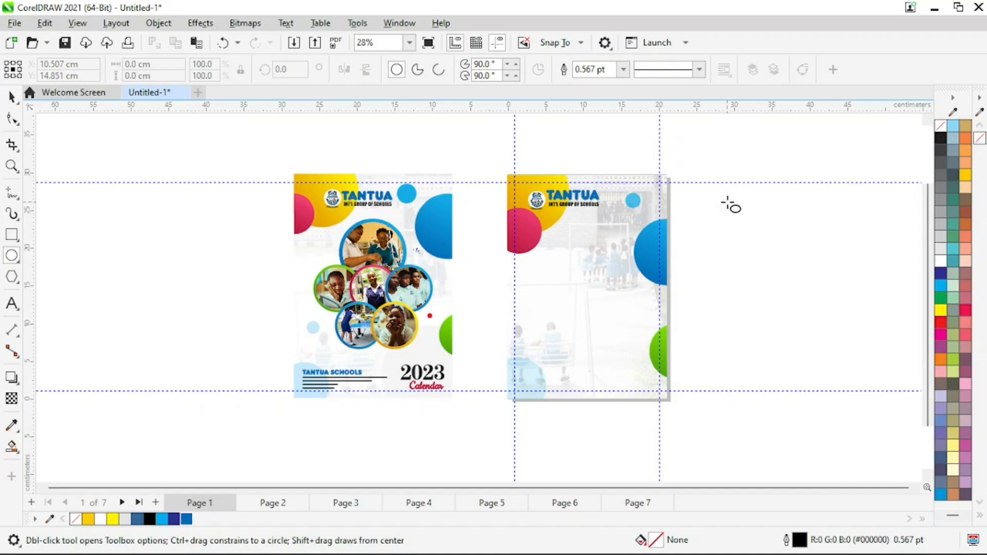
{"action": "mouse_move", "coordinate": [727, 198]}
{"action": "left_mouse_down"}
{"action": "mouse_move", "coordinate": [835, 305]}
{"action": "mouse_move", "coordinate": [819, 293]}
{"action": "left_mouse_up"}
{"action": "left_click", "coordinate": [16, 104]}
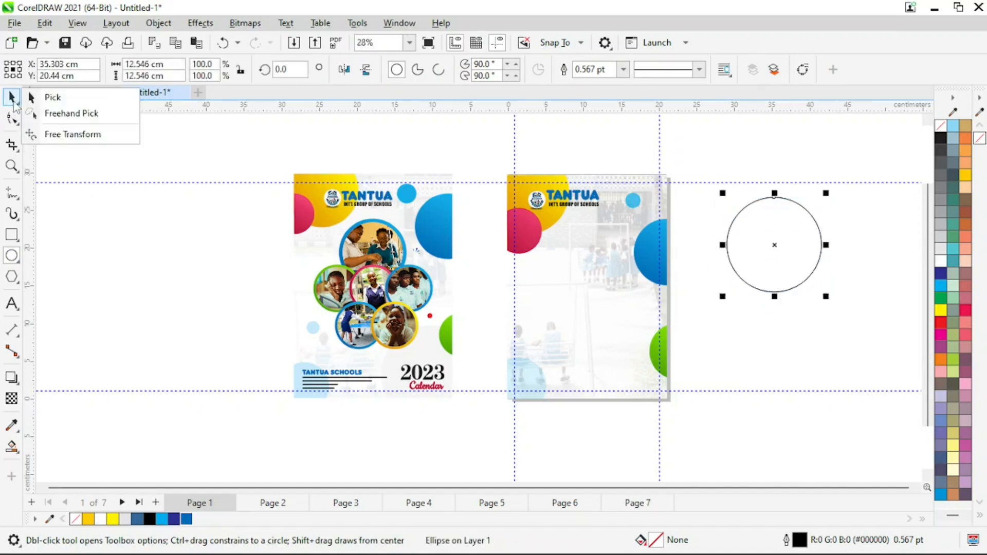
{"action": "left_click", "coordinate": [66, 227]}
{"action": "left_click", "coordinate": [11, 100]}
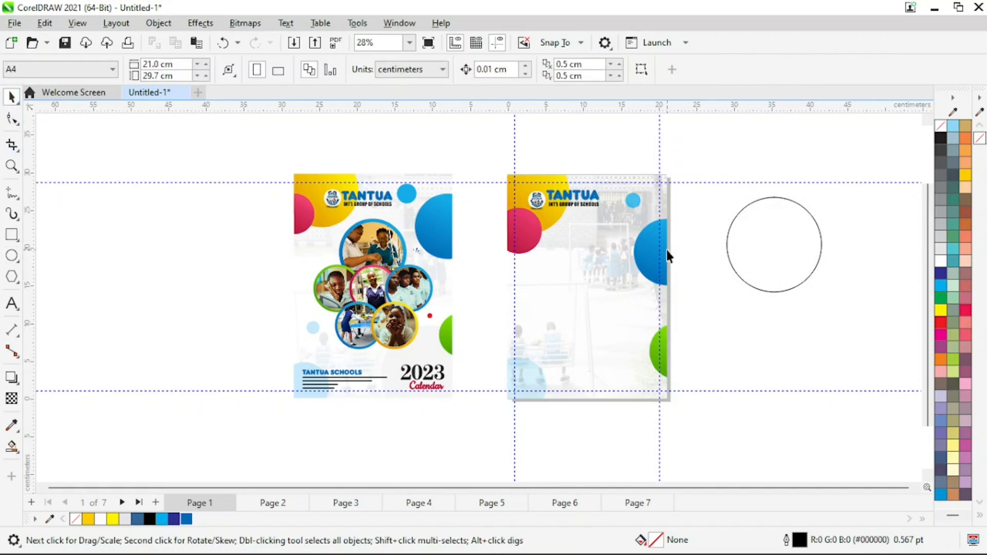
Copy the blue fountain fill from the large blue circle at the page's edge onto the new circle
{"action": "left_click", "coordinate": [651, 253]}
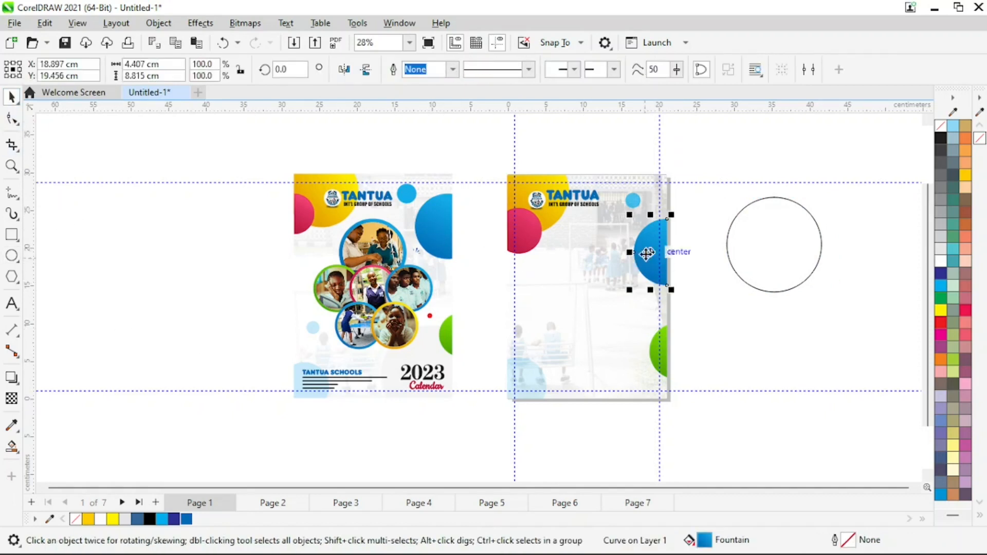
{"action": "left_click", "coordinate": [650, 306]}
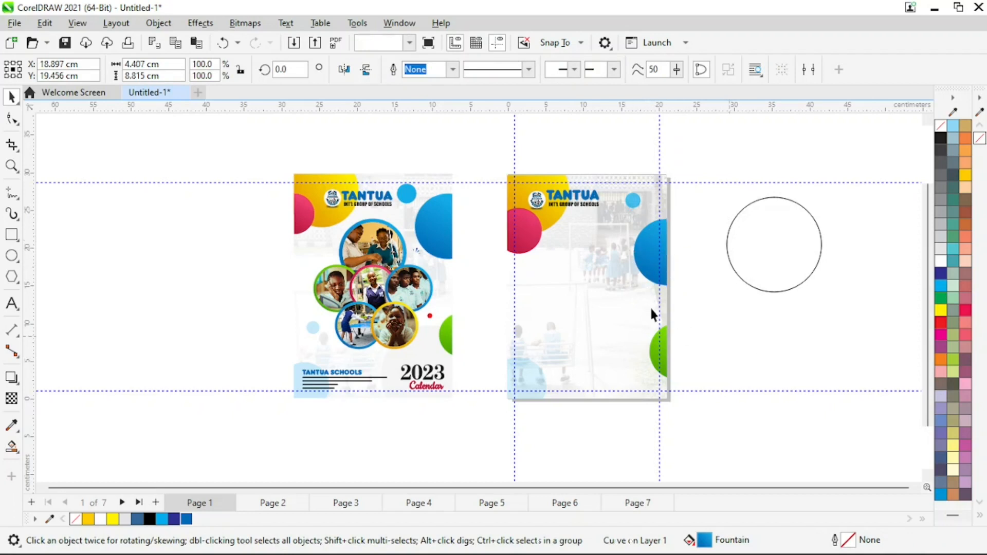
{"action": "left_click", "coordinate": [651, 257]}
{"action": "left_click_drag", "start_coordinate": [652, 260], "coordinate": [776, 250]}
{"action": "left_click", "coordinate": [839, 298]}
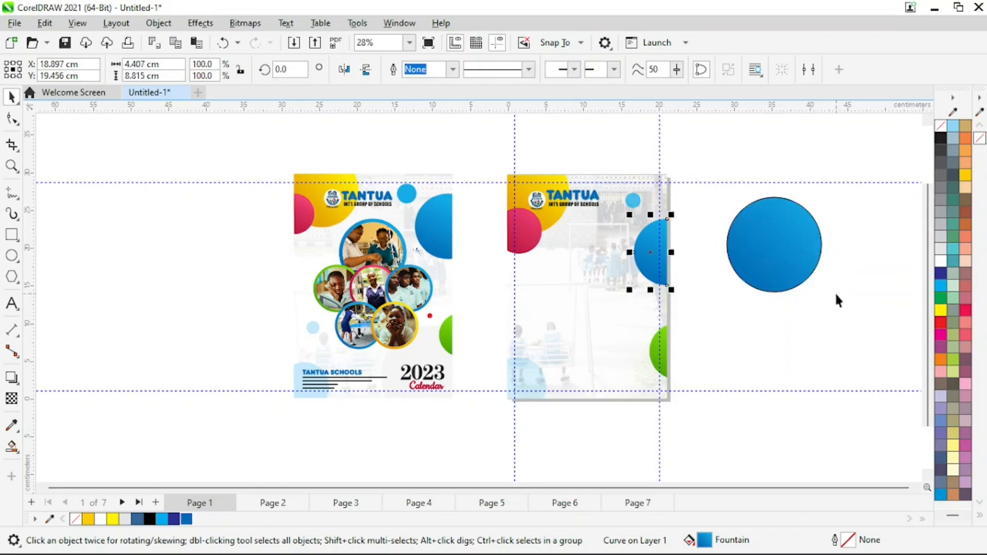
Remove the outline from the new blue gradient circle beside the page
{"action": "left_click_drag", "start_coordinate": [888, 148], "coordinate": [689, 335]}
{"action": "right_click", "coordinate": [945, 128]}
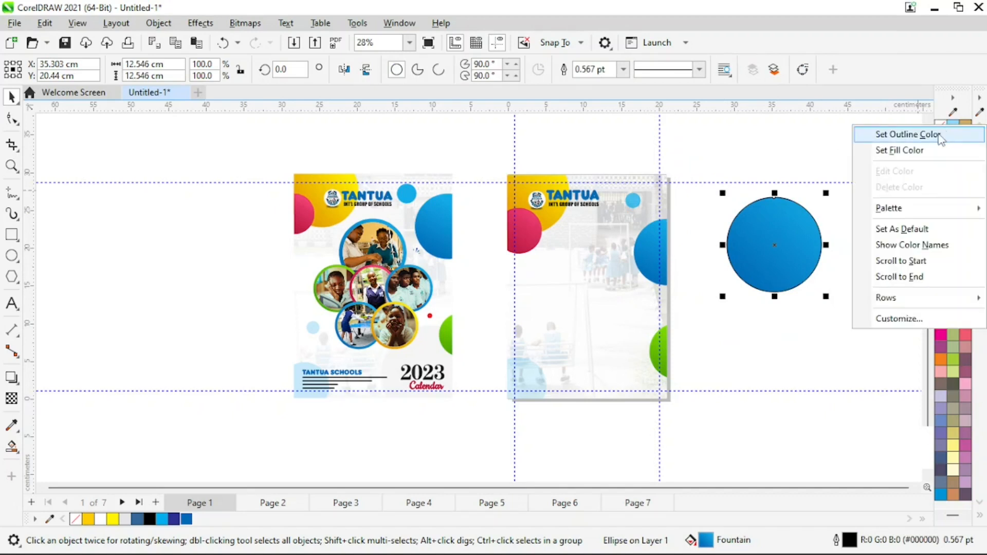
{"action": "left_click", "coordinate": [941, 135]}
{"action": "left_click", "coordinate": [815, 297]}
{"action": "left_click", "coordinate": [819, 239]}
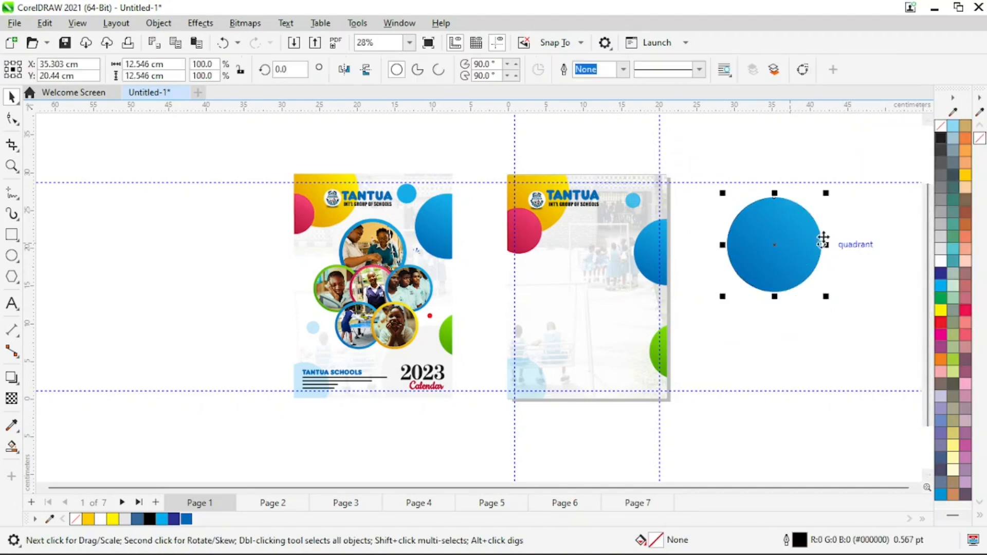
Move the blue gradient circle onto the page below the school name and shrink it to fit between the pink and large blue circles
{"action": "mouse_move", "coordinate": [790, 242]}
{"action": "left_mouse_down"}
{"action": "mouse_move", "coordinate": [730, 304]}
{"action": "mouse_move", "coordinate": [606, 269]}
{"action": "mouse_move", "coordinate": [611, 258]}
{"action": "mouse_move", "coordinate": [580, 284]}
{"action": "left_mouse_up"}
{"action": "key", "text": "F2"}
{"action": "left_click_drag", "start_coordinate": [458, 176], "coordinate": [751, 360]}
{"action": "left_click_drag", "start_coordinate": [514, 204], "coordinate": [513, 217]}
{"action": "left_click_drag", "start_coordinate": [447, 286], "coordinate": [451, 269]}
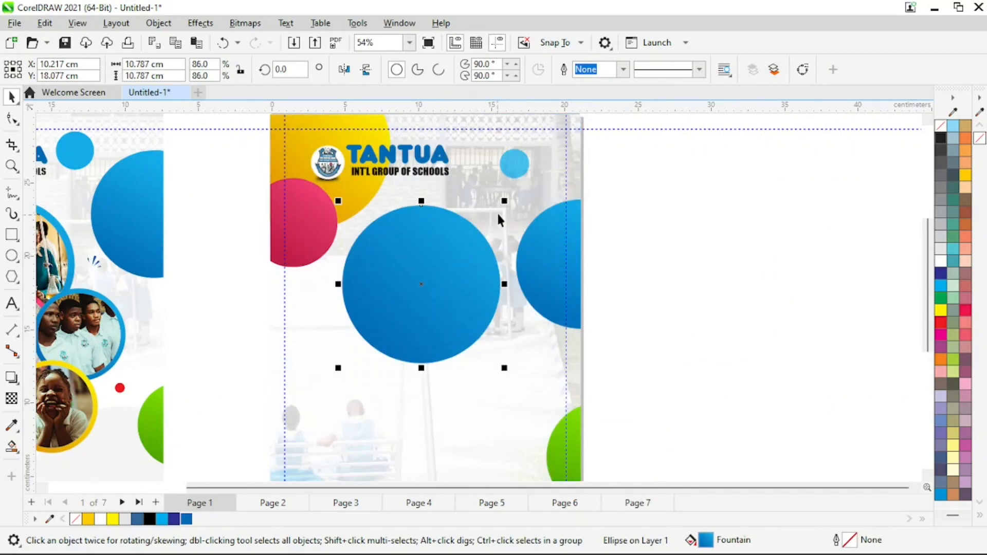
{"action": "left_click_drag", "start_coordinate": [506, 204], "coordinate": [503, 211]}
{"action": "key", "text": "F2"}
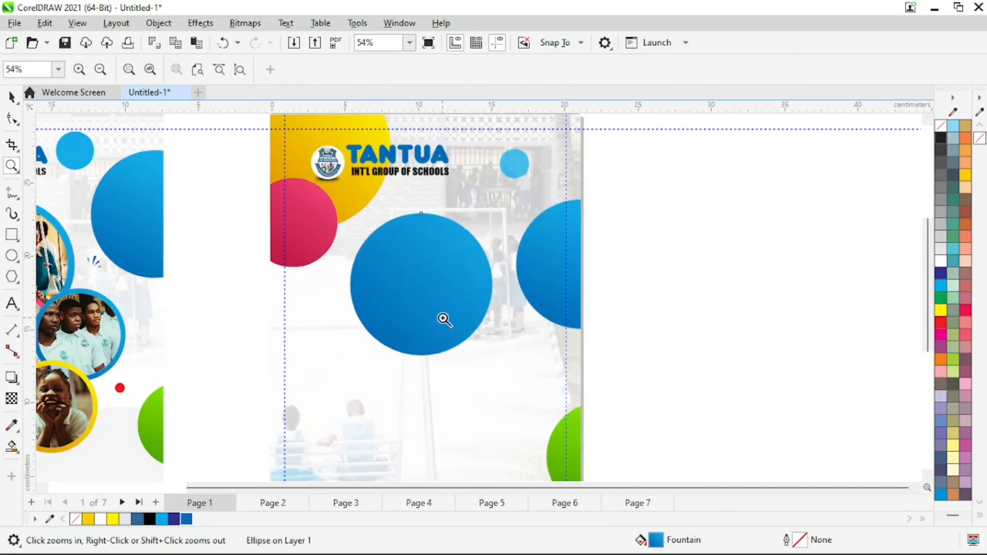
Move the blue gradient circle off the page onto the blank area beside it
{"action": "right_click", "coordinate": [460, 353]}
{"action": "left_click_drag", "start_coordinate": [673, 290], "coordinate": [756, 267]}
{"action": "key", "text": "F2"}
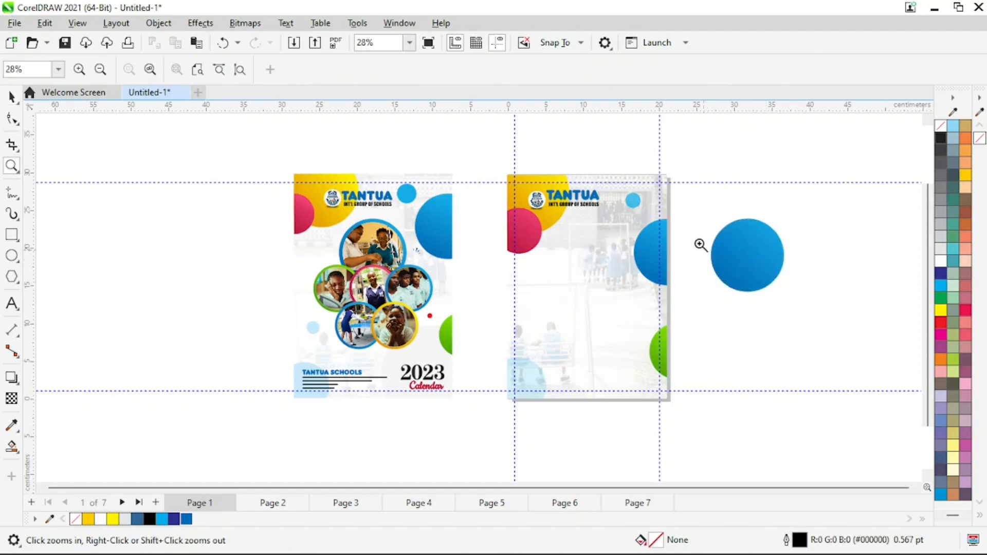
{"action": "left_click_drag", "start_coordinate": [669, 203], "coordinate": [848, 324]}
{"action": "left_click_drag", "start_coordinate": [483, 267], "coordinate": [548, 260]}
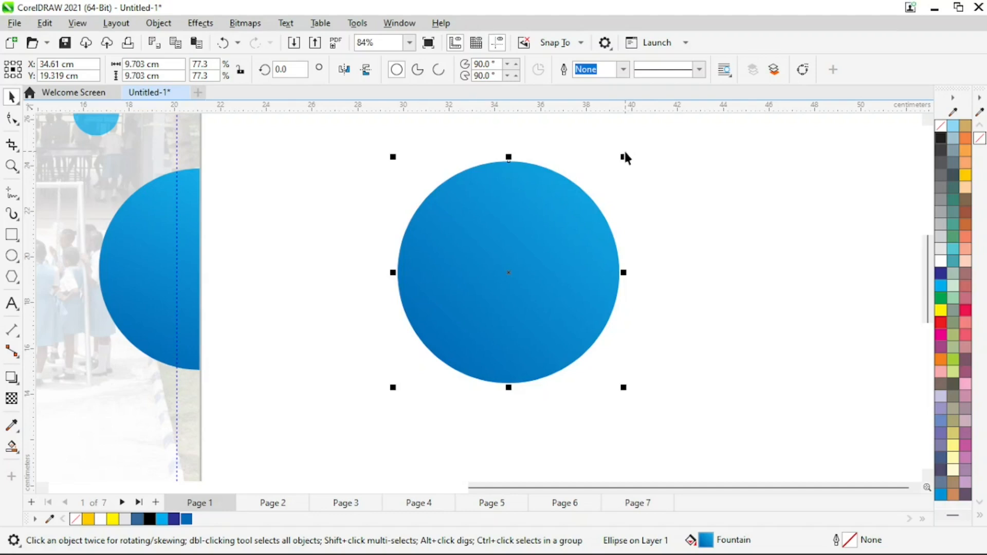
Create a concentric copy of the blue circle scaled to about 8.5 cm across and fill it white to form a ring
{"action": "left_click", "coordinate": [600, 200]}
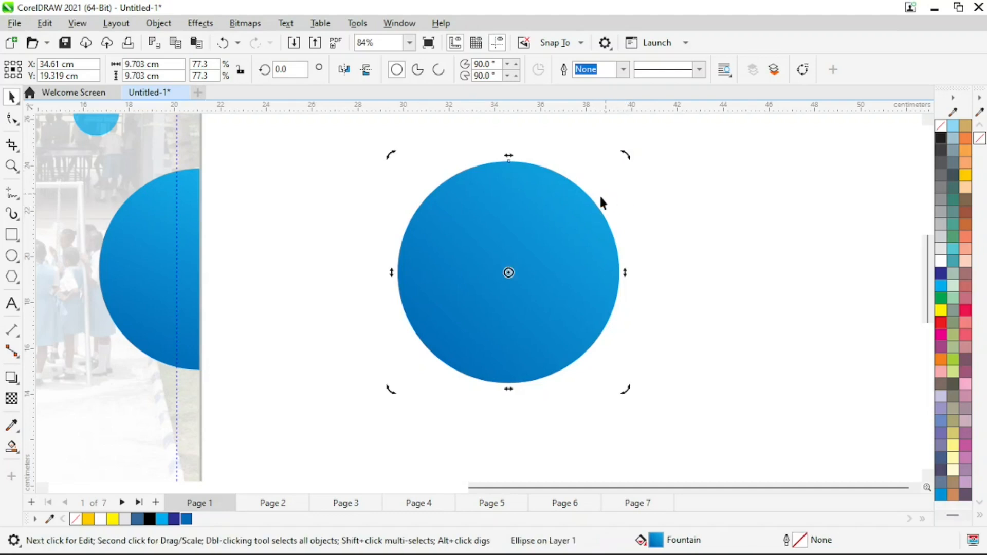
{"action": "left_click", "coordinate": [566, 225]}
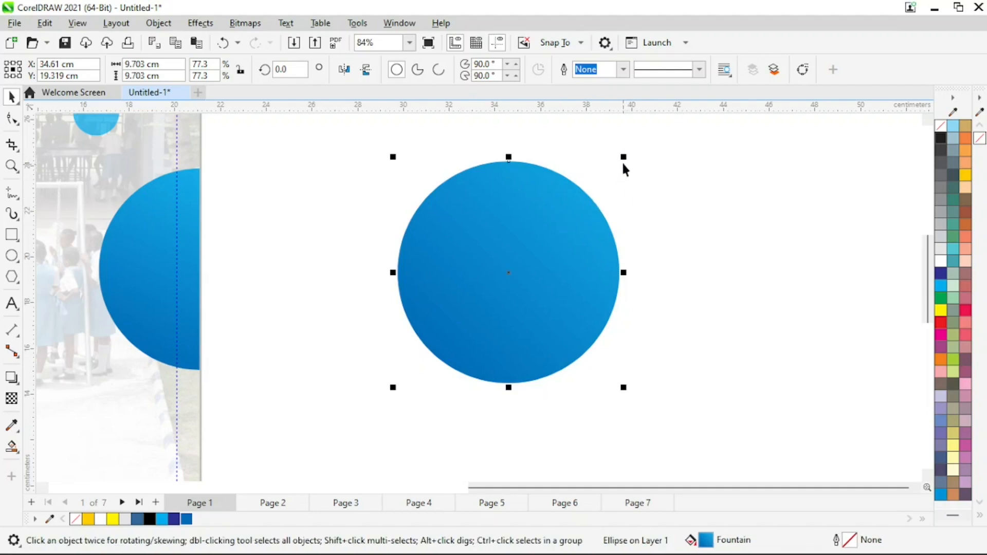
{"action": "left_click_drag", "start_coordinate": [623, 157], "coordinate": [623, 159]}
{"action": "left_click_drag", "start_coordinate": [623, 159], "coordinate": [609, 172]}
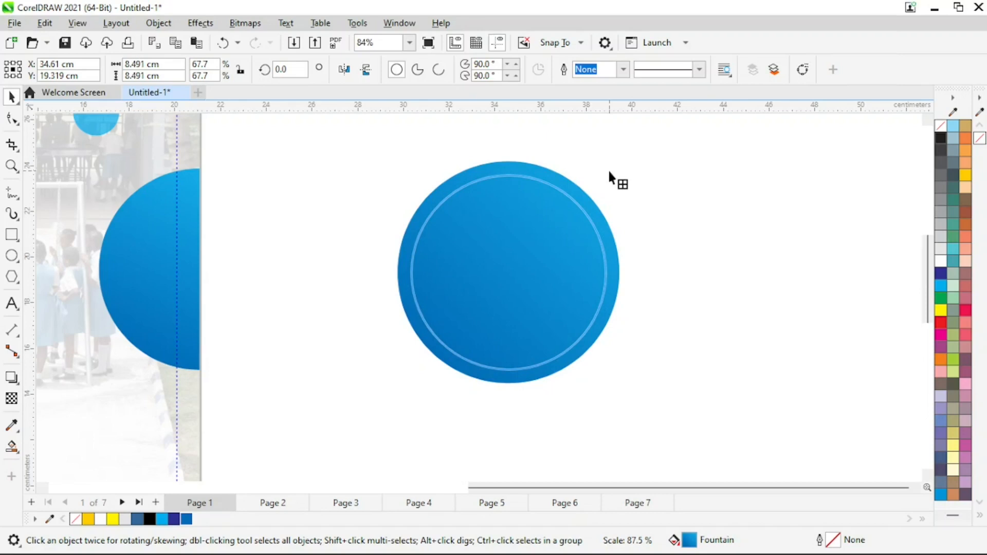
{"action": "left_click_drag", "start_coordinate": [608, 171], "coordinate": [609, 171]}
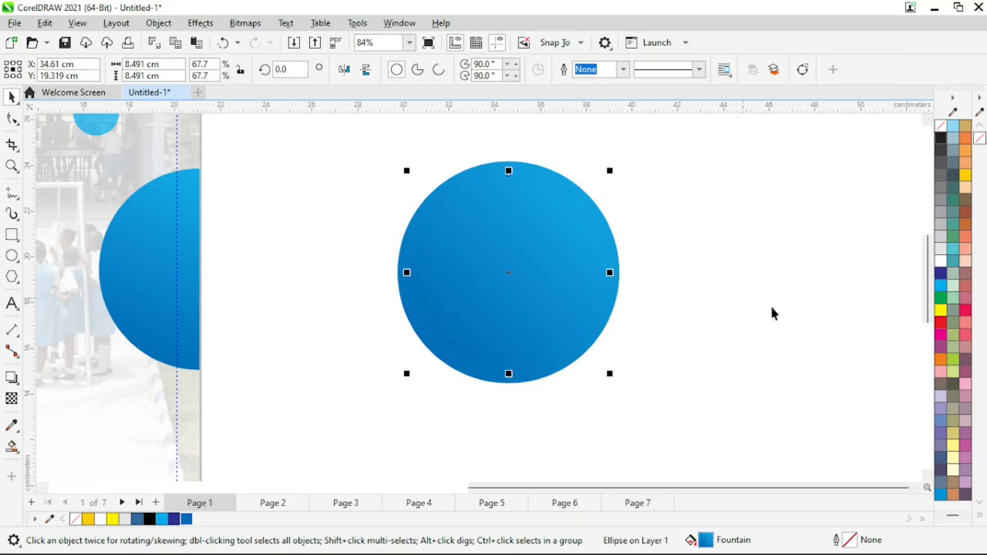
{"action": "left_click", "coordinate": [942, 265]}
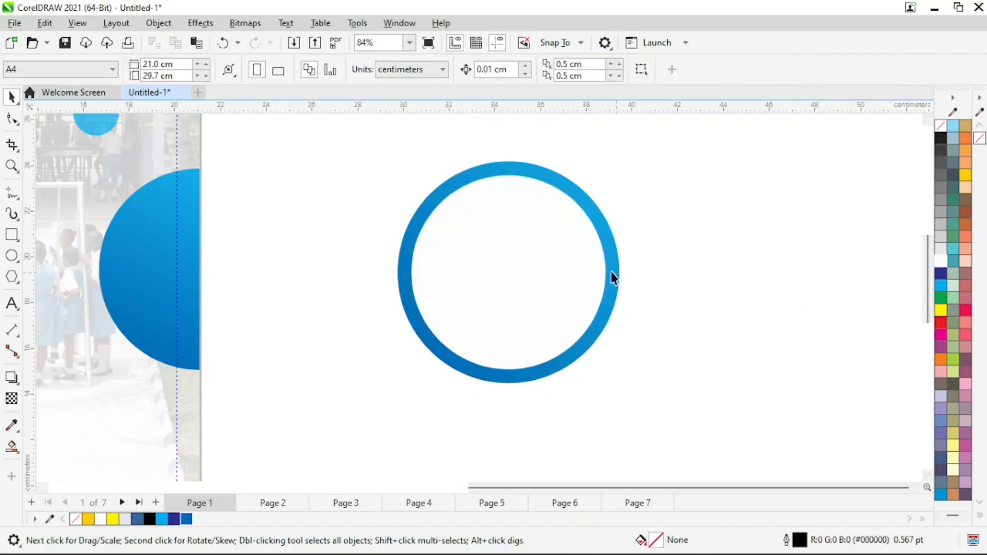
Resize the white inner circle from its centre to leave a slightly thinner blue ring around it
{"action": "left_click_drag", "start_coordinate": [610, 173], "coordinate": [624, 176]}
{"action": "left_click", "coordinate": [677, 289]}
{"action": "key", "text": "z"}
{"action": "key", "text": "F4"}
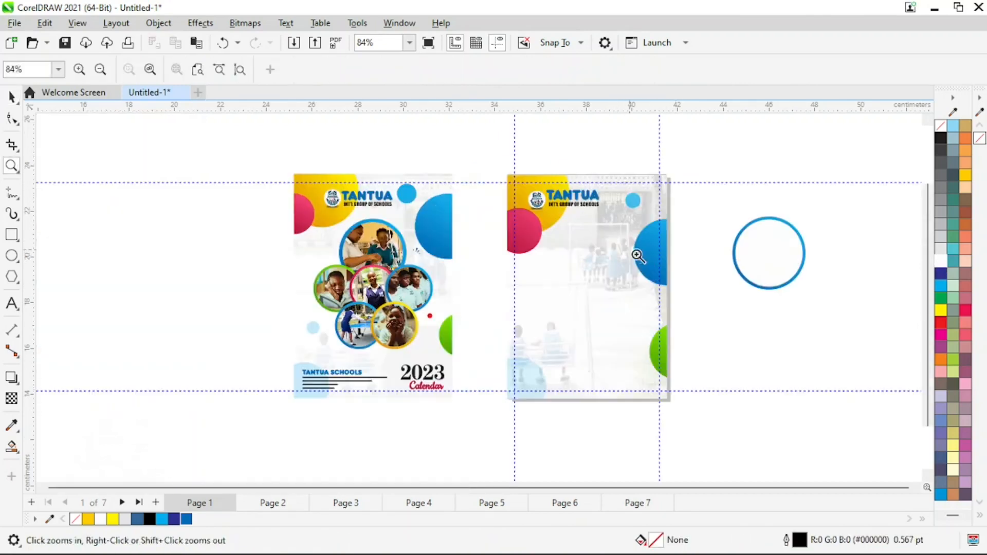
{"action": "left_click_drag", "start_coordinate": [786, 281], "coordinate": [844, 349]}
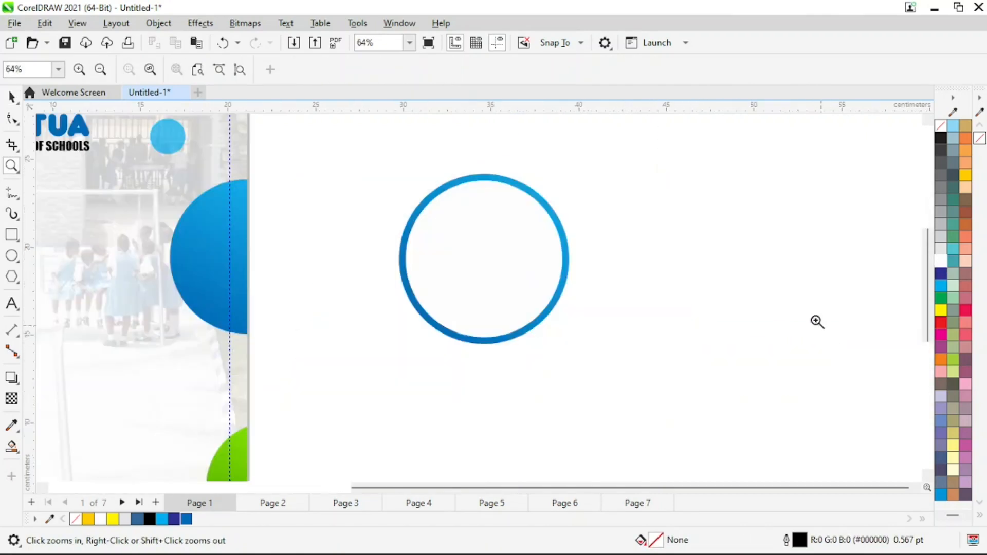
{"action": "left_click_drag", "start_coordinate": [391, 153], "coordinate": [606, 365]}
{"action": "key", "text": "space"}
{"action": "left_click", "coordinate": [595, 243]}
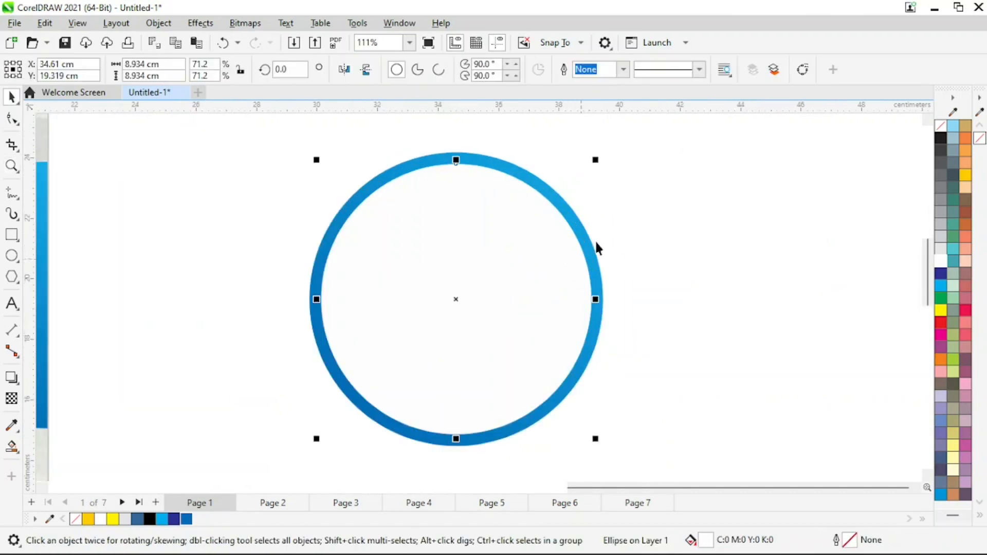
{"action": "left_click_drag", "start_coordinate": [596, 159], "coordinate": [597, 165]}
{"action": "key", "text": "z"}
{"action": "right_click", "coordinate": [612, 307]}
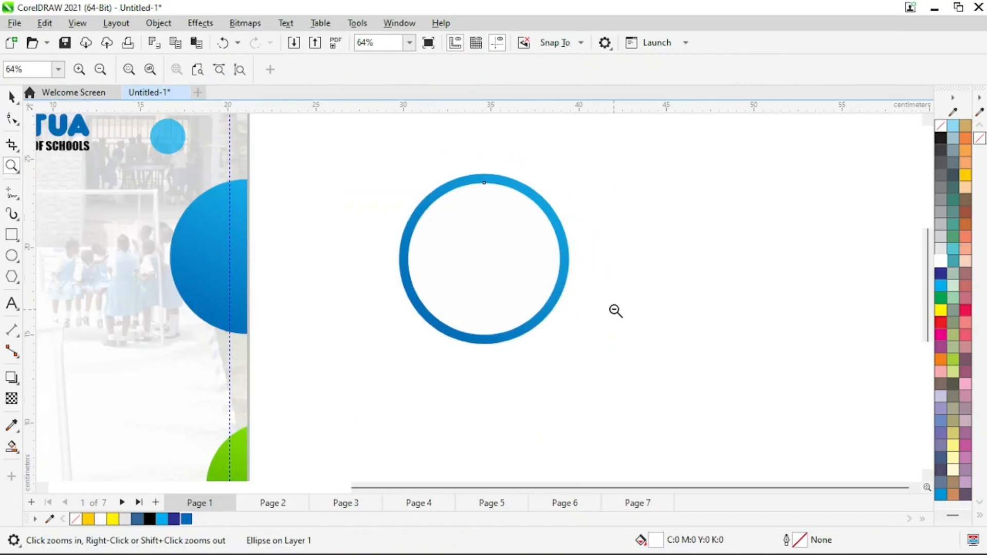
Select both circles of the ring frame and scale the whole frame down slightly
{"action": "right_click", "coordinate": [620, 314]}
{"action": "key", "text": "space"}
{"action": "left_click_drag", "start_coordinate": [689, 341], "coordinate": [815, 214]}
{"action": "left_click", "coordinate": [763, 325]}
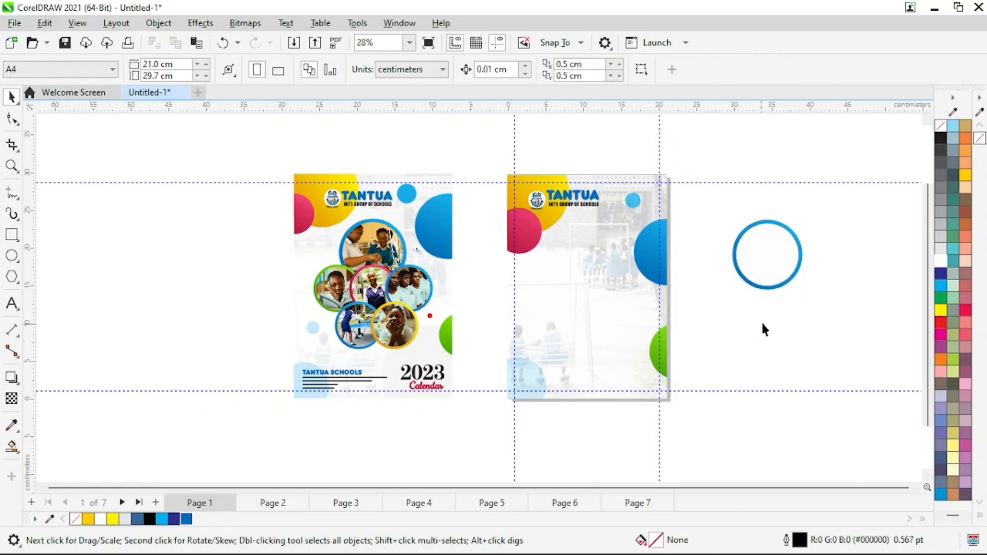
{"action": "left_click_drag", "start_coordinate": [674, 180], "coordinate": [862, 371]}
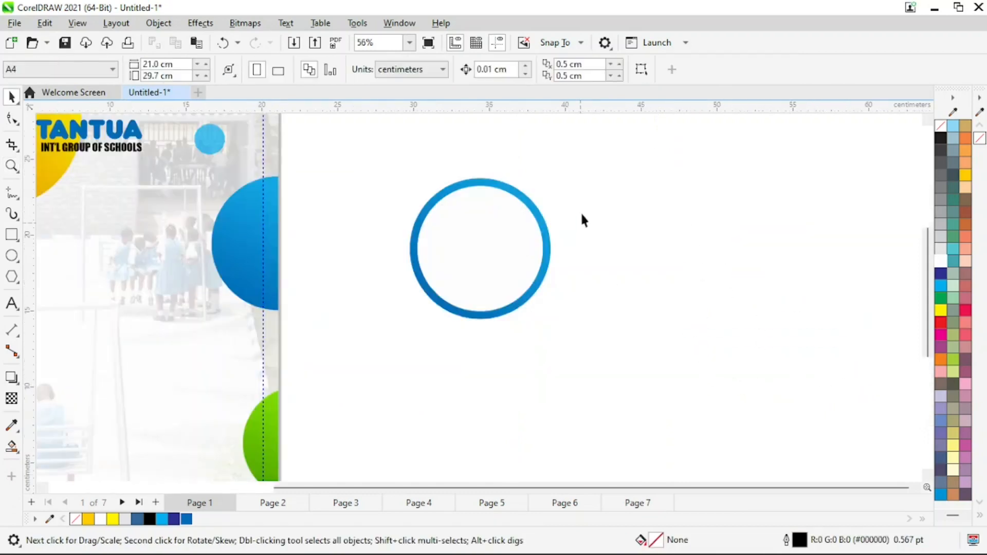
Place a copy of the ring frame, scaled to about 7.2 cm across, diagonally below the large ring on the side nearer the page
{"action": "left_click", "coordinate": [486, 303]}
{"action": "mouse_move", "coordinate": [452, 322]}
{"action": "left_mouse_down"}
{"action": "mouse_move", "coordinate": [467, 326]}
{"action": "mouse_move", "coordinate": [433, 319]}
{"action": "left_mouse_up"}
{"action": "right_click", "coordinate": [433, 319]}
{"action": "left_click_drag", "start_coordinate": [491, 267], "coordinate": [457, 294]}
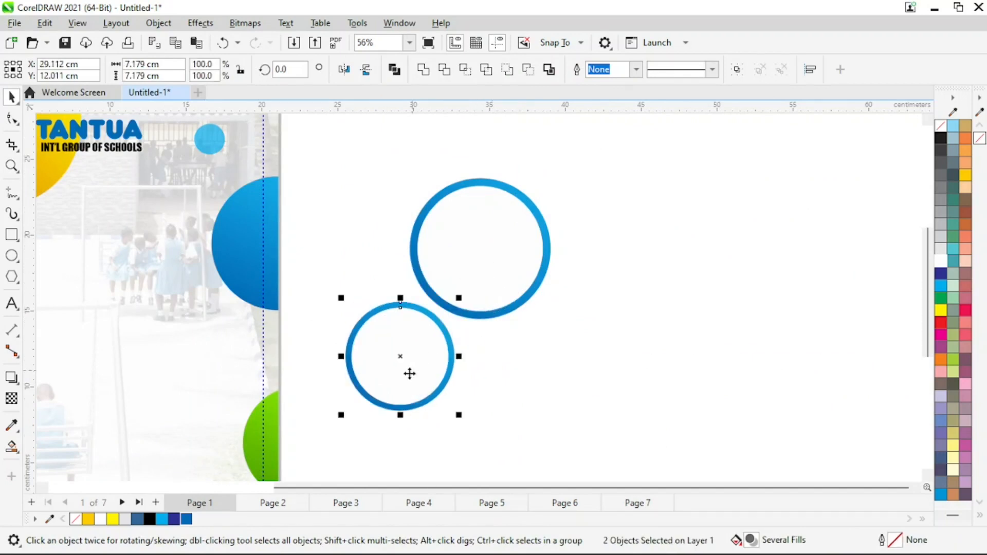
Duplicate the small ring twice into an overlapping row of three beneath the large ring and nudge the row slightly left
{"action": "left_click_drag", "start_coordinate": [410, 376], "coordinate": [495, 335]}
{"action": "key", "text": "ctrl+r"}
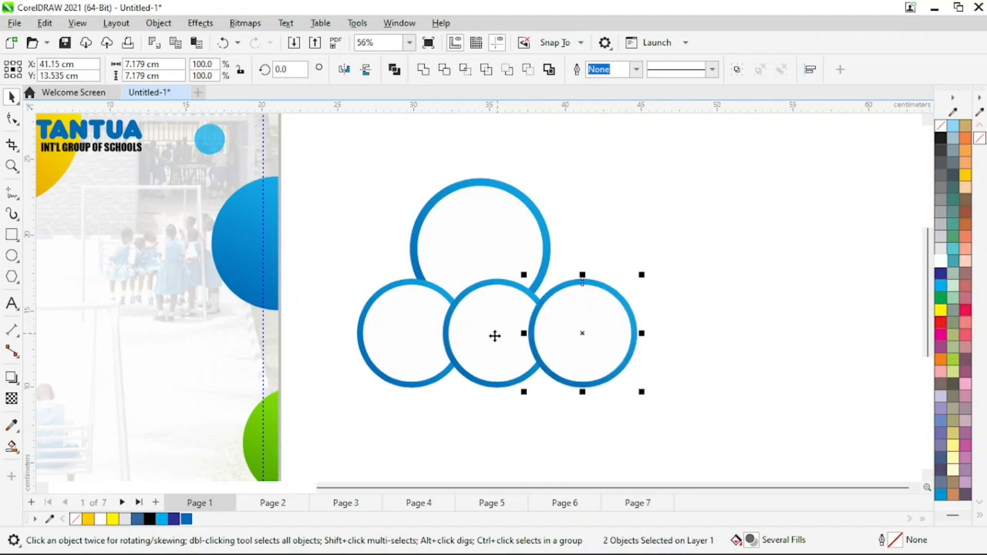
{"action": "left_click_drag", "start_coordinate": [734, 252], "coordinate": [325, 437]}
{"action": "key", "text": "Left"}
{"action": "key", "text": "Left"}
{"action": "key", "text": "Left"}
{"action": "key", "text": "Left"}
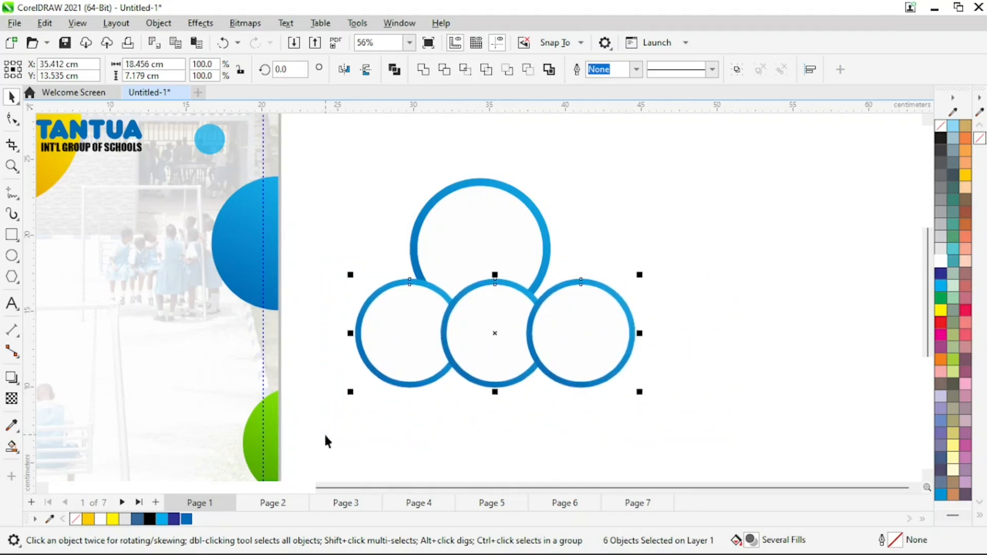
Move the row of three small rings slightly left and up beneath the large ring
{"action": "key", "text": "z"}
{"action": "right_click", "coordinate": [571, 345]}
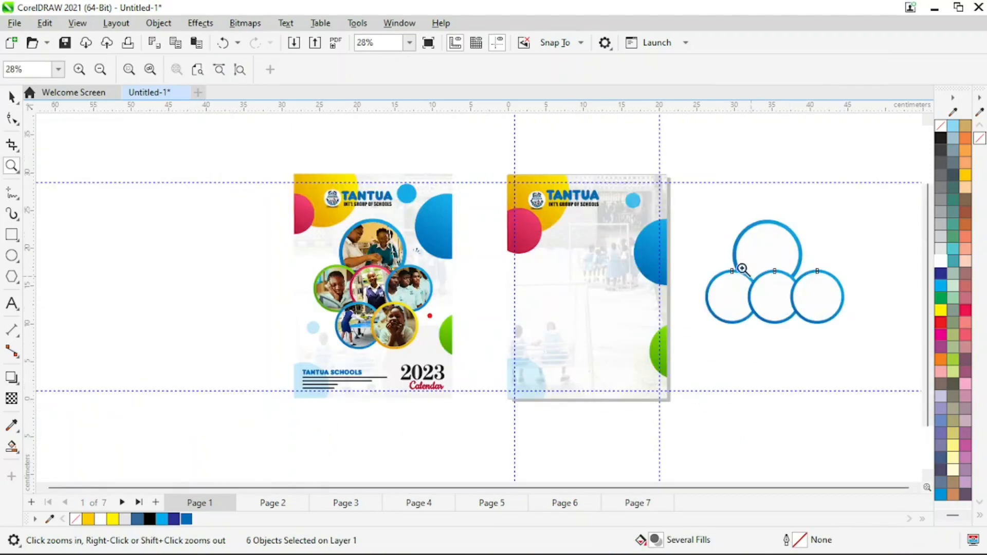
{"action": "left_click_drag", "start_coordinate": [679, 203], "coordinate": [892, 370]}
{"action": "key", "text": "space"}
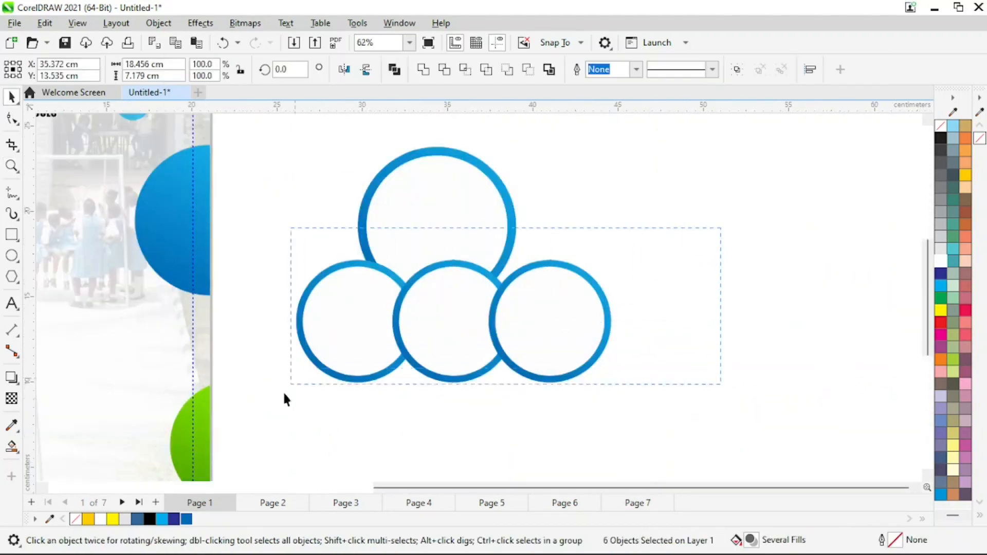
{"action": "left_click_drag", "start_coordinate": [484, 348], "coordinate": [456, 359]}
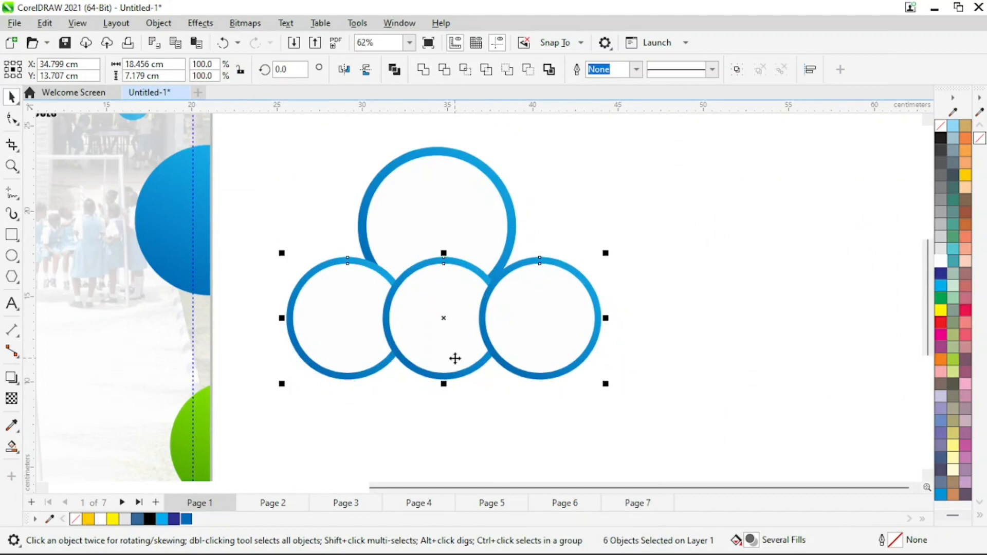
Group the three small rings and centre the group horizontally under the large ring
{"action": "left_click", "coordinate": [737, 69]}
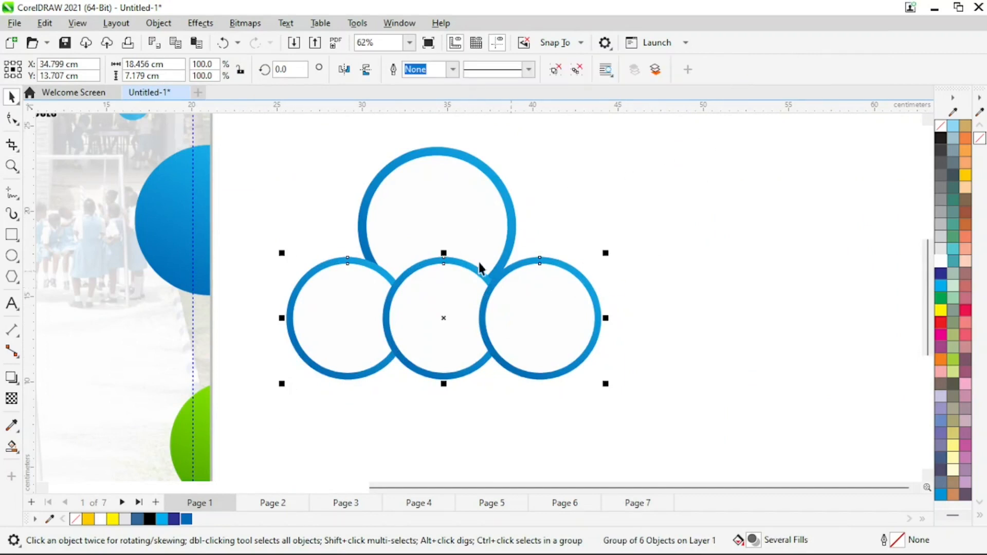
{"action": "key", "text": "ctrl+u"}
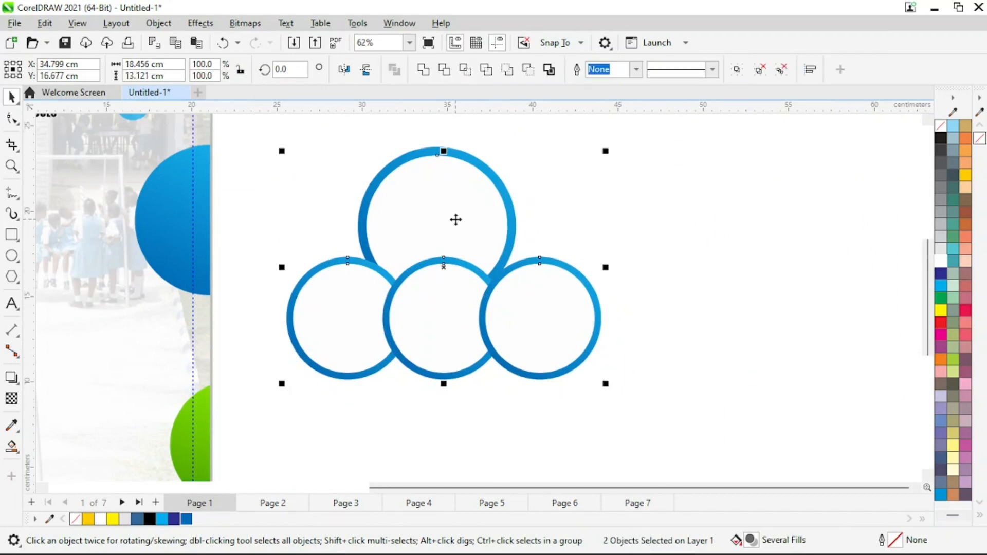
{"action": "key", "text": "Left"}
{"action": "left_click", "coordinate": [679, 262]}
{"action": "key", "text": "z"}
{"action": "right_click", "coordinate": [417, 340]}
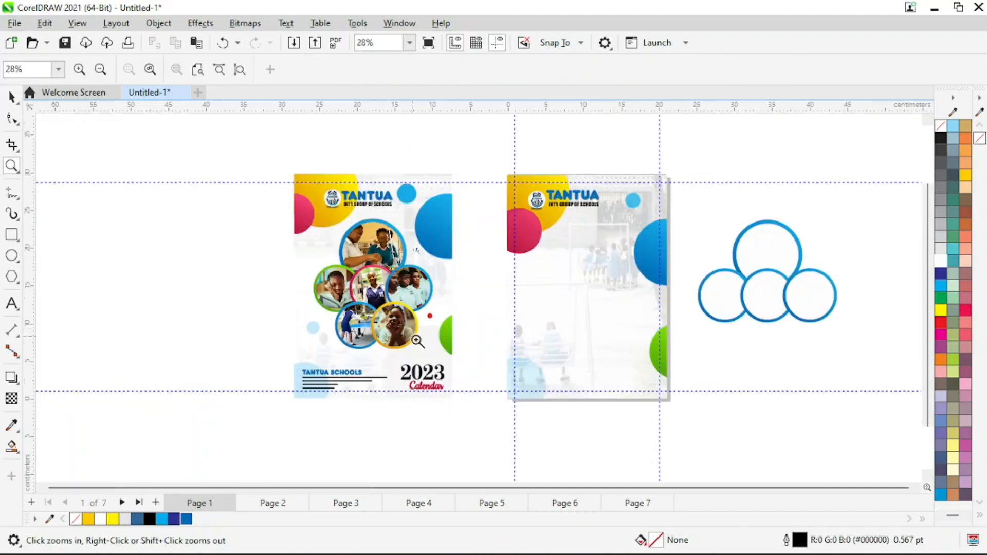
Ungroup the row of small rings and copy its middle and right rings into a second, overlapping row below
{"action": "left_click_drag", "start_coordinate": [665, 180], "coordinate": [853, 412]}
{"action": "key", "text": "space"}
{"action": "left_click", "coordinate": [595, 317]}
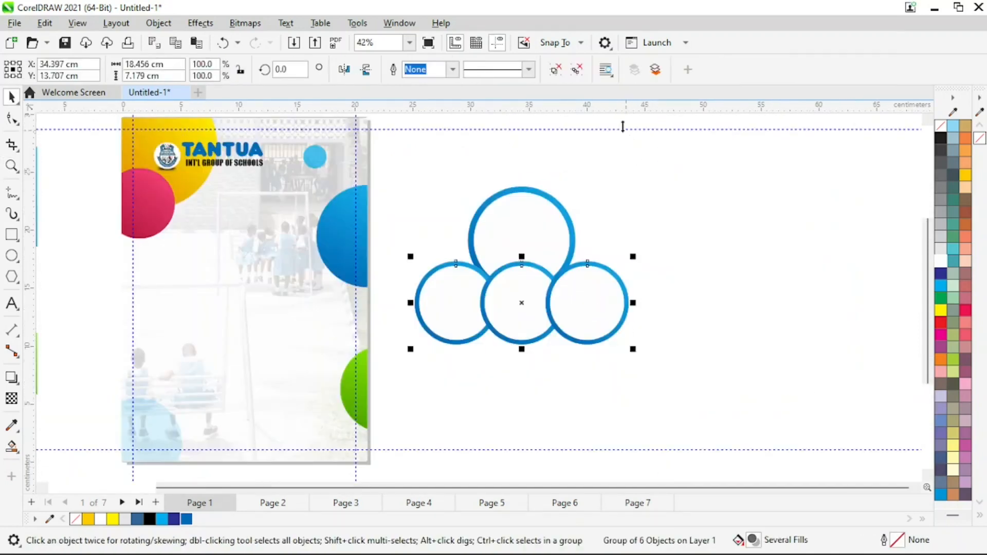
{"action": "key", "text": "ctrl+u"}
{"action": "left_click_drag", "start_coordinate": [764, 234], "coordinate": [548, 349]}
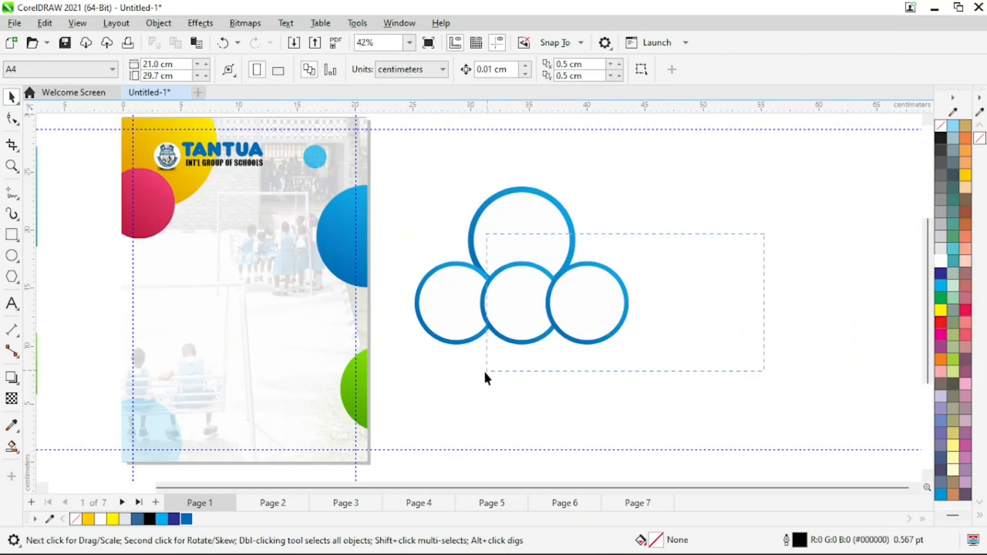
{"action": "left_click_drag", "start_coordinate": [486, 378], "coordinate": [468, 383]}
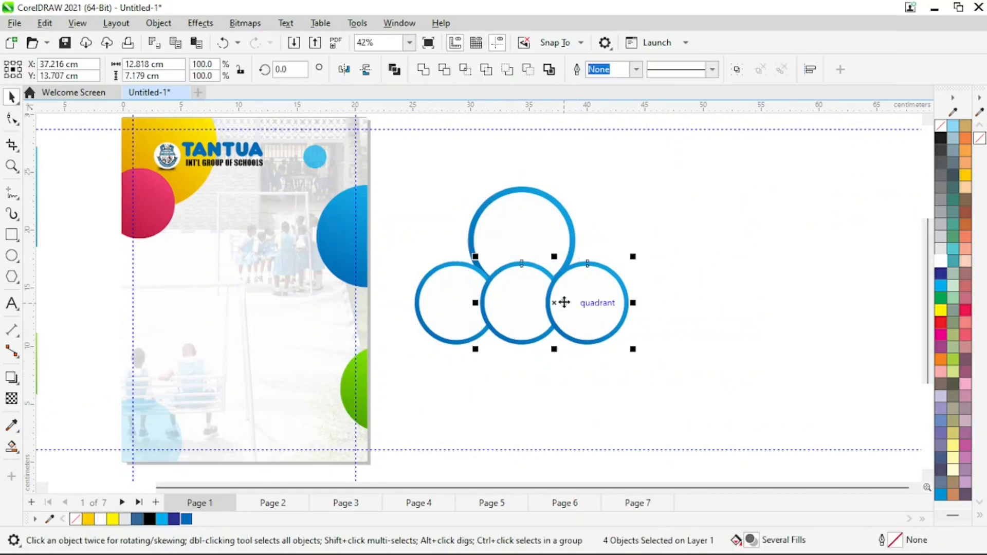
{"action": "mouse_move", "coordinate": [554, 302]}
{"action": "left_mouse_down"}
{"action": "mouse_move", "coordinate": [516, 396]}
{"action": "mouse_move", "coordinate": [520, 358]}
{"action": "left_mouse_up"}
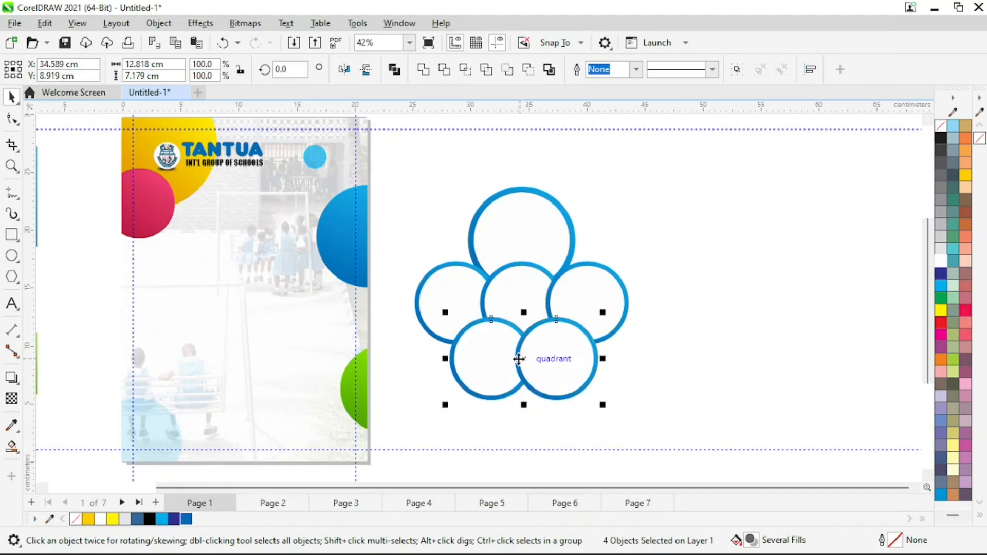
Group the two lowest rings and centre the group horizontally with the large ring
{"action": "key", "text": "ctrl+g"}
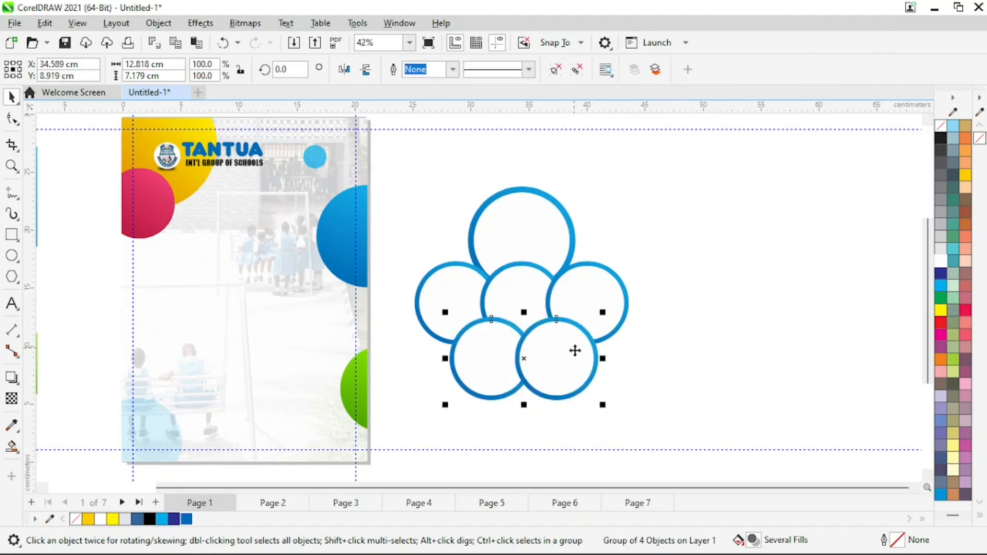
{"action": "left_click", "coordinate": [533, 219], "text": "shift"}
{"action": "key", "text": "c"}
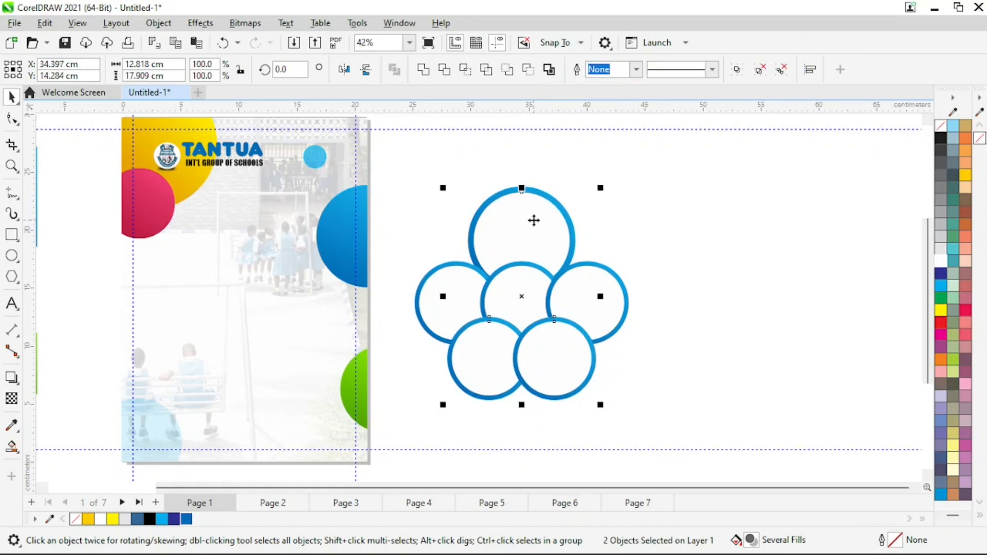
{"action": "left_click", "coordinate": [733, 334]}
Select all five small rings and nudge them down slightly from the large ring
{"action": "key", "text": "z"}
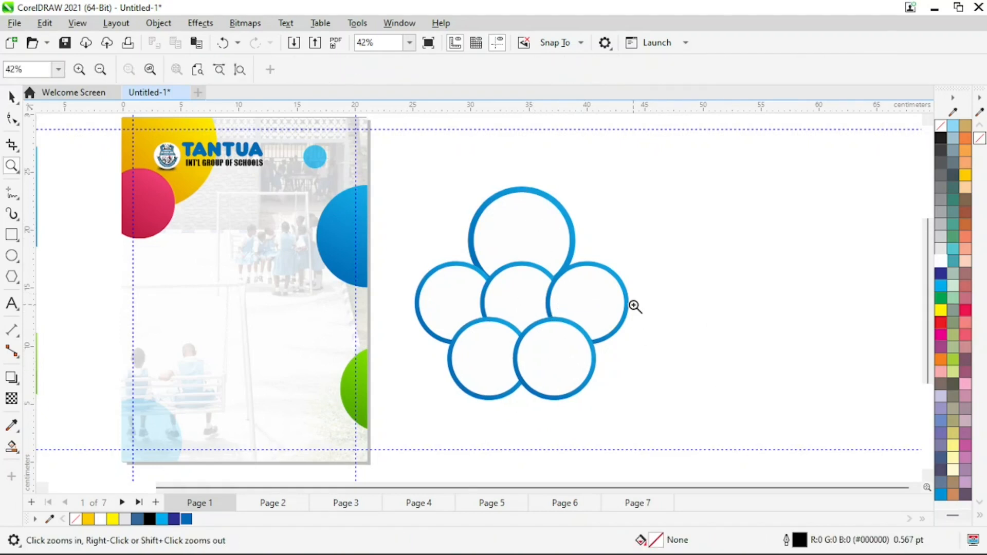
{"action": "right_click", "coordinate": [653, 335]}
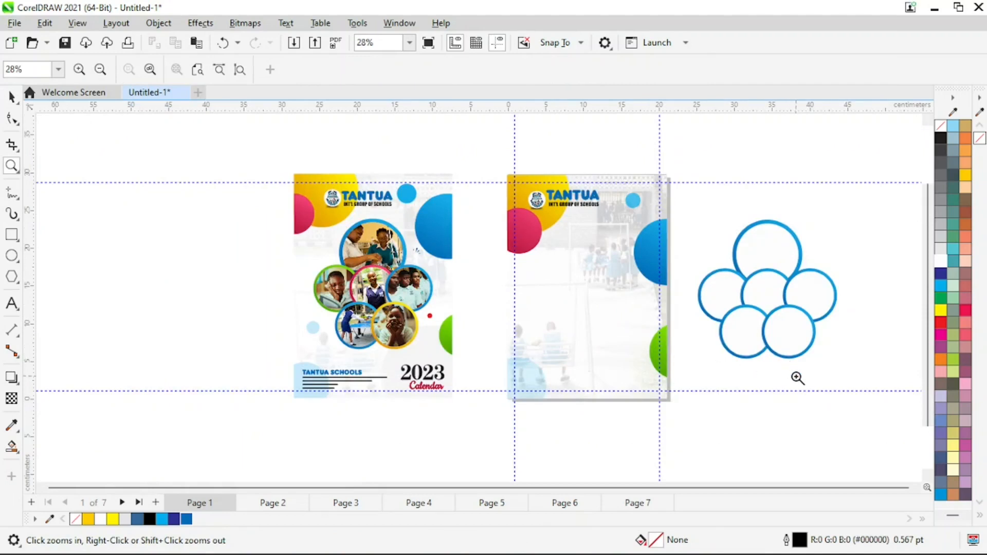
{"action": "left_click_drag", "start_coordinate": [672, 191], "coordinate": [846, 385]}
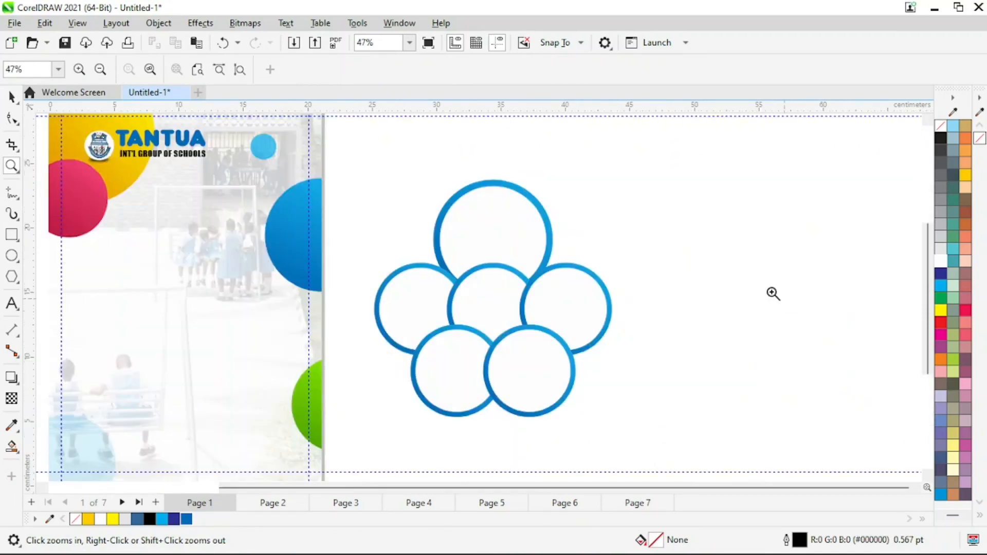
{"action": "key", "text": "space"}
{"action": "left_click_drag", "start_coordinate": [735, 239], "coordinate": [507, 348]}
{"action": "left_click_drag", "start_coordinate": [381, 438], "coordinate": [342, 440]}
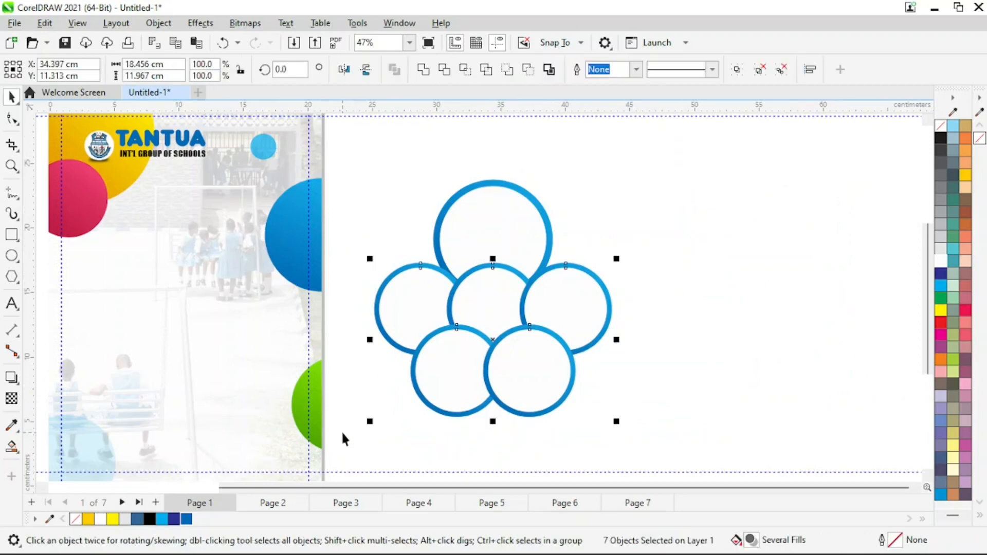
{"action": "key", "text": "Down"}
{"action": "key", "text": "Down"}
{"action": "key", "text": "Down"}
{"action": "key", "text": "Down"}
{"action": "key", "text": "Down"}
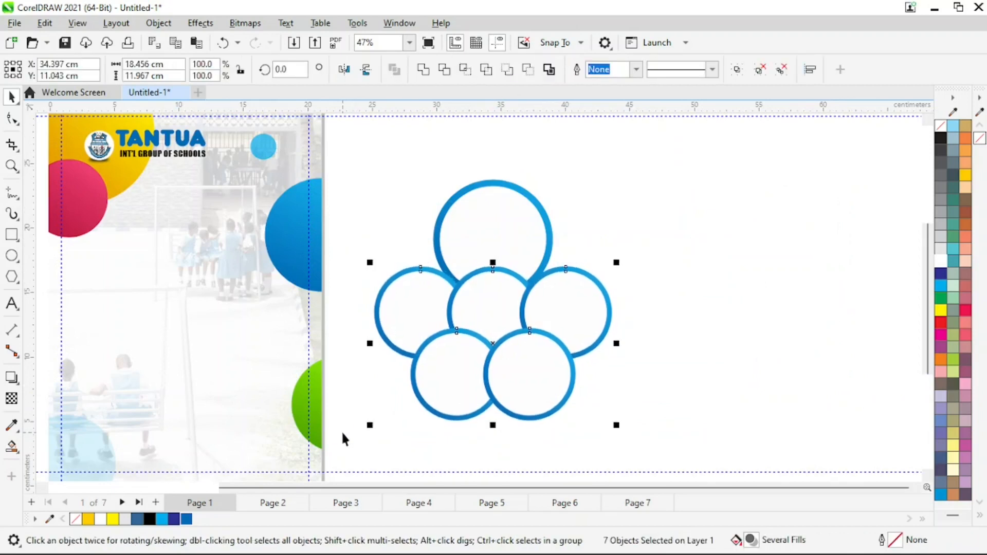
Select the group of the two lowest rings and nudge it down slightly from the middle row
{"action": "left_click_drag", "start_coordinate": [348, 448], "coordinate": [680, 361]}
{"action": "left_click_drag", "start_coordinate": [701, 322], "coordinate": [705, 326]}
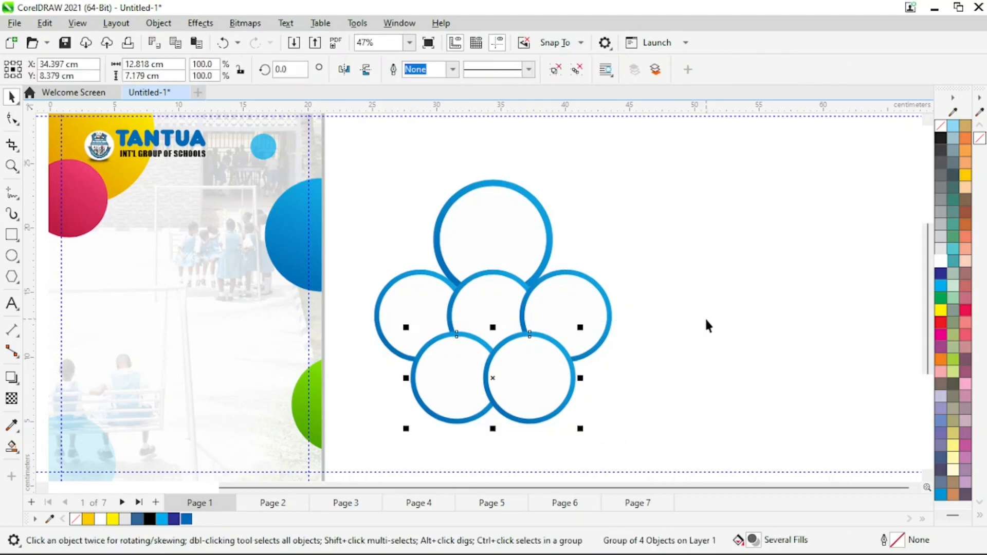
{"action": "key", "text": "Down"}
{"action": "key", "text": "Down"}
{"action": "key", "text": "Down"}
{"action": "key", "text": "Down"}
{"action": "key", "text": "Down"}
{"action": "key", "text": "Down"}
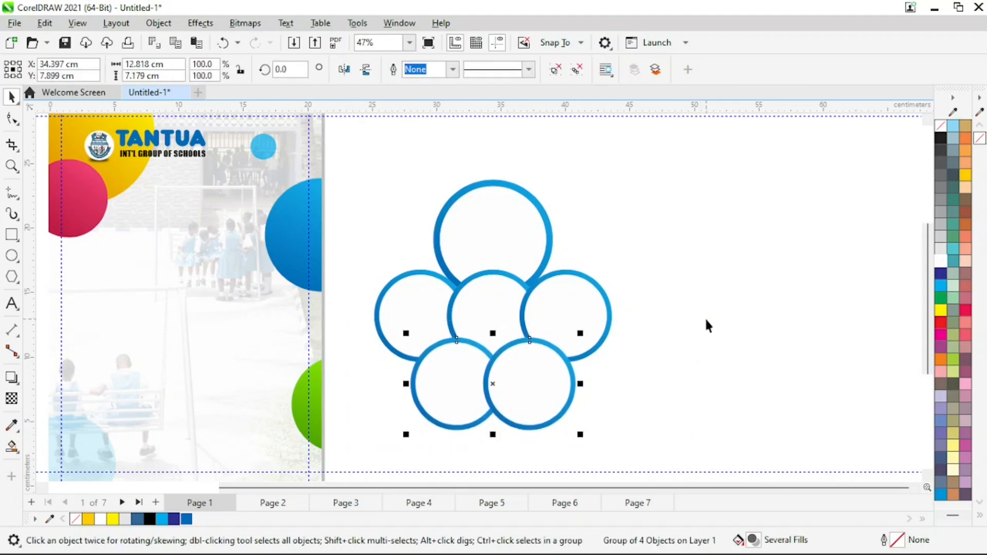
Compare the ring cluster with the reference design and nudge the five small rings up slightly towards the large ring
{"action": "key", "text": "z"}
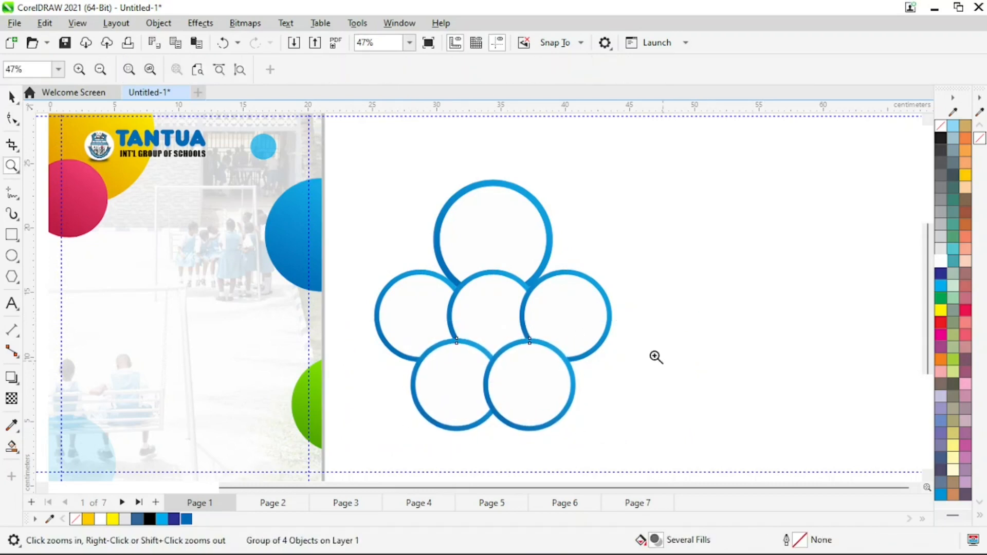
{"action": "right_click", "coordinate": [583, 298]}
{"action": "key", "text": "space"}
{"action": "left_click", "coordinate": [772, 378]}
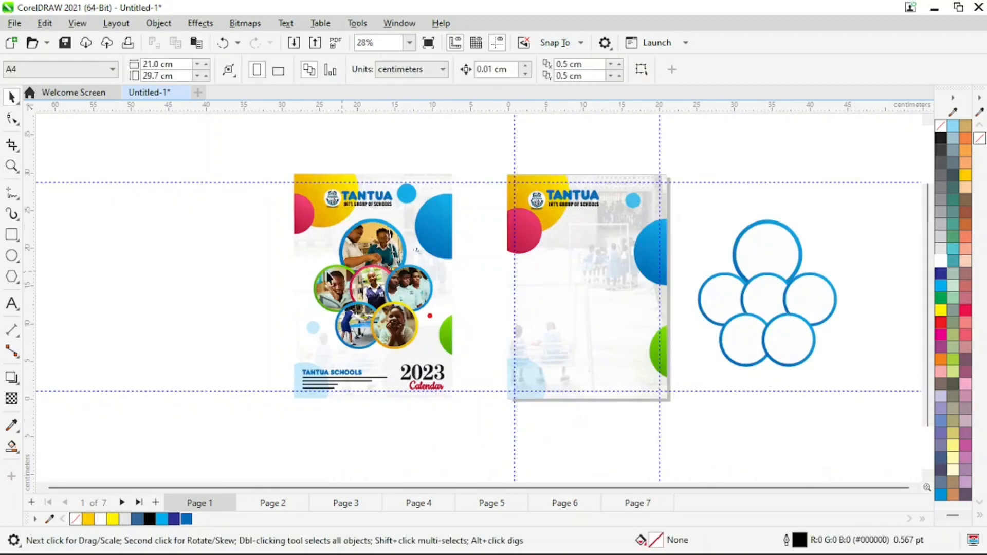
{"action": "key", "text": "z"}
{"action": "left_click_drag", "start_coordinate": [275, 188], "coordinate": [487, 360]}
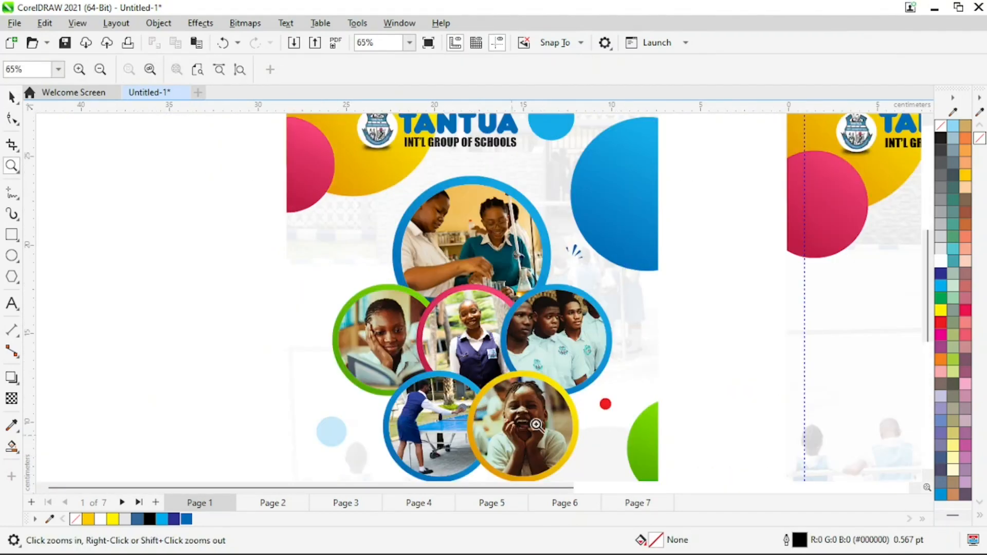
{"action": "right_click", "coordinate": [533, 313]}
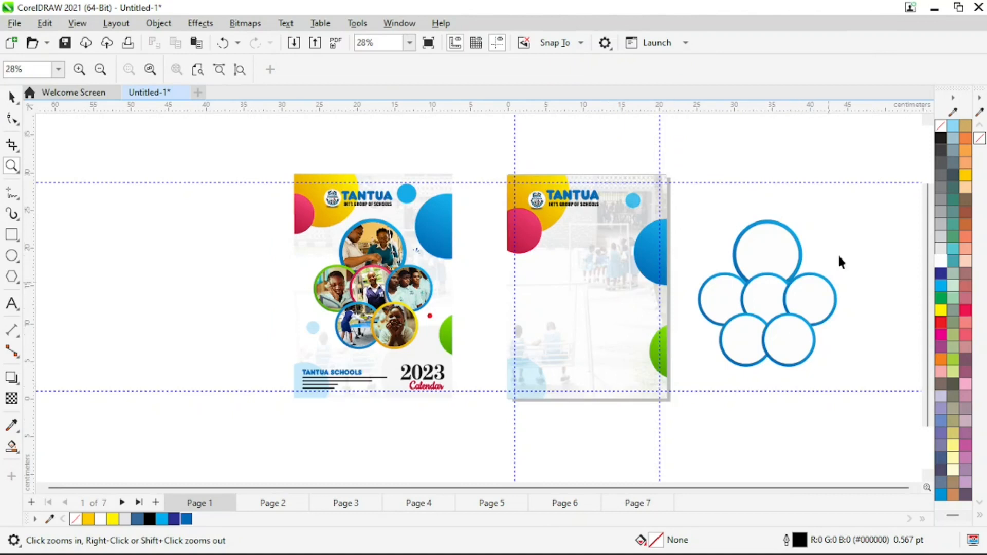
{"action": "key", "text": "space"}
{"action": "left_click_drag", "start_coordinate": [688, 379], "coordinate": [886, 253]}
{"action": "key", "text": "Up"}
{"action": "key", "text": "Up"}
{"action": "key", "text": "Up"}
{"action": "key", "text": "Up"}
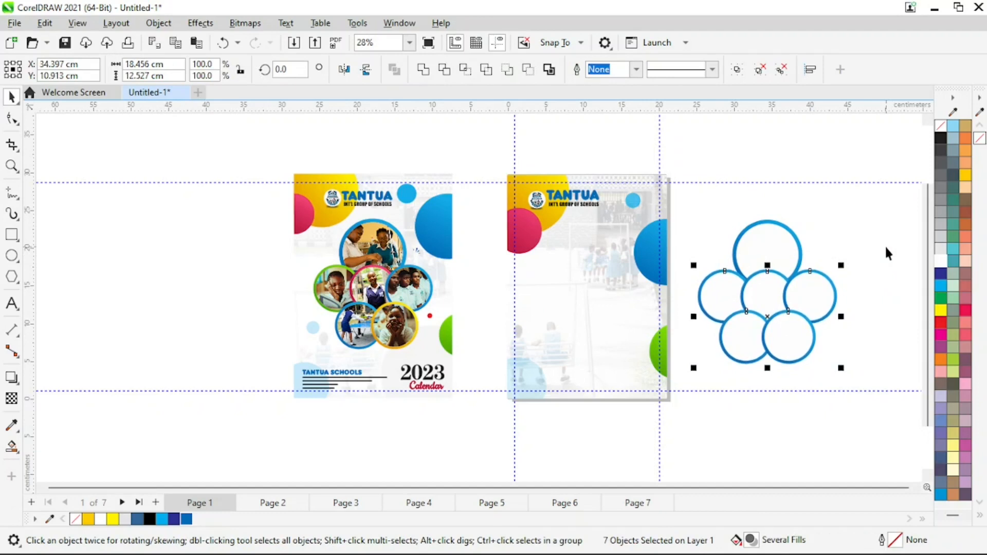
{"action": "left_click", "coordinate": [867, 229]}
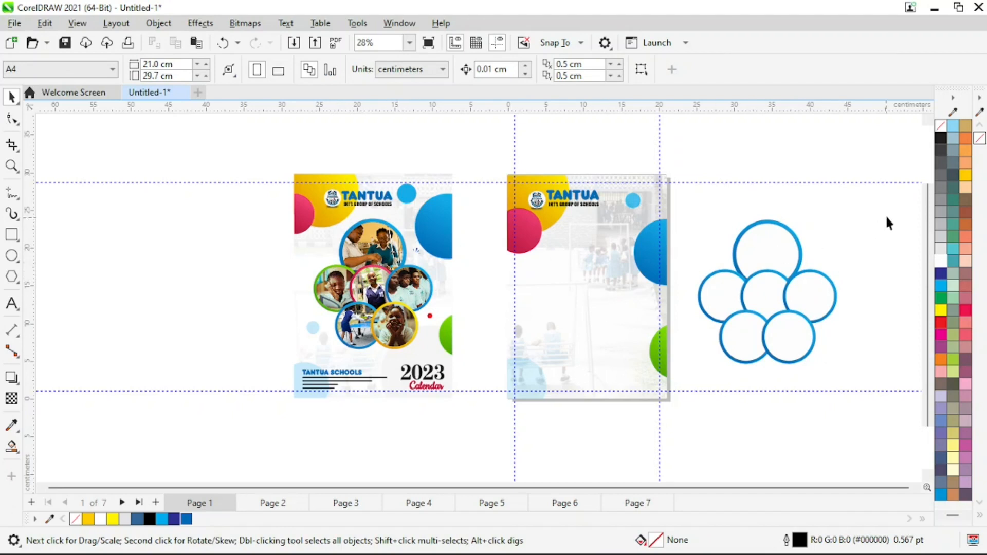
{"action": "left_click_drag", "start_coordinate": [712, 274], "coordinate": [710, 233]}
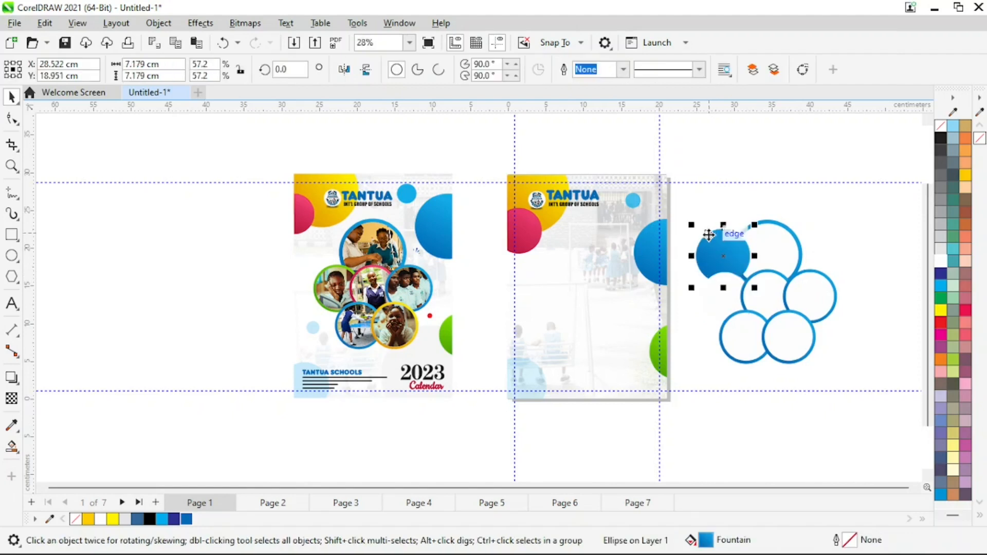
{"action": "key", "text": "ctrl+z"}
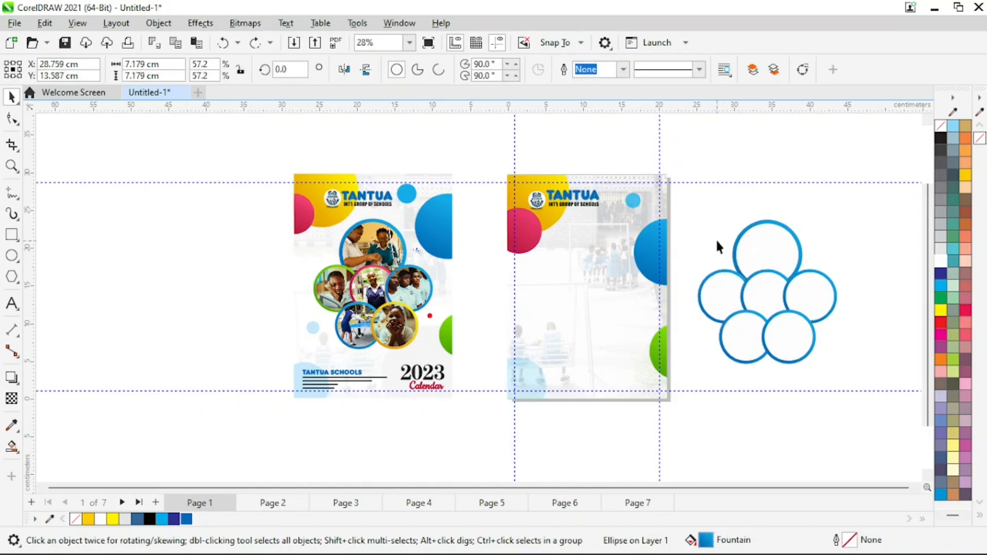
{"action": "left_click", "coordinate": [715, 239]}
{"action": "left_click_drag", "start_coordinate": [723, 276], "coordinate": [705, 260]}
{"action": "key", "text": "ctrl+z"}
{"action": "key", "text": "ctrl+z"}
Copy the outline pen, outline color and fill of the page's green circle to the left ring of the middle row
{"action": "left_click", "coordinate": [45, 23]}
{"action": "left_click", "coordinate": [103, 129]}
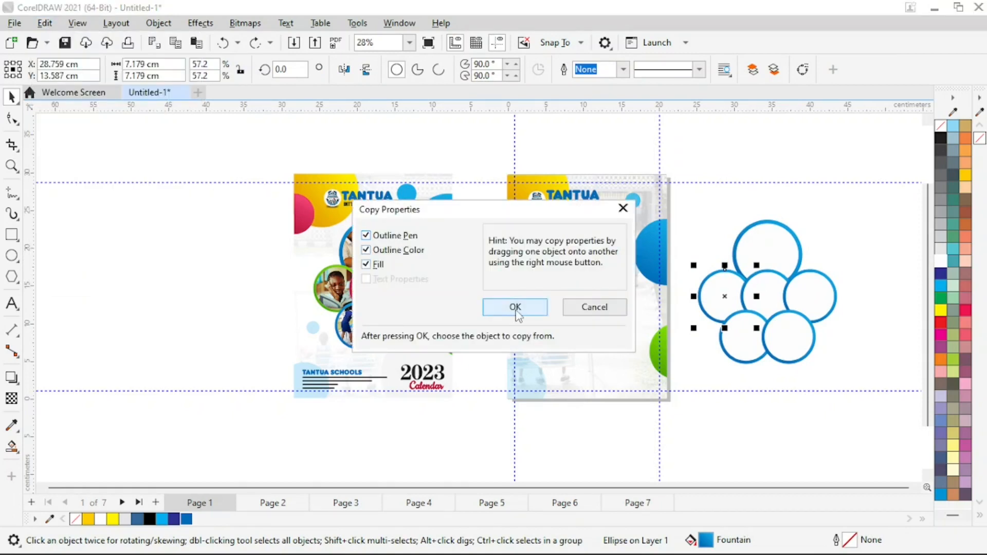
{"action": "left_click", "coordinate": [515, 308]}
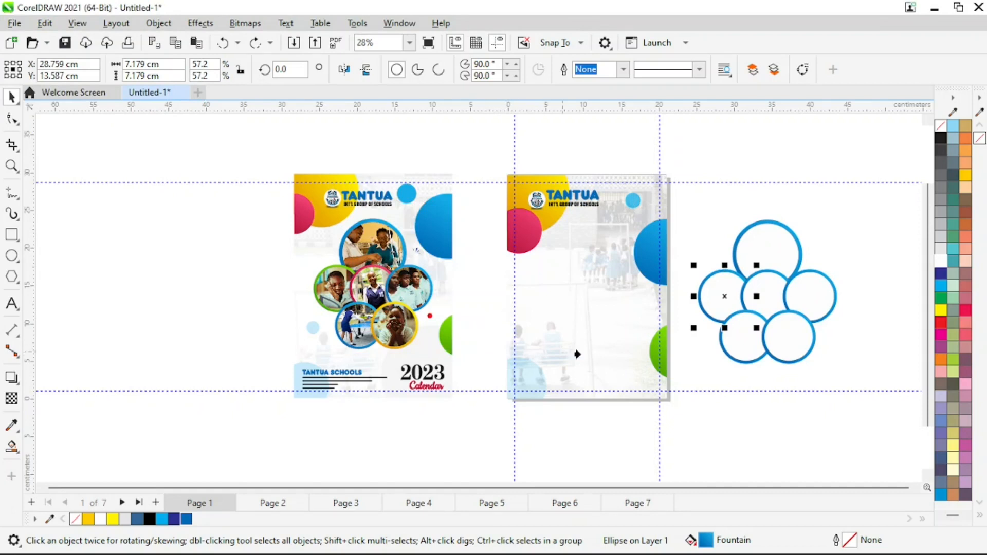
{"action": "left_click", "coordinate": [650, 355]}
{"action": "left_click", "coordinate": [813, 267]}
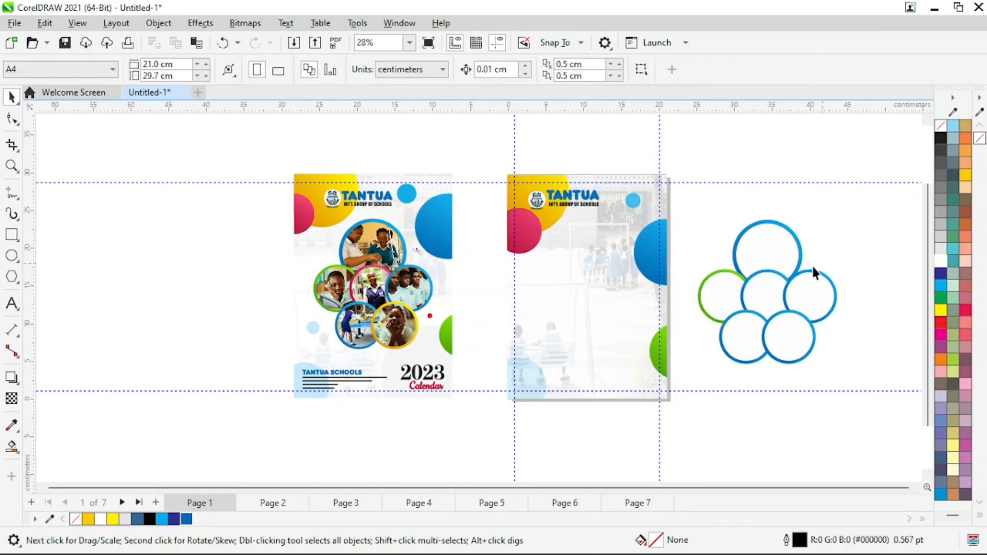
Copy the outline and fill properties of the page's pink circle to the centre ring of the middle row
{"action": "left_click", "coordinate": [781, 274]}
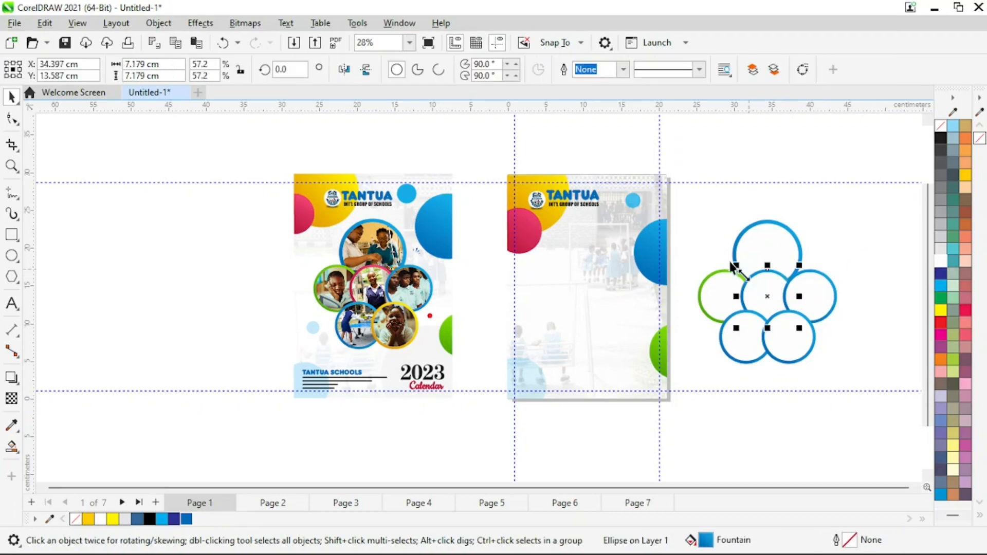
{"action": "left_click", "coordinate": [45, 24]}
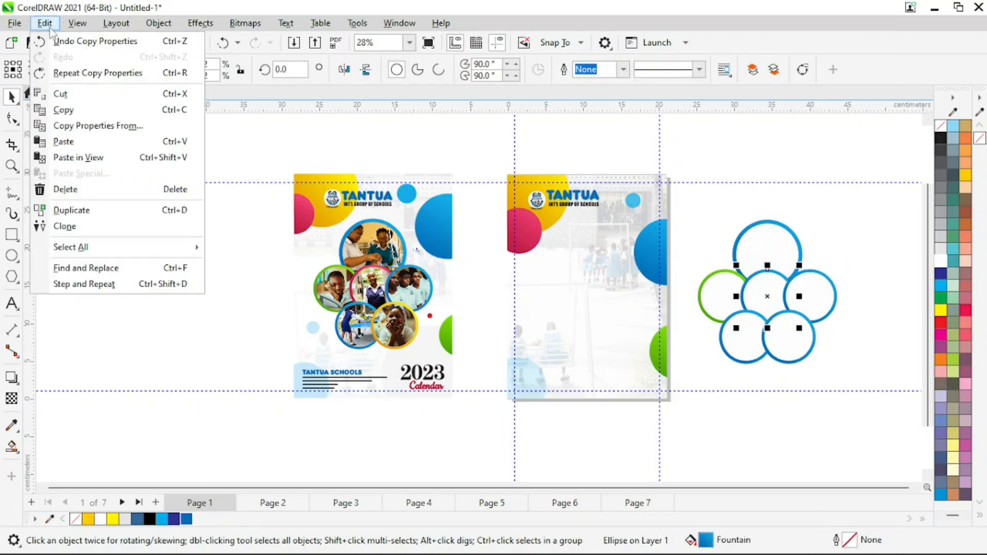
{"action": "left_click", "coordinate": [100, 126]}
{"action": "left_click", "coordinate": [525, 312]}
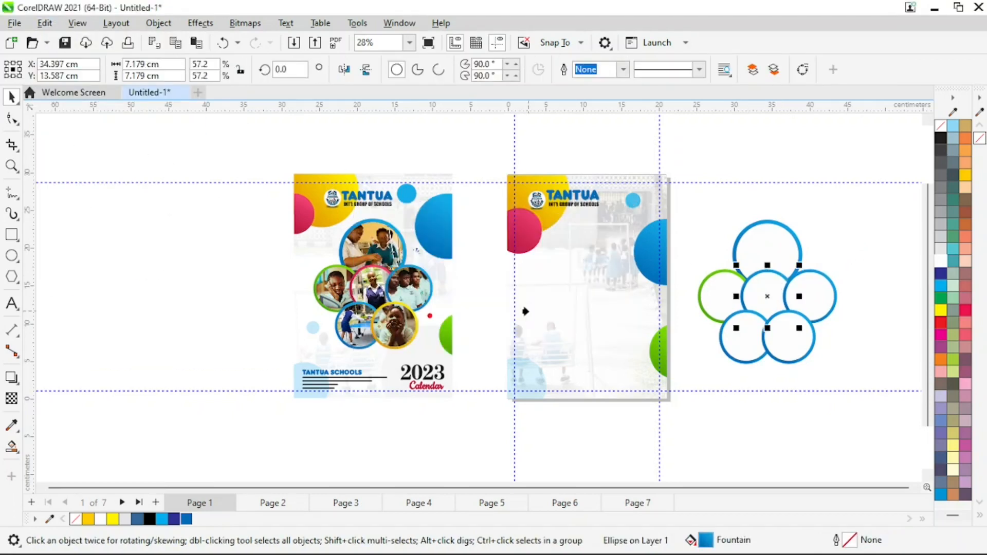
{"action": "left_click", "coordinate": [524, 232]}
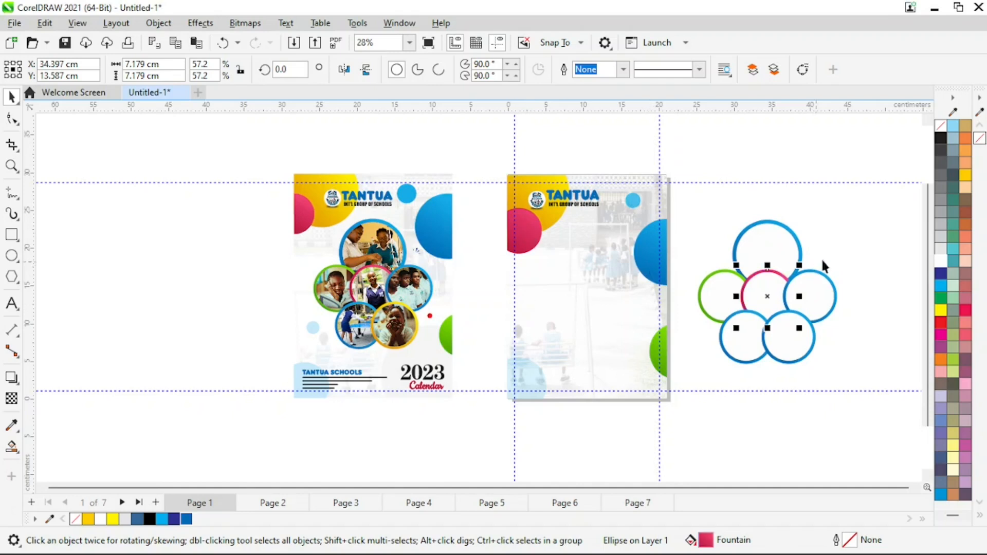
{"action": "left_click", "coordinate": [837, 272]}
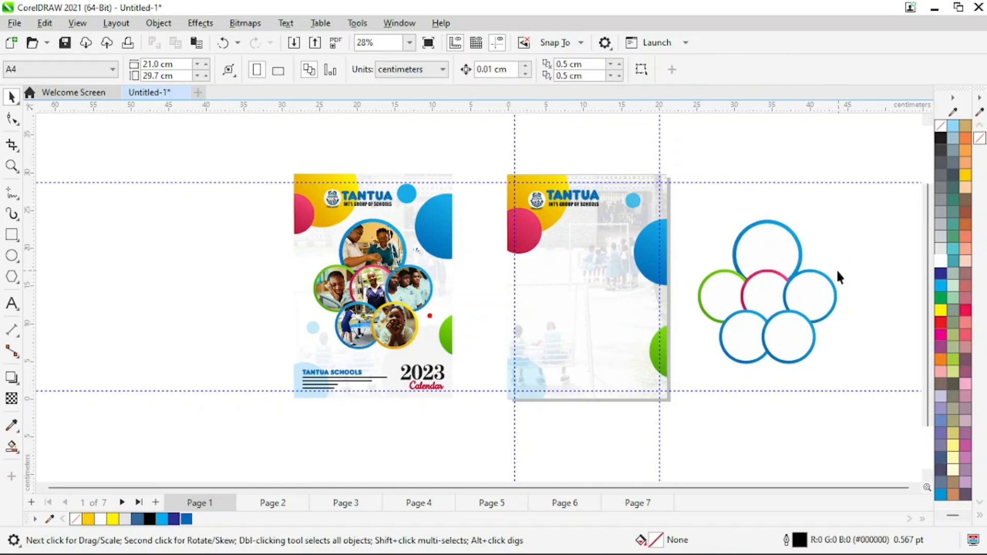
Ungroup the two lowest rings
{"action": "left_click", "coordinate": [777, 365]}
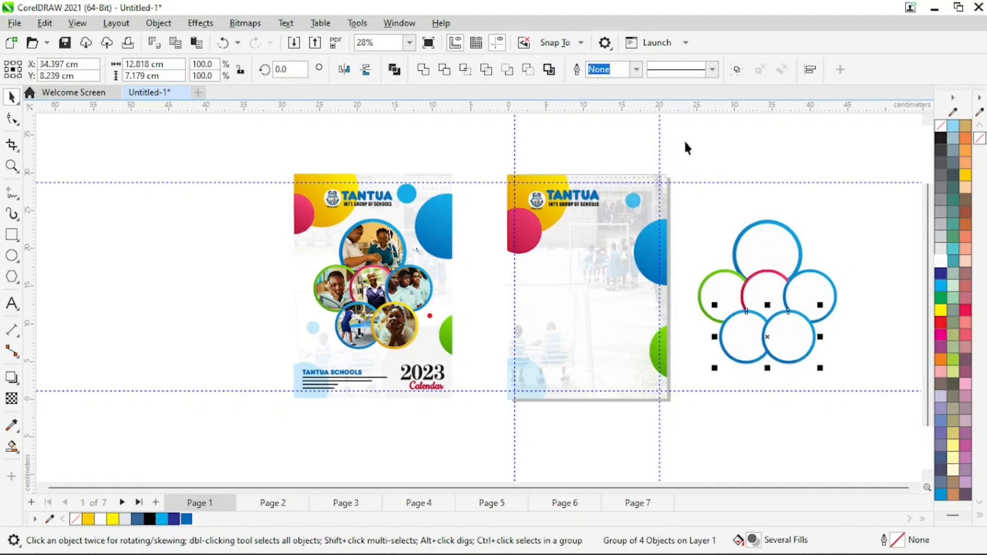
{"action": "left_click", "coordinate": [792, 304]}
{"action": "left_click_drag", "start_coordinate": [782, 366], "coordinate": [802, 396]}
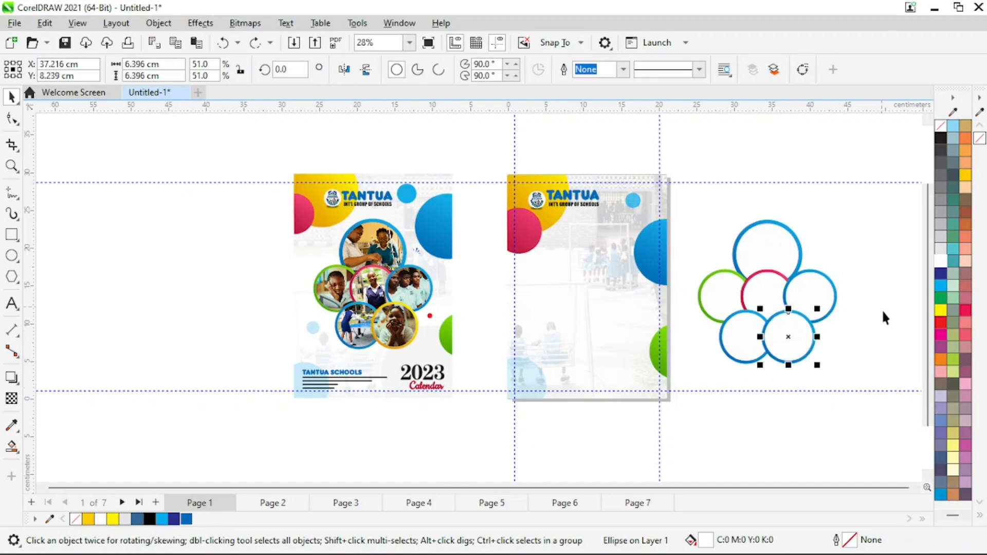
{"action": "left_click", "coordinate": [826, 368]}
Copy the outline and fill properties of the page's yellow corner circle to the right ring of the lowest row
{"action": "key", "text": "z"}
{"action": "left_click_drag", "start_coordinate": [559, 251], "coordinate": [839, 434]}
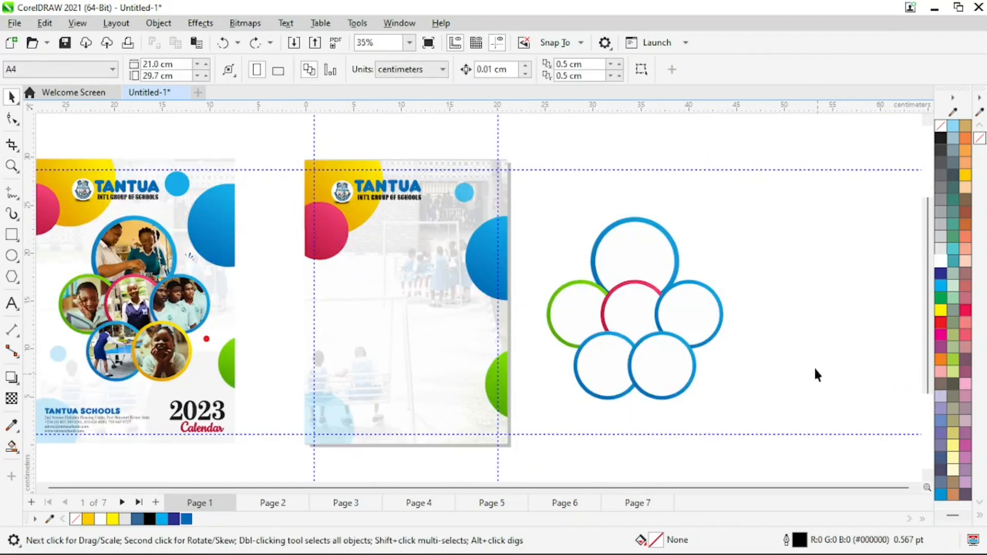
{"action": "left_click", "coordinate": [695, 378]}
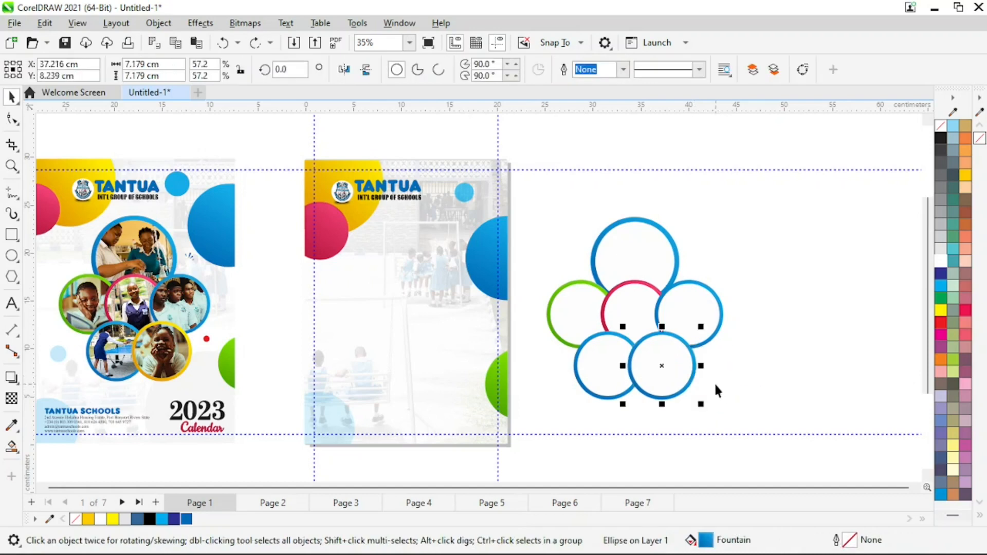
{"action": "left_click", "coordinate": [45, 23]}
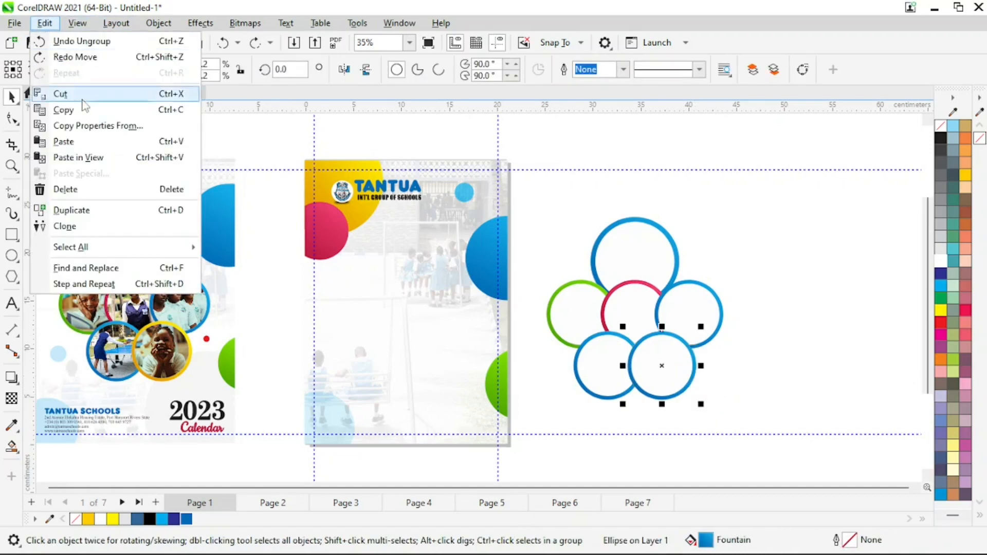
{"action": "left_click", "coordinate": [103, 130]}
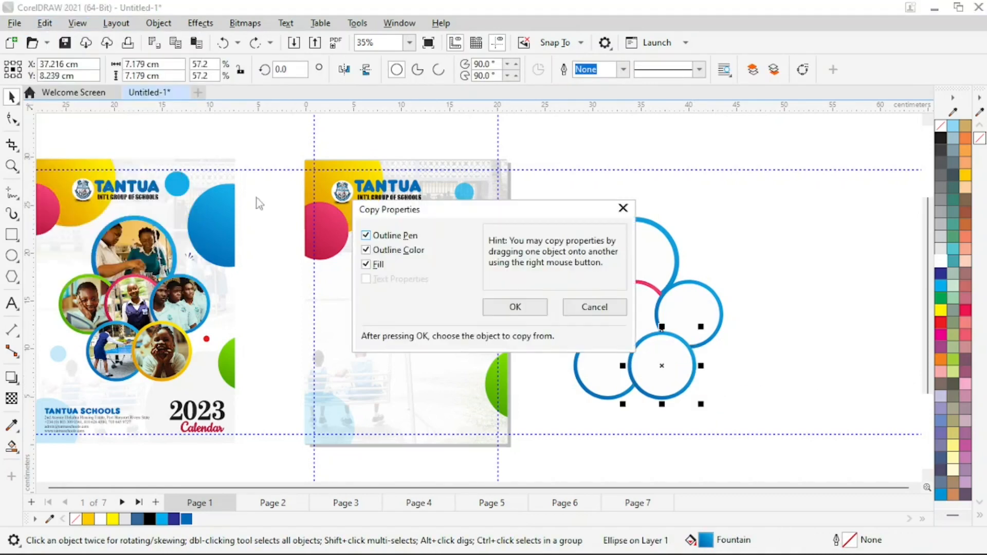
{"action": "left_click", "coordinate": [507, 309]}
{"action": "left_click", "coordinate": [323, 190]}
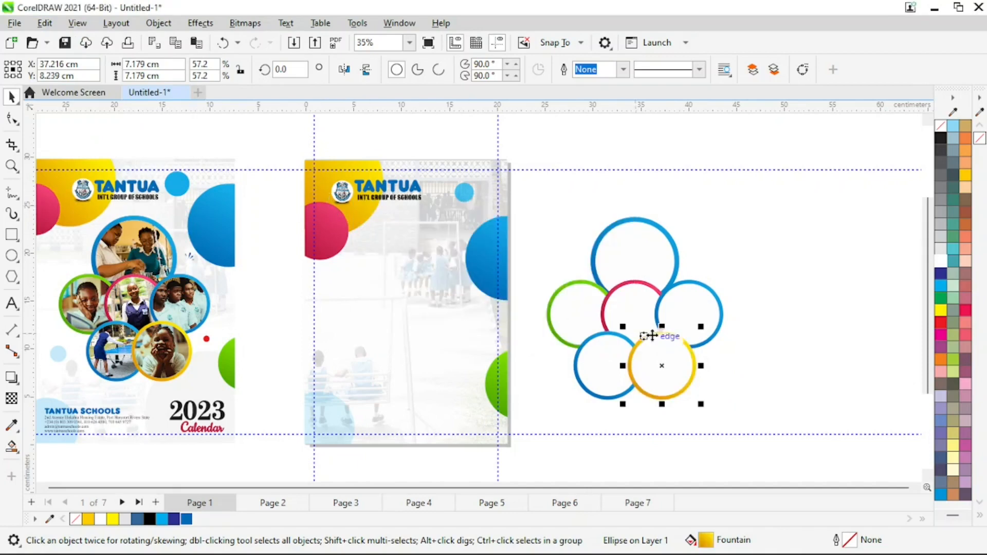
{"action": "left_click", "coordinate": [792, 314]}
Select the entire ring cluster and move it onto the flyer page below the Tantua logo
{"action": "key", "text": "z"}
{"action": "right_click", "coordinate": [679, 269]}
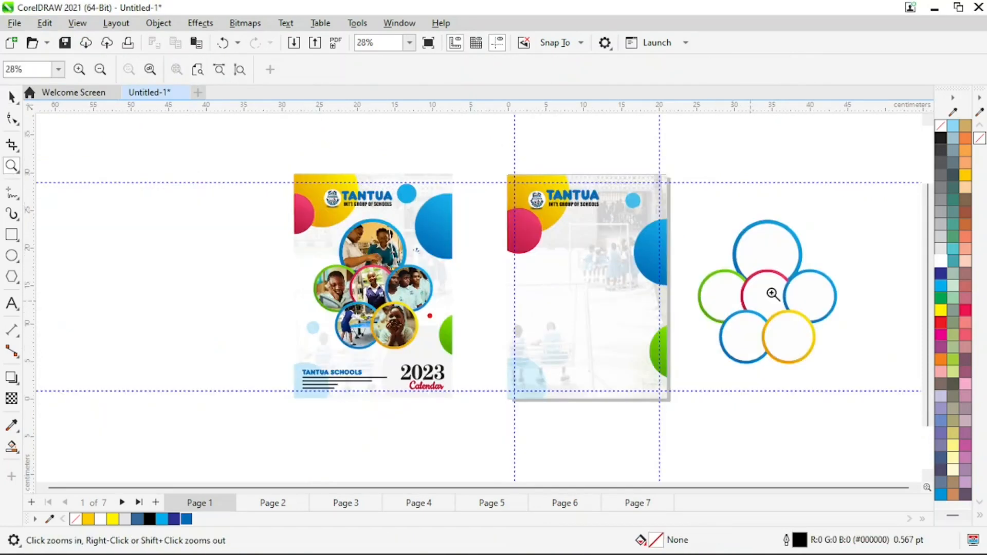
{"action": "key", "text": "space"}
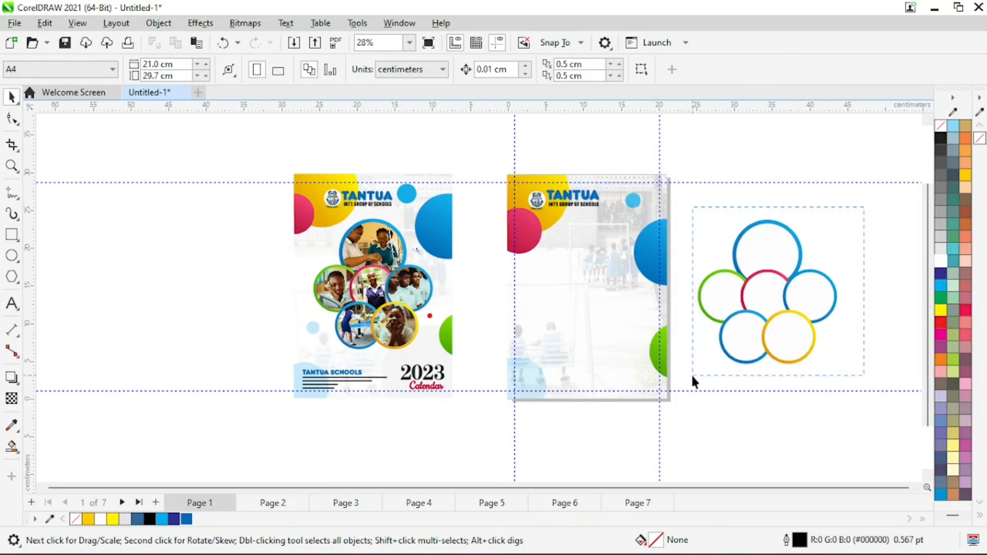
{"action": "left_click_drag", "start_coordinate": [693, 380], "coordinate": [694, 378]}
{"action": "mouse_move", "coordinate": [776, 319]}
{"action": "left_mouse_down"}
{"action": "mouse_move", "coordinate": [635, 331]}
{"action": "mouse_move", "coordinate": [588, 304]}
{"action": "mouse_move", "coordinate": [606, 304]}
{"action": "left_mouse_up"}
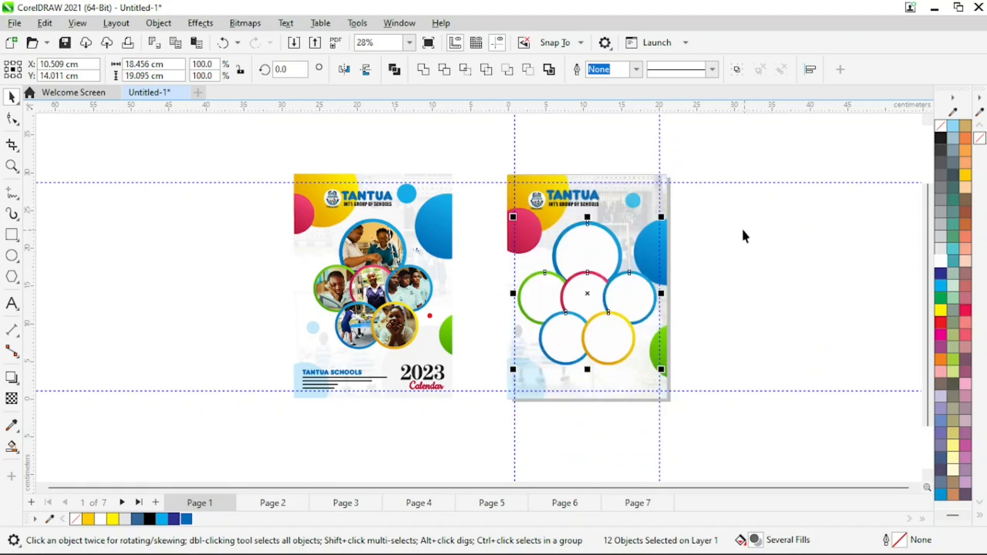
Group all the ring cluster objects and centre the group on the page
{"action": "key", "text": "z"}
{"action": "left_click_drag", "start_coordinate": [469, 149], "coordinate": [702, 437]}
{"action": "key", "text": "space"}
{"action": "key", "text": "Escape"}
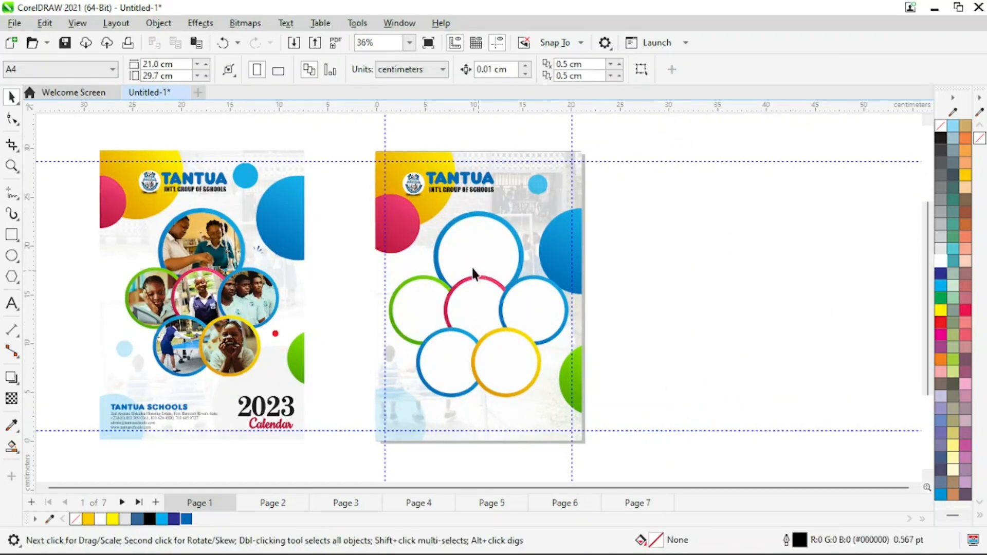
{"action": "left_click_drag", "start_coordinate": [549, 345], "coordinate": [574, 375]}
{"action": "left_click_drag", "start_coordinate": [574, 402], "coordinate": [573, 403]}
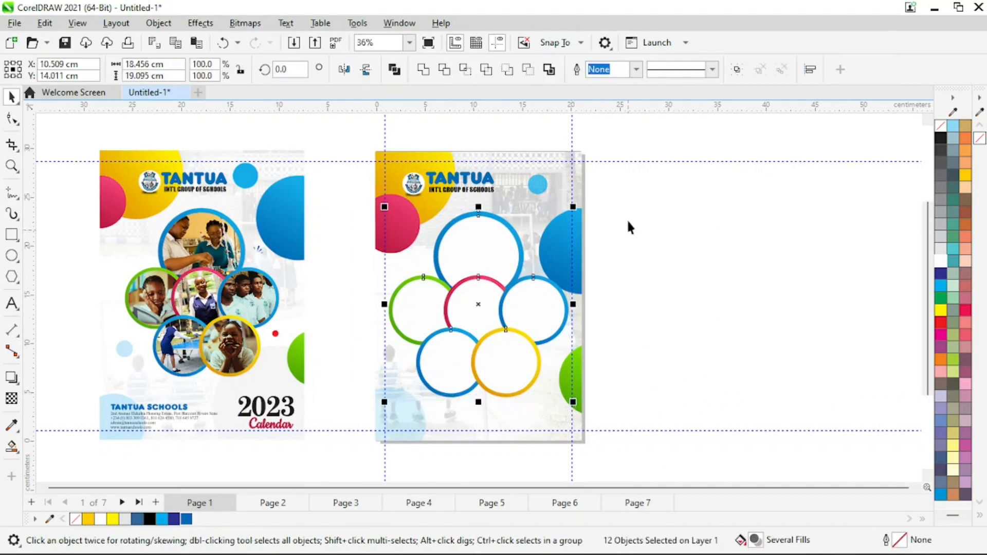
{"action": "left_click", "coordinate": [737, 71]}
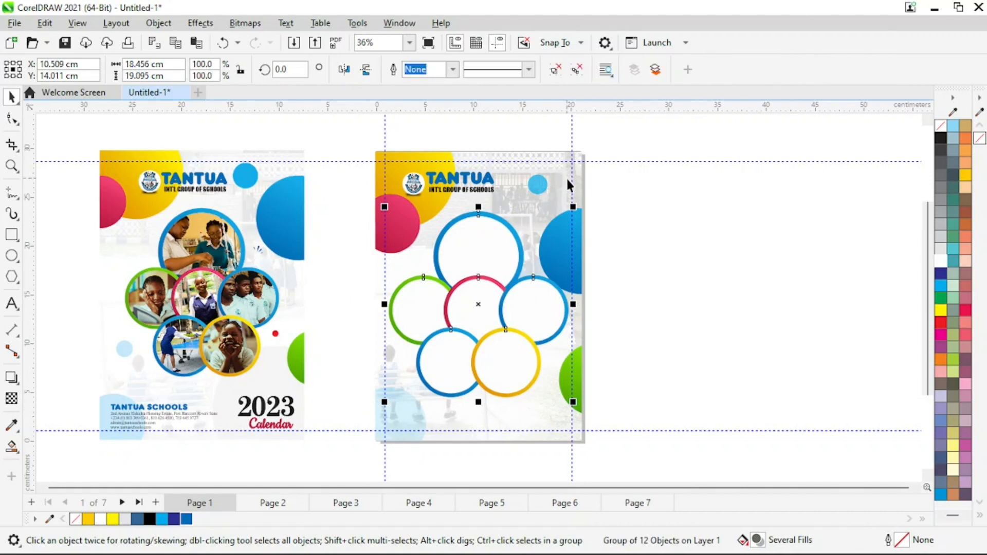
{"action": "key", "text": "p"}
{"action": "left_click", "coordinate": [732, 307]}
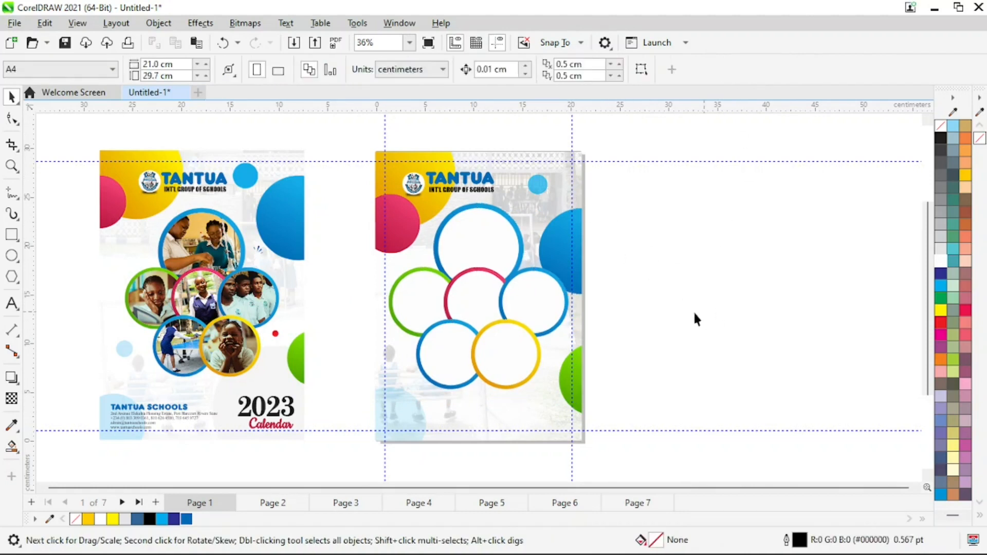
Scale the ring group down from its centre to about 91%, roughly 16.8 by 17.4 cm
{"action": "left_click", "coordinate": [541, 304]}
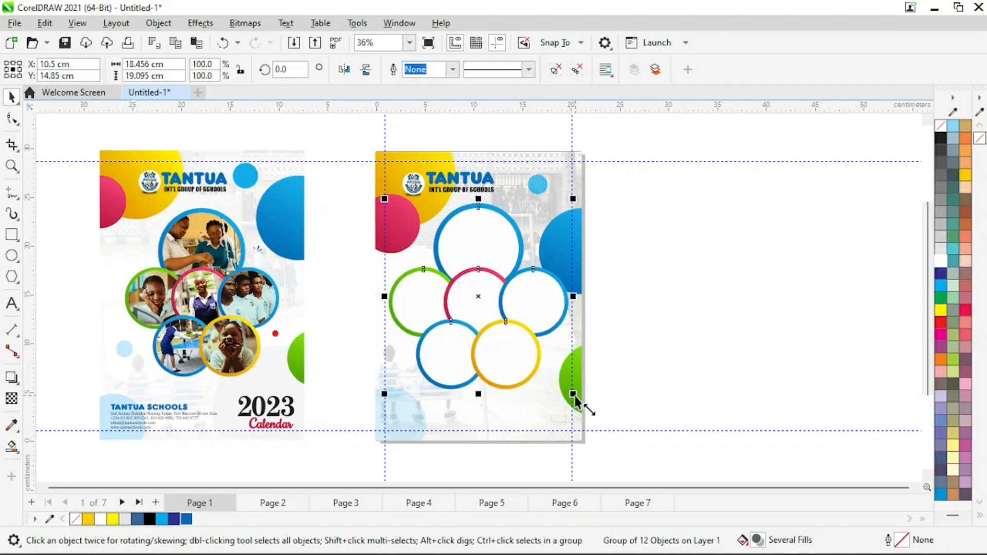
{"action": "left_click_drag", "start_coordinate": [575, 396], "coordinate": [574, 401]}
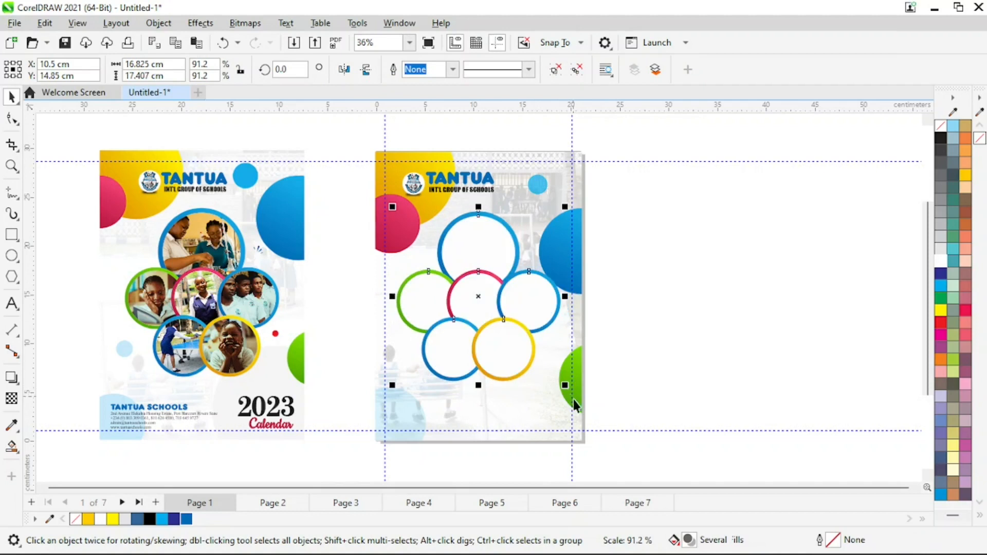
{"action": "left_click", "coordinate": [748, 360]}
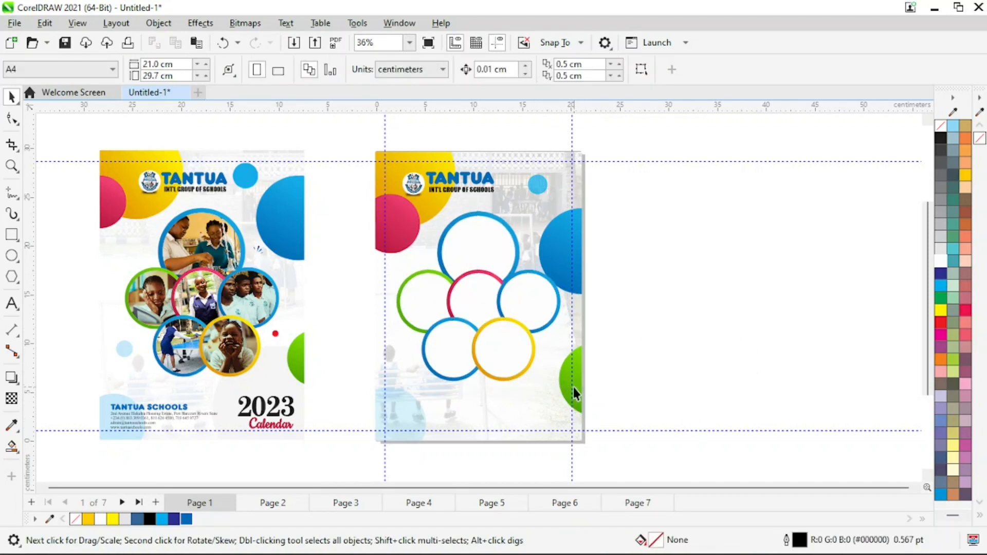
Examine the school contact details and the 2023 Calendar title at the foot of the reference design
{"action": "key", "text": "z"}
{"action": "left_click_drag", "start_coordinate": [75, 358], "coordinate": [358, 470]}
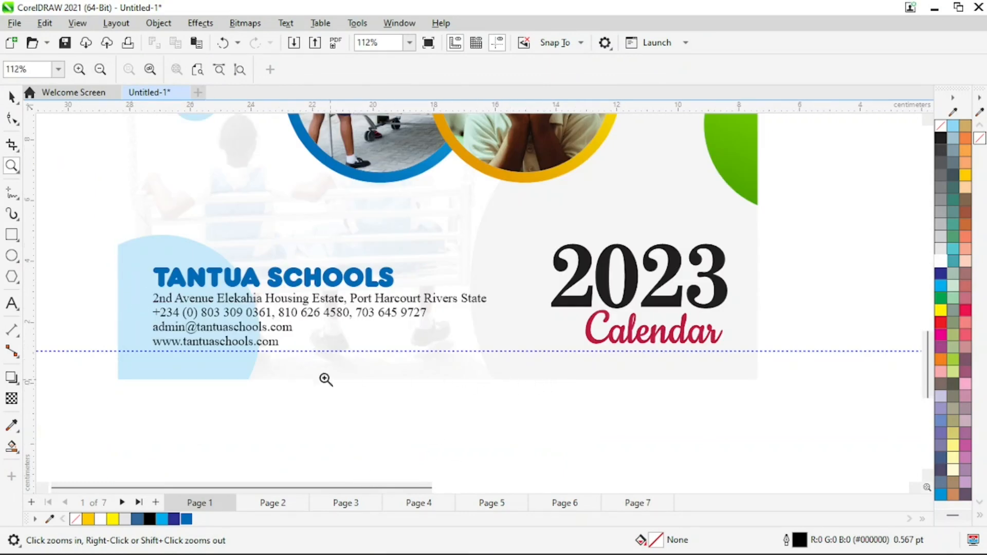
{"action": "right_click", "coordinate": [303, 341]}
{"action": "key", "text": "space"}
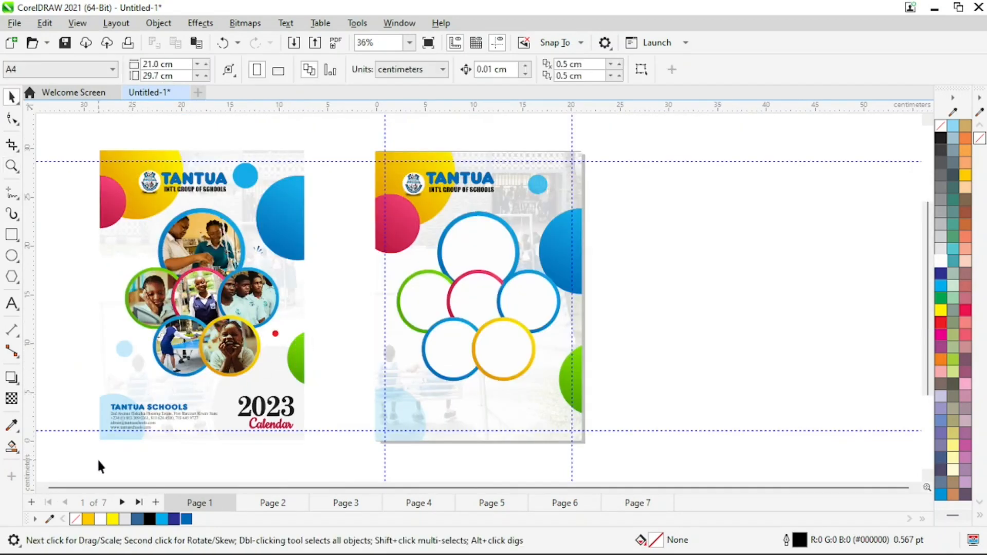
{"action": "left_click_drag", "start_coordinate": [222, 384], "coordinate": [228, 380]}
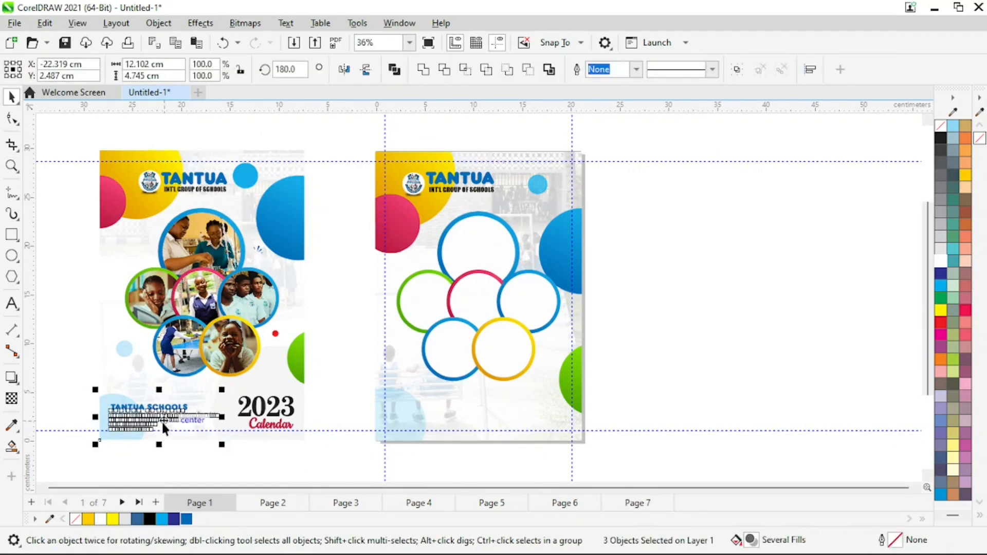
{"action": "left_click_drag", "start_coordinate": [162, 422], "coordinate": [439, 408]}
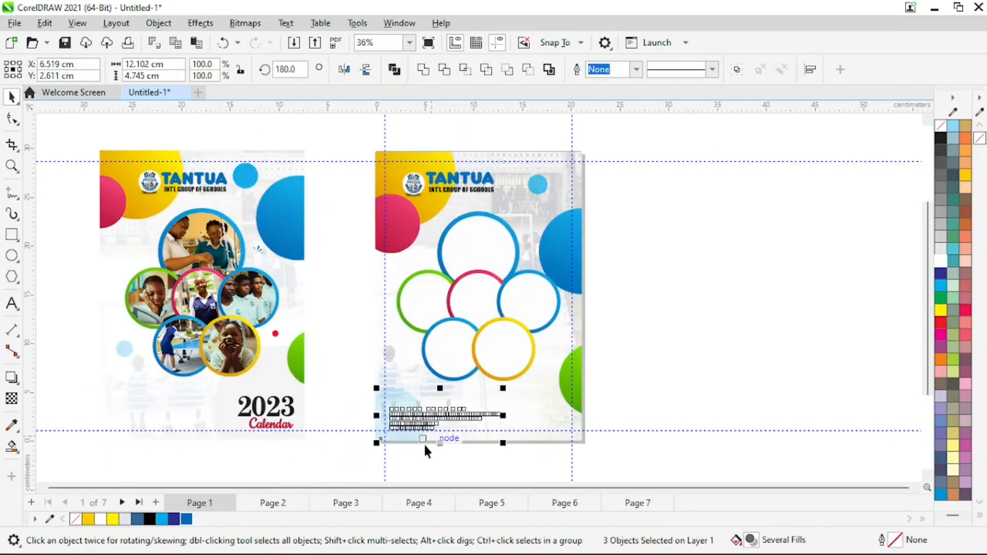
{"action": "key", "text": "ctrl+z"}
{"action": "left_click", "coordinate": [234, 473]}
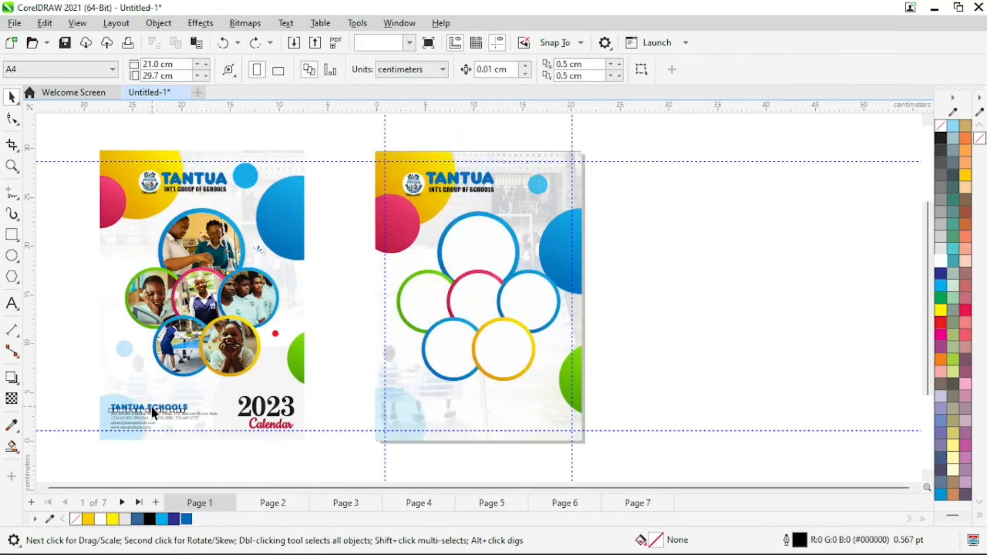
Select the Tantua Schools heading and contact details in the reference design and place a copy at the foot of the flyer page
{"action": "left_click", "coordinate": [151, 406]}
{"action": "left_click", "coordinate": [117, 454]}
{"action": "left_click_drag", "start_coordinate": [107, 453], "coordinate": [145, 415]}
{"action": "left_click_drag", "start_coordinate": [206, 381], "coordinate": [228, 376]}
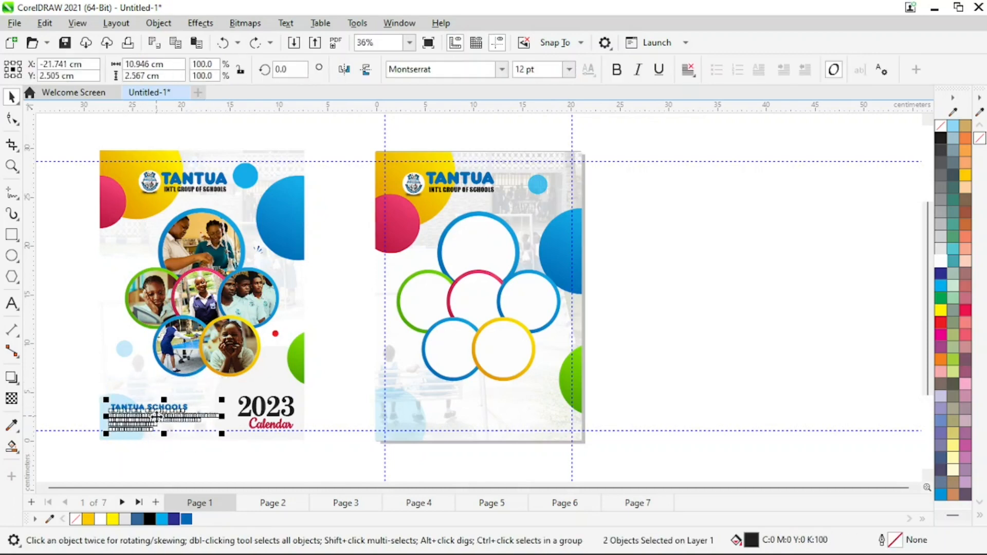
{"action": "left_click_drag", "start_coordinate": [162, 417], "coordinate": [431, 413]}
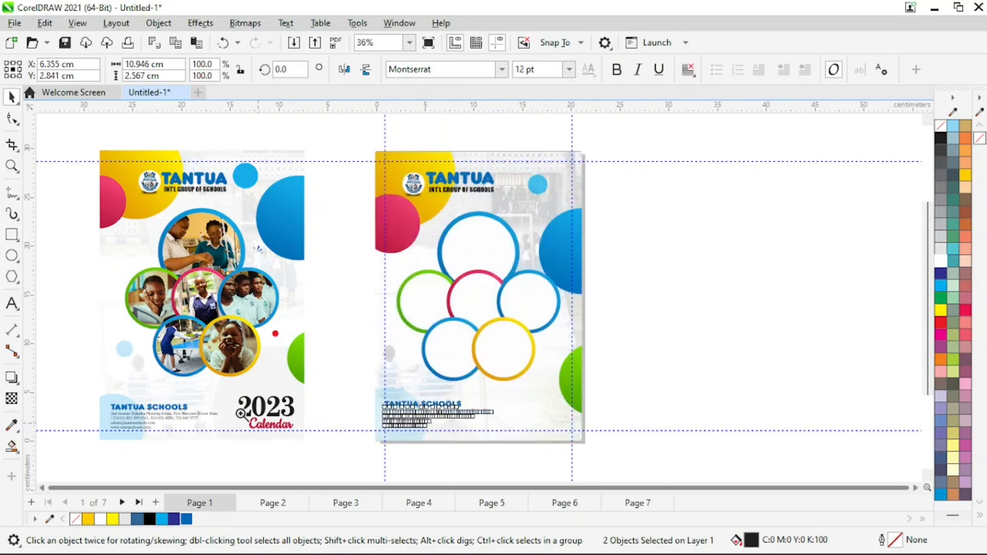
Reselect the copied heading and contact details and shift them just inside the flyer's left margin guide
{"action": "key", "text": "z"}
{"action": "left_click", "coordinate": [647, 460]}
{"action": "key", "text": "space"}
{"action": "left_click", "coordinate": [319, 430]}
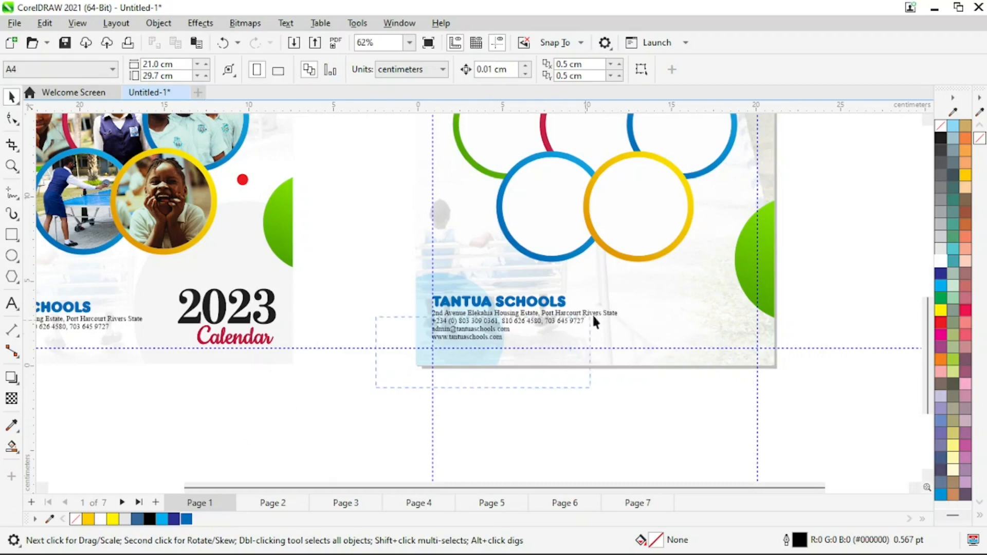
{"action": "left_click_drag", "start_coordinate": [625, 276], "coordinate": [626, 280]}
{"action": "left_click_drag", "start_coordinate": [525, 329], "coordinate": [529, 325]}
{"action": "key", "text": "Down"}
{"action": "key", "text": "Down"}
{"action": "key", "text": "Down"}
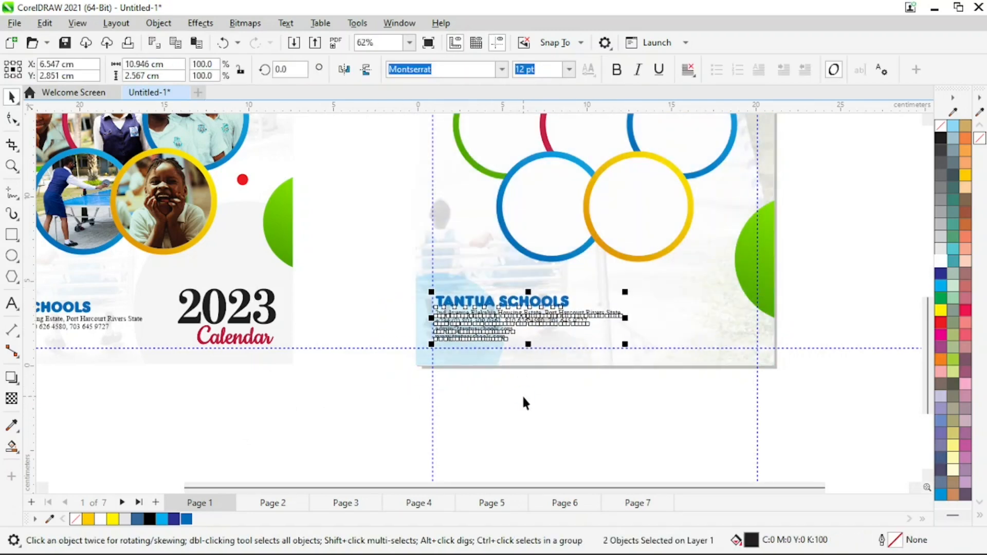
{"action": "left_click", "coordinate": [518, 415]}
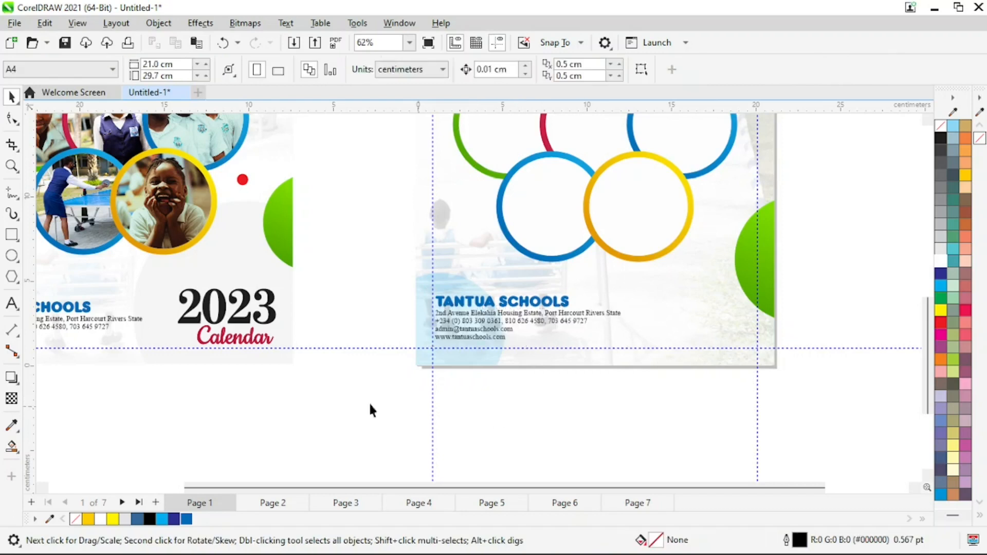
Check the font of the reference design's 2023 title and add a new text object reading "2023" below the designs
{"action": "left_click", "coordinate": [250, 301]}
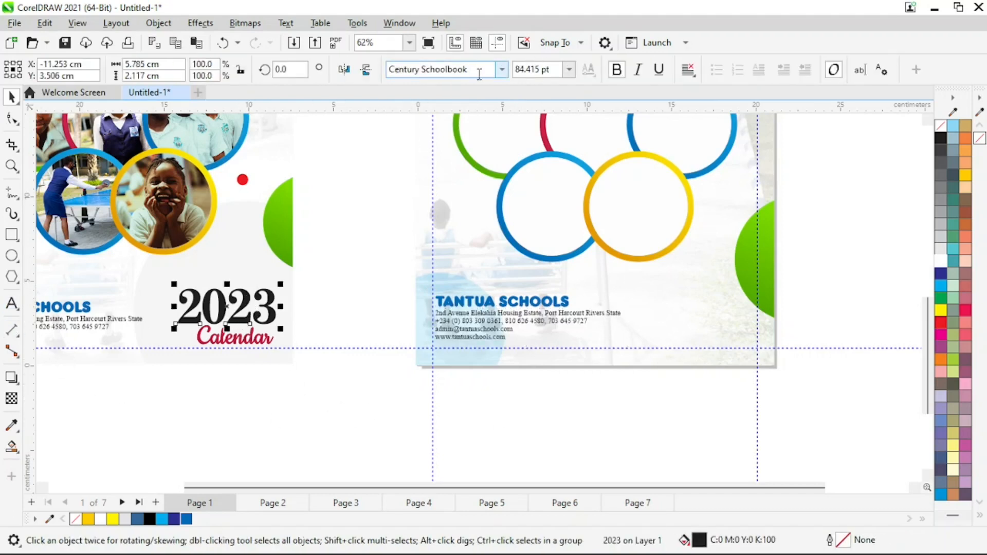
{"action": "left_click", "coordinate": [385, 172]}
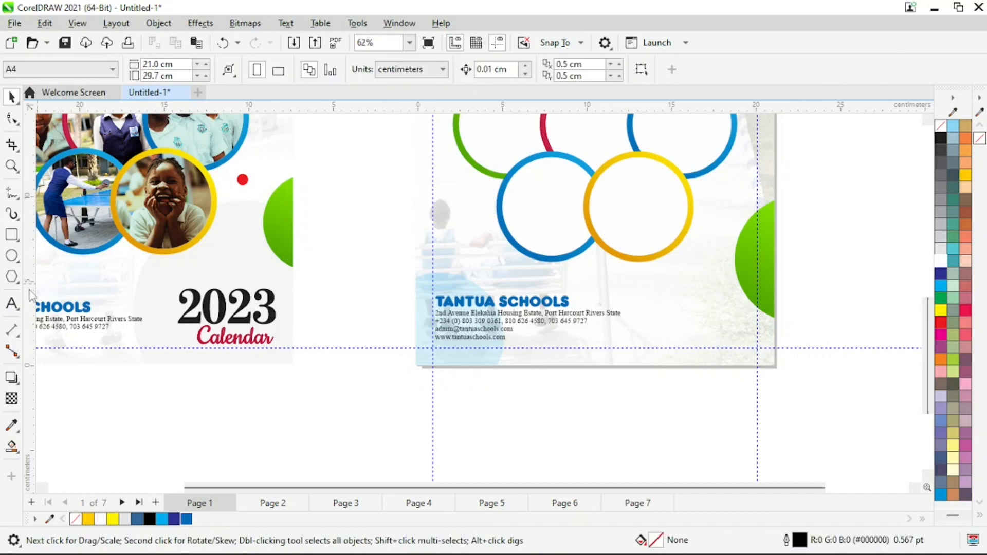
{"action": "left_click", "coordinate": [12, 303]}
{"action": "left_click", "coordinate": [341, 408]}
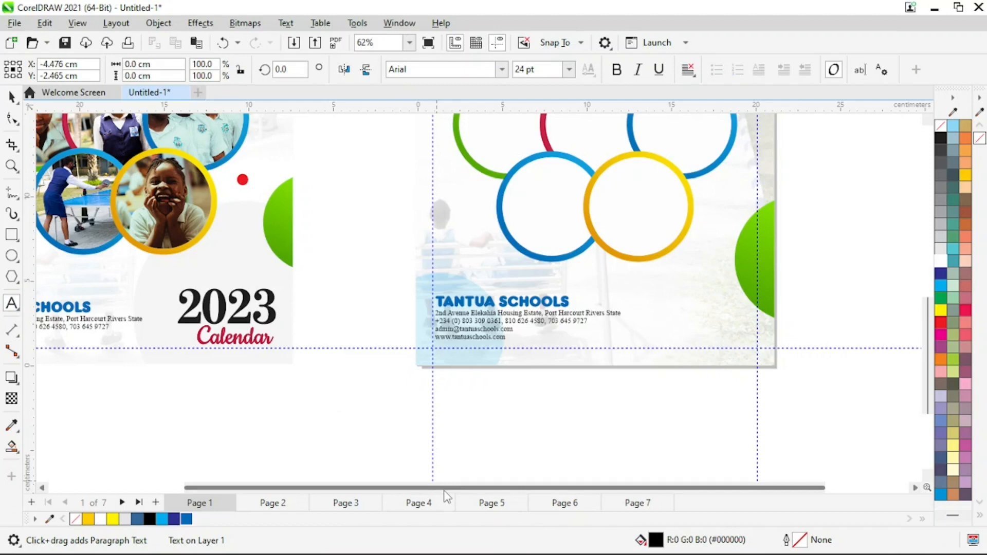
{"action": "type", "text": "2023"}
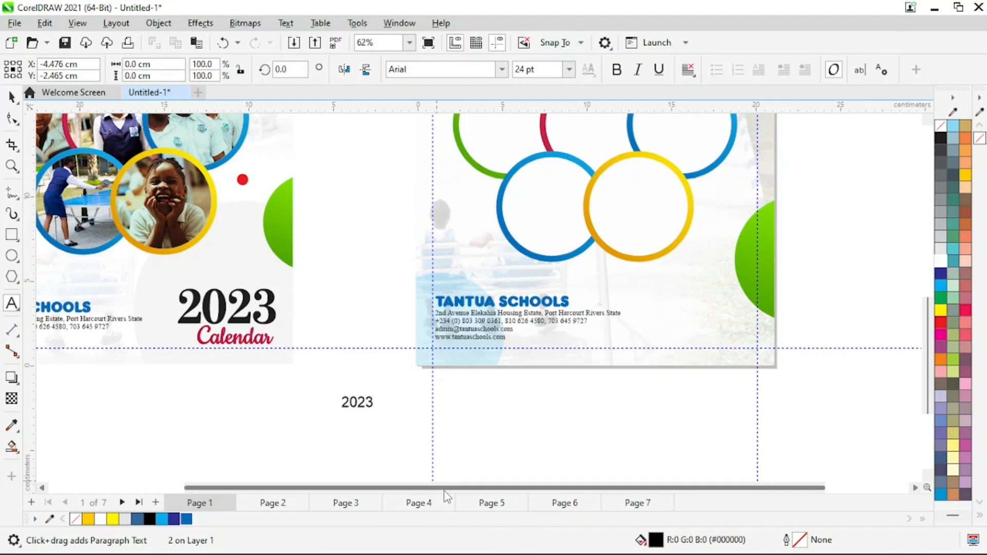
{"action": "key", "text": "ctrl+space"}
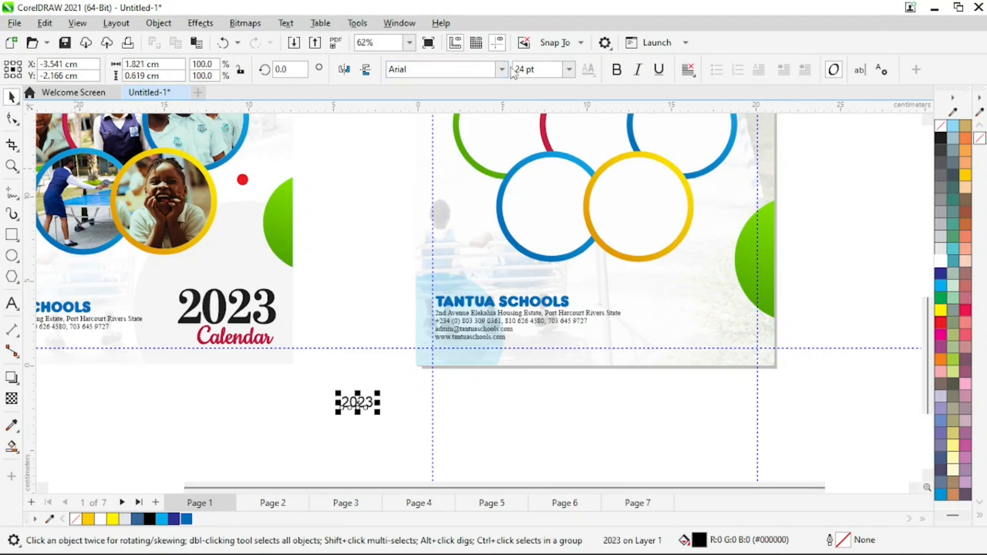
Set the font of the new 2023 text to Century Schoolbook Bold
{"action": "left_click", "coordinate": [502, 69]}
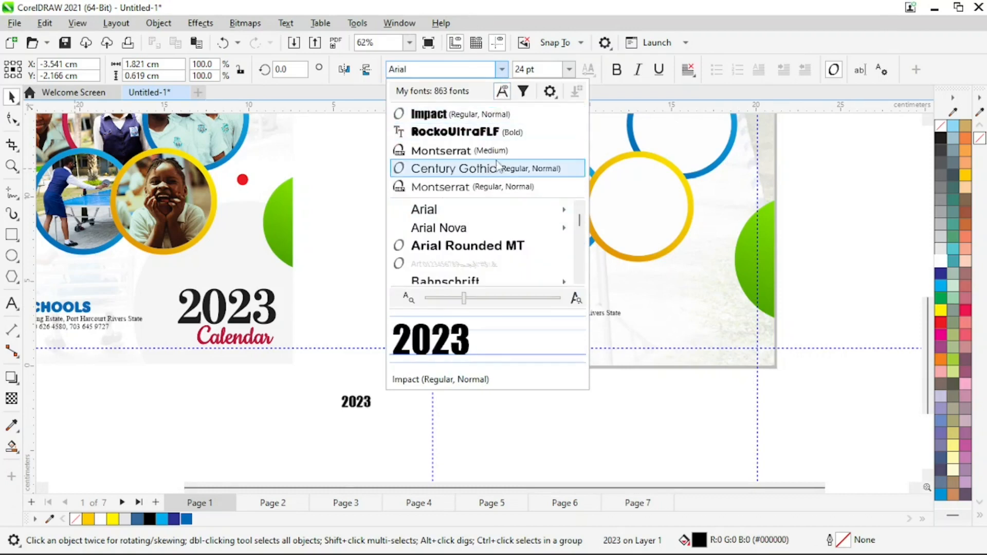
{"action": "key", "text": "Down"}
{"action": "key", "text": "c"}
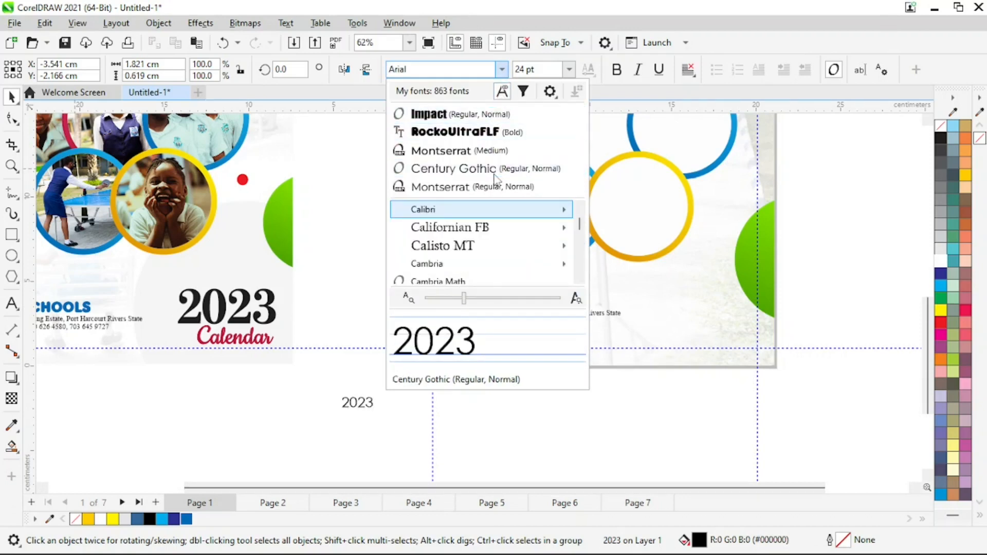
{"action": "key", "text": "e"}
{"action": "key", "text": "Down"}
{"action": "key", "text": "Down"}
{"action": "key", "text": "Down"}
{"action": "key", "text": "Down"}
{"action": "key", "text": "Down"}
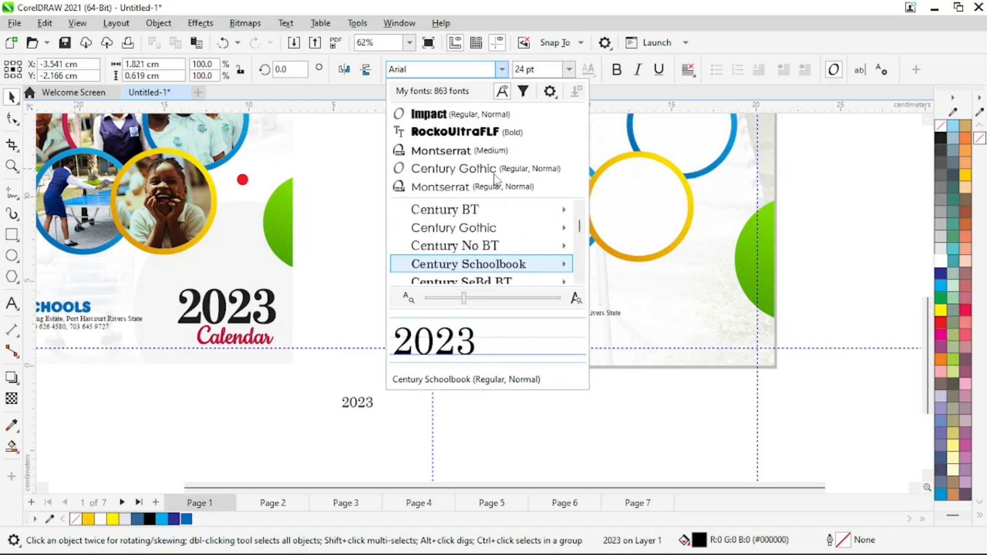
{"action": "mouse_move", "coordinate": [498, 265]}
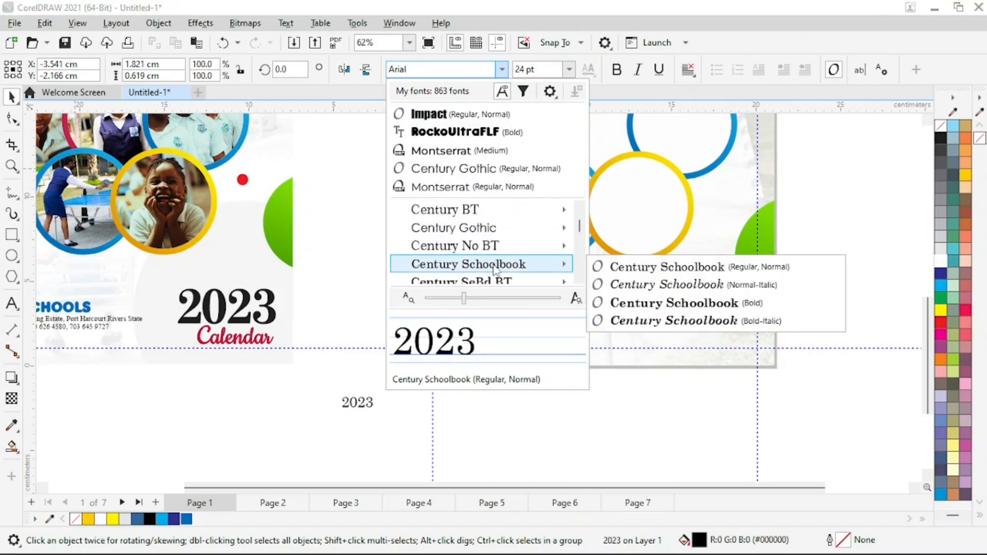
{"action": "left_click", "coordinate": [579, 280]}
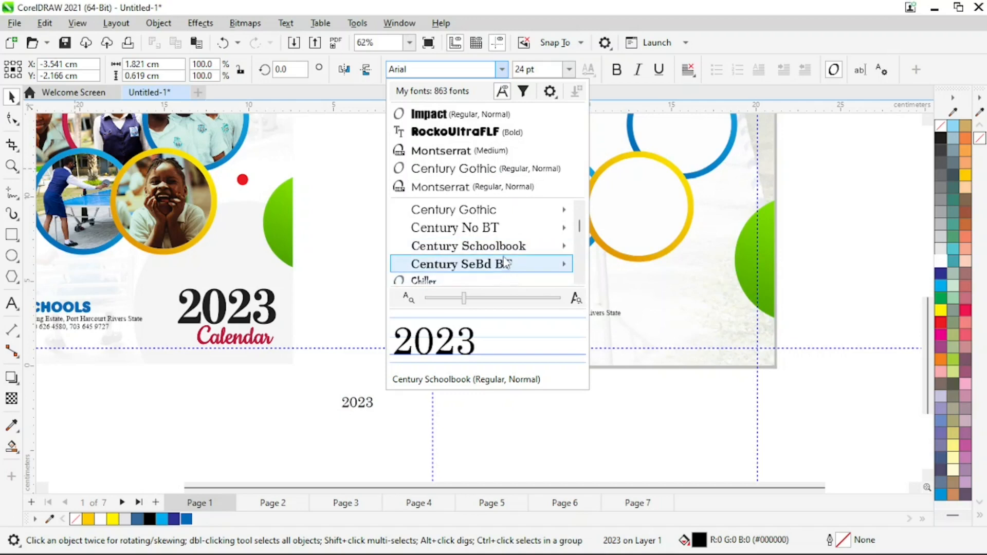
{"action": "mouse_move", "coordinate": [516, 251]}
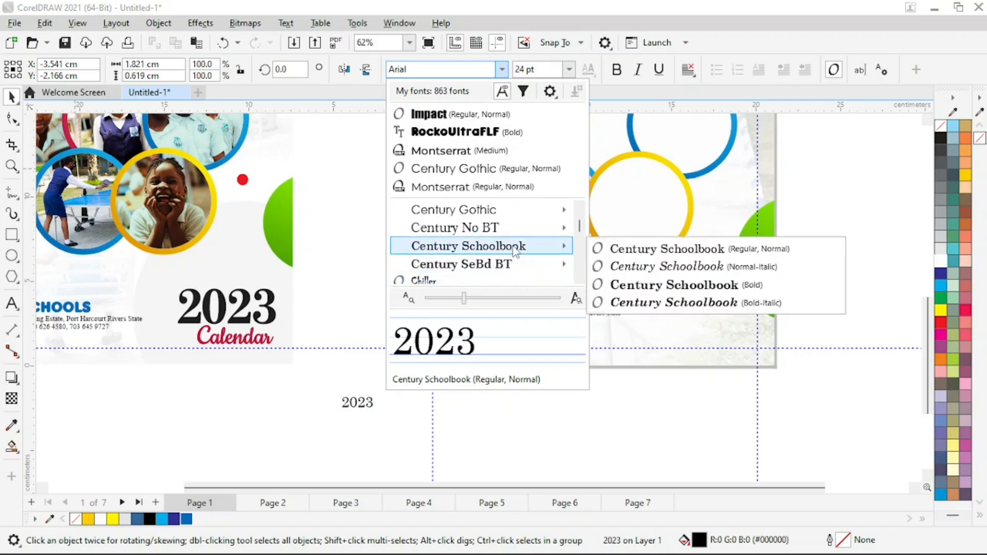
{"action": "left_click", "coordinate": [712, 289]}
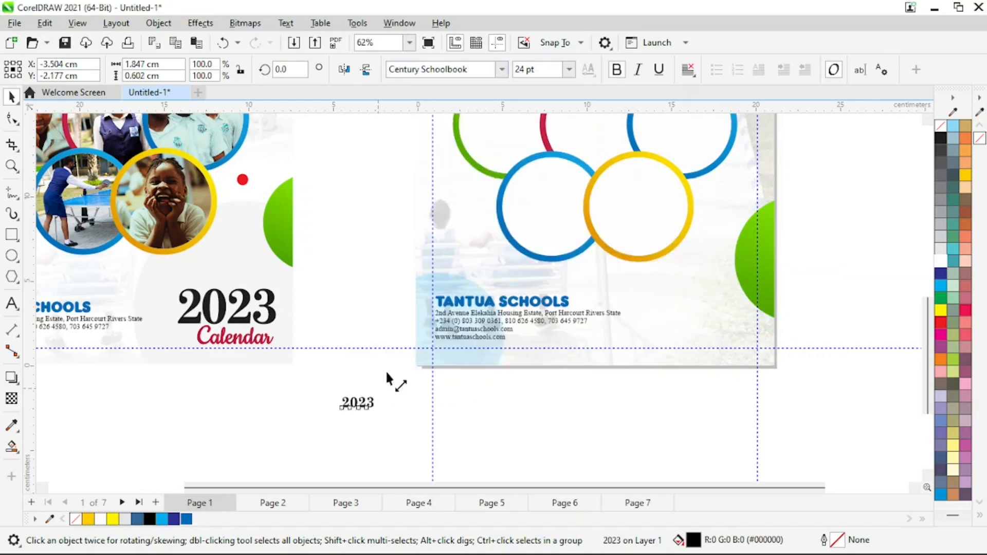
Enlarge the 2023 text to about 68 pt and place it at the flyer's lower right, opposite the contact details
{"action": "left_click_drag", "start_coordinate": [387, 375], "coordinate": [471, 319]}
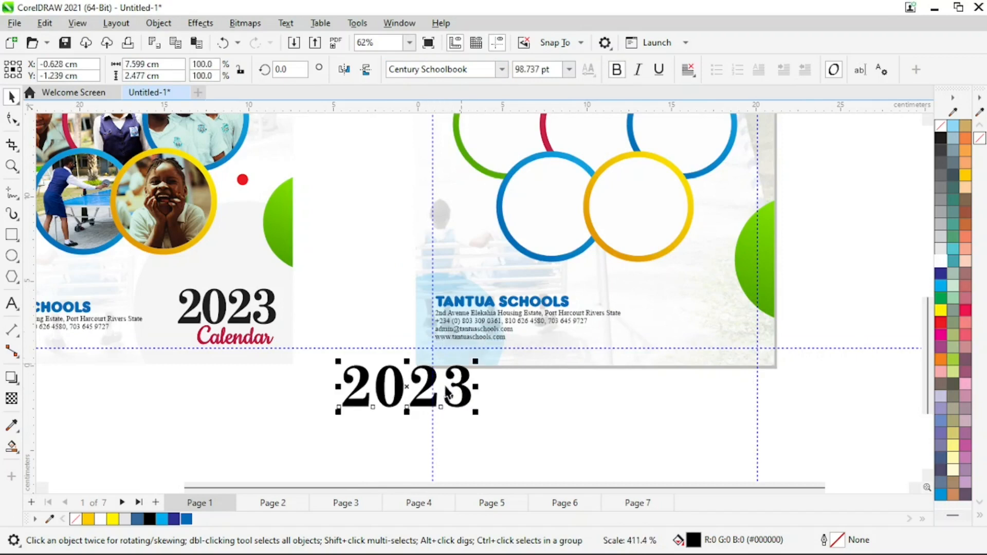
{"action": "left_click_drag", "start_coordinate": [407, 397], "coordinate": [697, 298]}
{"action": "left_click_drag", "start_coordinate": [767, 265], "coordinate": [752, 288]}
{"action": "left_click_drag", "start_coordinate": [693, 308], "coordinate": [716, 311]}
Tighten the letter spacing of the 2023 text with the Shape tool so the digits nearly touch
{"action": "key", "text": "z"}
{"action": "left_click", "coordinate": [383, 393]}
{"action": "key", "text": "space"}
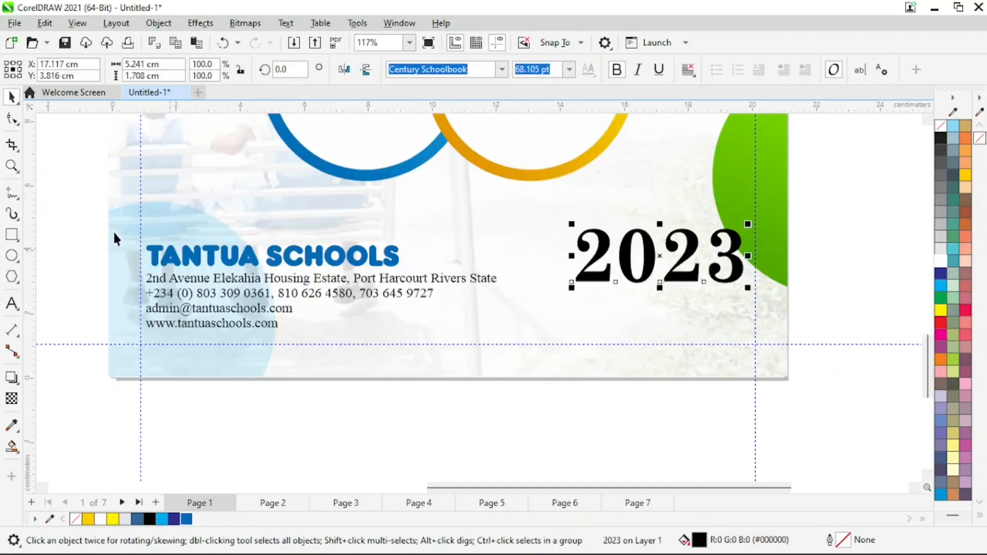
{"action": "left_click", "coordinate": [12, 118]}
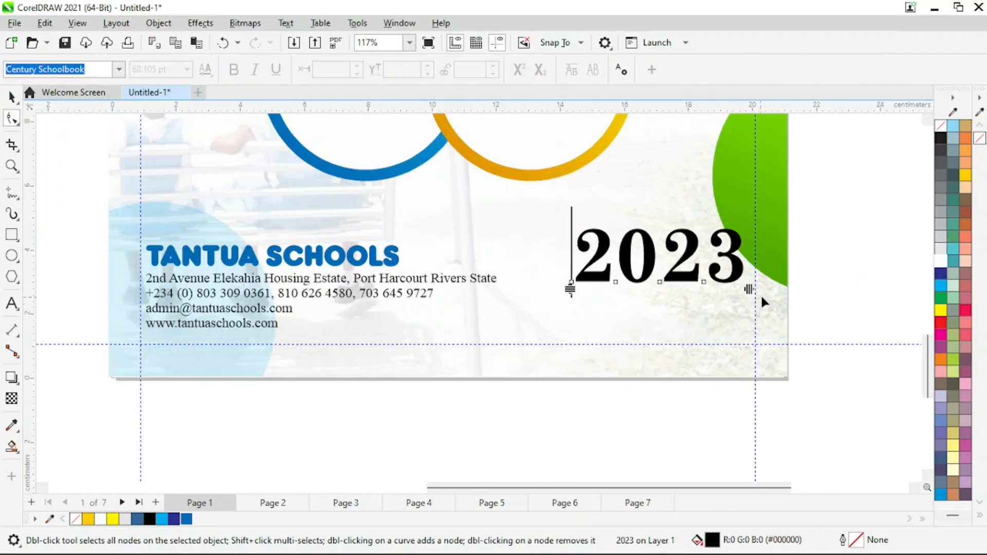
{"action": "left_click_drag", "start_coordinate": [749, 289], "coordinate": [722, 294]}
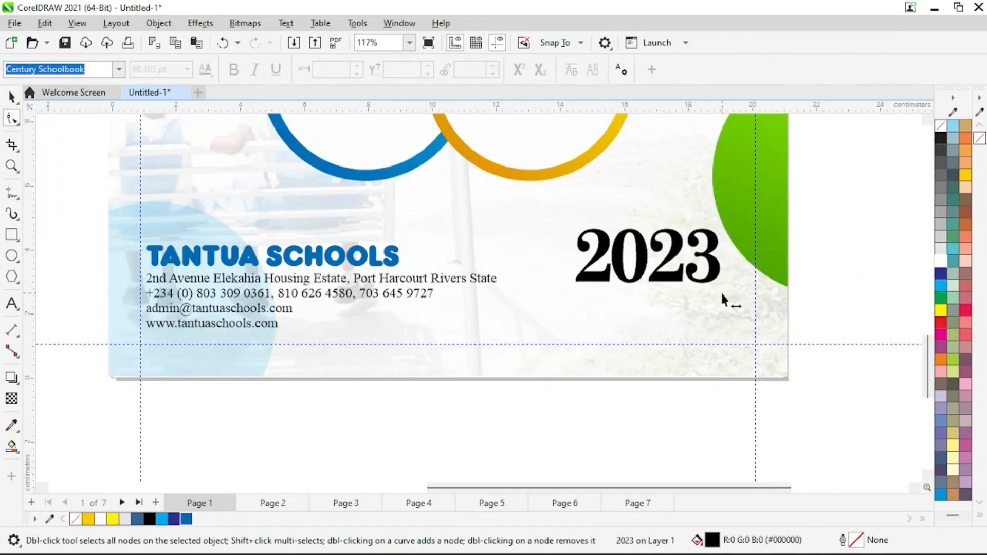
{"action": "left_click", "coordinate": [12, 97]}
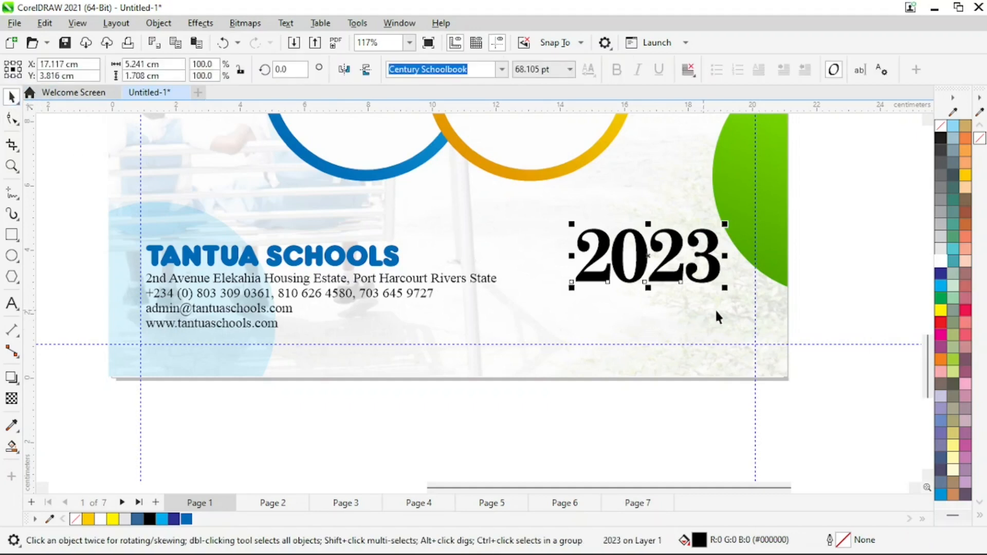
Move the tightened 2023 text closer to the flyer's right margin guide
{"action": "left_click_drag", "start_coordinate": [728, 292], "coordinate": [671, 270]}
{"action": "key", "text": "ctrl+z"}
{"action": "key", "text": "z"}
{"action": "right_click", "coordinate": [414, 335]}
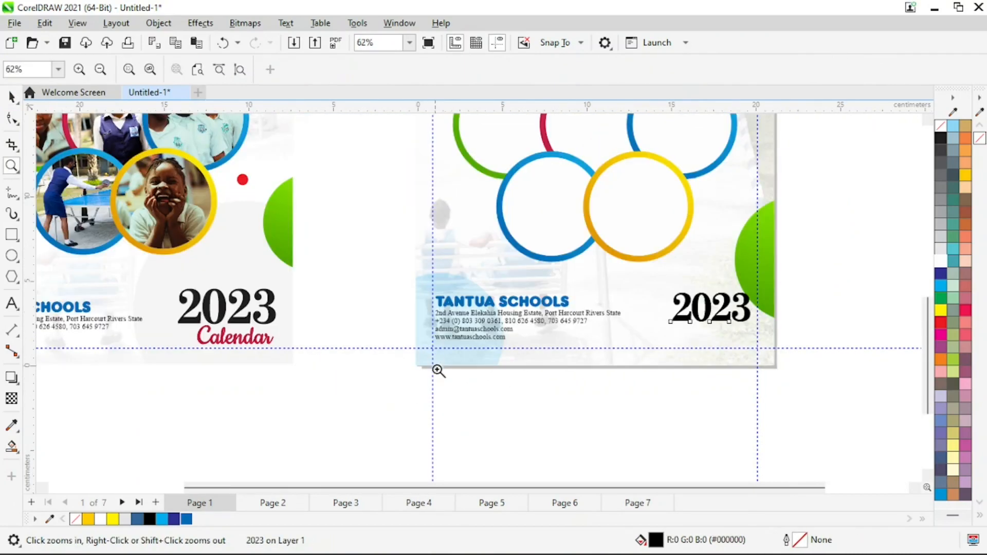
{"action": "key", "text": "space"}
{"action": "left_click", "coordinate": [236, 402]}
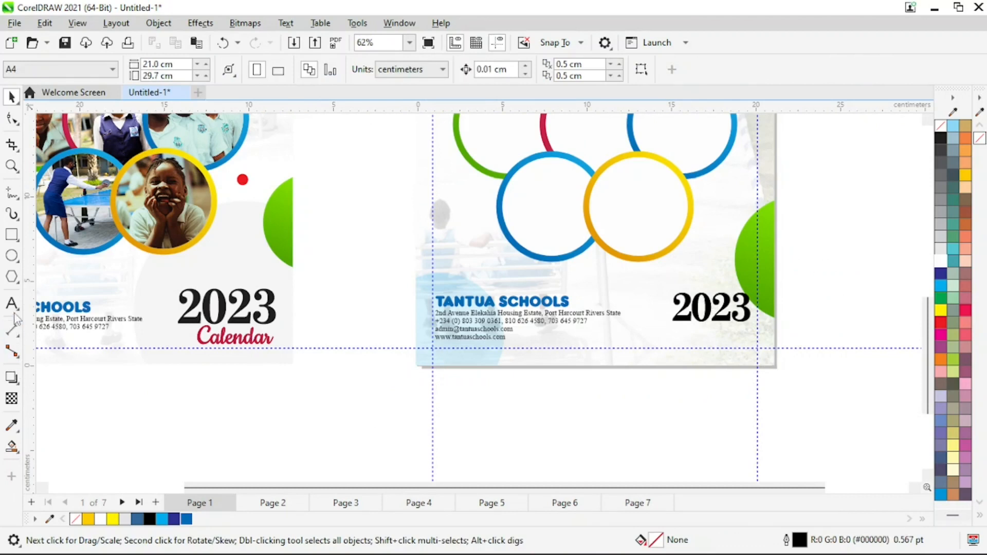
Add a text object reading "Calendar" below the flyer page and set its font to Cookie
{"action": "left_click", "coordinate": [12, 306]}
{"action": "left_click", "coordinate": [549, 421]}
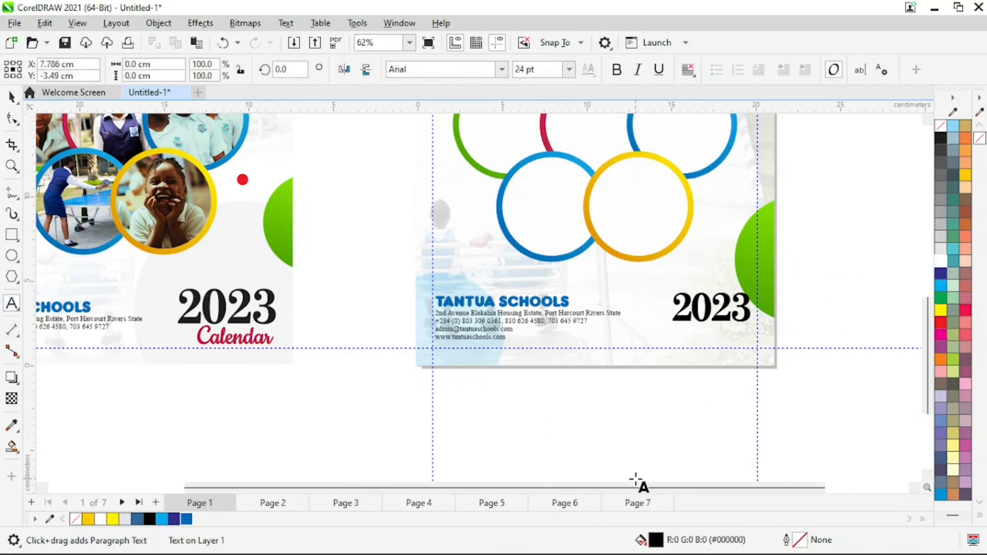
{"action": "type", "text": "Calendar"}
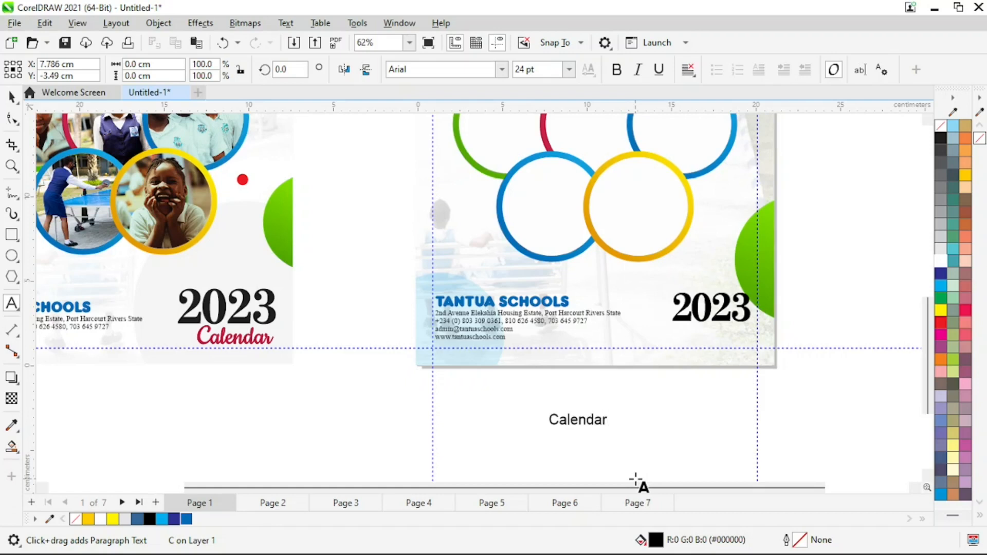
{"action": "key", "text": "ctrl+space"}
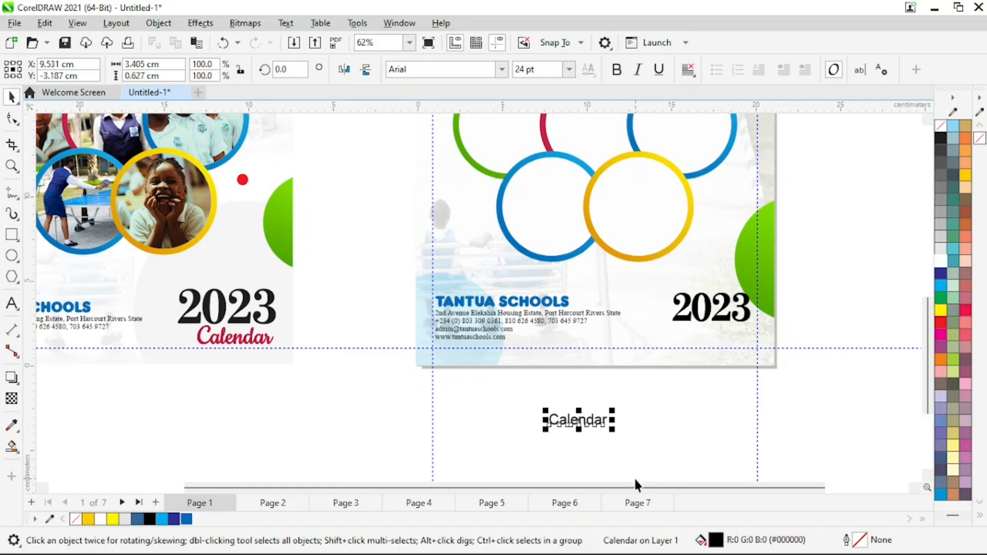
{"action": "left_click", "coordinate": [502, 68]}
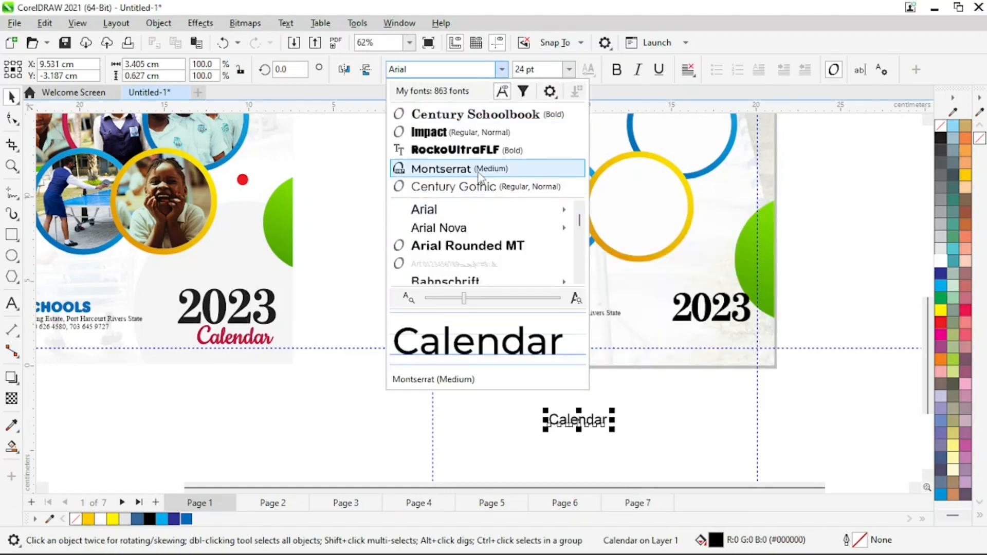
{"action": "scroll", "coordinate": [479, 177], "scroll_direction": "down", "scroll_amount": 5}
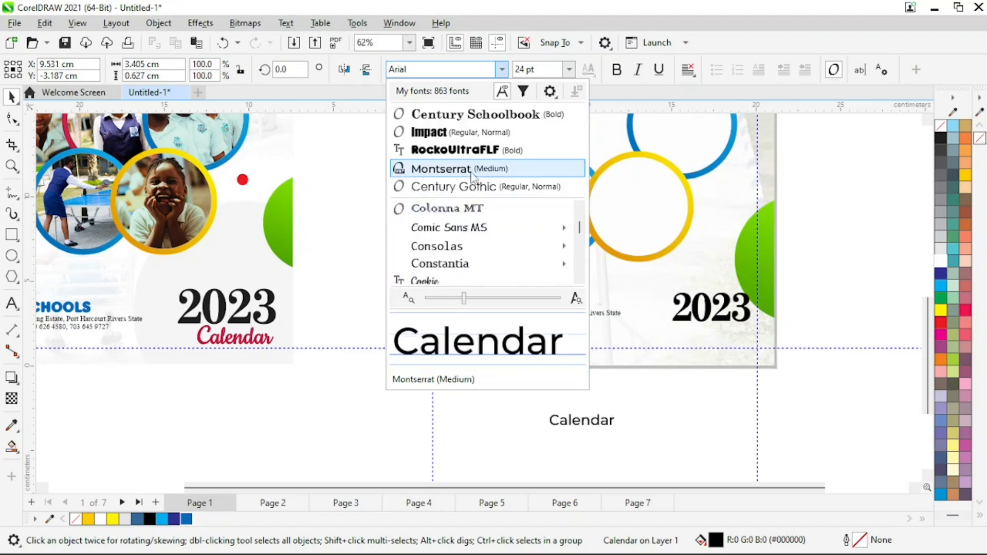
{"action": "left_click", "coordinate": [442, 282]}
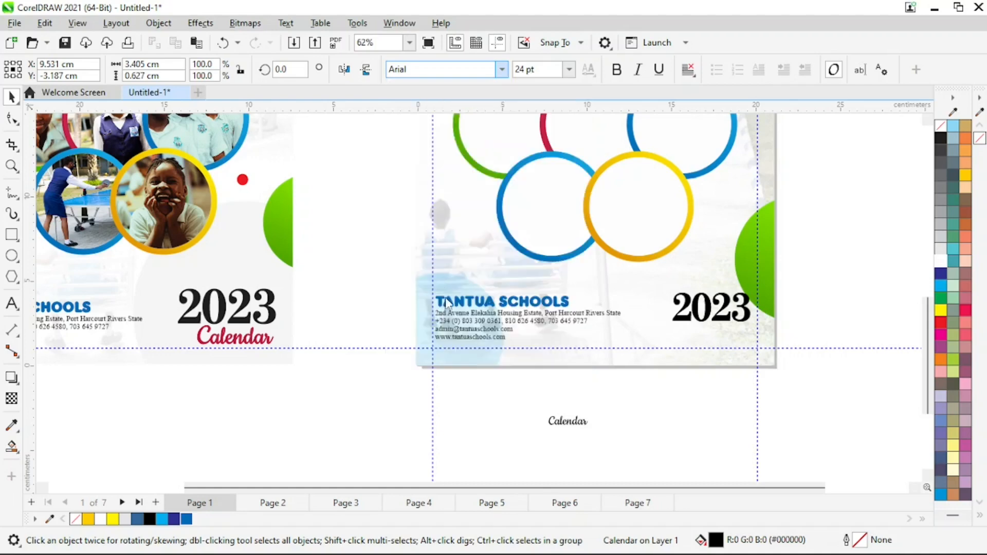
Enlarge the Calendar text to about 46.7 pt and place it directly beneath 2023 on the flyer
{"action": "left_click_drag", "start_coordinate": [593, 413], "coordinate": [656, 396]}
{"action": "left_click_drag", "start_coordinate": [587, 422], "coordinate": [701, 337]}
{"action": "left_click_drag", "start_coordinate": [781, 312], "coordinate": [726, 336]}
{"action": "key", "text": "z"}
{"action": "left_click_drag", "start_coordinate": [816, 265], "coordinate": [587, 394]}
{"action": "key", "text": "space"}
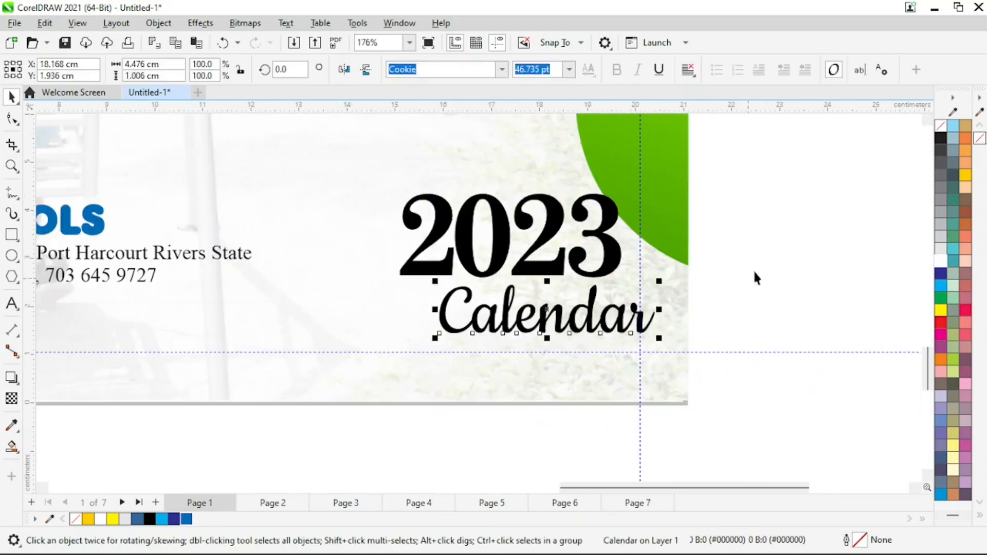
{"action": "left_click", "coordinate": [754, 271]}
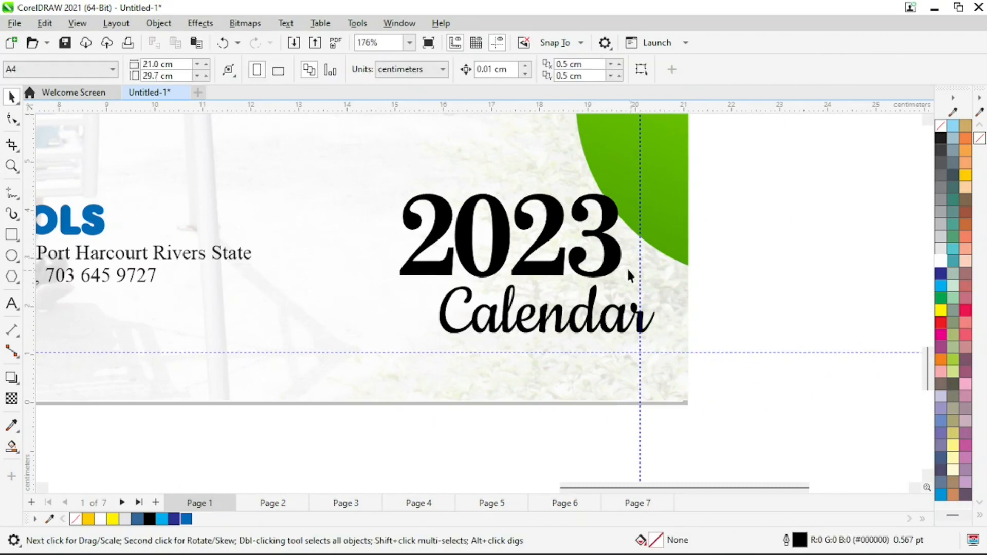
Shrink the Calendar text to about 38.8 pt, align its end with the right margin guide, and nudge 2023 closer above it
{"action": "left_click", "coordinate": [628, 323]}
{"action": "left_click_drag", "start_coordinate": [661, 282], "coordinate": [656, 285]}
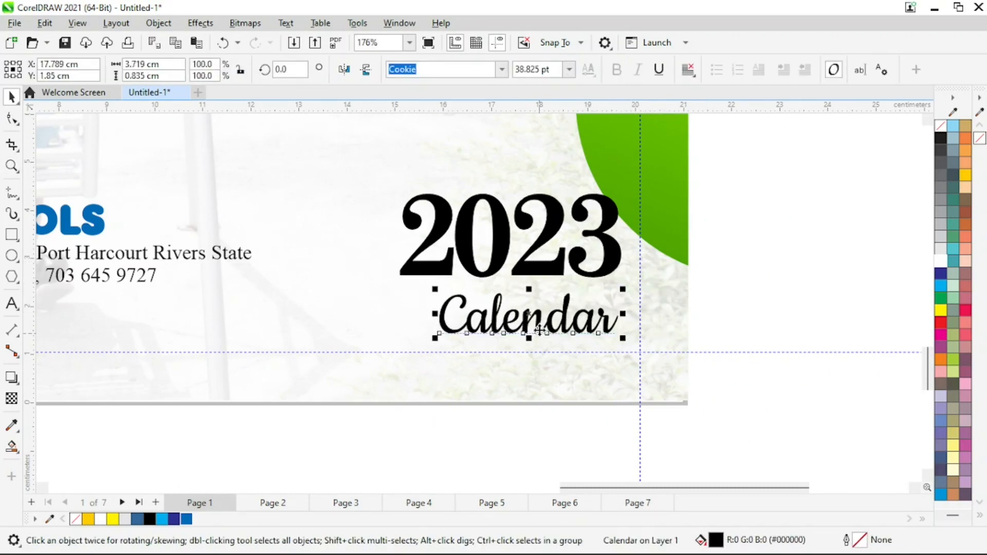
{"action": "left_click_drag", "start_coordinate": [537, 327], "coordinate": [555, 324]}
{"action": "left_click_drag", "start_coordinate": [542, 266], "coordinate": [549, 284]}
{"action": "key", "text": "z"}
{"action": "right_click", "coordinate": [570, 269]}
{"action": "right_click", "coordinate": [572, 270]}
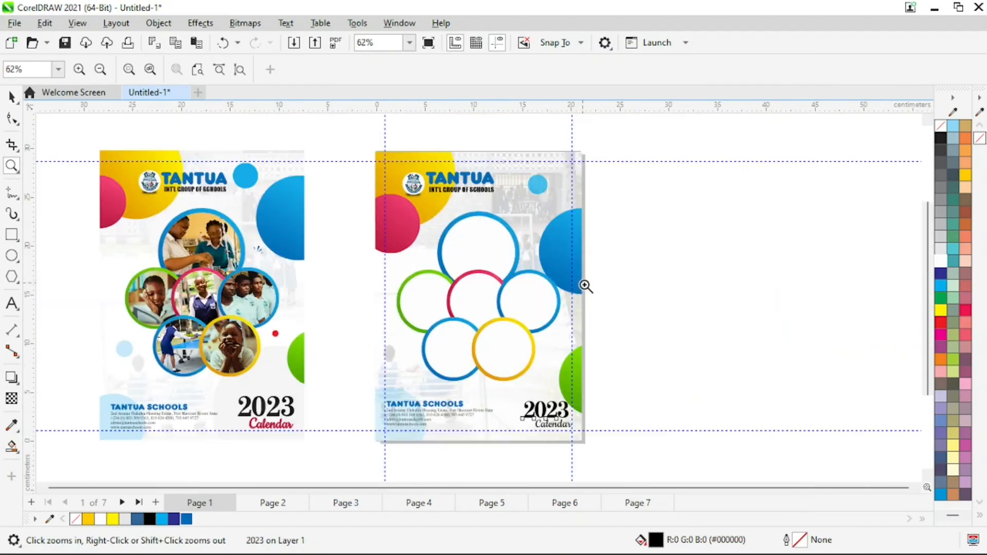
Sample the pink circle's color on the flyer with the Color Eyedropper and add it to the document palette
{"action": "key", "text": "space"}
{"action": "left_click", "coordinate": [401, 233]}
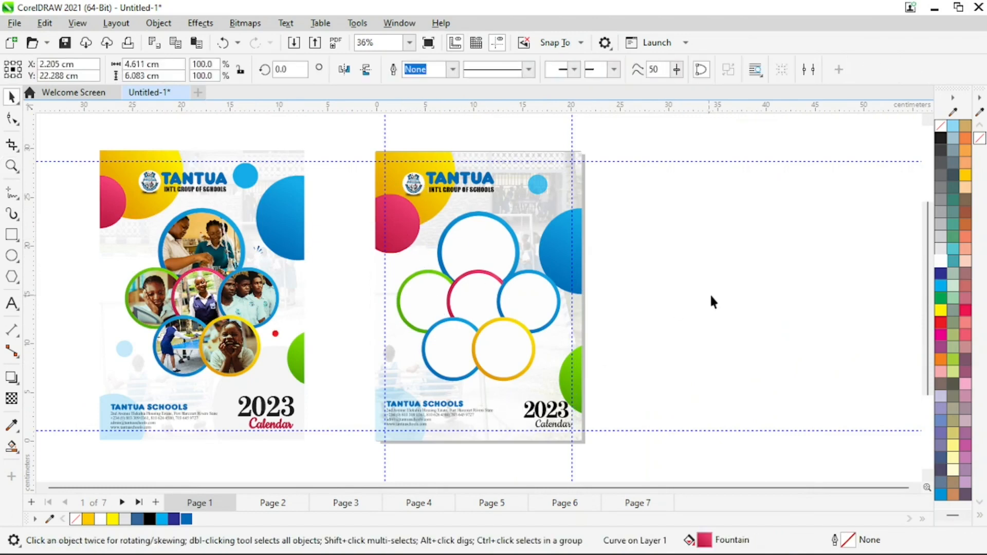
{"action": "left_click", "coordinate": [710, 294]}
{"action": "key", "text": "z"}
{"action": "key", "text": "space"}
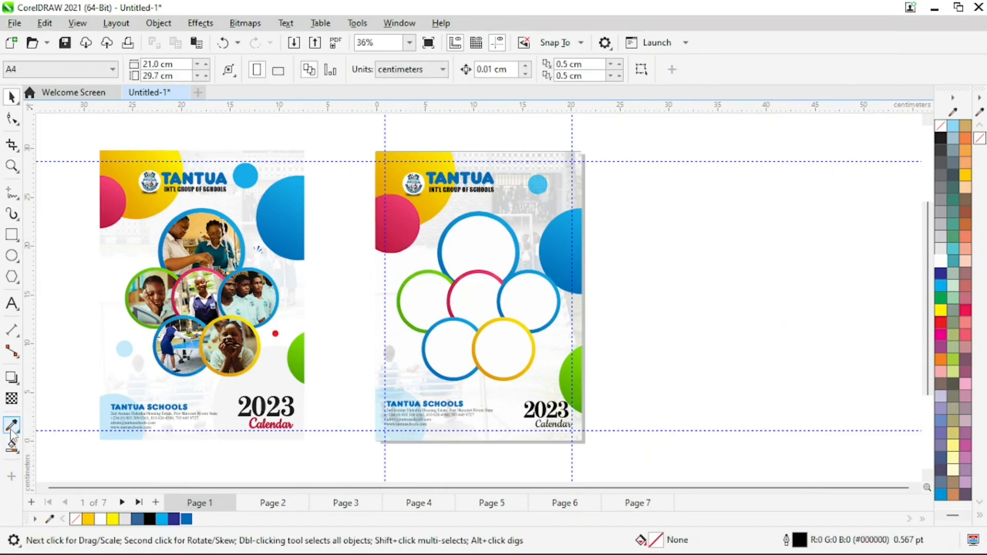
{"action": "left_click", "coordinate": [11, 427]}
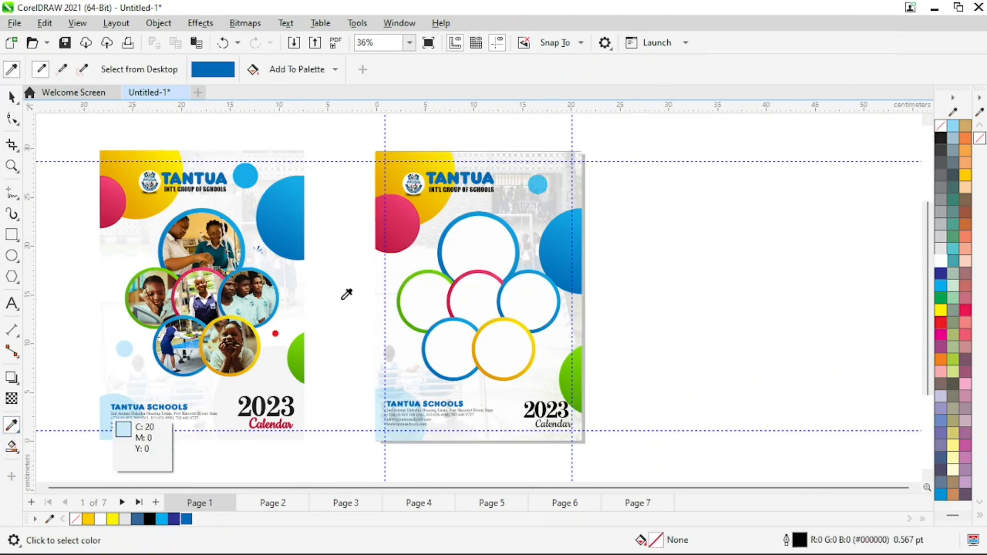
{"action": "left_click", "coordinate": [402, 228]}
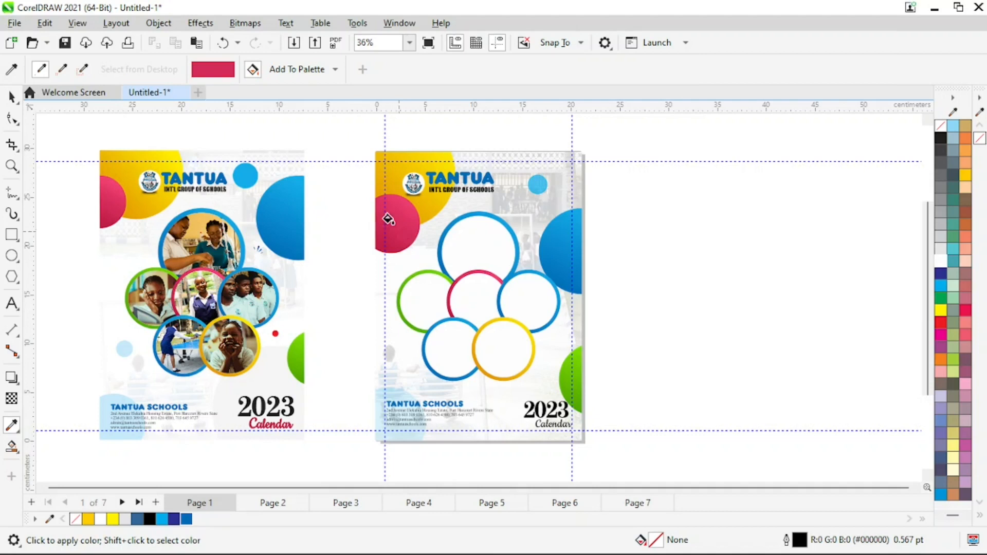
{"action": "left_click", "coordinate": [303, 70]}
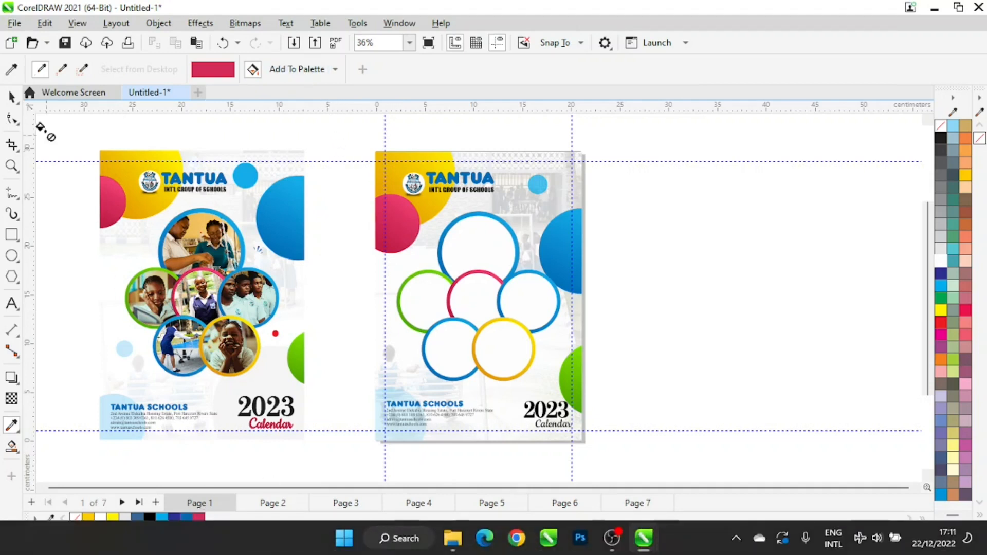
{"action": "left_click", "coordinate": [10, 96]}
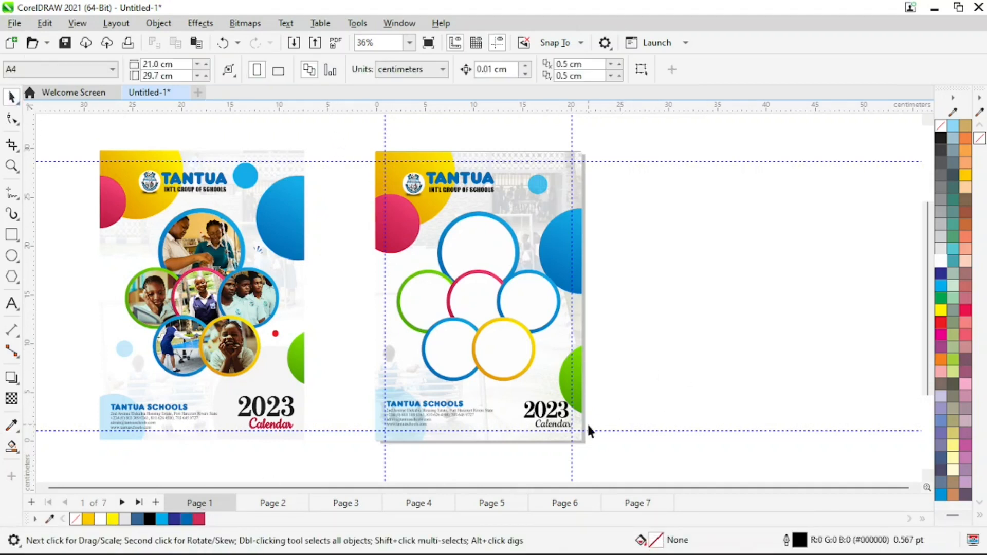
Apply the sampled pink (#D52C5A) as both fill and outline color of the Calendar text
{"action": "key", "text": "z"}
{"action": "left_click_drag", "start_coordinate": [676, 359], "coordinate": [434, 476]}
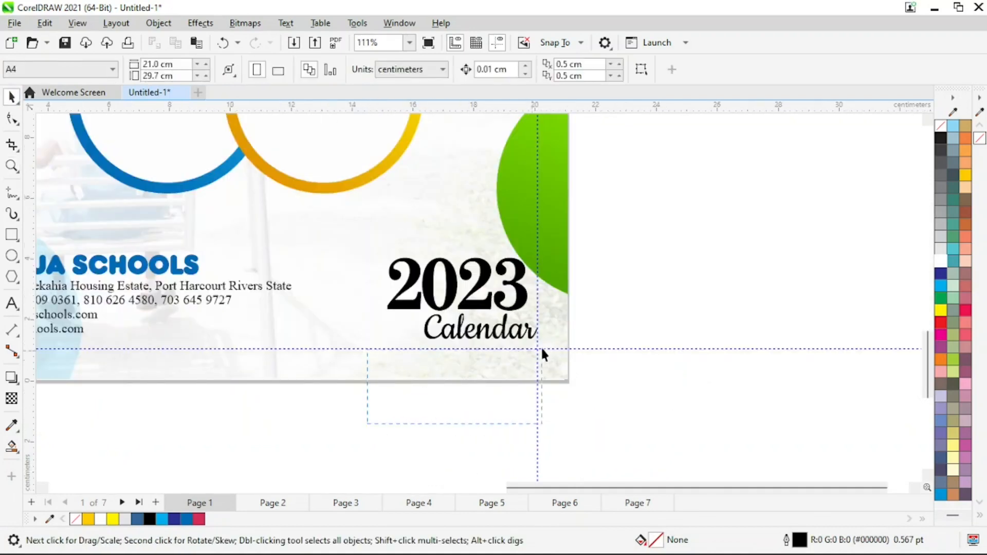
{"action": "left_click_drag", "start_coordinate": [542, 354], "coordinate": [585, 307]}
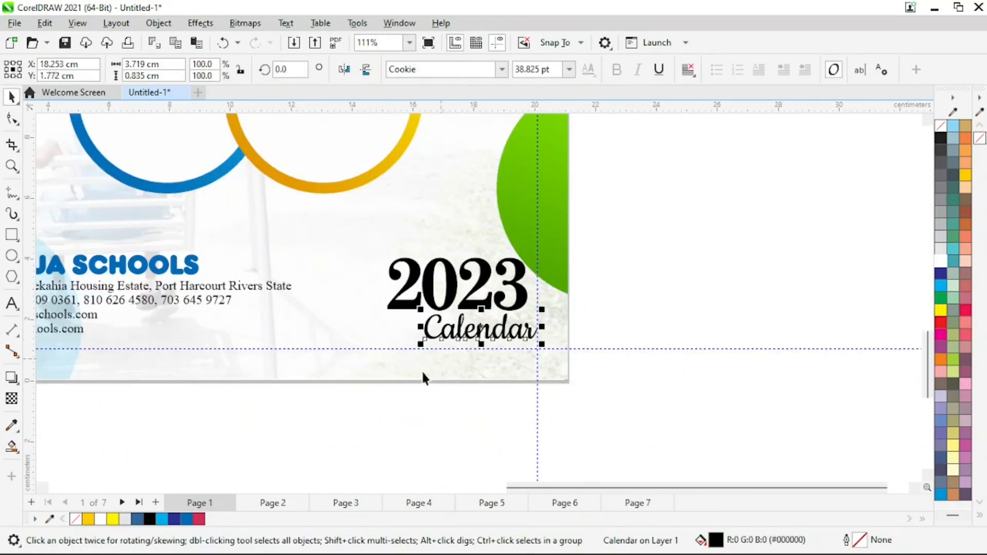
{"action": "left_click", "coordinate": [199, 520]}
{"action": "right_click", "coordinate": [199, 520]}
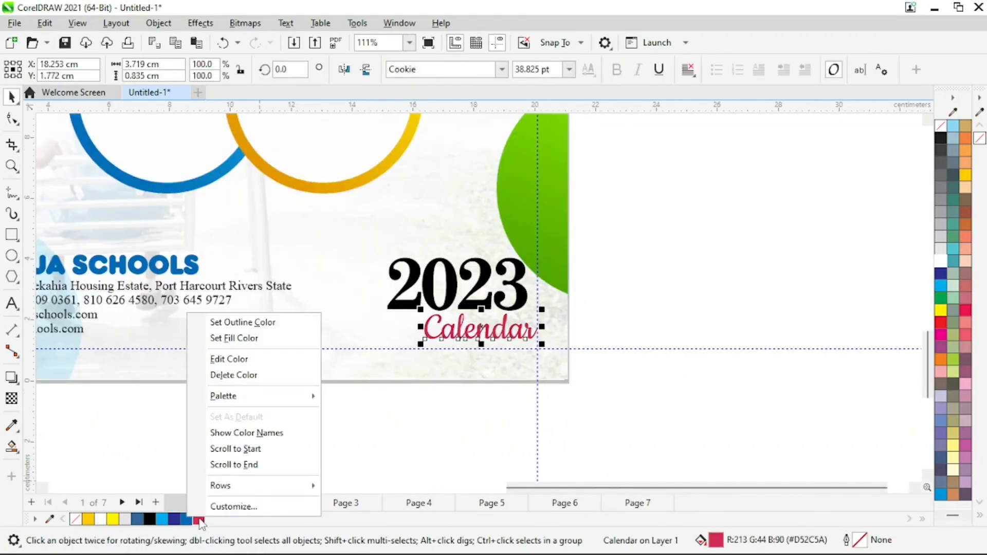
{"action": "left_click", "coordinate": [257, 323]}
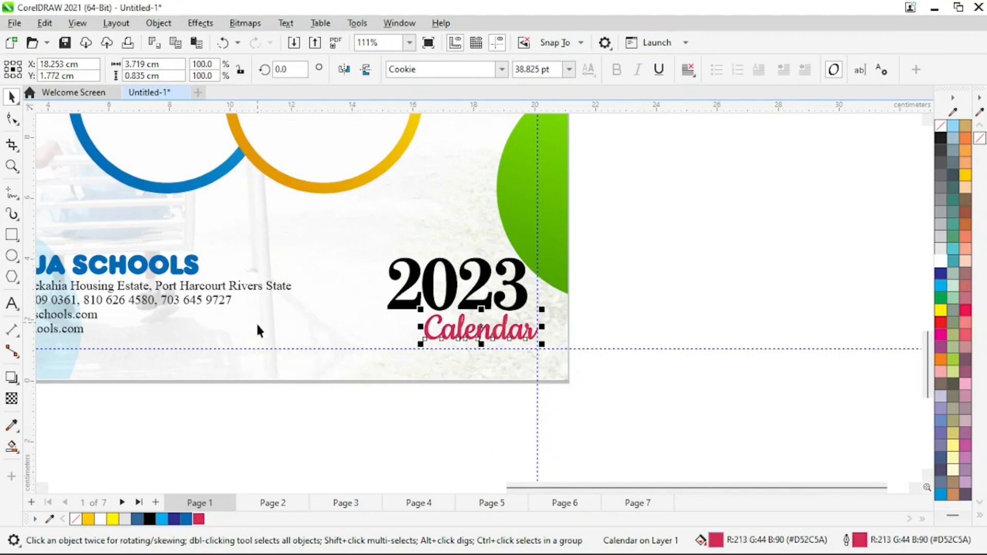
{"action": "left_click", "coordinate": [479, 428]}
Enlarge the pink Calendar text to about 42 pt, keeping its end at the right margin guide
{"action": "key", "text": "z"}
{"action": "left_click_drag", "start_coordinate": [634, 257], "coordinate": [285, 378]}
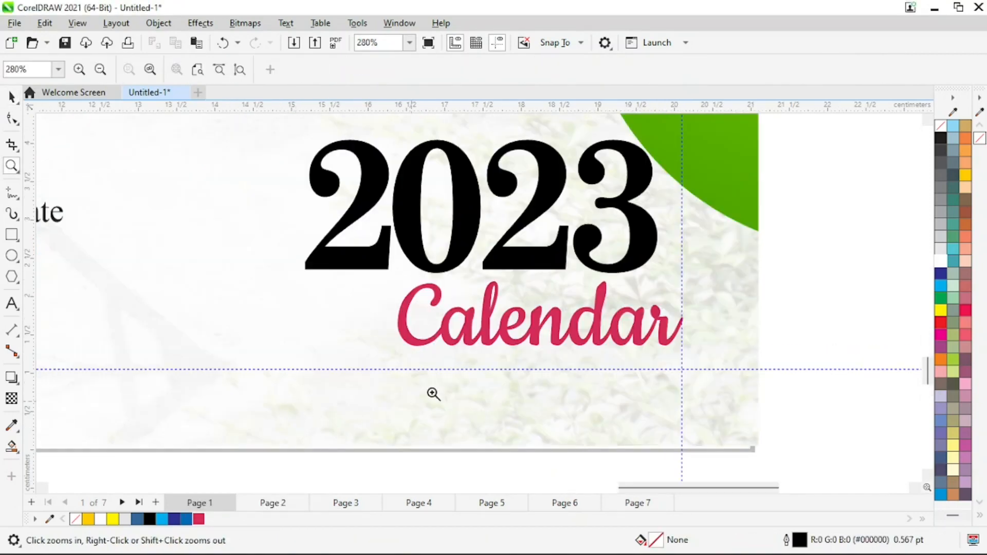
{"action": "right_click", "coordinate": [442, 390]}
{"action": "right_click", "coordinate": [452, 378]}
{"action": "left_click_drag", "start_coordinate": [668, 318], "coordinate": [404, 473]}
{"action": "left_click_drag", "start_coordinate": [584, 279], "coordinate": [406, 403]}
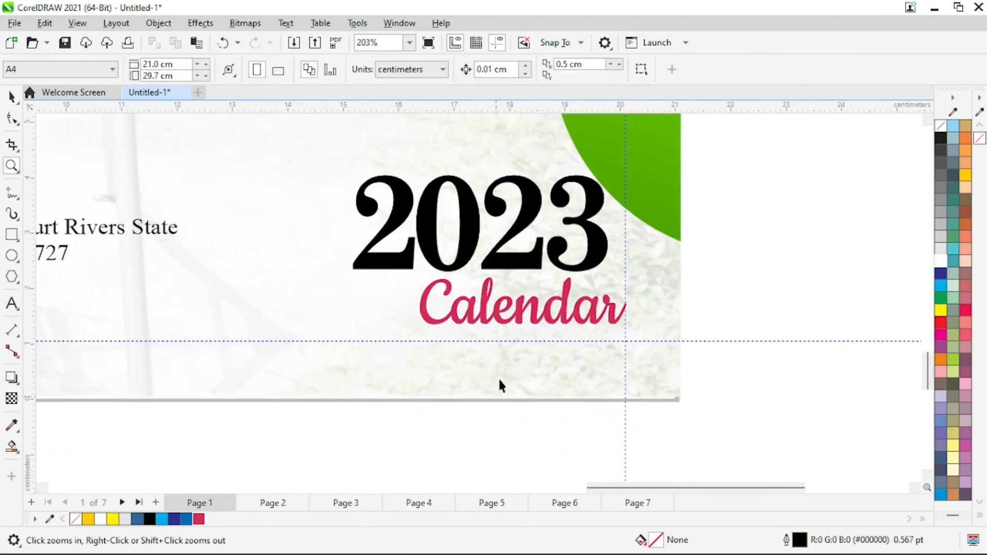
{"action": "key", "text": "space"}
{"action": "left_click", "coordinate": [440, 319]}
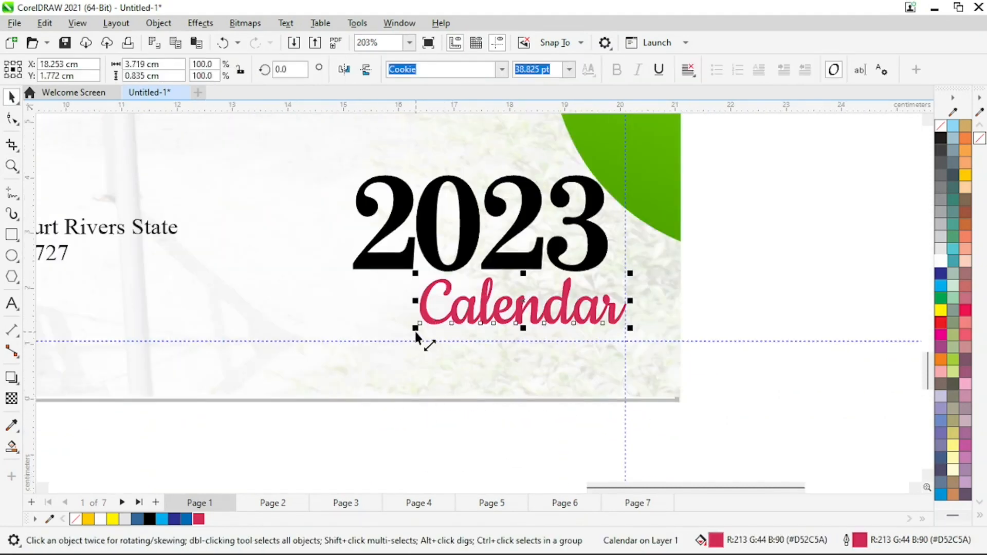
{"action": "left_click_drag", "start_coordinate": [415, 329], "coordinate": [397, 341]}
{"action": "key", "text": "space"}
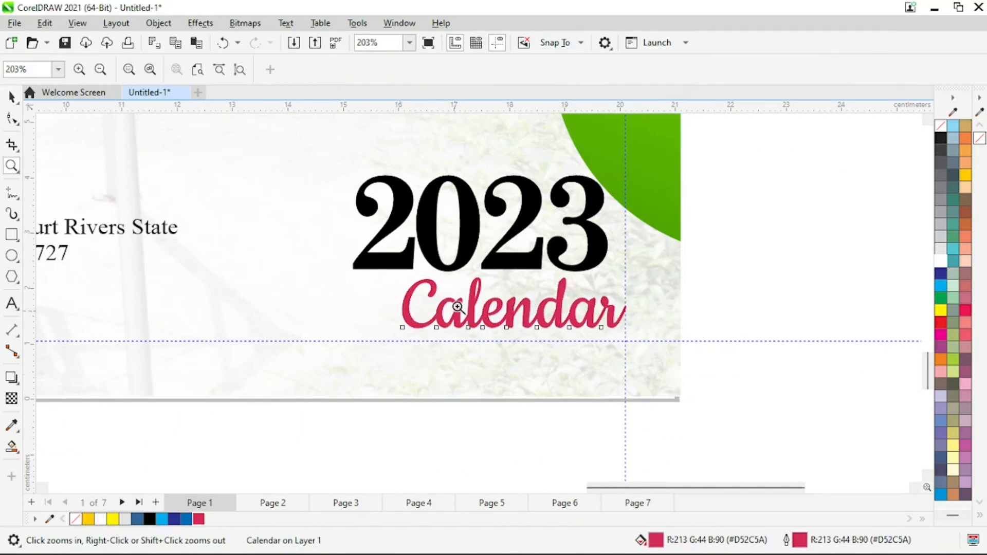
{"action": "right_click", "coordinate": [462, 304]}
{"action": "right_click", "coordinate": [465, 305]}
{"action": "key", "text": "space"}
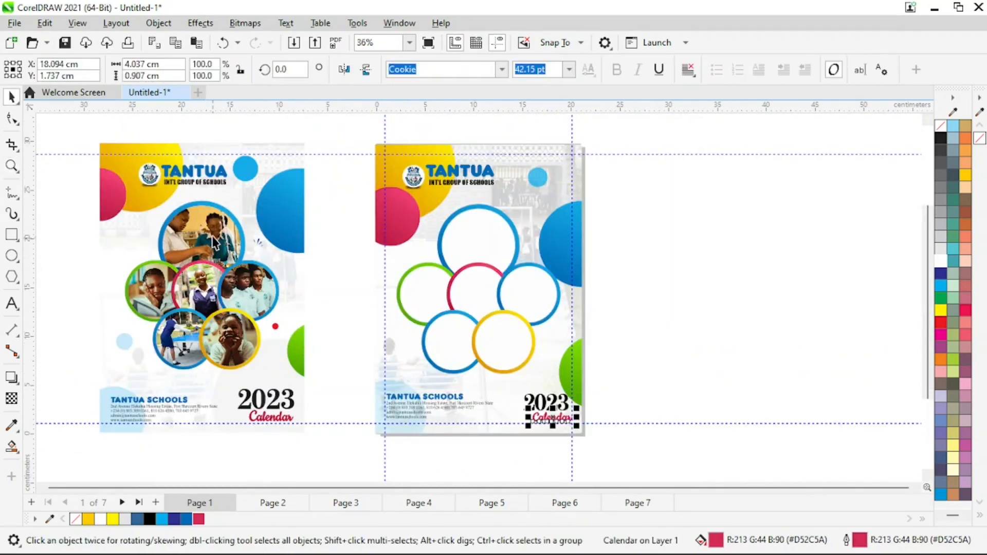
Place a copy of the reference flyer's large top circle photo in the empty area beside the new flyer
{"action": "left_click", "coordinate": [301, 353]}
{"action": "left_click", "coordinate": [687, 257]}
{"action": "left_click", "coordinate": [210, 251]}
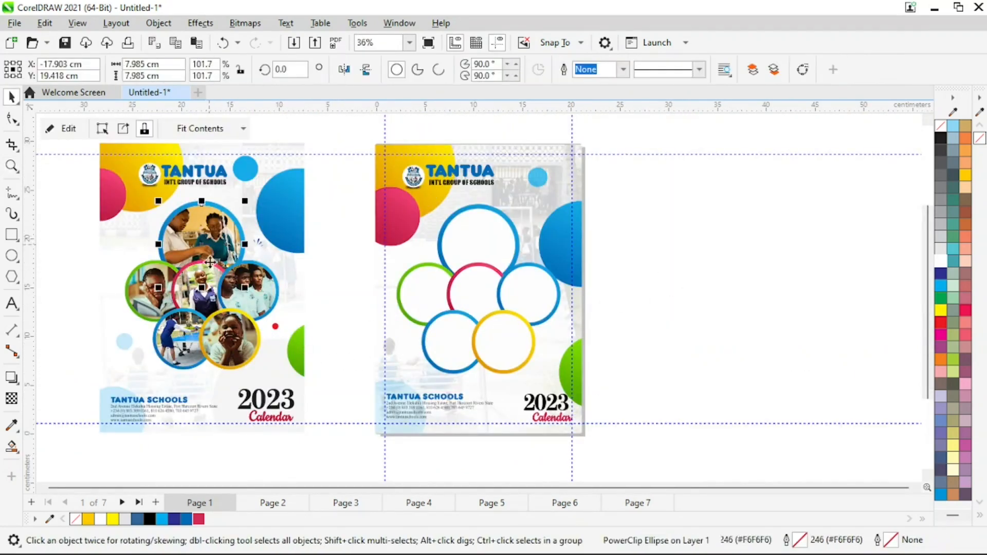
{"action": "left_click", "coordinate": [677, 238]}
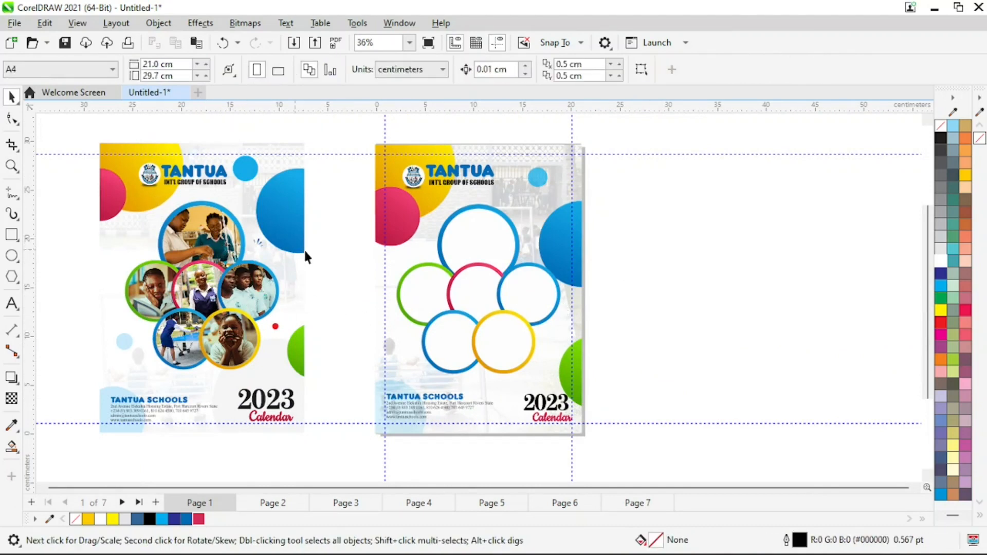
{"action": "left_click", "coordinate": [213, 231]}
{"action": "left_click_drag", "start_coordinate": [214, 232], "coordinate": [731, 224]}
{"action": "right_click", "coordinate": [731, 225]}
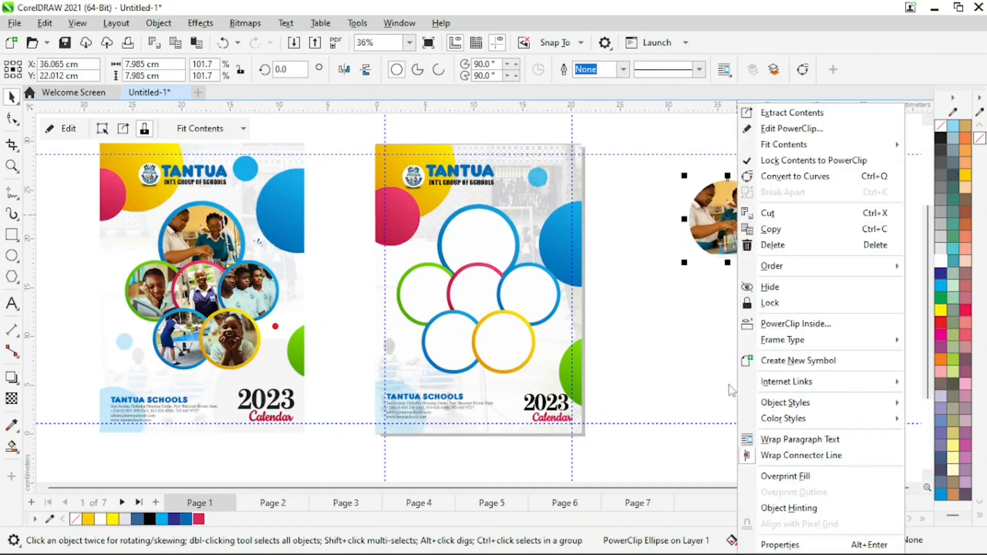
{"action": "left_click", "coordinate": [729, 384]}
{"action": "left_click", "coordinate": [732, 239]}
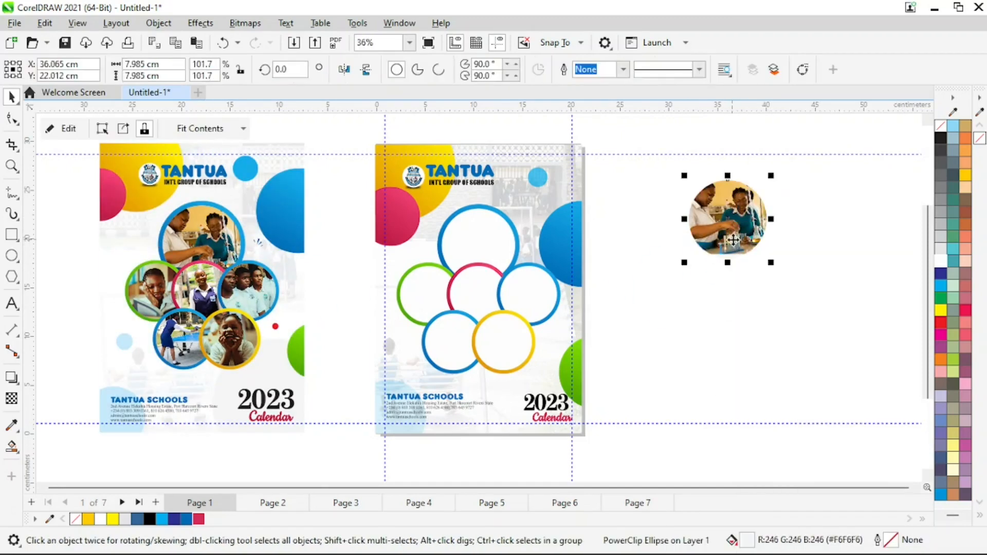
Extract the photo from the copied PowerClip circle and delete the empty circle frame
{"action": "left_click", "coordinate": [123, 128]}
{"action": "left_click", "coordinate": [735, 219]}
{"action": "left_click_drag", "start_coordinate": [735, 219], "coordinate": [489, 237]}
{"action": "left_click", "coordinate": [740, 247]}
{"action": "key", "text": "Delete"}
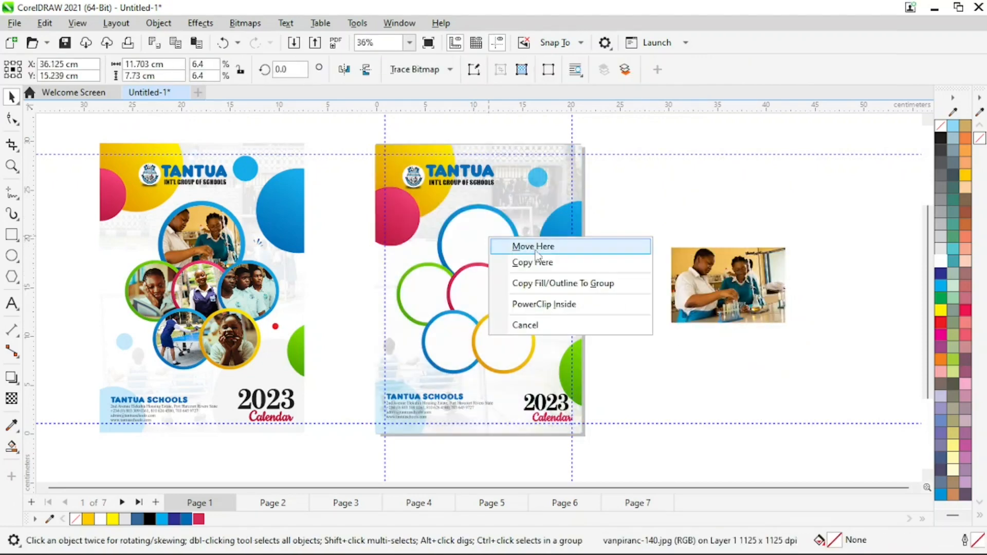
Try to PowerClip the photo inside the grouped rings, and undo the stray moves of the guideline and photo
{"action": "left_click", "coordinate": [549, 305]}
{"action": "key", "text": "ctrl+z"}
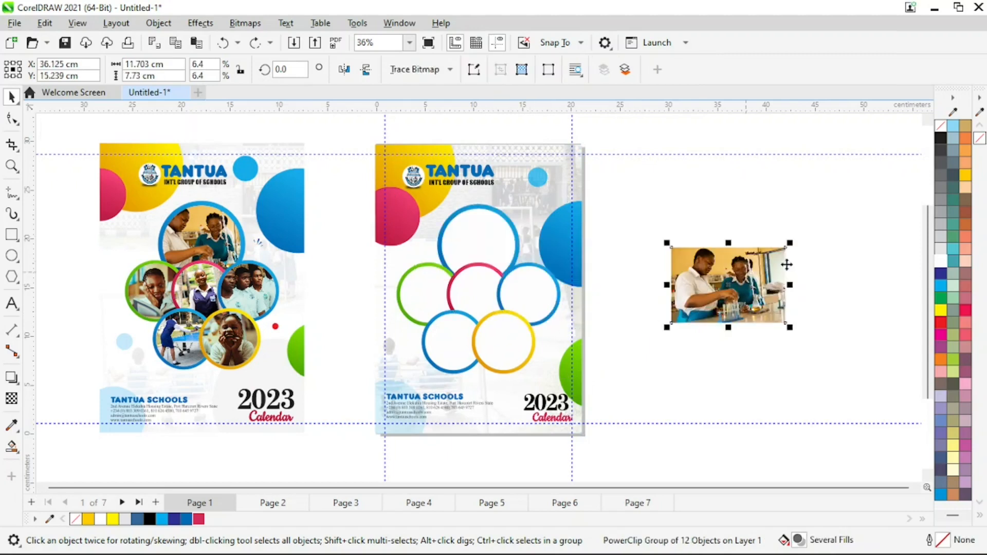
{"action": "left_click", "coordinate": [757, 206]}
{"action": "left_click", "coordinate": [483, 244]}
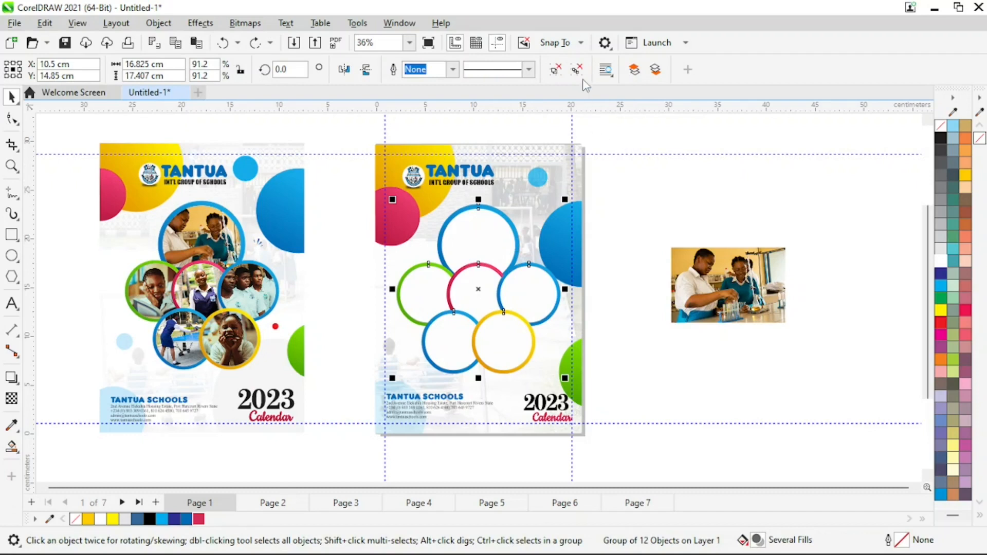
{"action": "left_click_drag", "start_coordinate": [651, 154], "coordinate": [653, 166]}
{"action": "left_click_drag", "start_coordinate": [728, 286], "coordinate": [743, 269]}
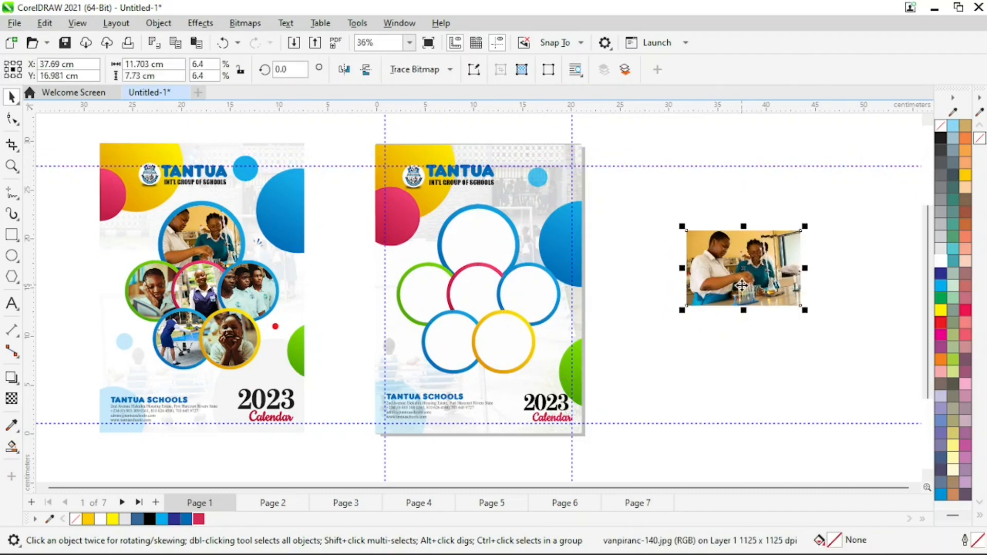
{"action": "key", "text": "ctrl+z"}
{"action": "key", "text": "ctrl+z"}
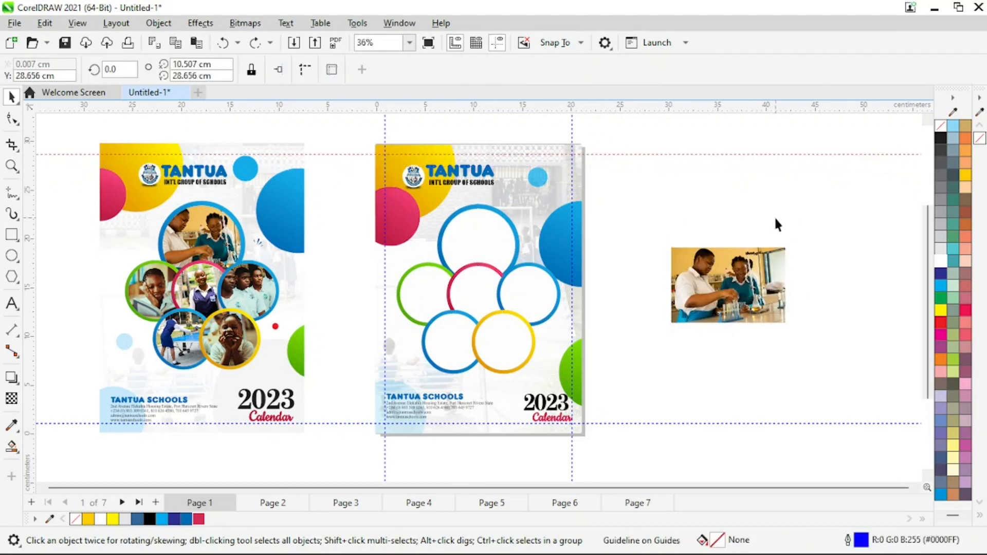
PowerClip the laboratory photo inside the white circle of the large top blue ring
{"action": "left_click", "coordinate": [747, 288]}
{"action": "left_click", "coordinate": [720, 195]}
{"action": "left_click", "coordinate": [492, 237], "text": "ctrl"}
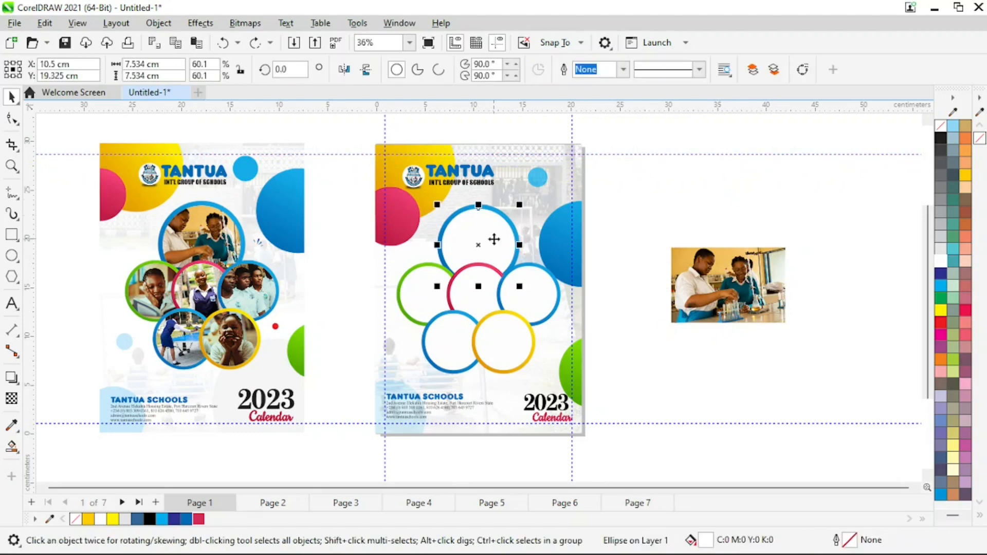
{"action": "left_click", "coordinate": [725, 204]}
{"action": "left_click_drag", "start_coordinate": [723, 298], "coordinate": [719, 268]}
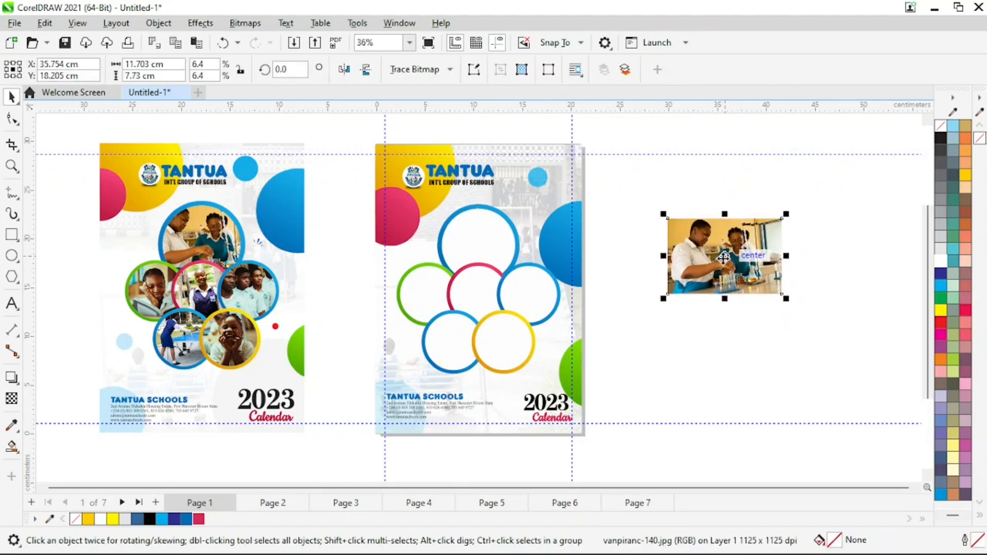
{"action": "left_click_drag", "start_coordinate": [724, 257], "coordinate": [484, 237]}
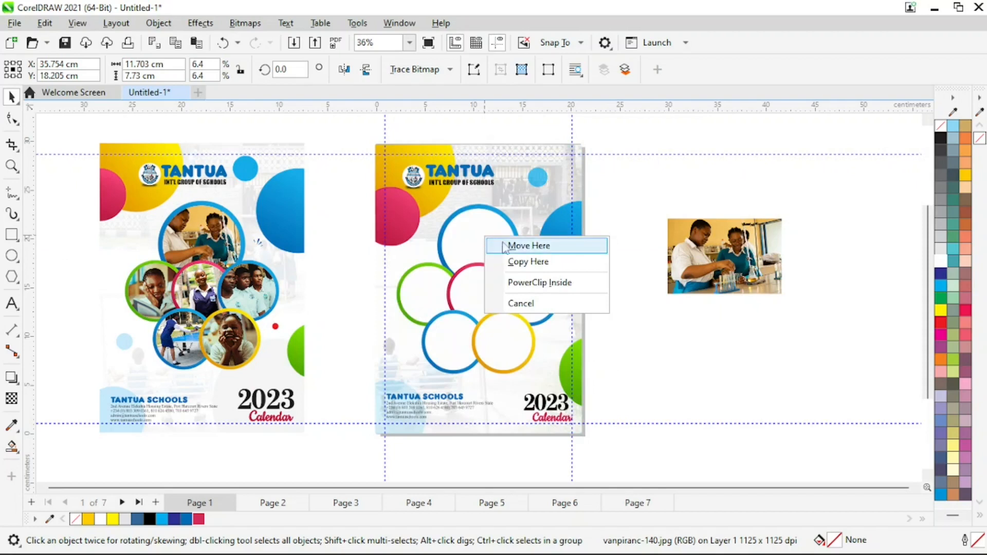
{"action": "left_click", "coordinate": [550, 287]}
{"action": "left_click", "coordinate": [689, 323]}
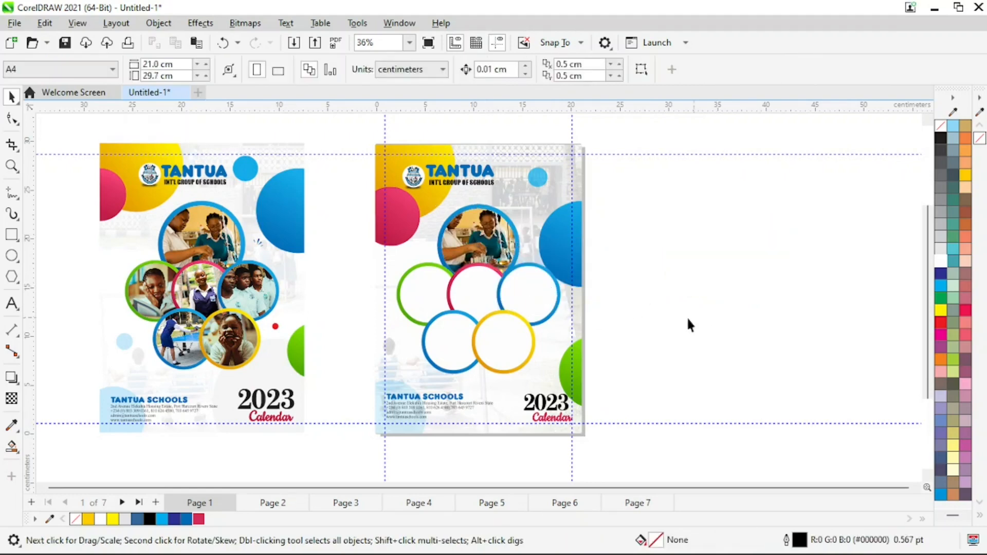
Scale the clipped photo inside the top ring down to about 10.5 × 6.9 cm so both students fit the circle
{"action": "left_click_drag", "start_coordinate": [319, 170], "coordinate": [678, 341]}
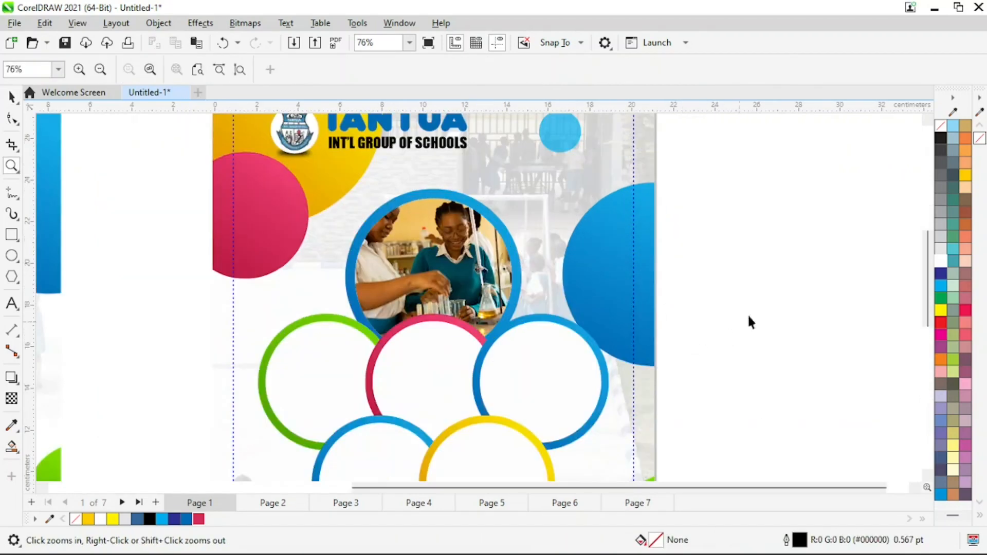
{"action": "left_click", "coordinate": [455, 262]}
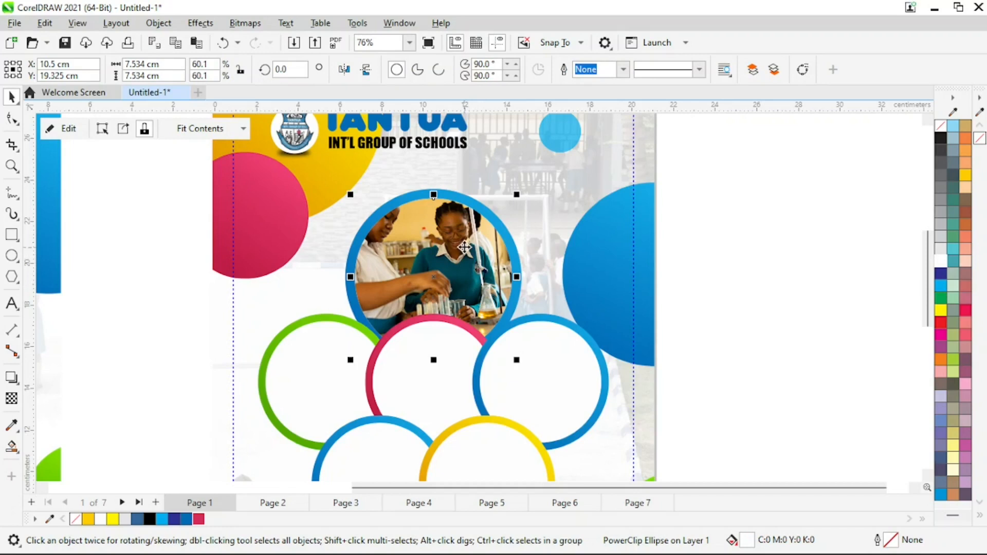
{"action": "left_click", "coordinate": [464, 268], "text": "ctrl"}
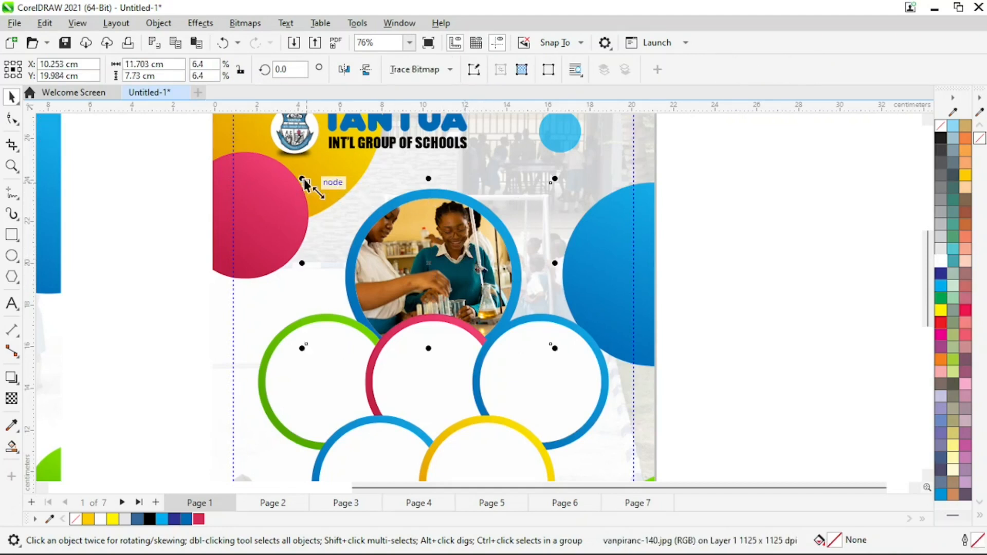
{"action": "left_click_drag", "start_coordinate": [302, 179], "coordinate": [314, 189]}
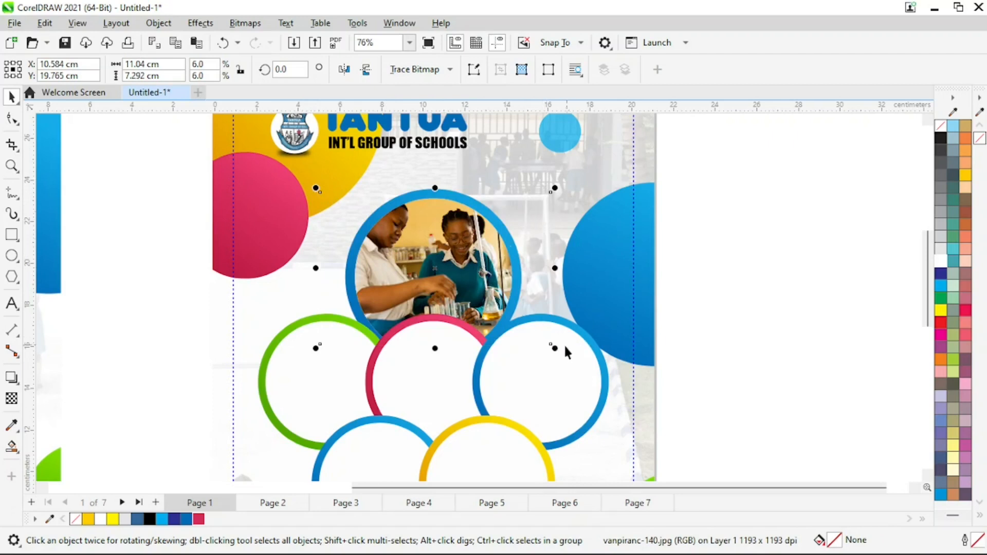
{"action": "left_click_drag", "start_coordinate": [555, 347], "coordinate": [541, 341]}
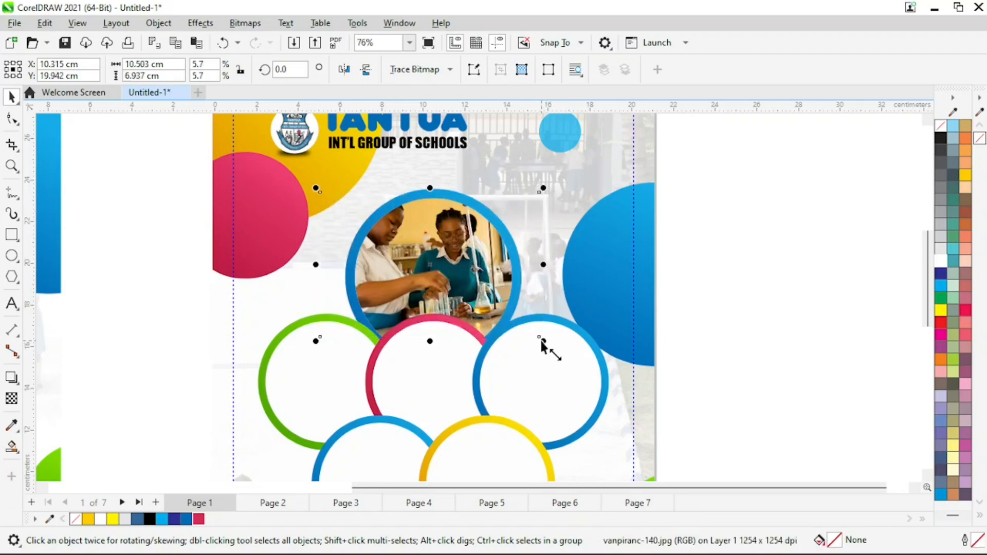
Copy the reading-student PowerClip circle from the reference design to empty space, extract its photo, and delete the empty circle frame
{"action": "left_click", "coordinate": [785, 259]}
{"action": "key", "text": "z"}
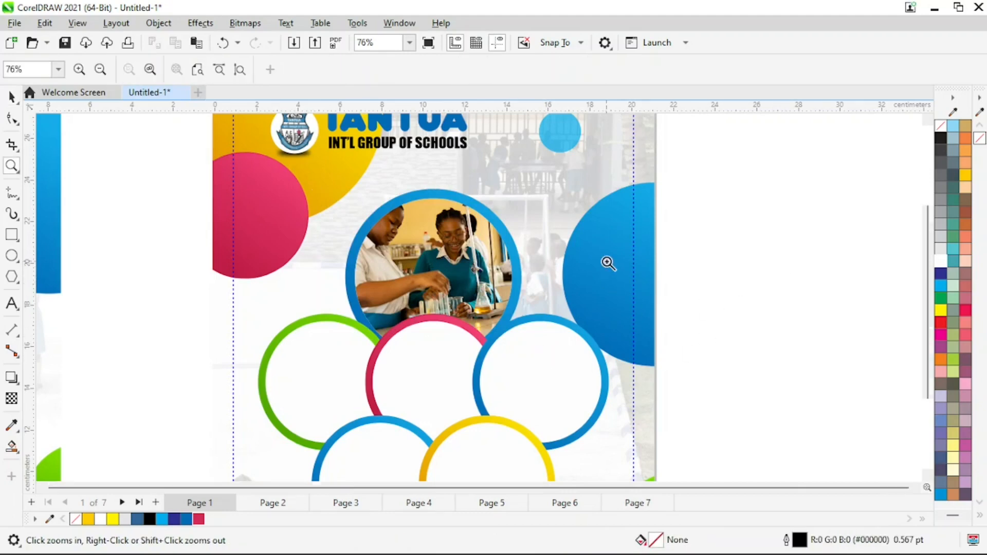
{"action": "key", "text": "shift+F4"}
{"action": "key", "text": "space"}
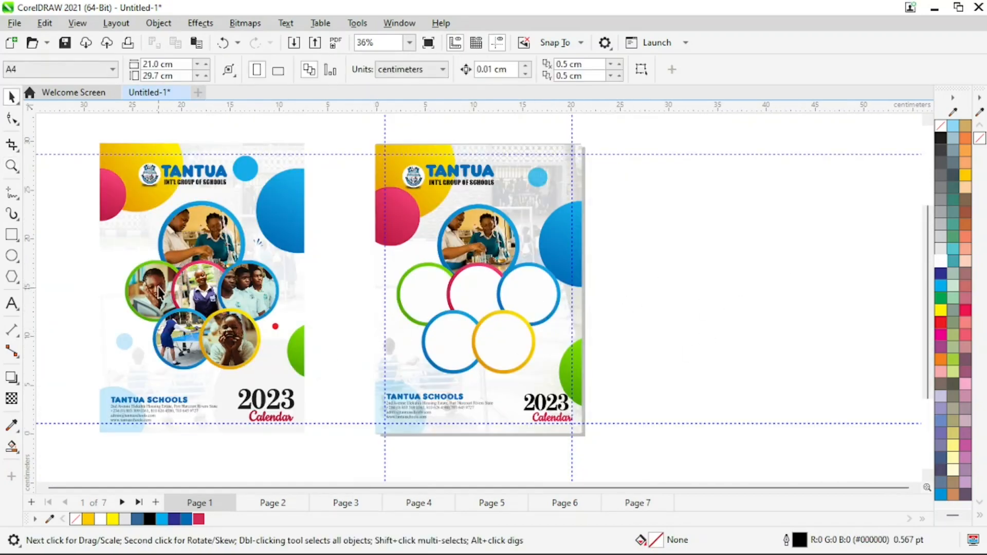
{"action": "left_click_drag", "start_coordinate": [161, 293], "coordinate": [694, 228]}
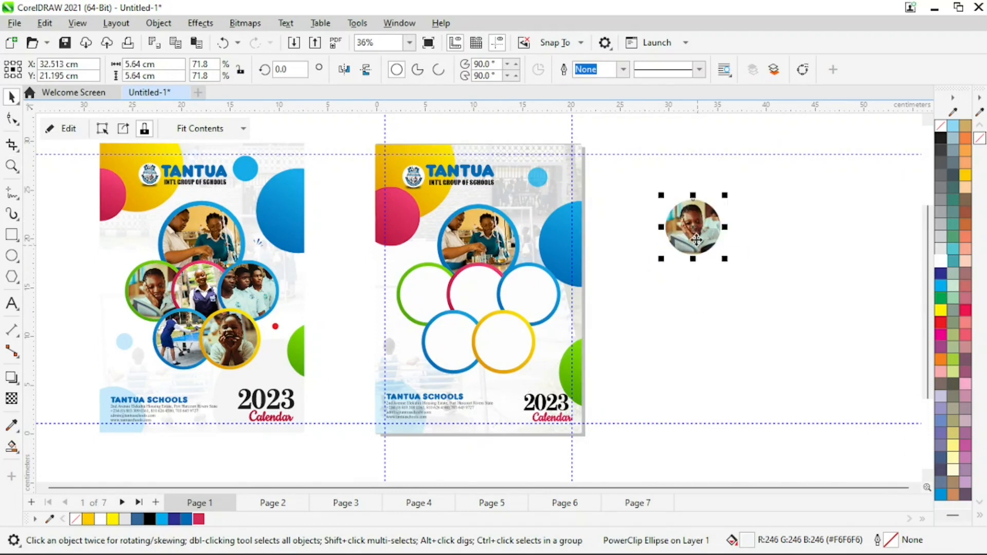
{"action": "left_click", "coordinate": [124, 129]}
{"action": "left_click_drag", "start_coordinate": [694, 229], "coordinate": [700, 301]}
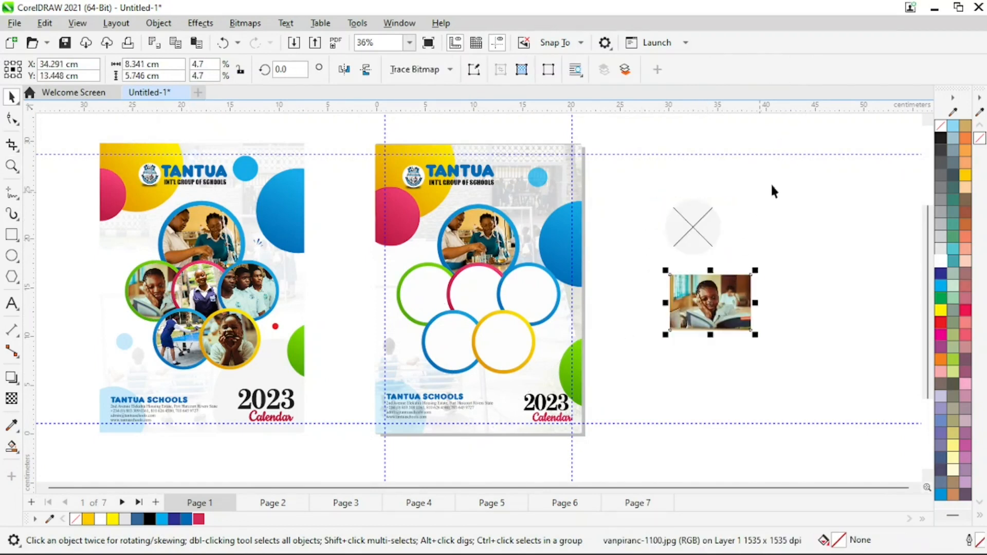
{"action": "left_click_drag", "start_coordinate": [777, 180], "coordinate": [595, 302]}
{"action": "key", "text": "Delete"}
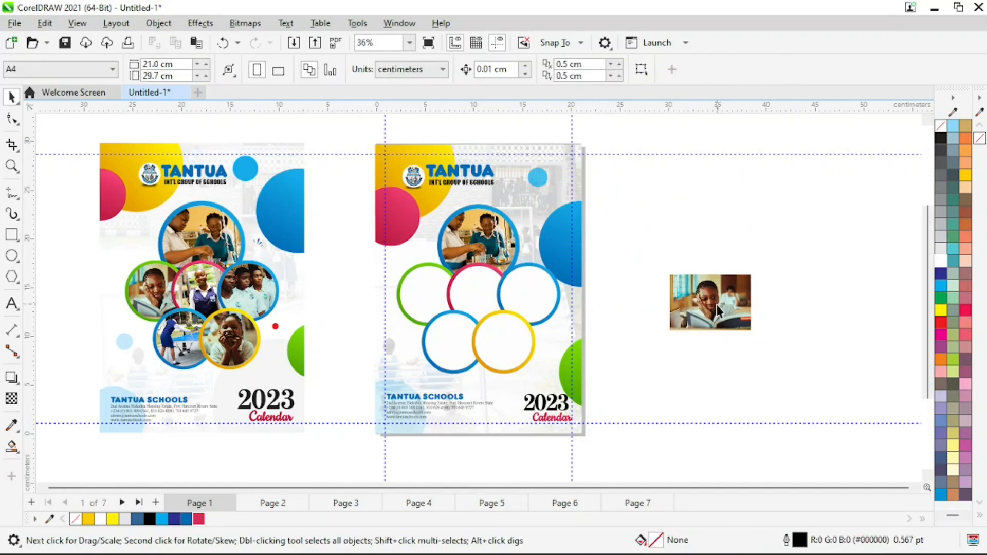
PowerClip the reading-student photo inside the white circle of the green ring
{"action": "left_click_drag", "start_coordinate": [709, 304], "coordinate": [430, 294]}
{"action": "left_click", "coordinate": [433, 288]}
{"action": "left_click", "coordinate": [760, 353]}
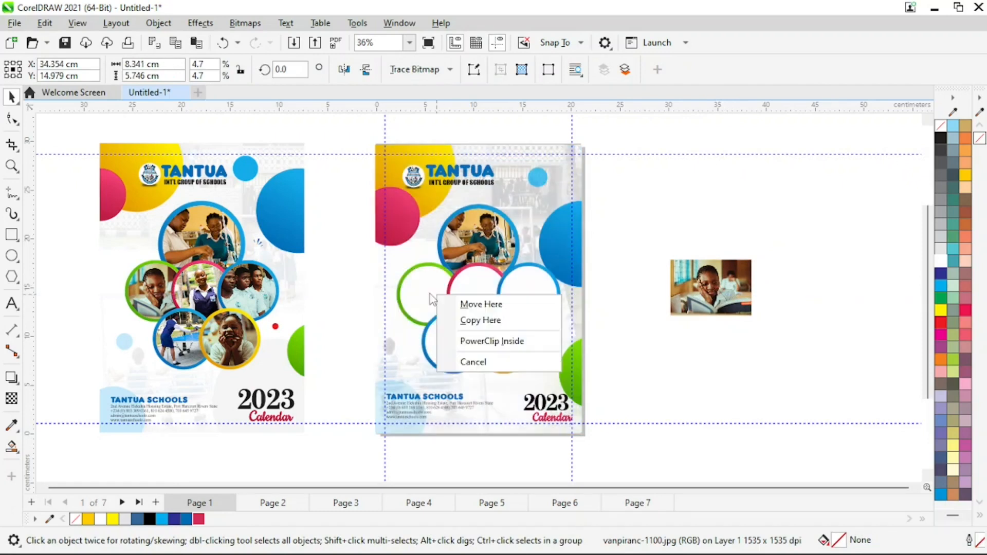
{"action": "left_click", "coordinate": [494, 339]}
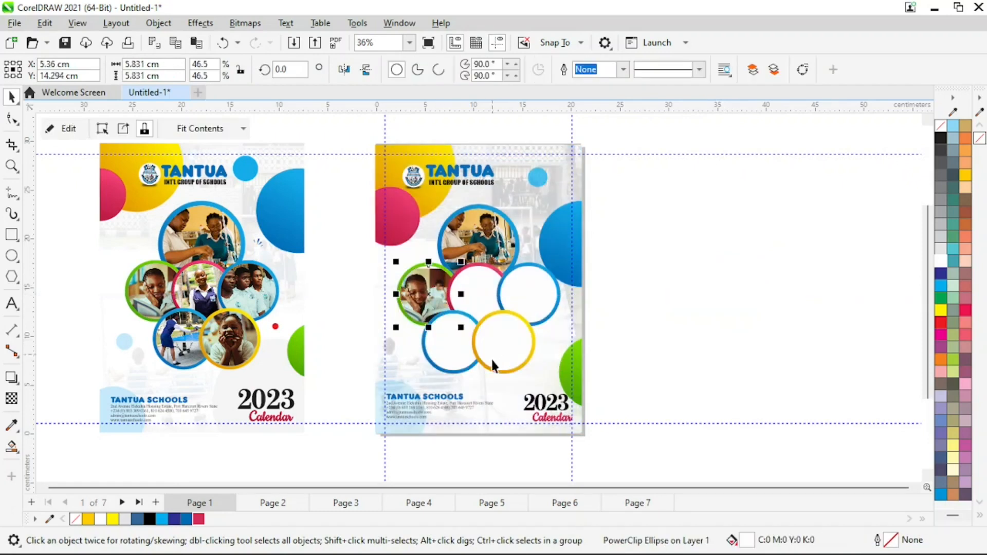
Shift the clipped photo inside the green ring so the student's face is centred and the image fills the circle
{"action": "key", "text": "F2"}
{"action": "left_click_drag", "start_coordinate": [358, 250], "coordinate": [511, 333]}
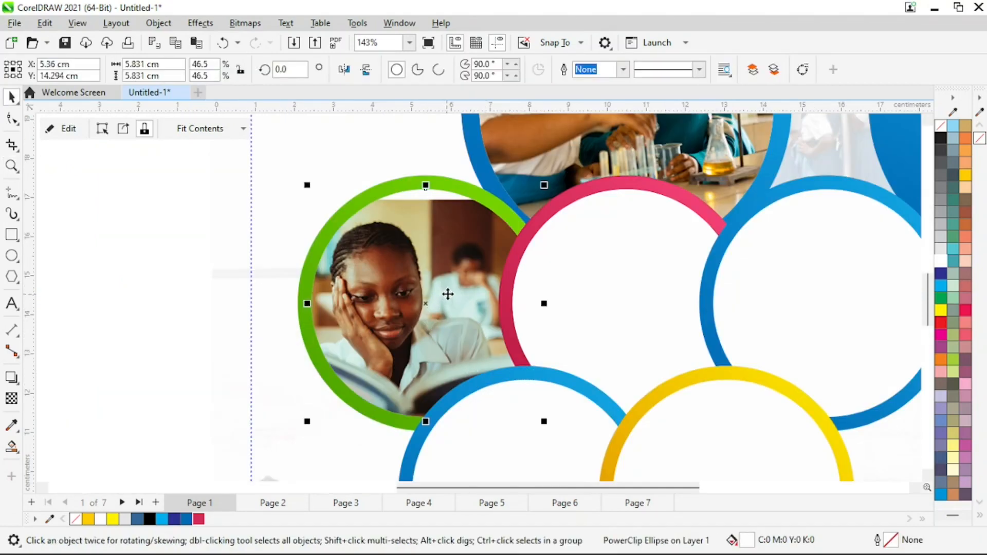
{"action": "left_click", "coordinate": [435, 261], "text": "ctrl"}
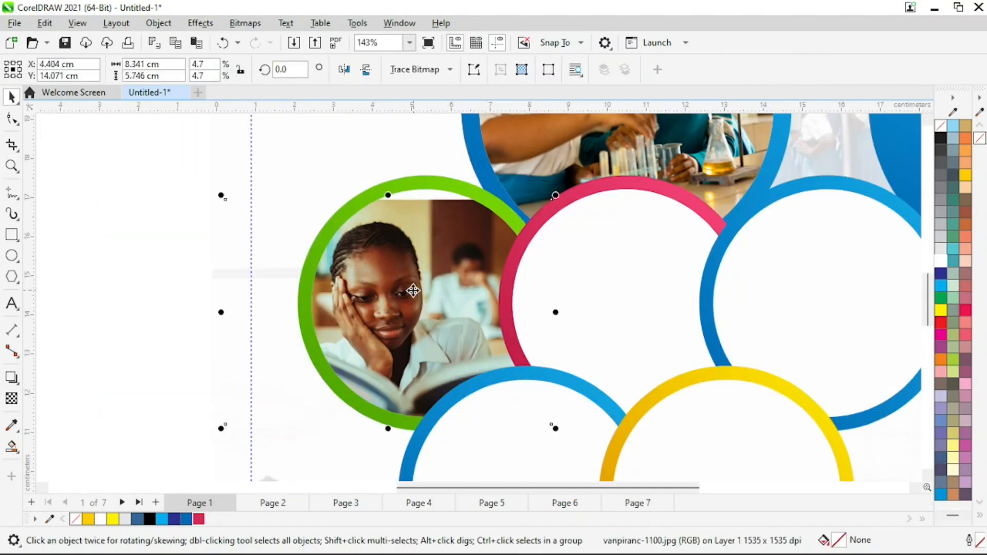
{"action": "left_click_drag", "start_coordinate": [413, 291], "coordinate": [461, 287]}
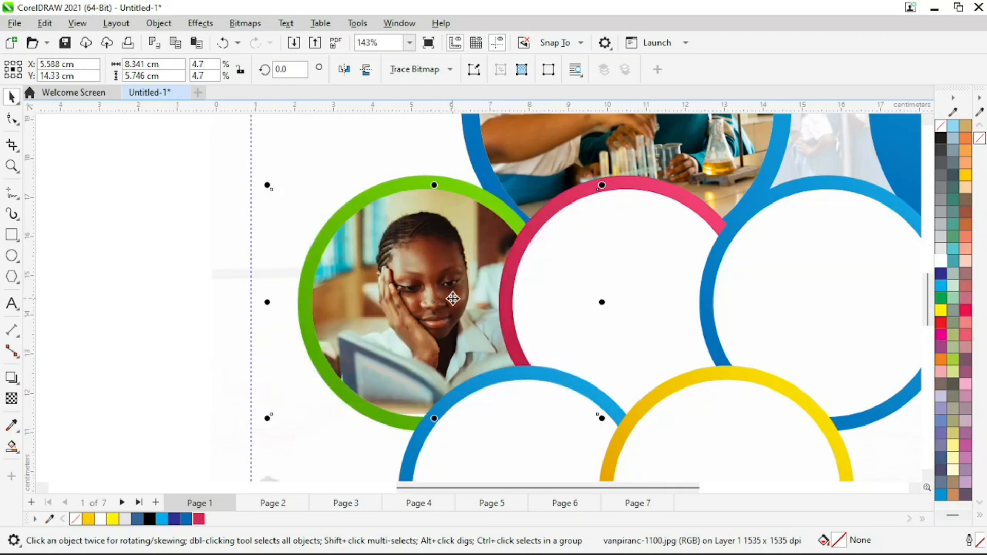
{"action": "left_click", "coordinate": [149, 309]}
Fill the remaining four white circles with the matching clipped student photos from the reference design
{"action": "key", "text": "z"}
{"action": "scroll", "coordinate": [430, 293], "scroll_direction": "down", "scroll_amount": 2}
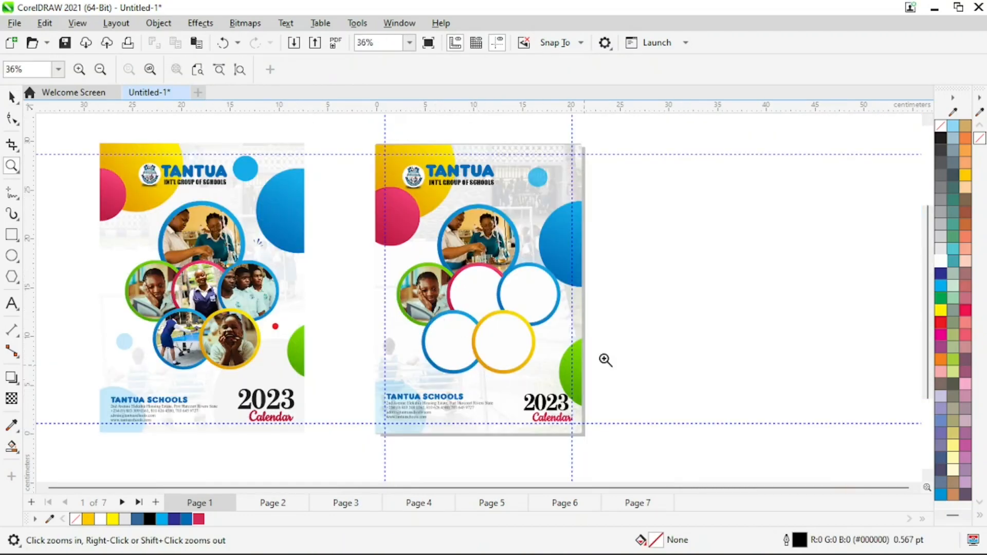
{"action": "key", "text": "space"}
{"action": "left_click_drag", "start_coordinate": [196, 285], "coordinate": [692, 249]}
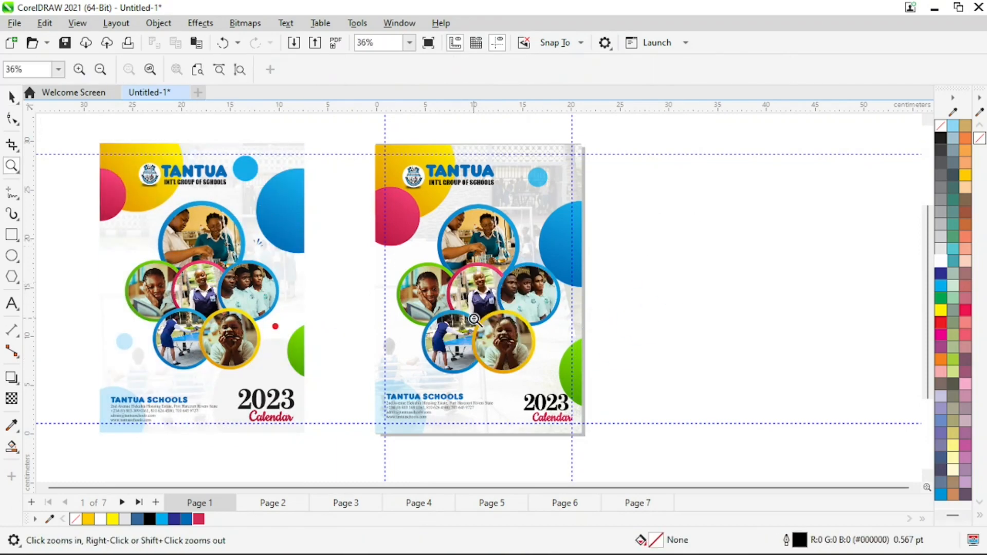
{"action": "scroll", "coordinate": [557, 202], "scroll_direction": "down", "scroll_amount": 1}
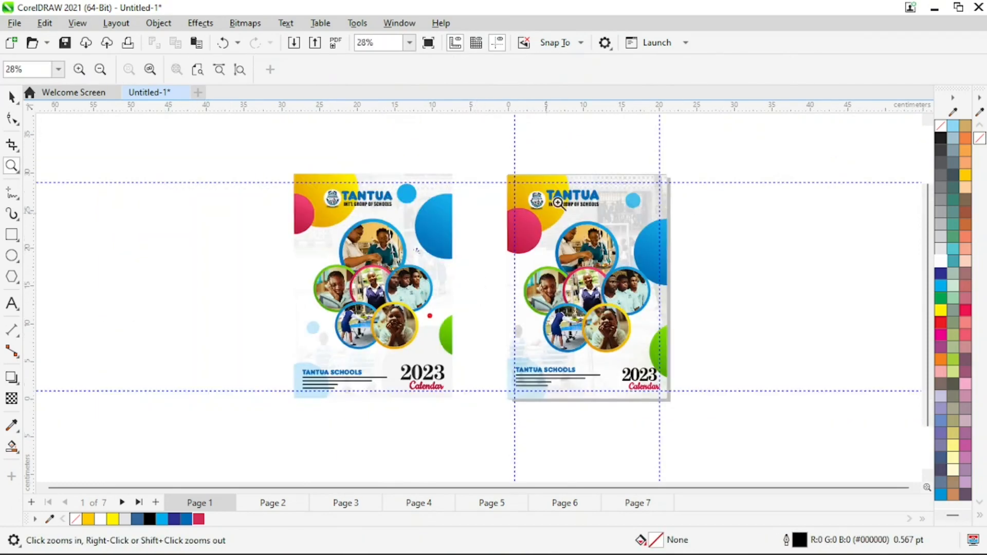
{"action": "left_click_drag", "start_coordinate": [493, 154], "coordinate": [696, 410]}
{"action": "key", "text": "space"}
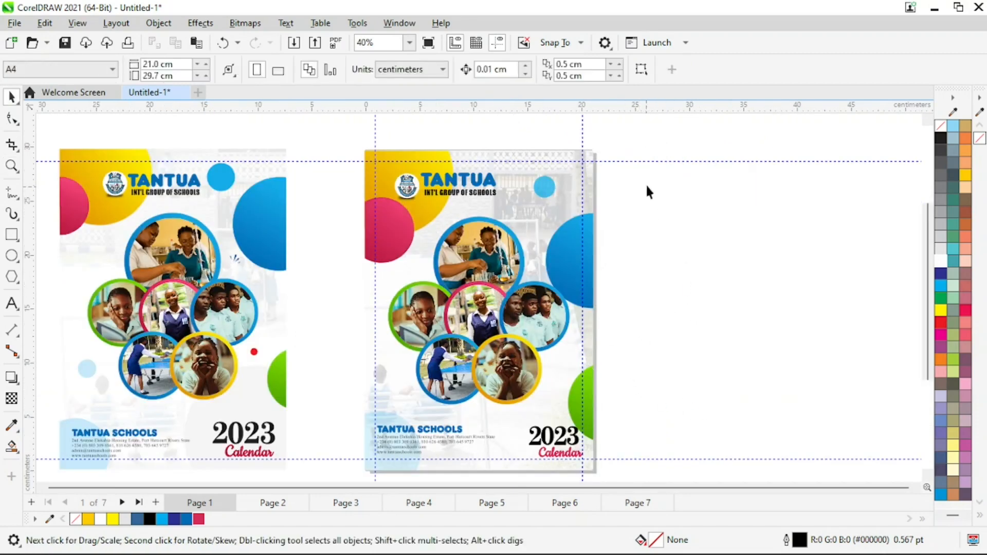
Place a copy of the small light-blue circle beside the yellow ring at about 0.69 cm wide and fill it with pink-red #D52C5A
{"action": "left_click_drag", "start_coordinate": [518, 218], "coordinate": [518, 216]}
{"action": "left_click_drag", "start_coordinate": [545, 186], "coordinate": [556, 368]}
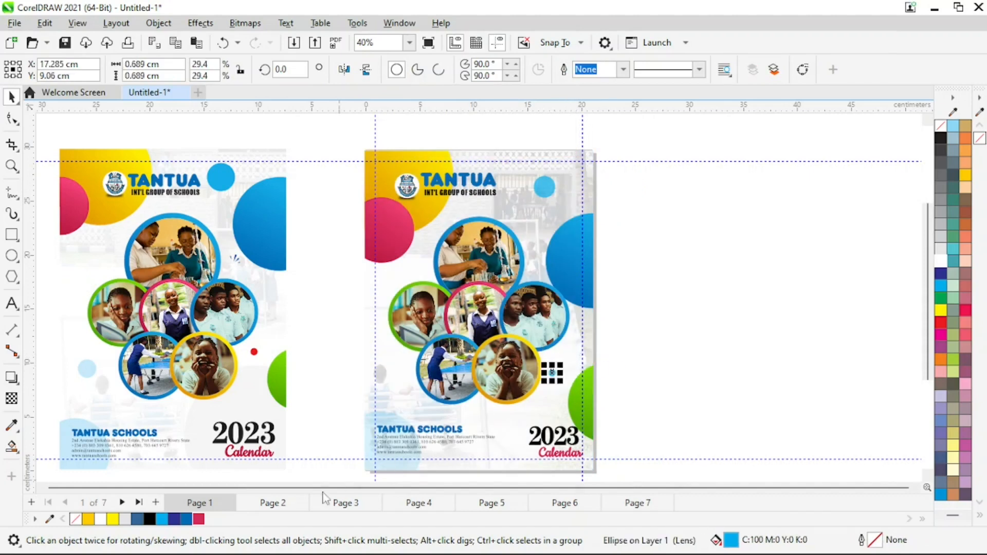
{"action": "left_click", "coordinate": [198, 520]}
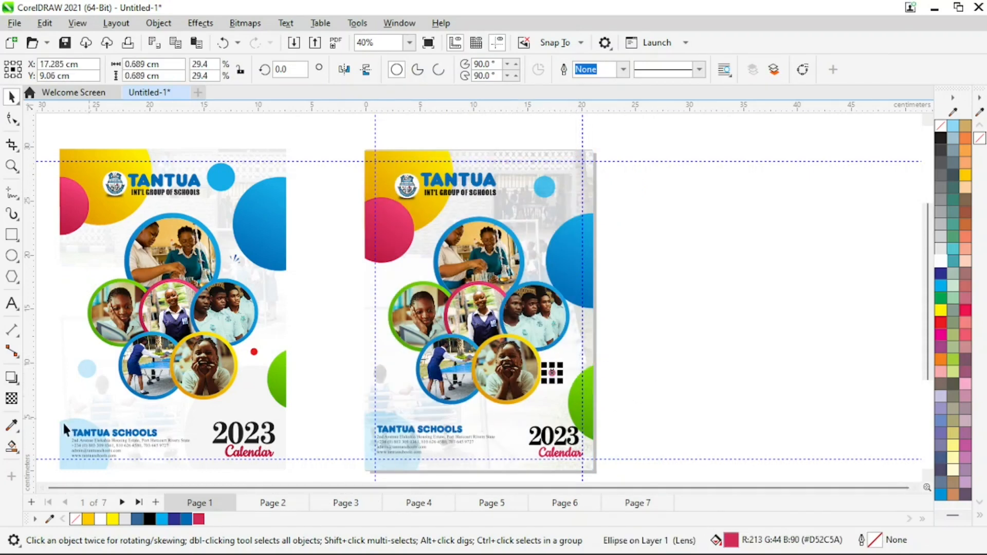
Set the small pink-red dot's transparency to 0
{"action": "left_click", "coordinate": [12, 399]}
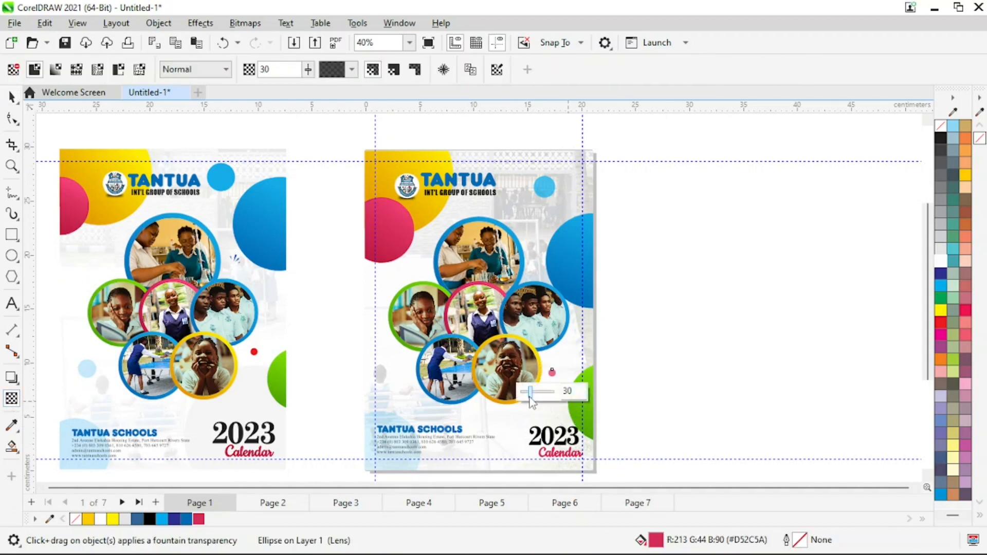
{"action": "left_click_drag", "start_coordinate": [530, 397], "coordinate": [493, 403]}
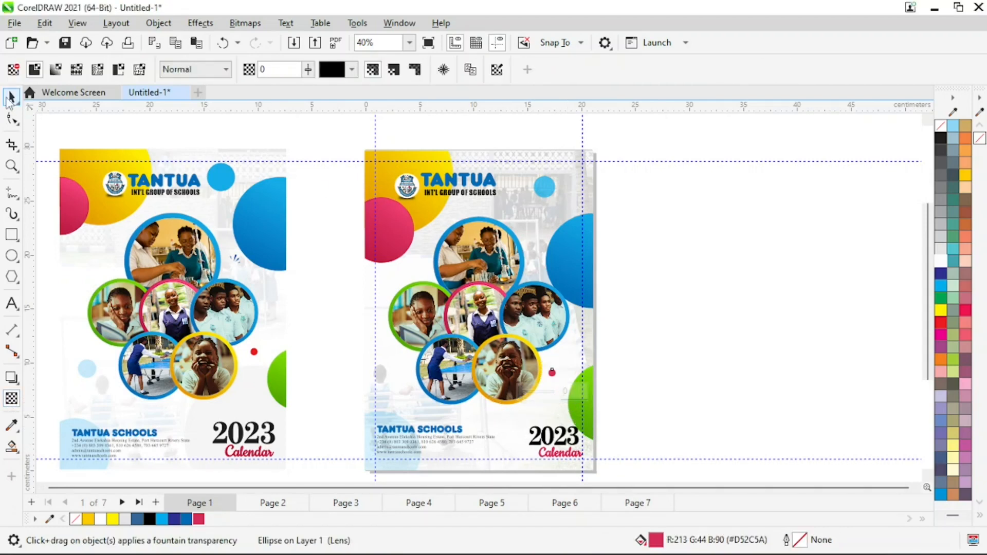
{"action": "left_click", "coordinate": [10, 98]}
{"action": "left_click", "coordinate": [621, 373]}
Move the small pink-red dot slightly up and to the right beside the yellow ring
{"action": "key", "text": "z"}
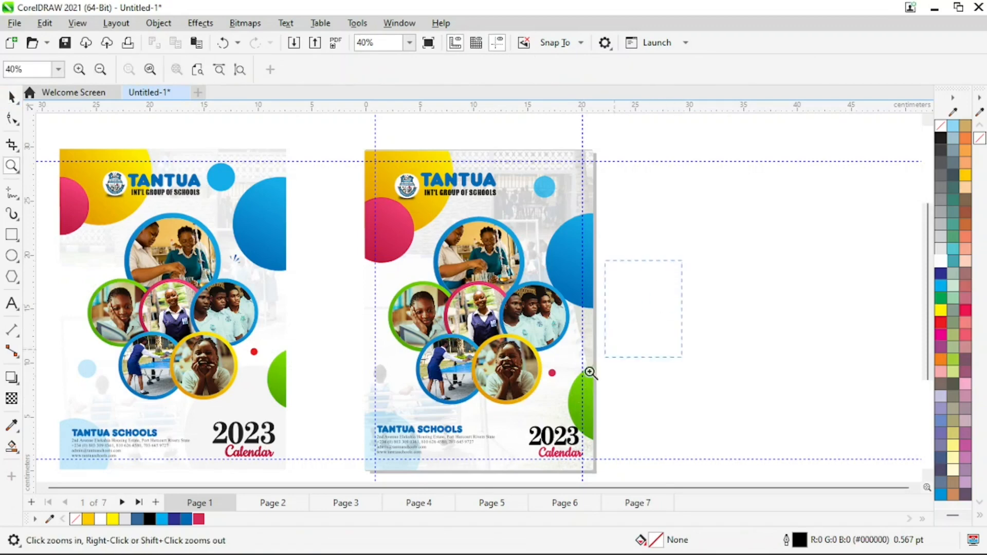
{"action": "left_click", "coordinate": [586, 381]}
{"action": "left_click_drag", "start_coordinate": [515, 359], "coordinate": [522, 345]}
{"action": "key", "text": "z"}
{"action": "right_click", "coordinate": [435, 345]}
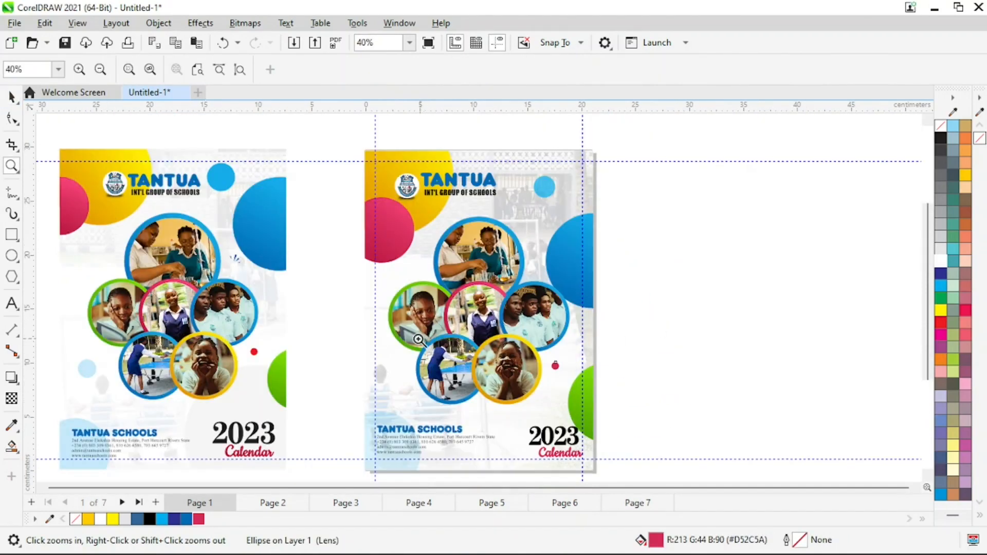
Copy the small dark-blue burst accent from the reference design to the upper right of the large top ring
{"action": "key", "text": "space"}
{"action": "left_click_drag", "start_coordinate": [233, 258], "coordinate": [517, 221]}
{"action": "left_click", "coordinate": [680, 257]}
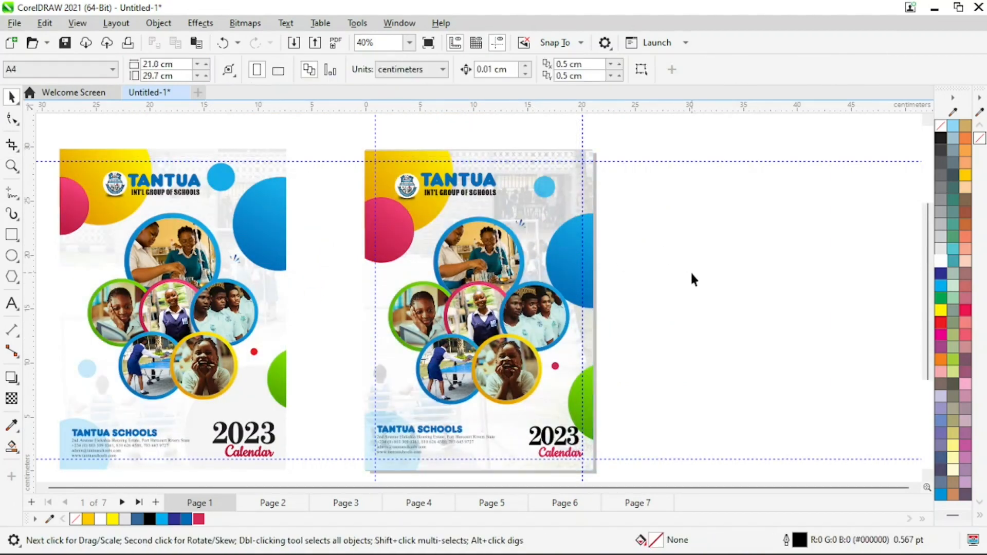
Examine the finished cover against the reference design, view the January and February calendar on Page 2, and return to Page 1
{"action": "key", "text": "z"}
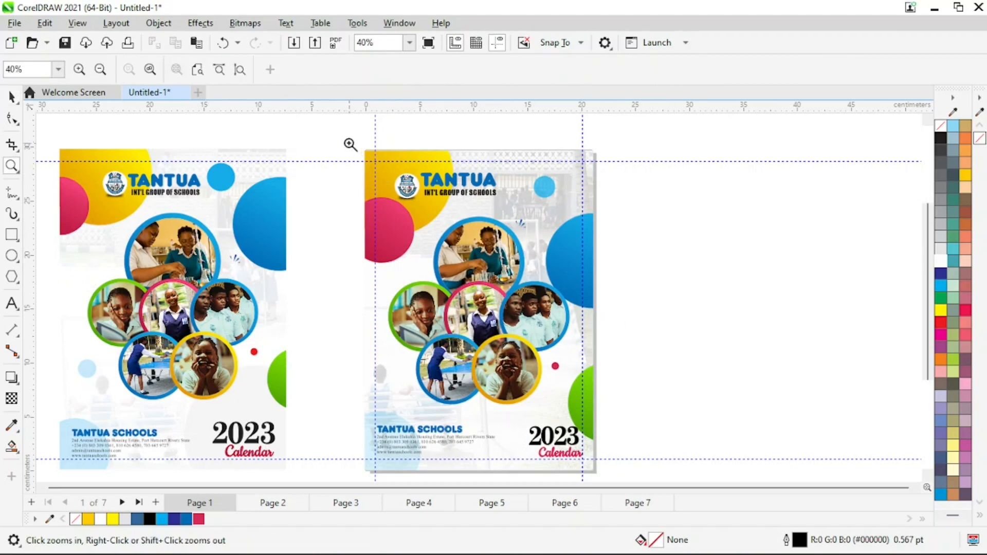
{"action": "left_click_drag", "start_coordinate": [345, 133], "coordinate": [602, 447]}
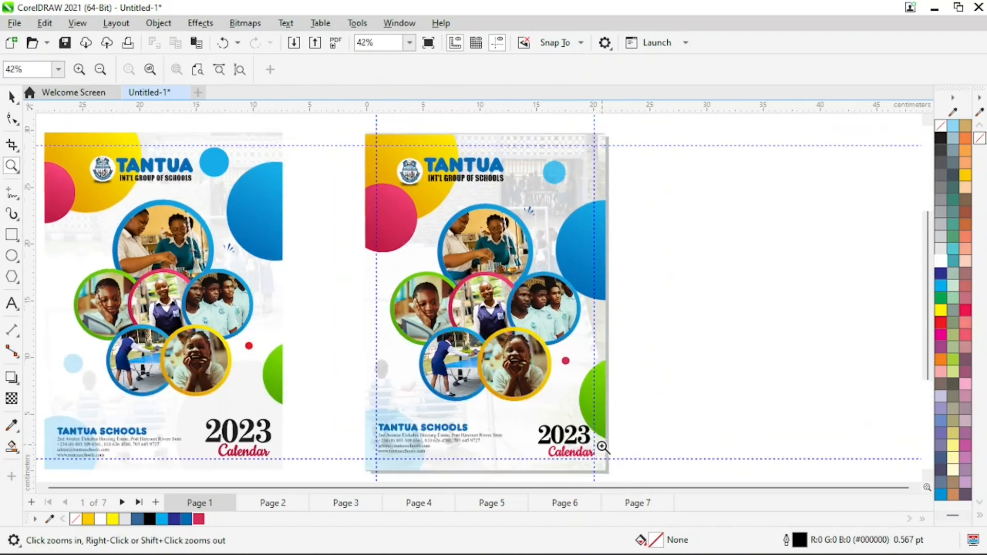
{"action": "key", "text": "space"}
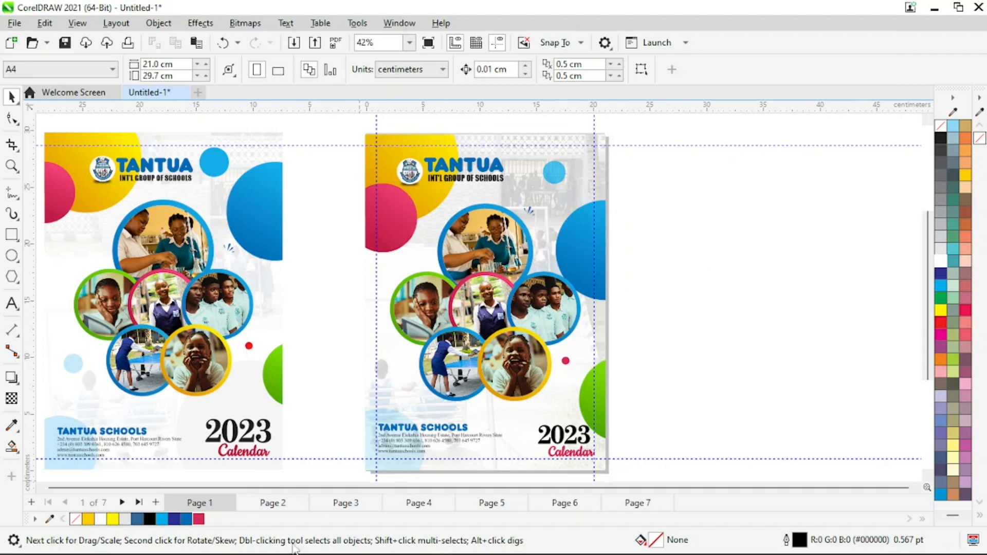
{"action": "left_click", "coordinate": [276, 504]}
{"action": "key", "text": "z"}
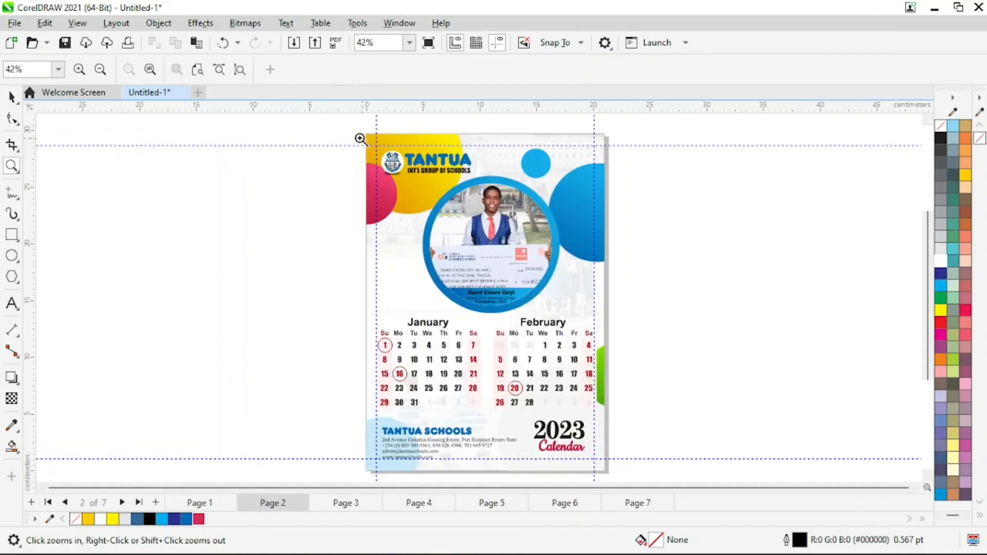
{"action": "left_click_drag", "start_coordinate": [334, 120], "coordinate": [630, 446]}
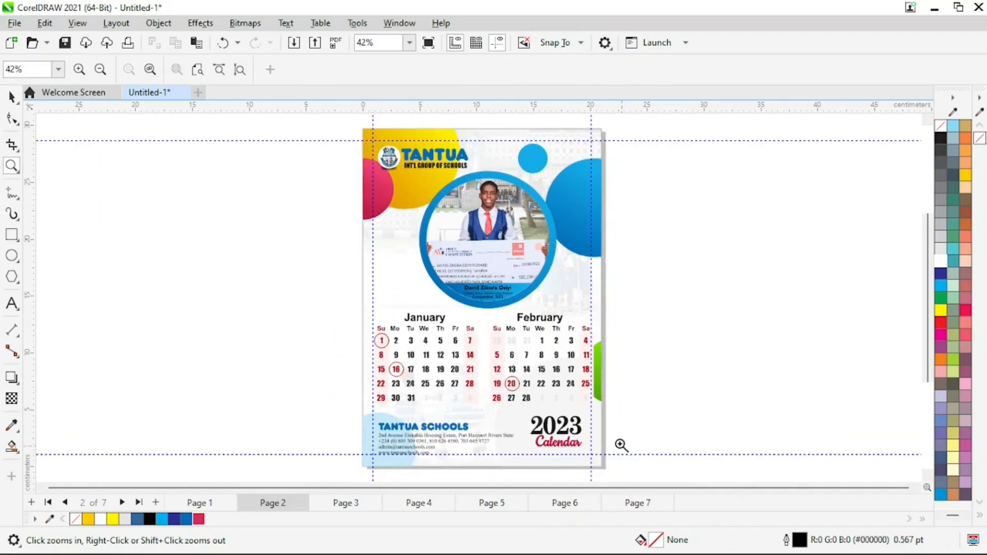
{"action": "left_click", "coordinate": [204, 504]}
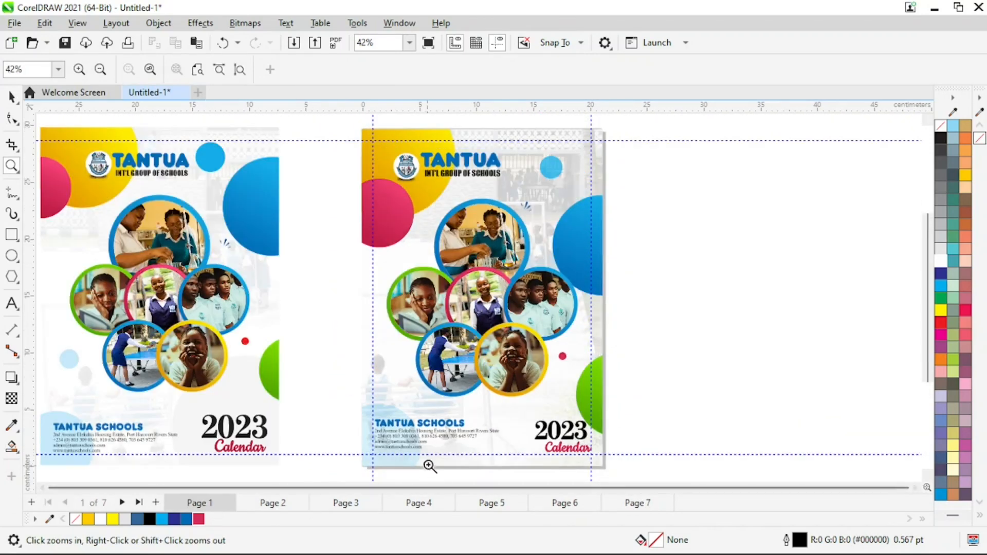